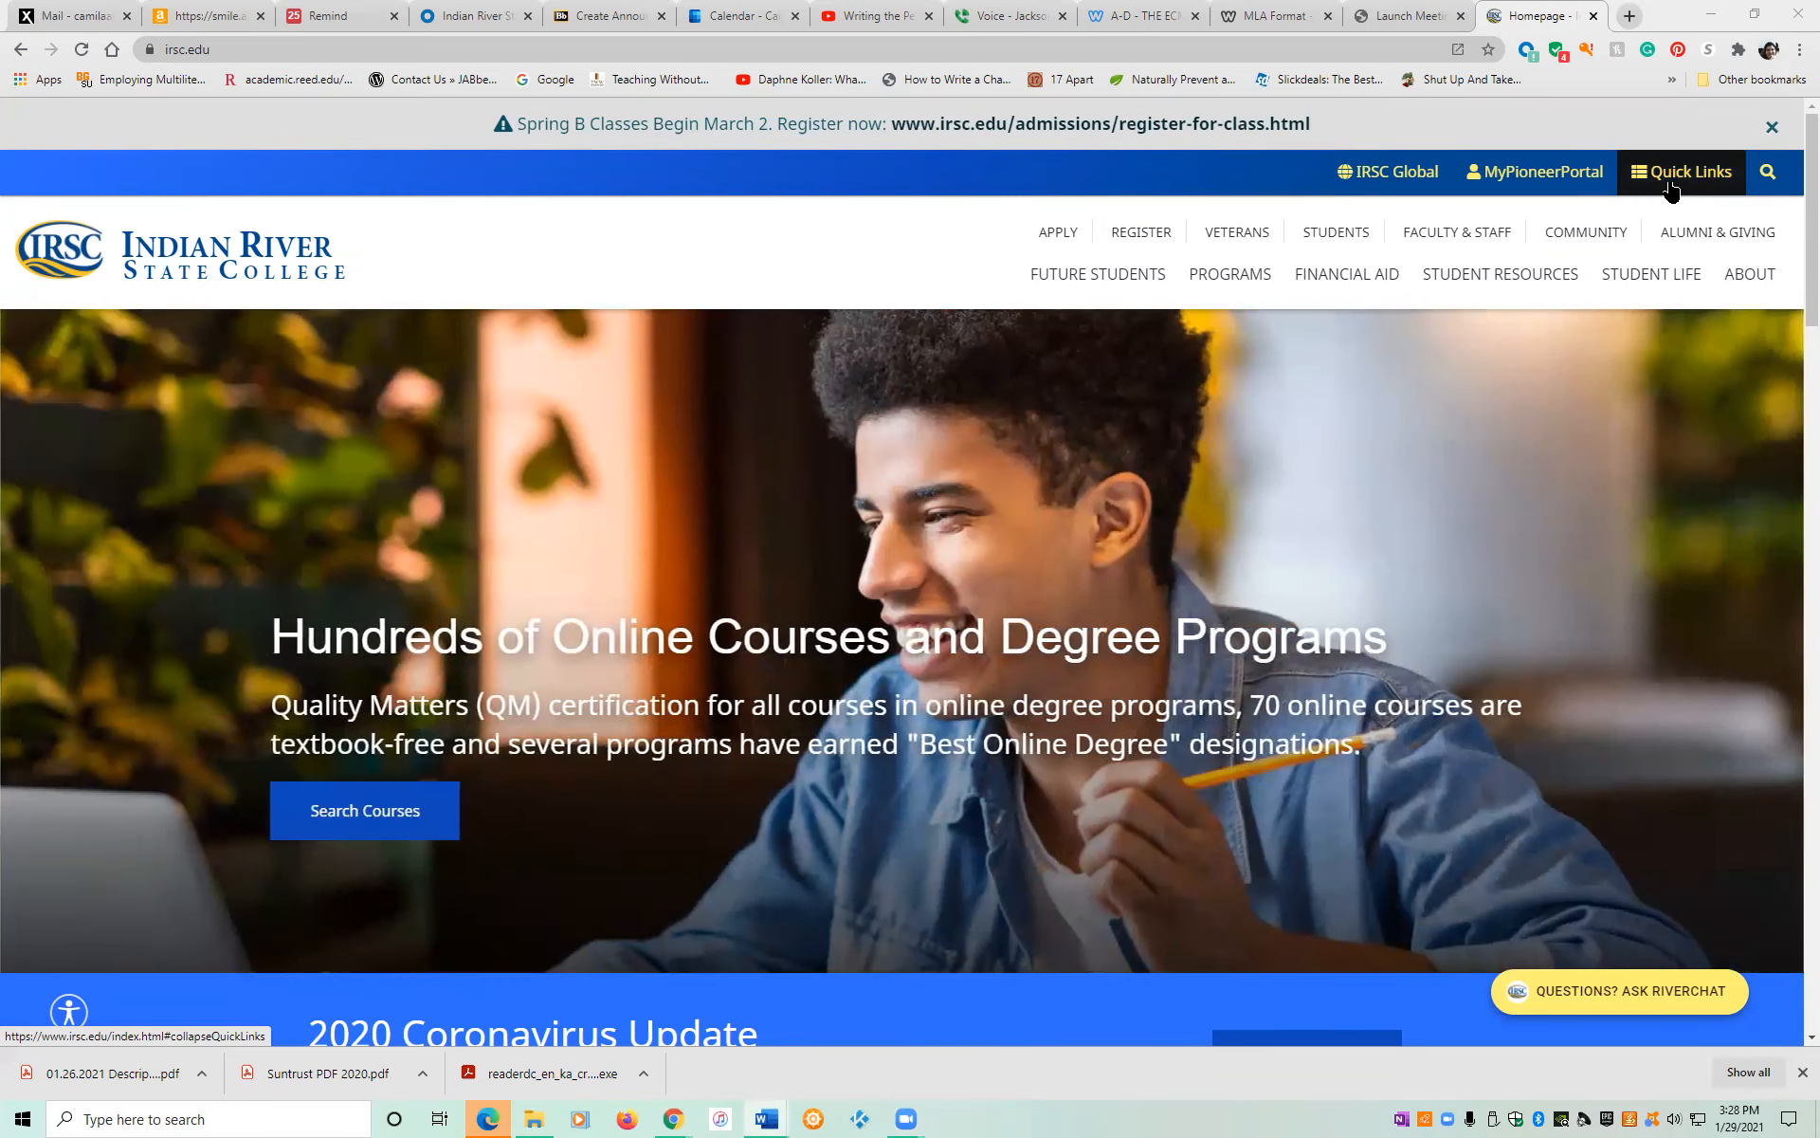
Go to the college's Libraries site through its quick links and open Databases by Subject.
{"action": "left_click", "coordinate": [1671, 190]}
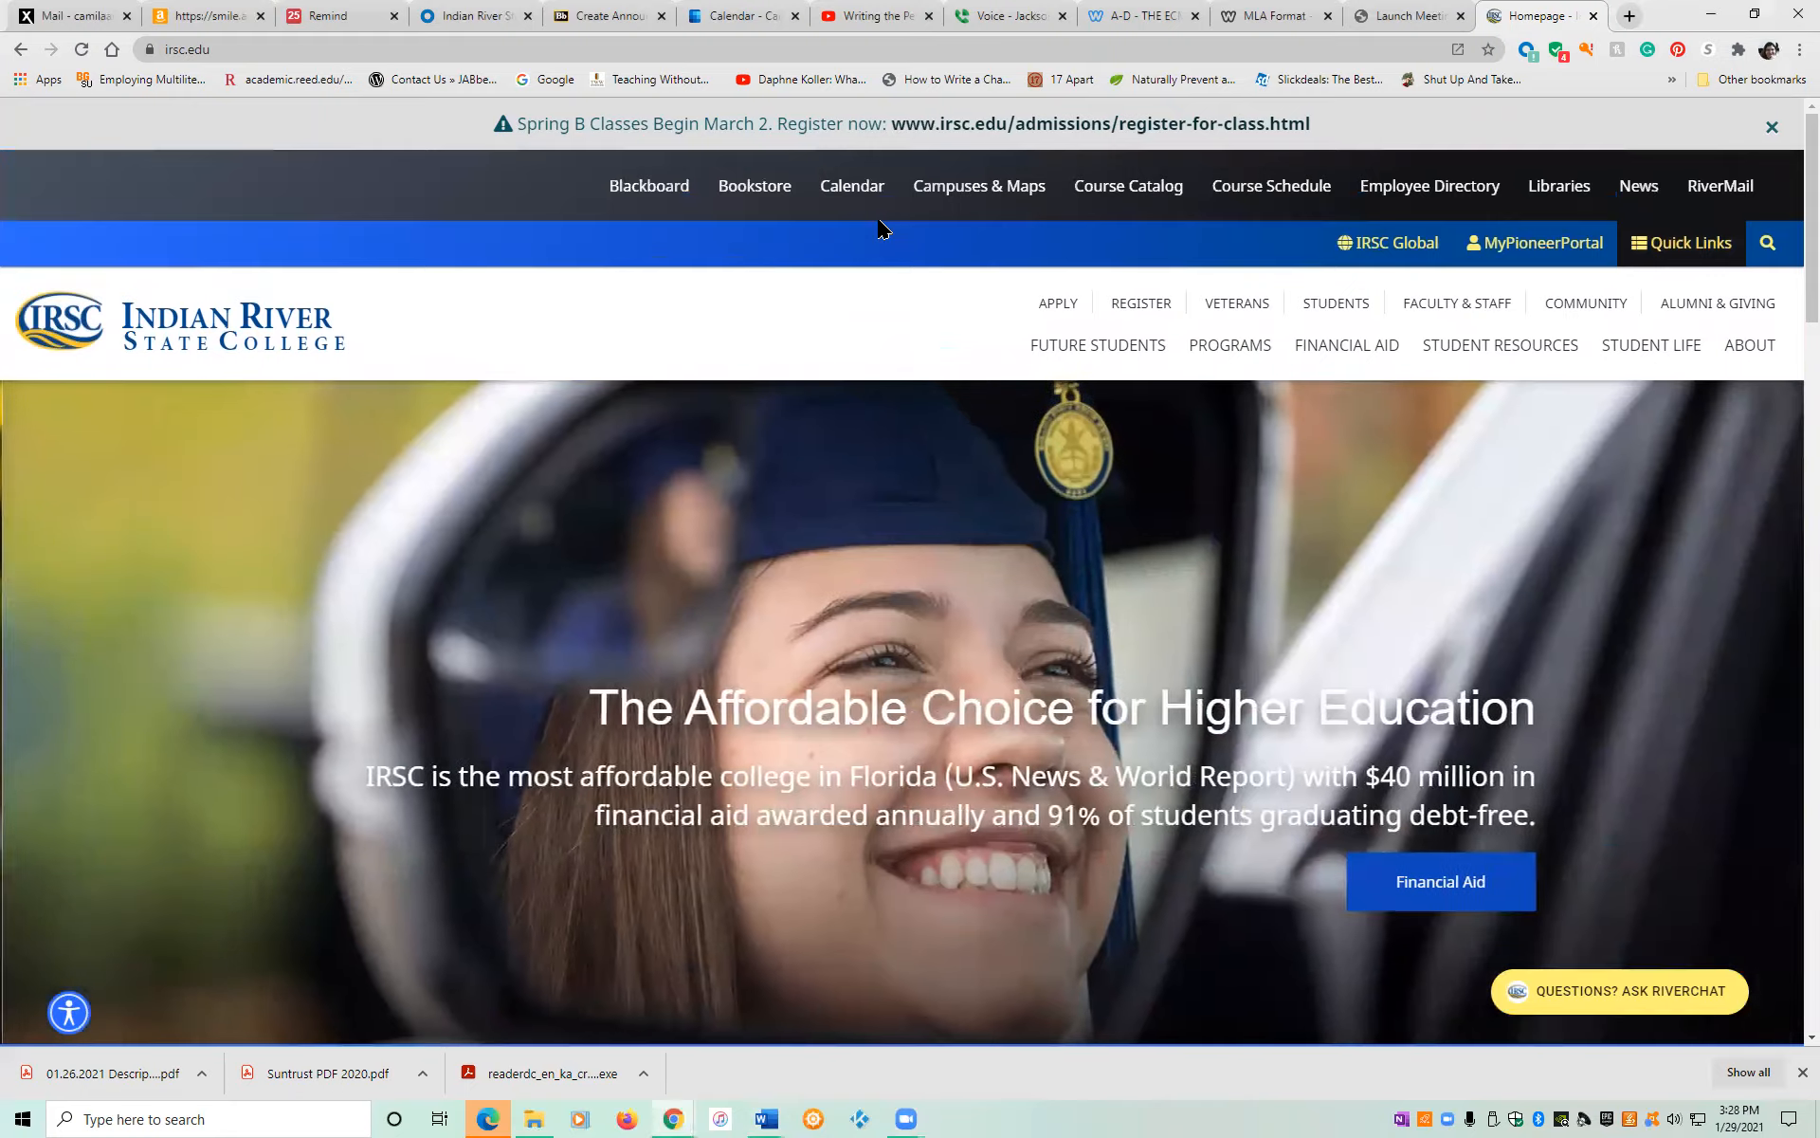
{"action": "left_click", "coordinate": [1574, 194]}
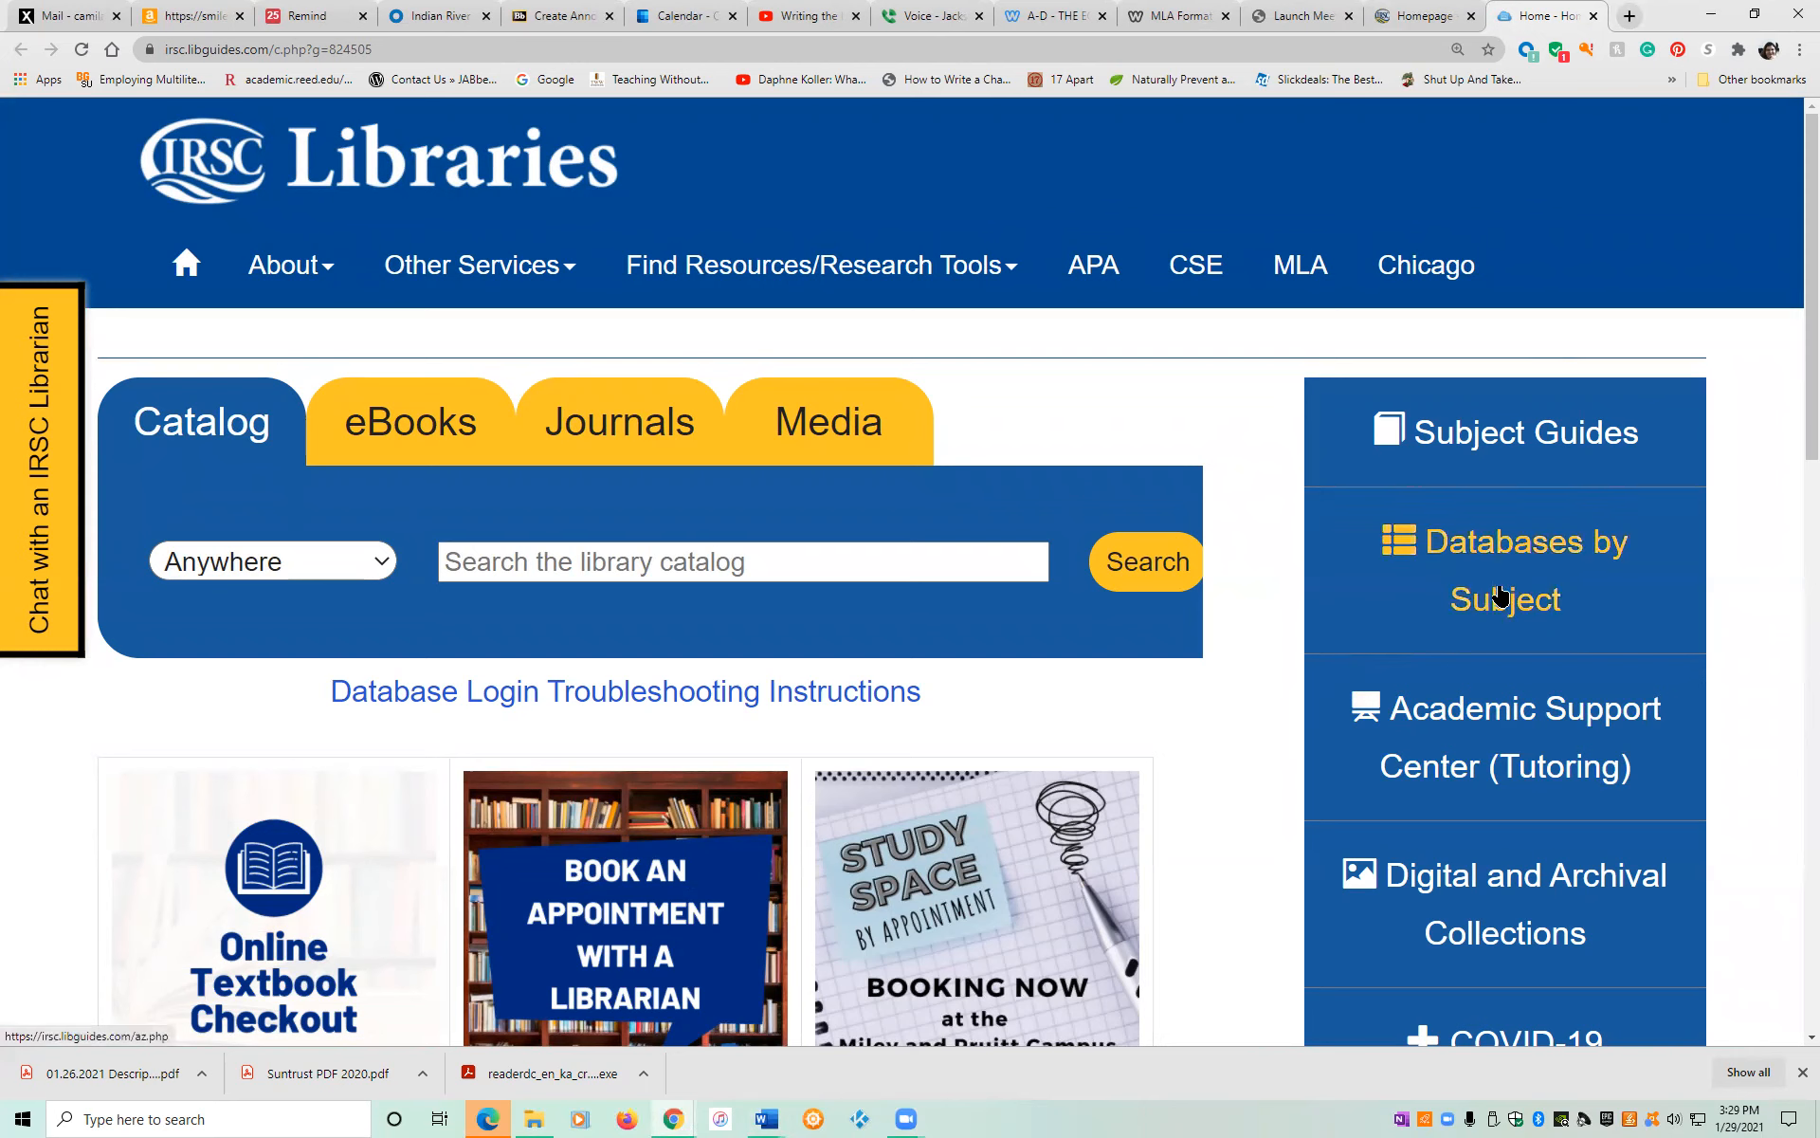
{"action": "left_click", "coordinate": [1499, 549]}
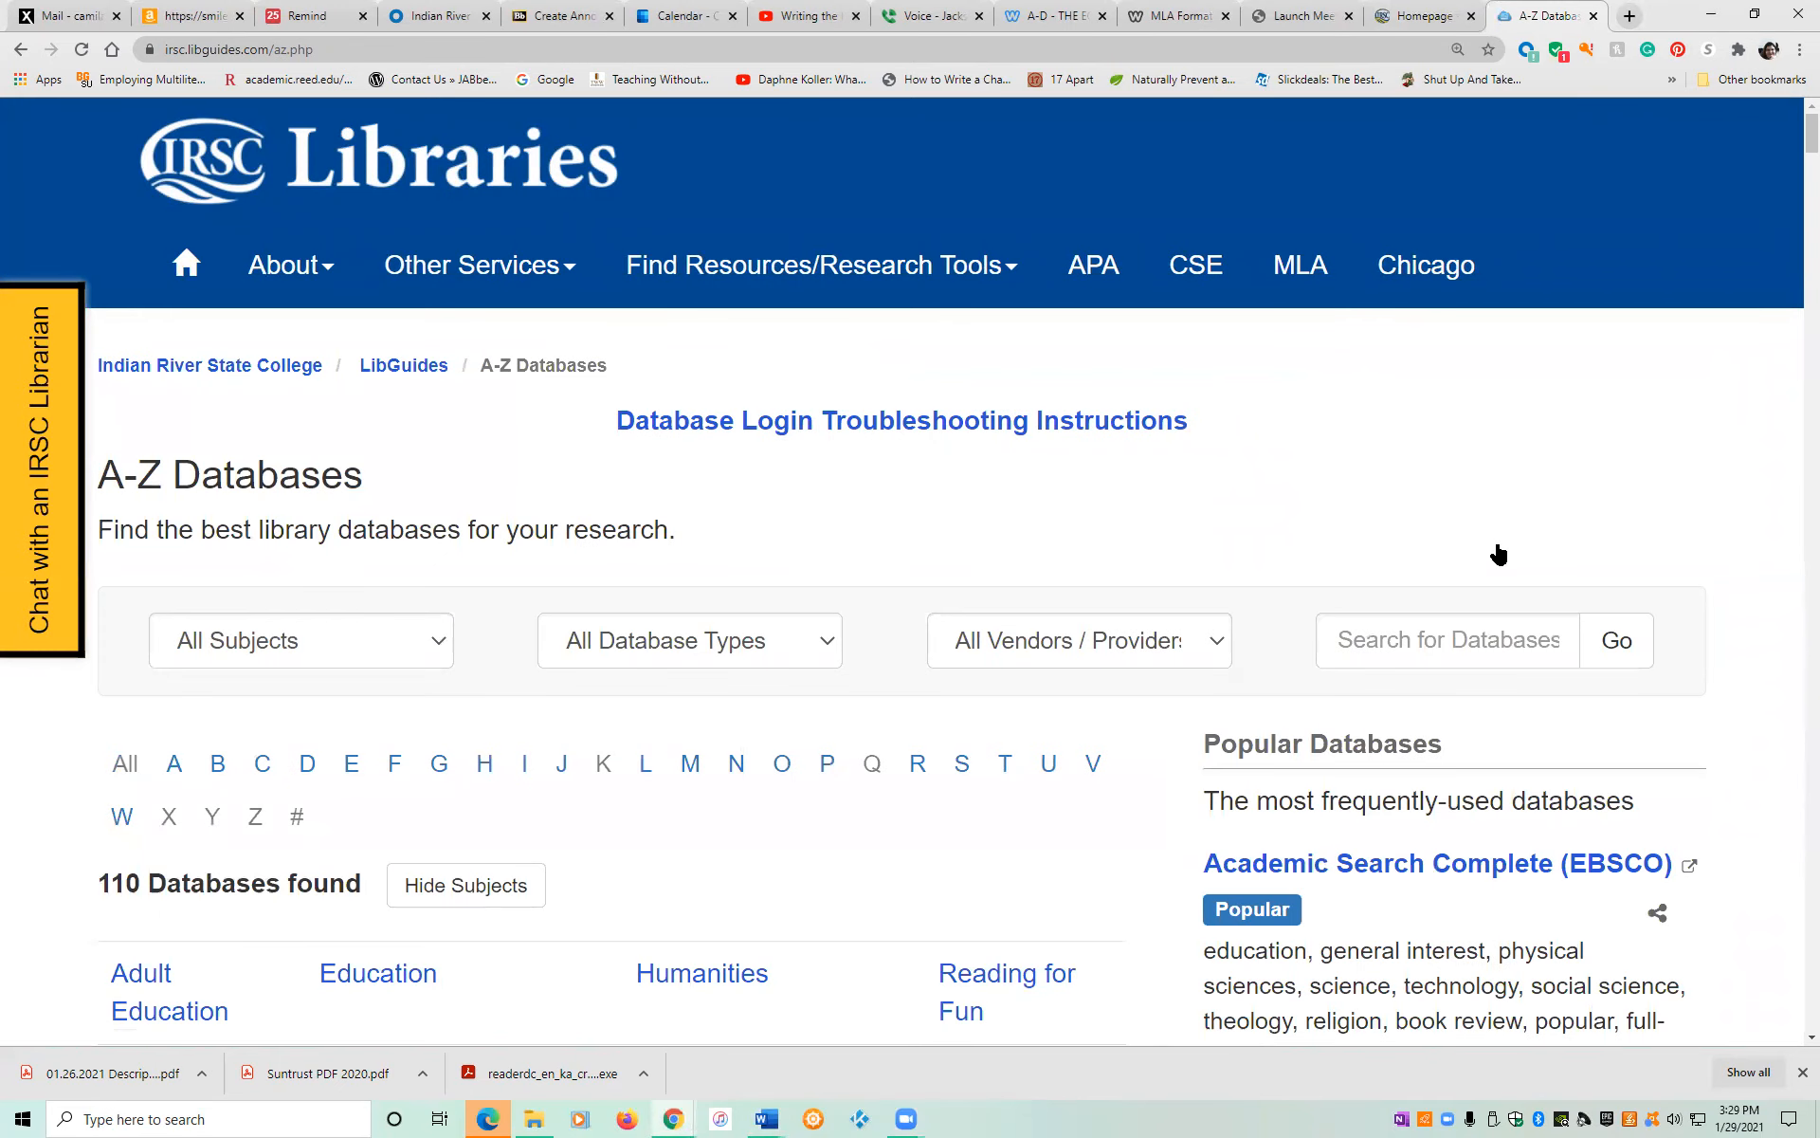
Filter the A-Z Databases list by the letter L and switch to the Literary Criticisms subject.
{"action": "scroll", "coordinate": [1499, 555], "scroll_direction": "down", "scroll_amount": 3}
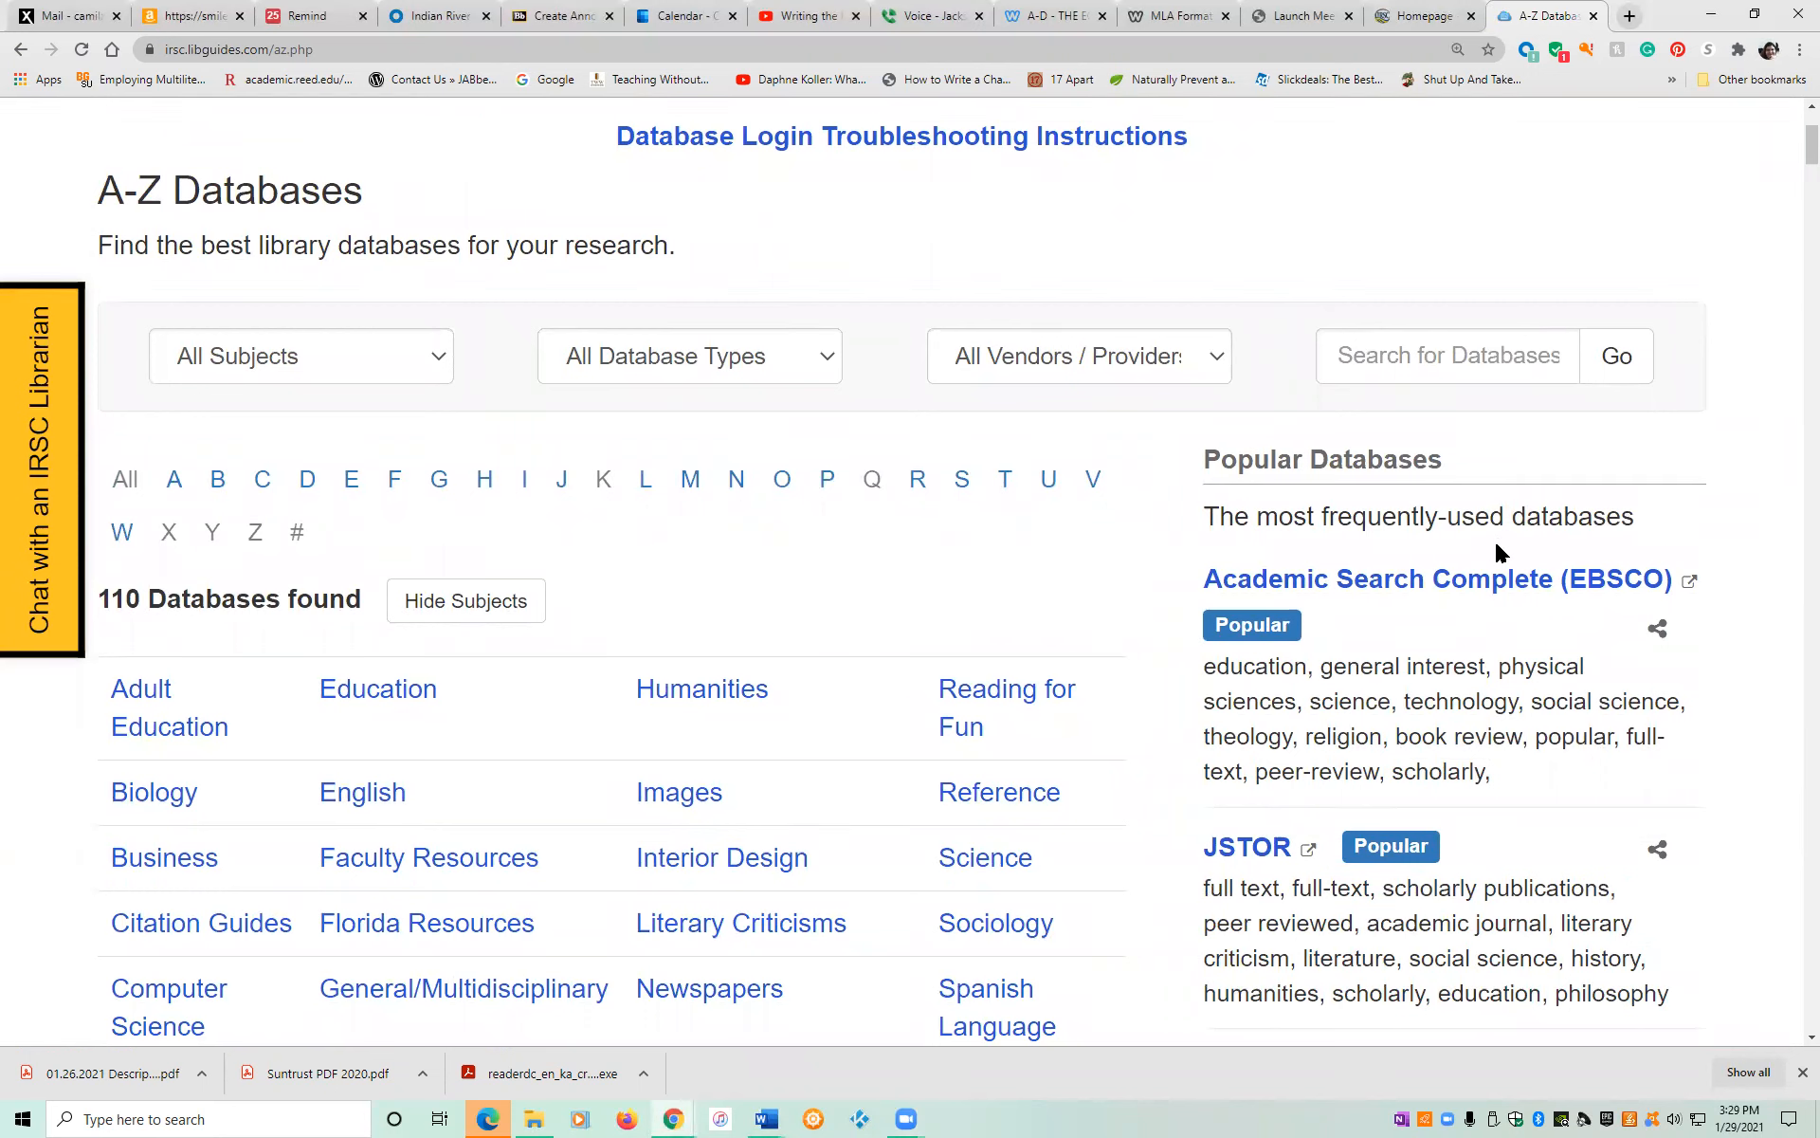
{"action": "left_click", "coordinate": [644, 488]}
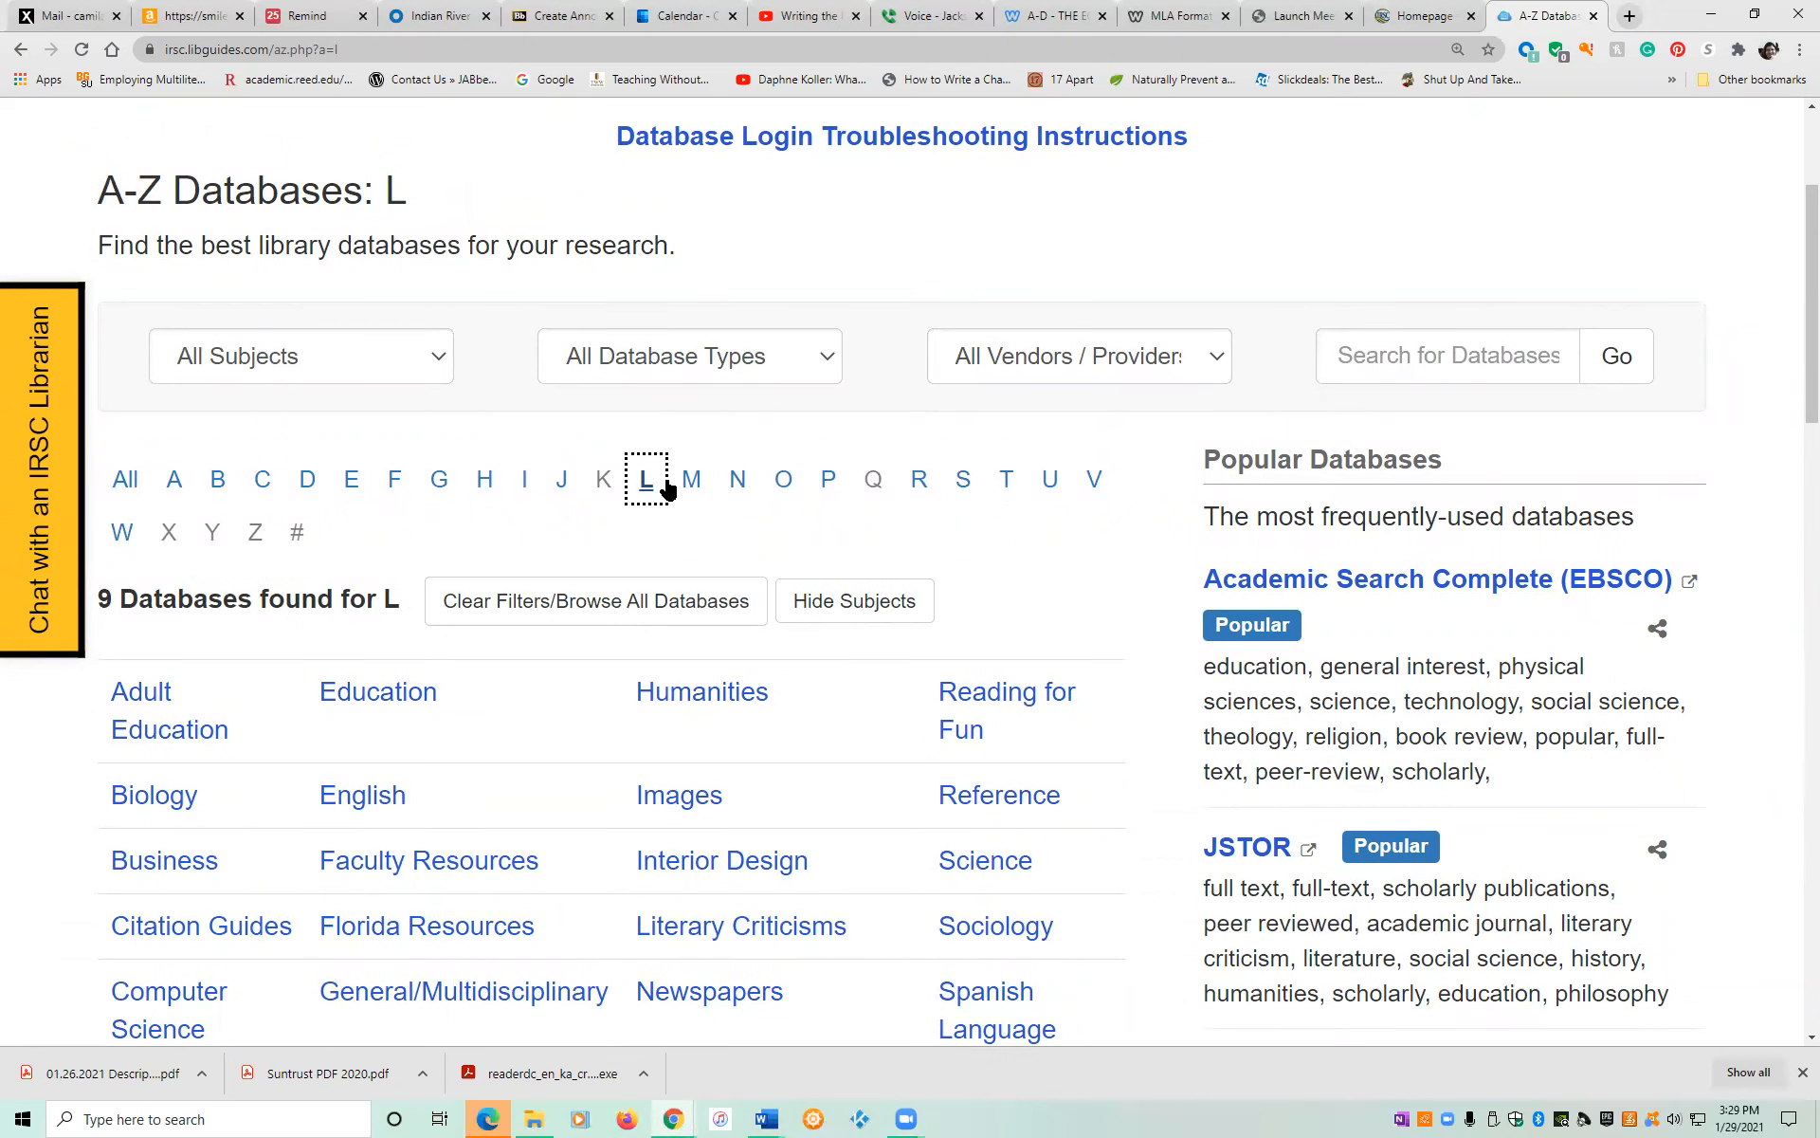
{"action": "scroll", "coordinate": [669, 489], "scroll_direction": "down", "scroll_amount": 5}
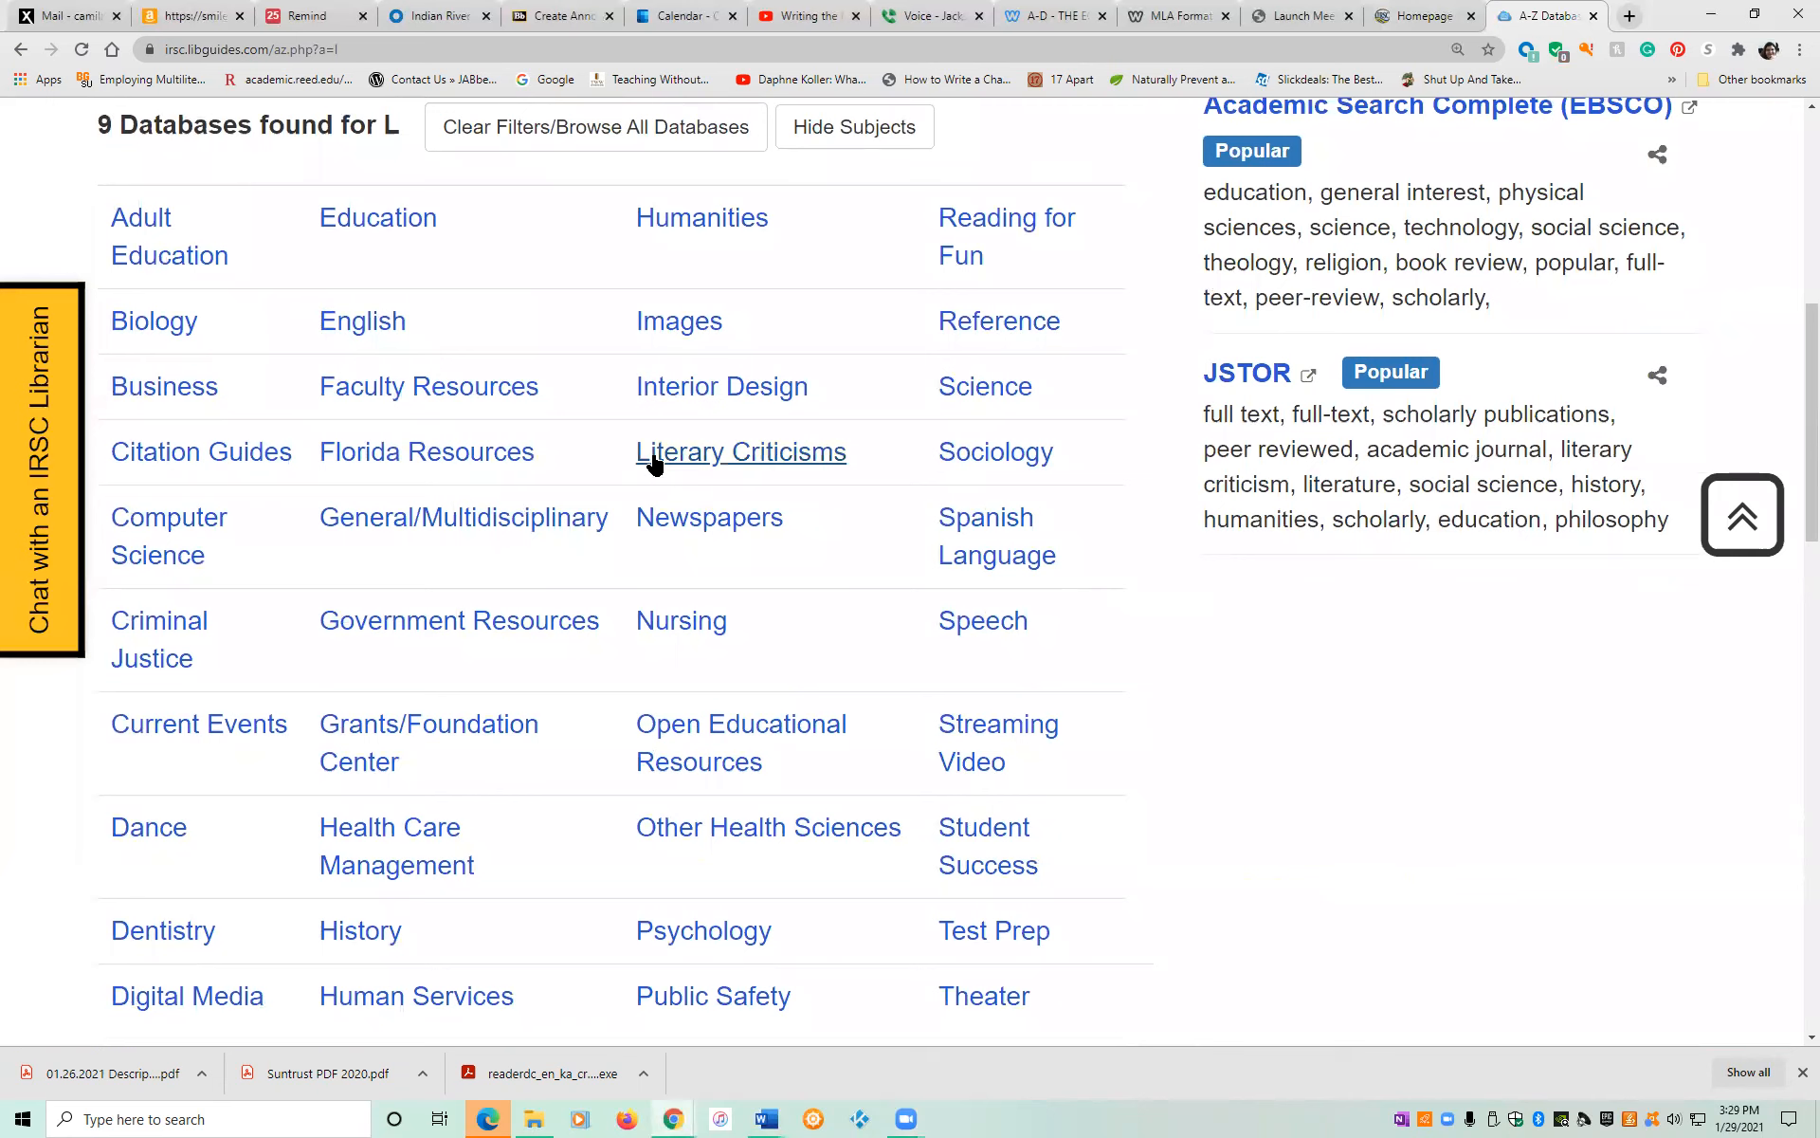
{"action": "left_click", "coordinate": [749, 460]}
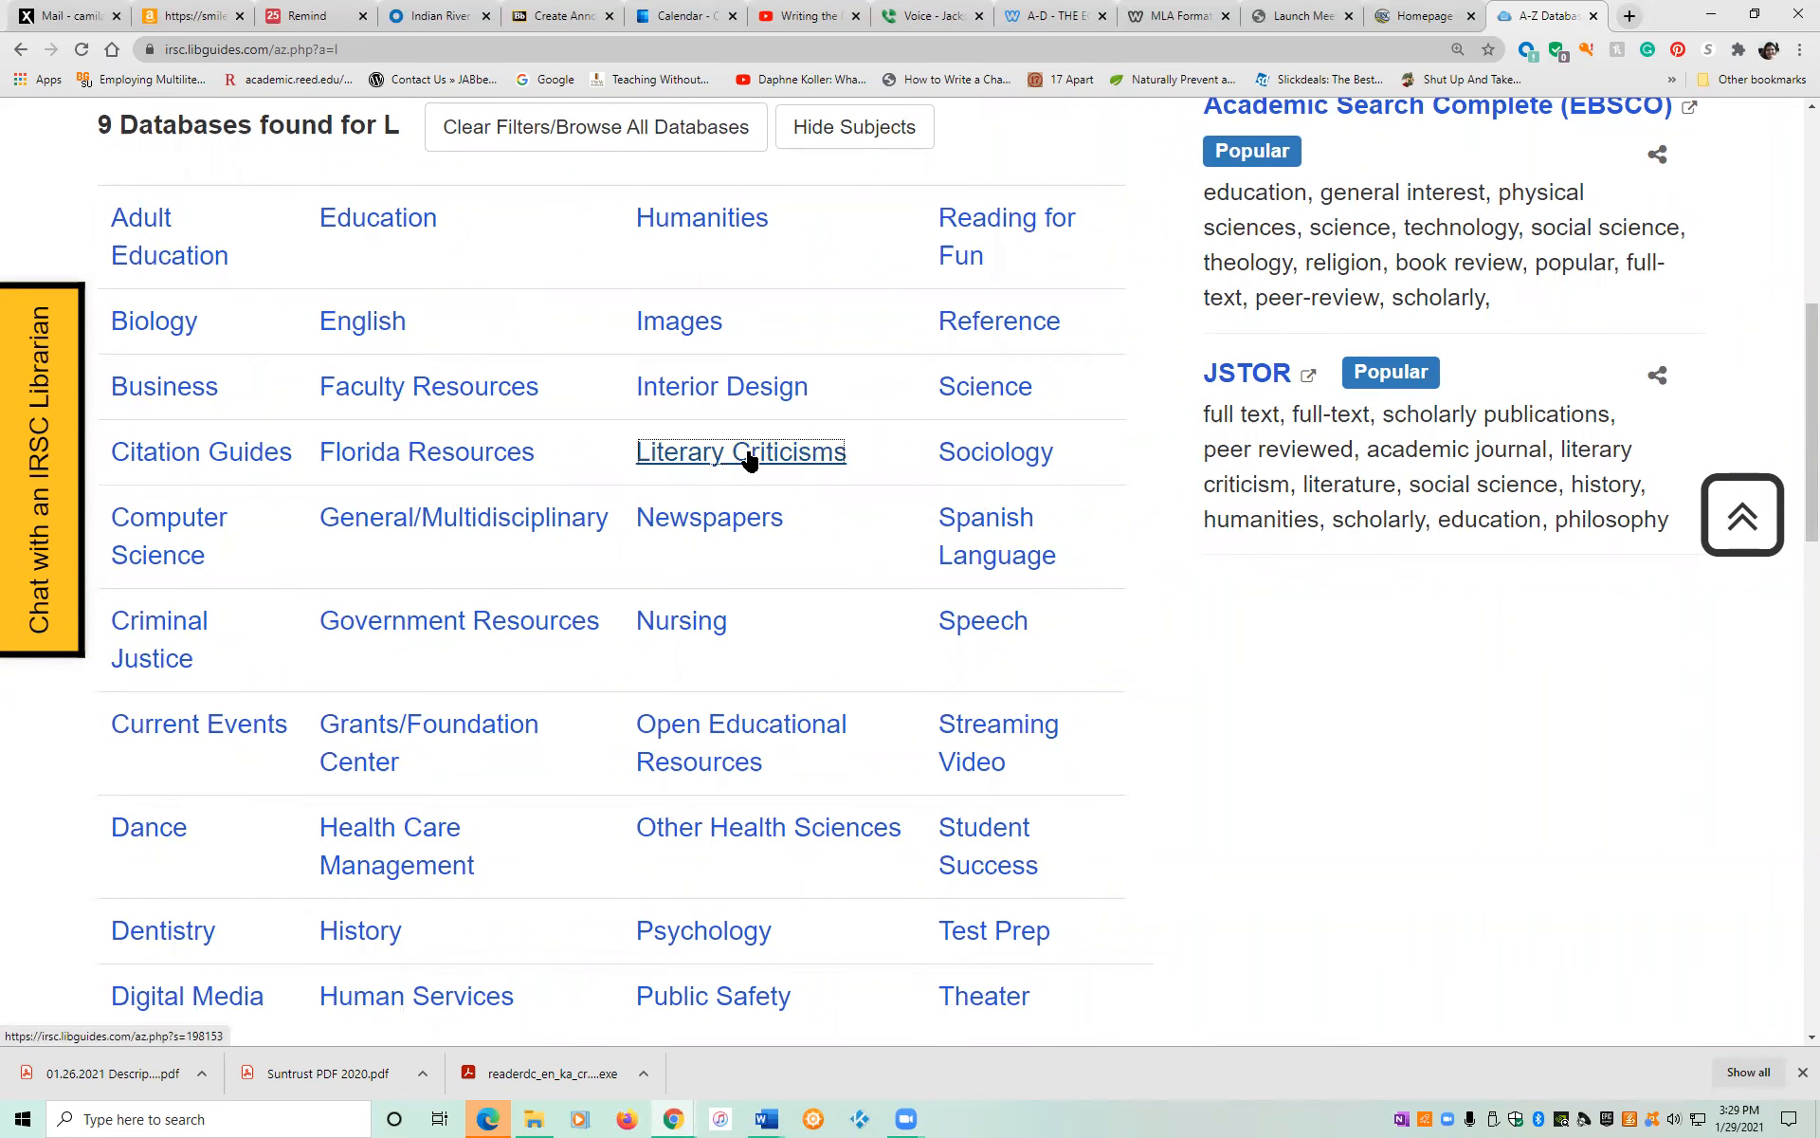
Review the databases for Literary Criticisms and open Literature Resources from Gale under Best Bets.
{"action": "scroll", "coordinate": [1403, 735], "scroll_direction": "down", "scroll_amount": 1}
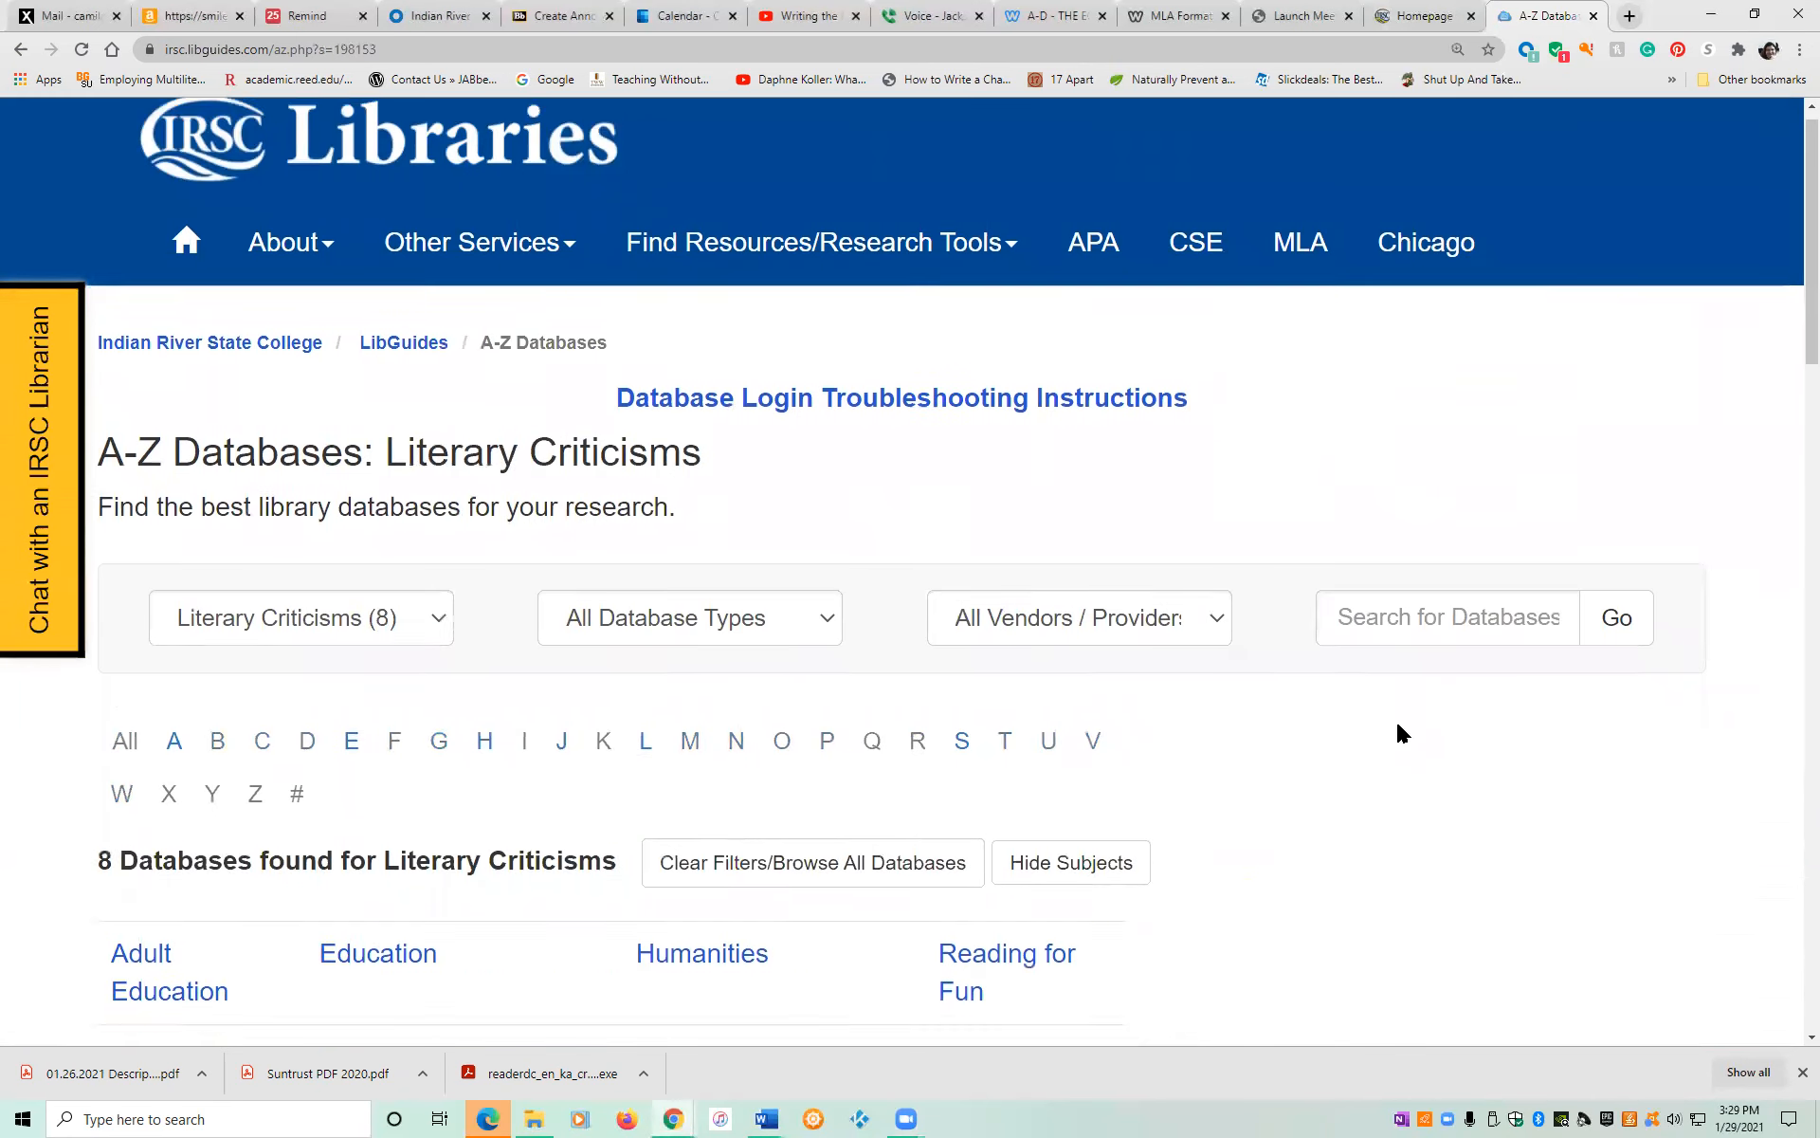
{"action": "scroll", "coordinate": [1403, 735], "scroll_direction": "down", "scroll_amount": 3}
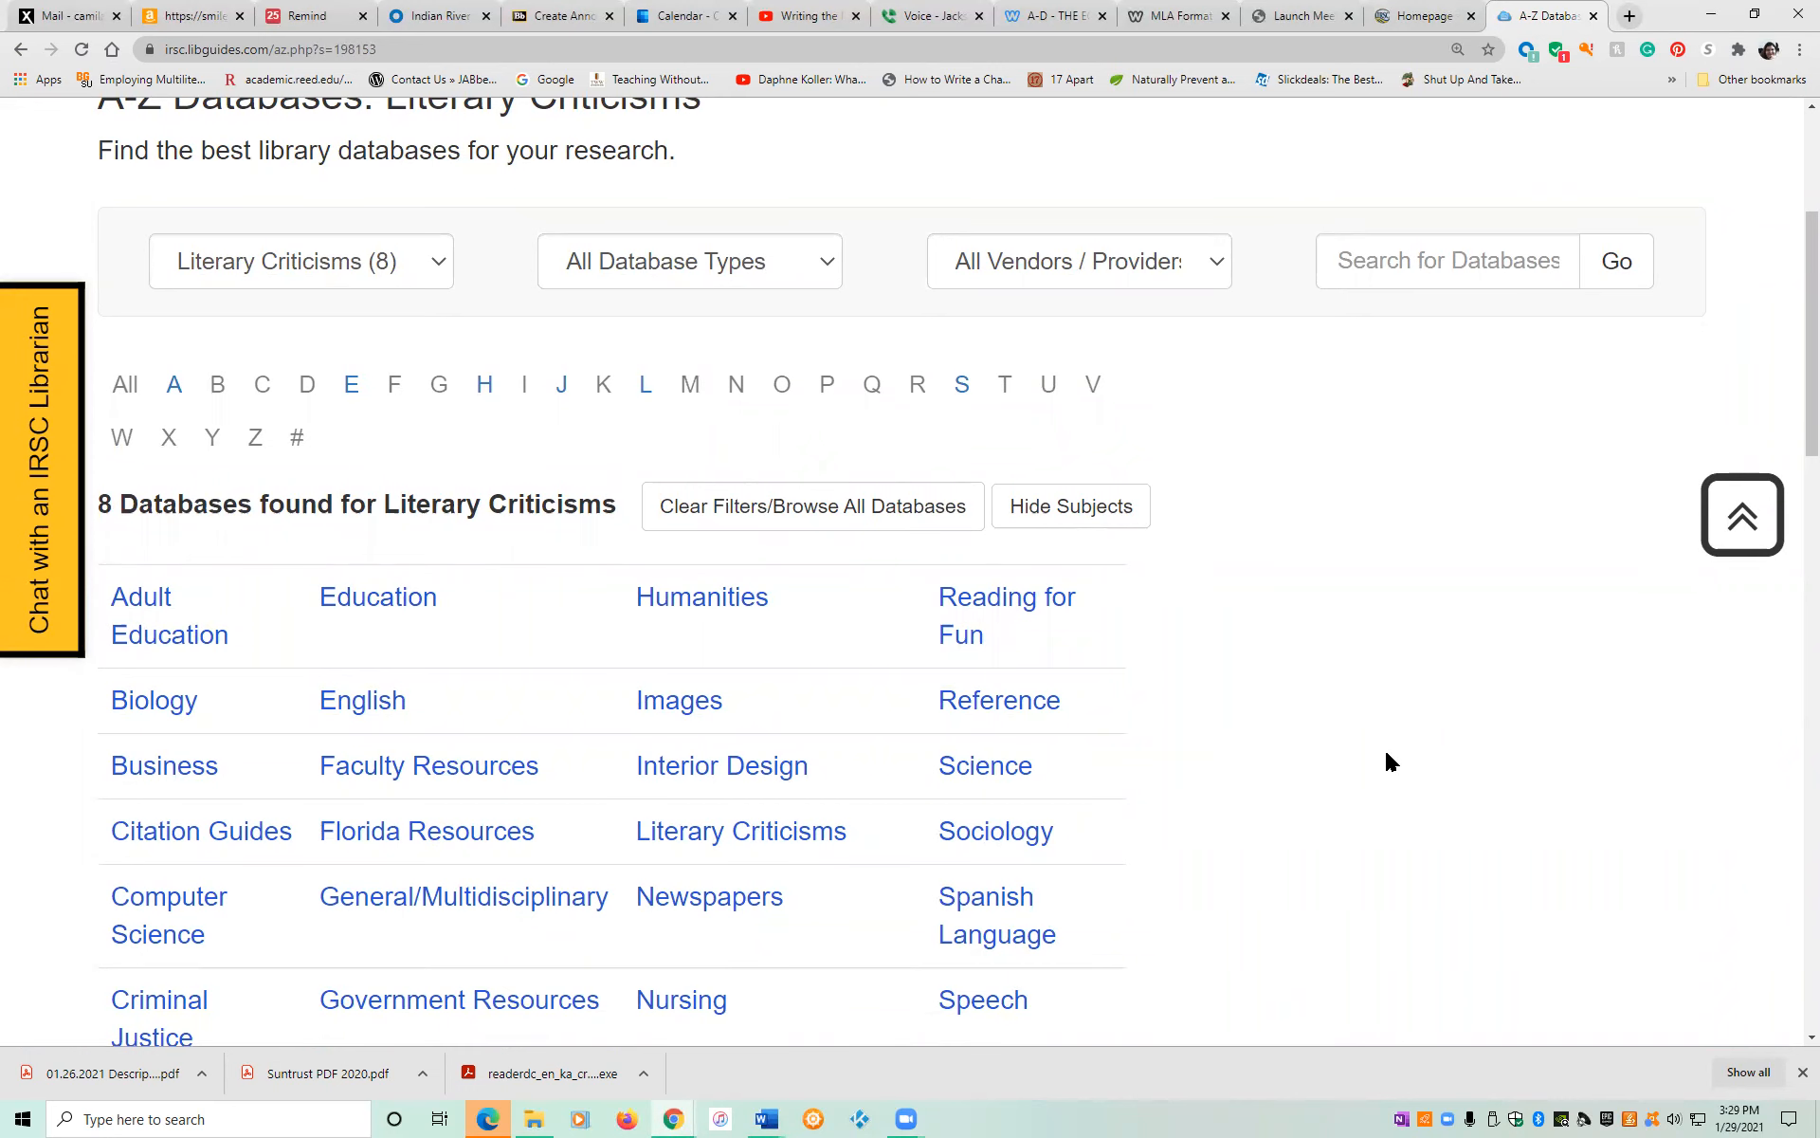
{"action": "scroll", "coordinate": [1389, 761], "scroll_direction": "down", "scroll_amount": 2}
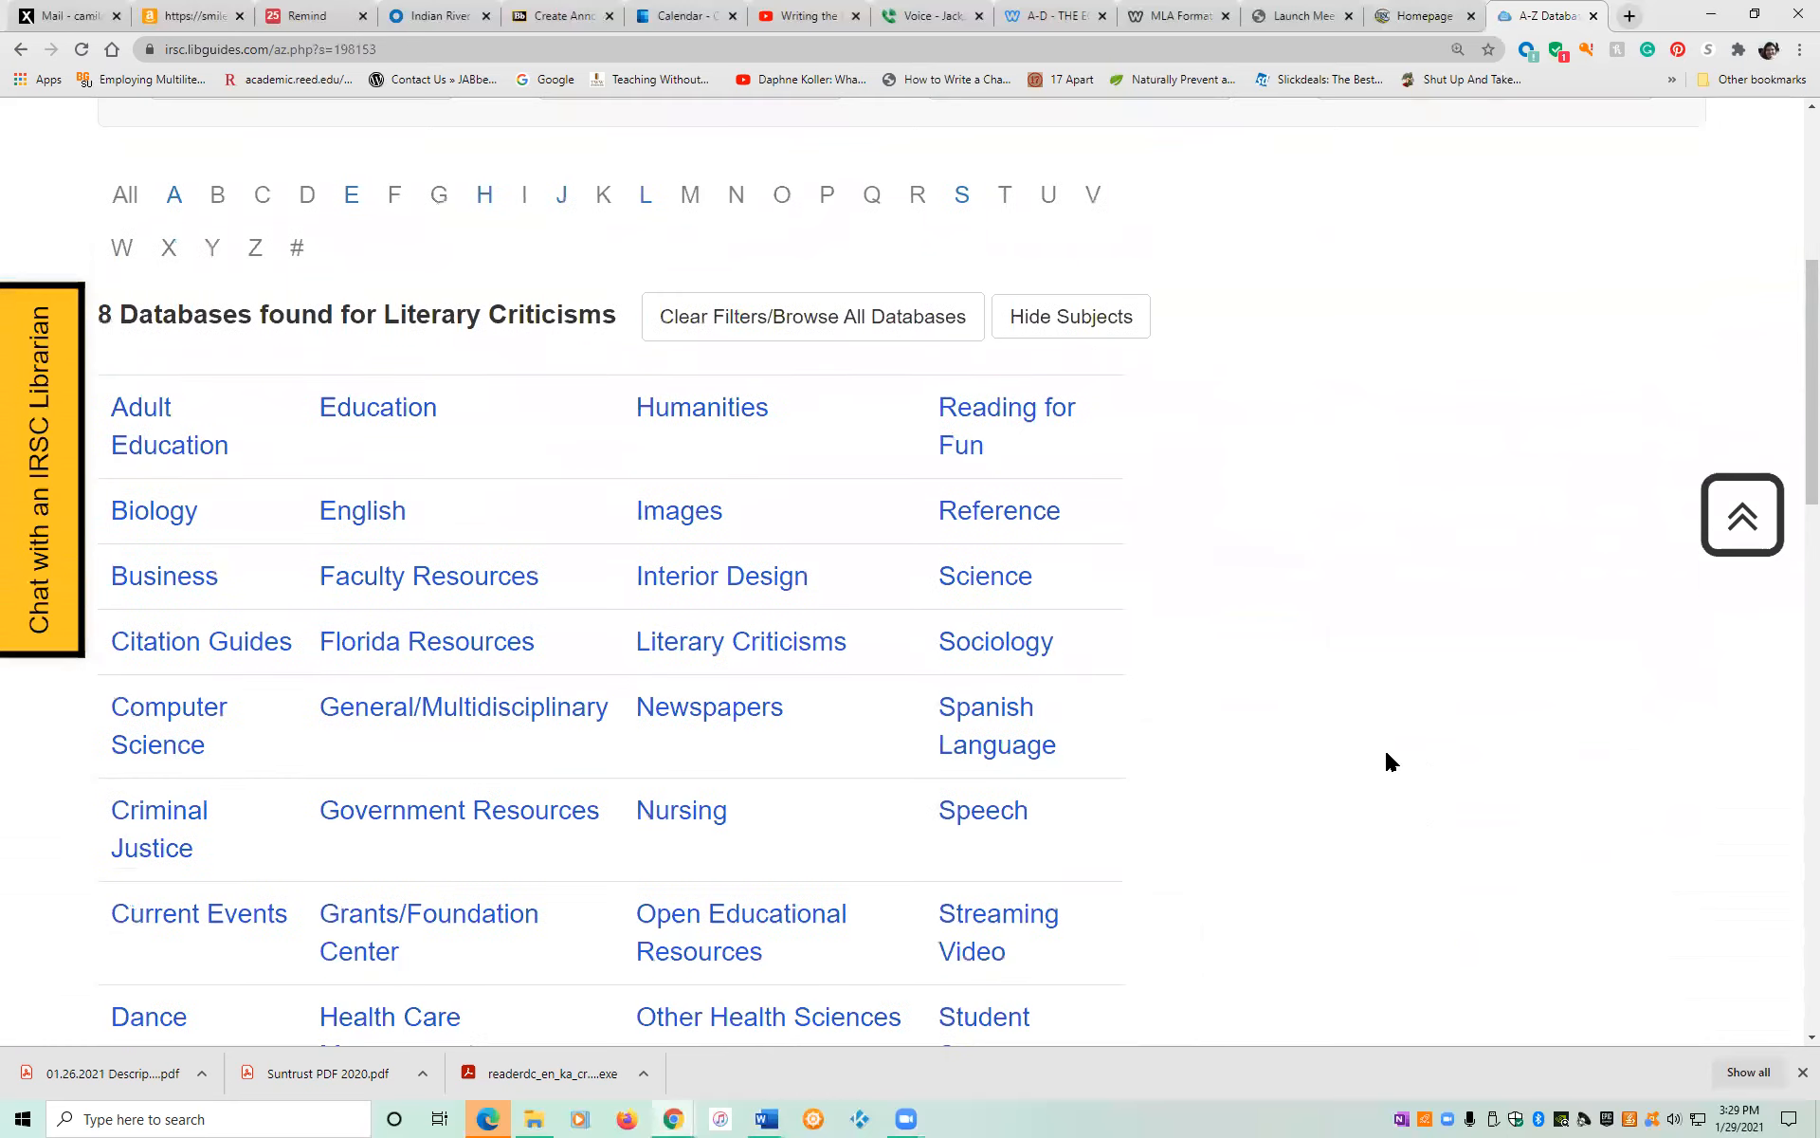
{"action": "scroll", "coordinate": [1389, 761], "scroll_direction": "down", "scroll_amount": 9}
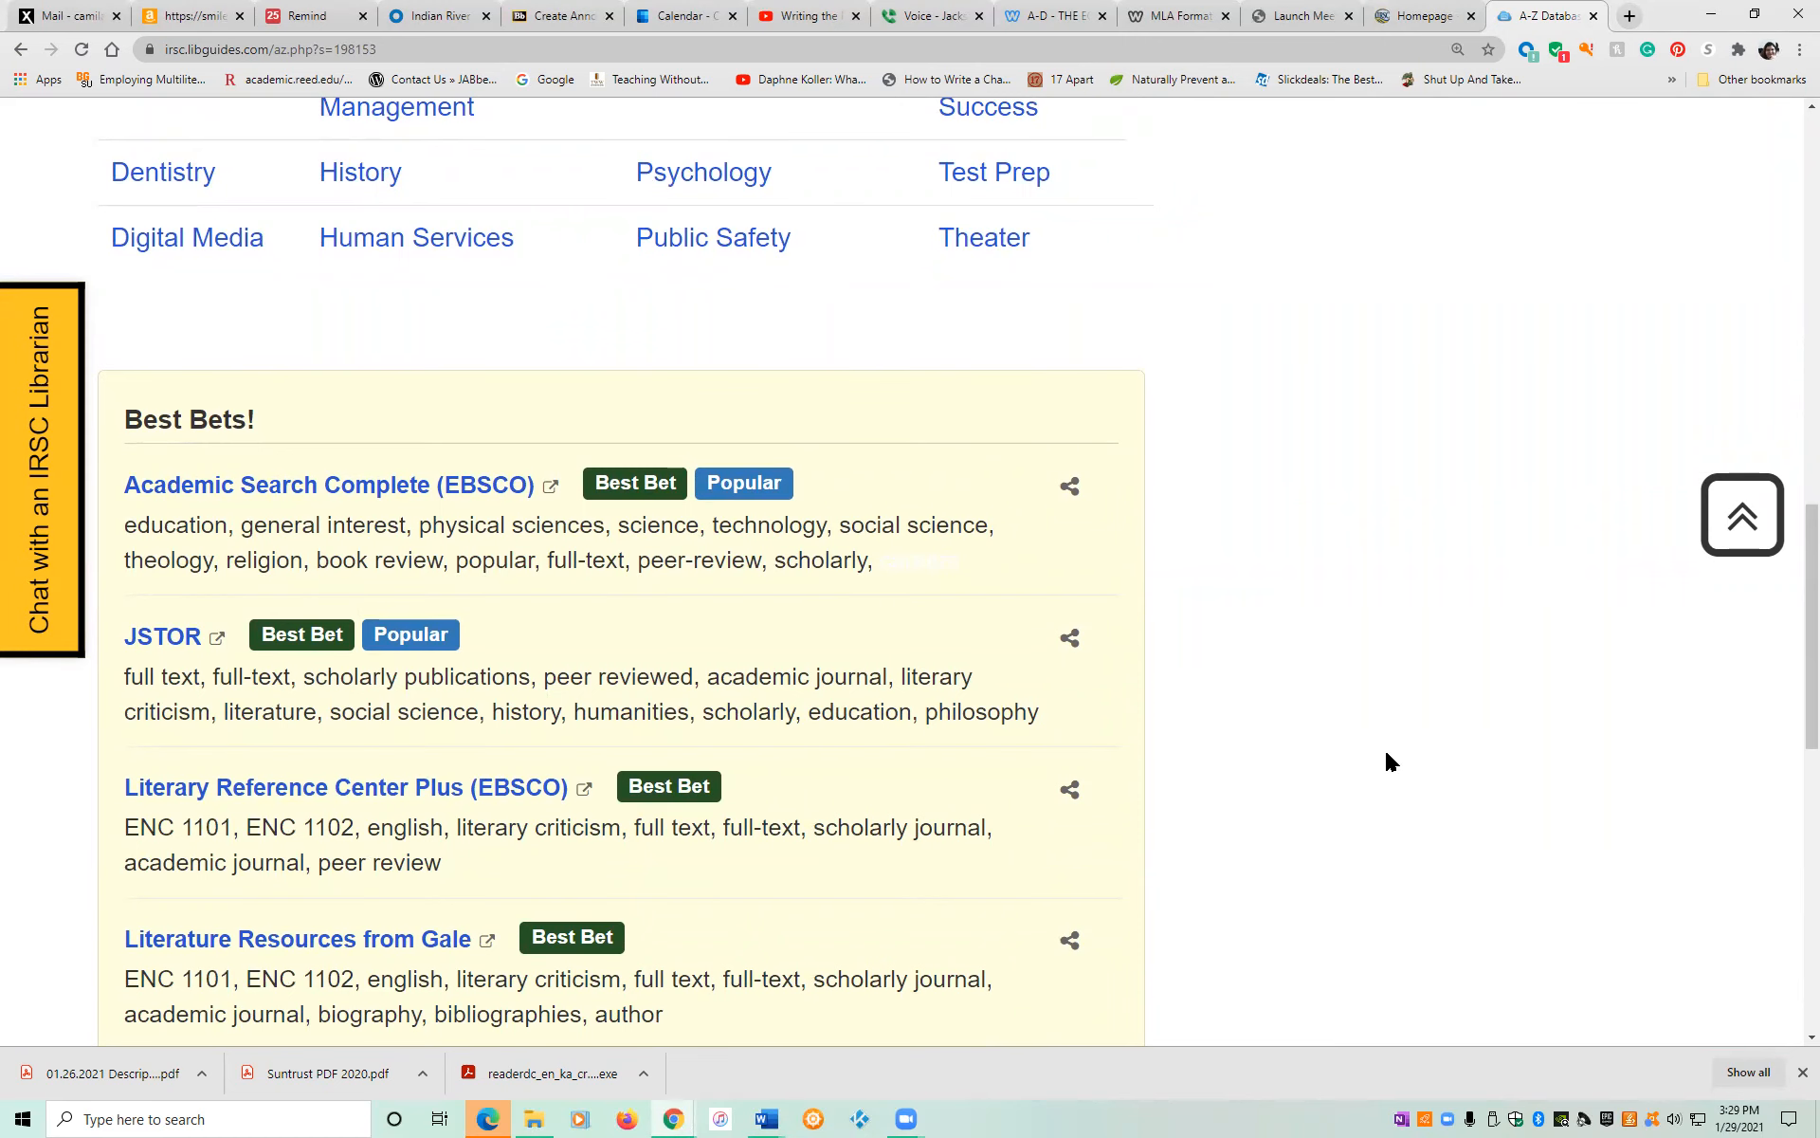
{"action": "scroll", "coordinate": [1389, 761], "scroll_direction": "up", "scroll_amount": 10}
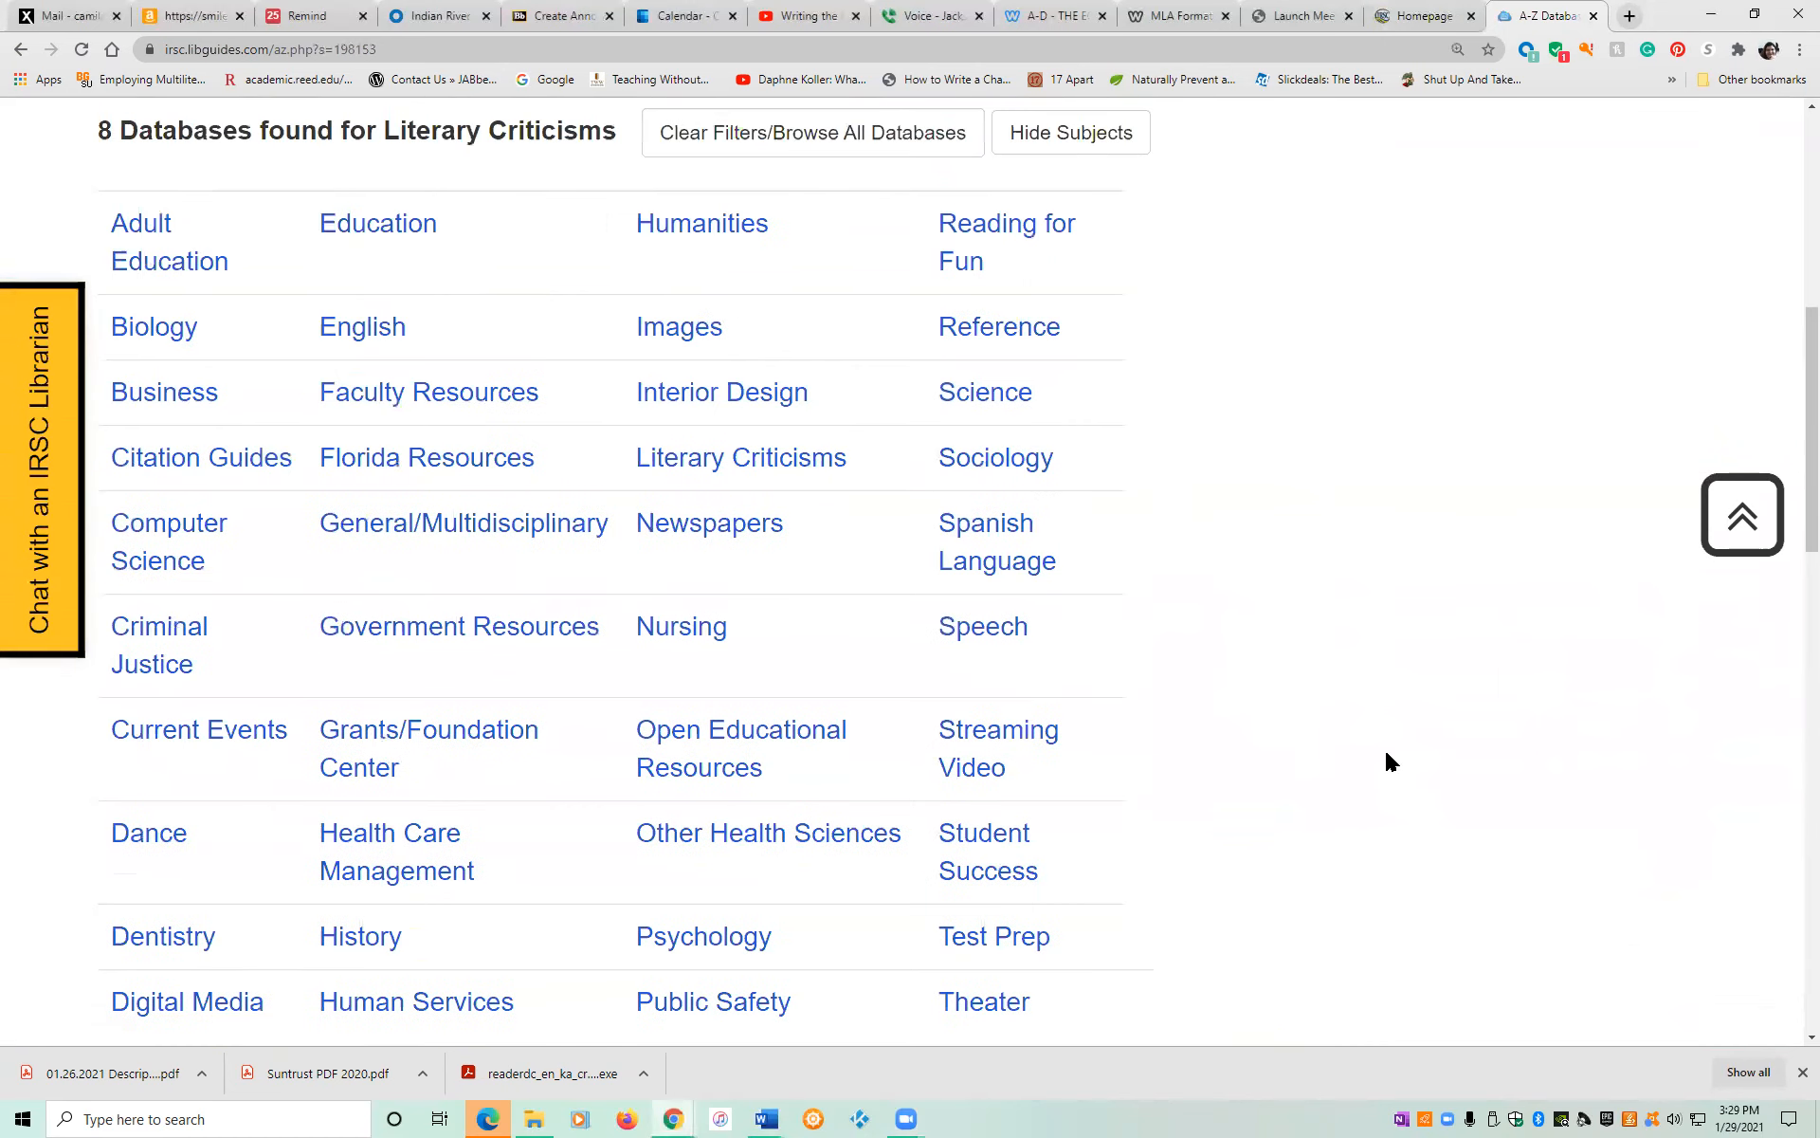
{"action": "scroll", "coordinate": [1389, 762], "scroll_direction": "down", "scroll_amount": 10}
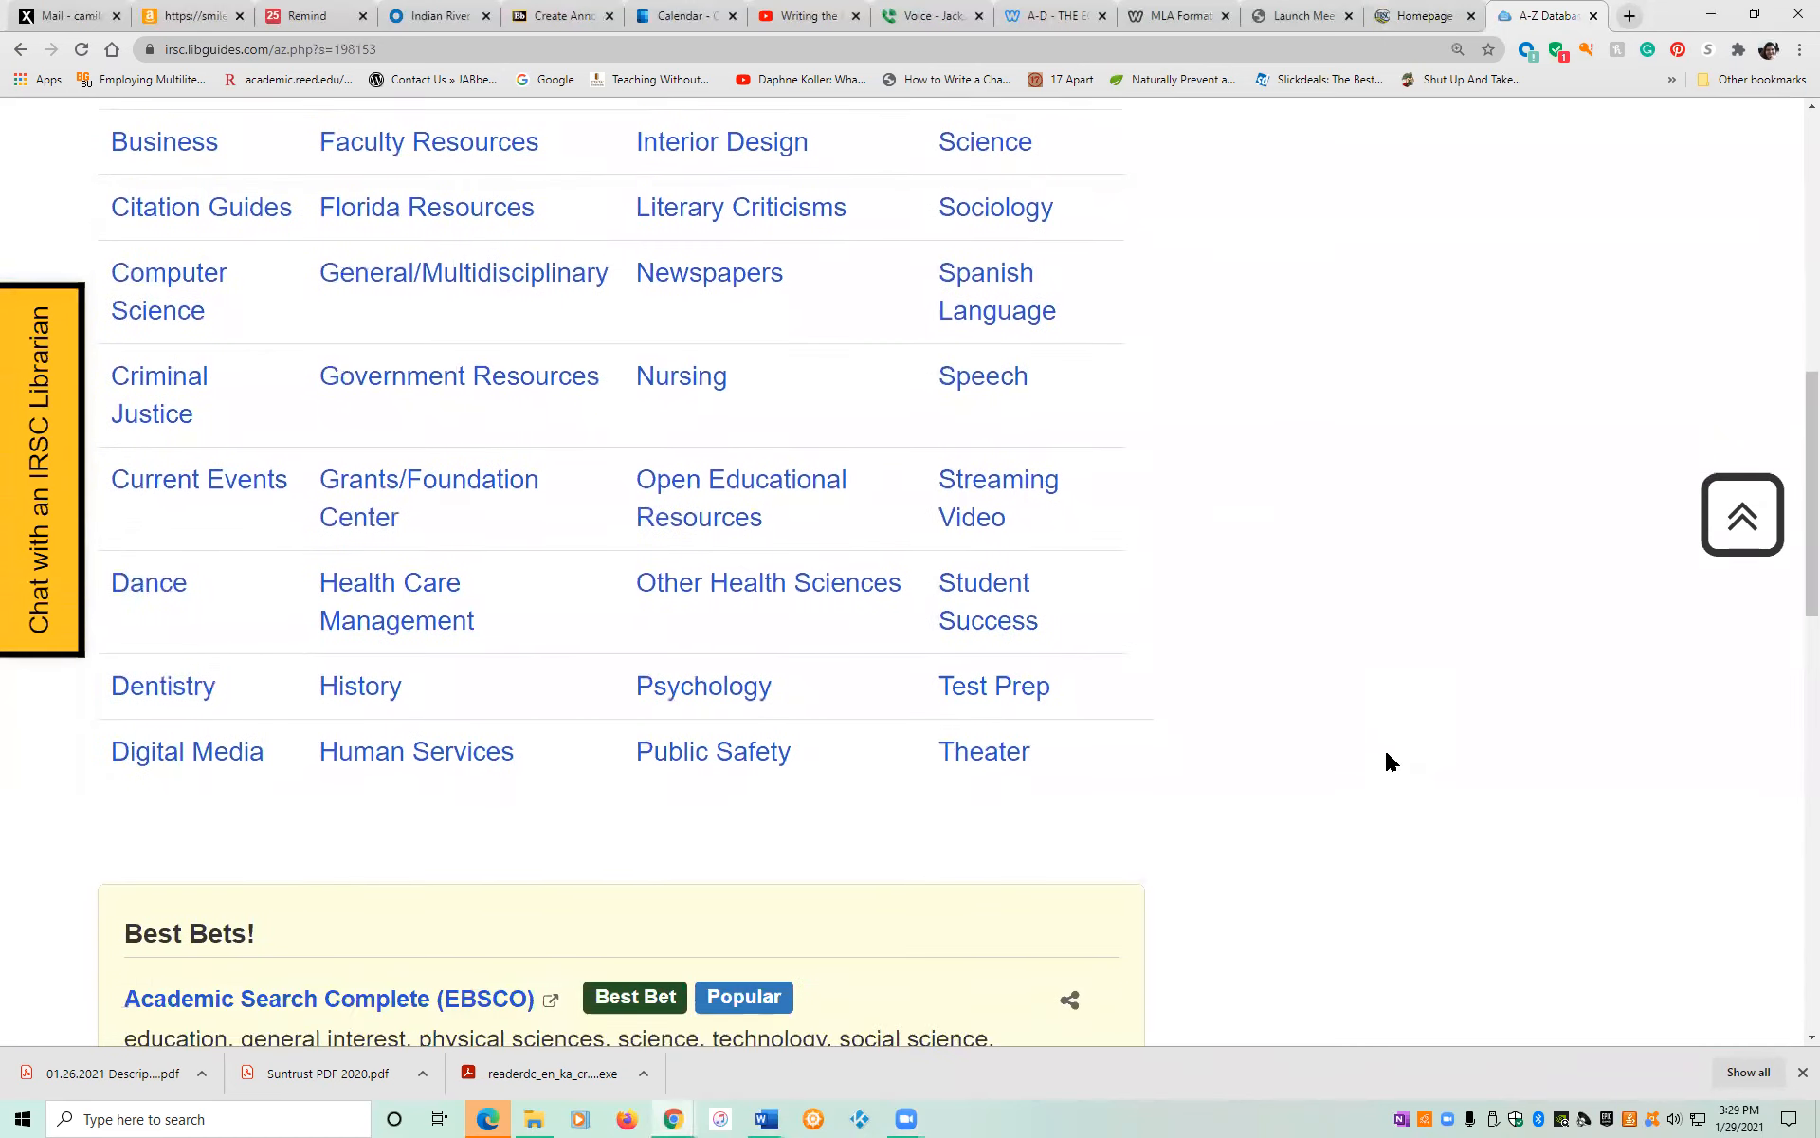
{"action": "scroll", "coordinate": [1389, 761], "scroll_direction": "down", "scroll_amount": 3}
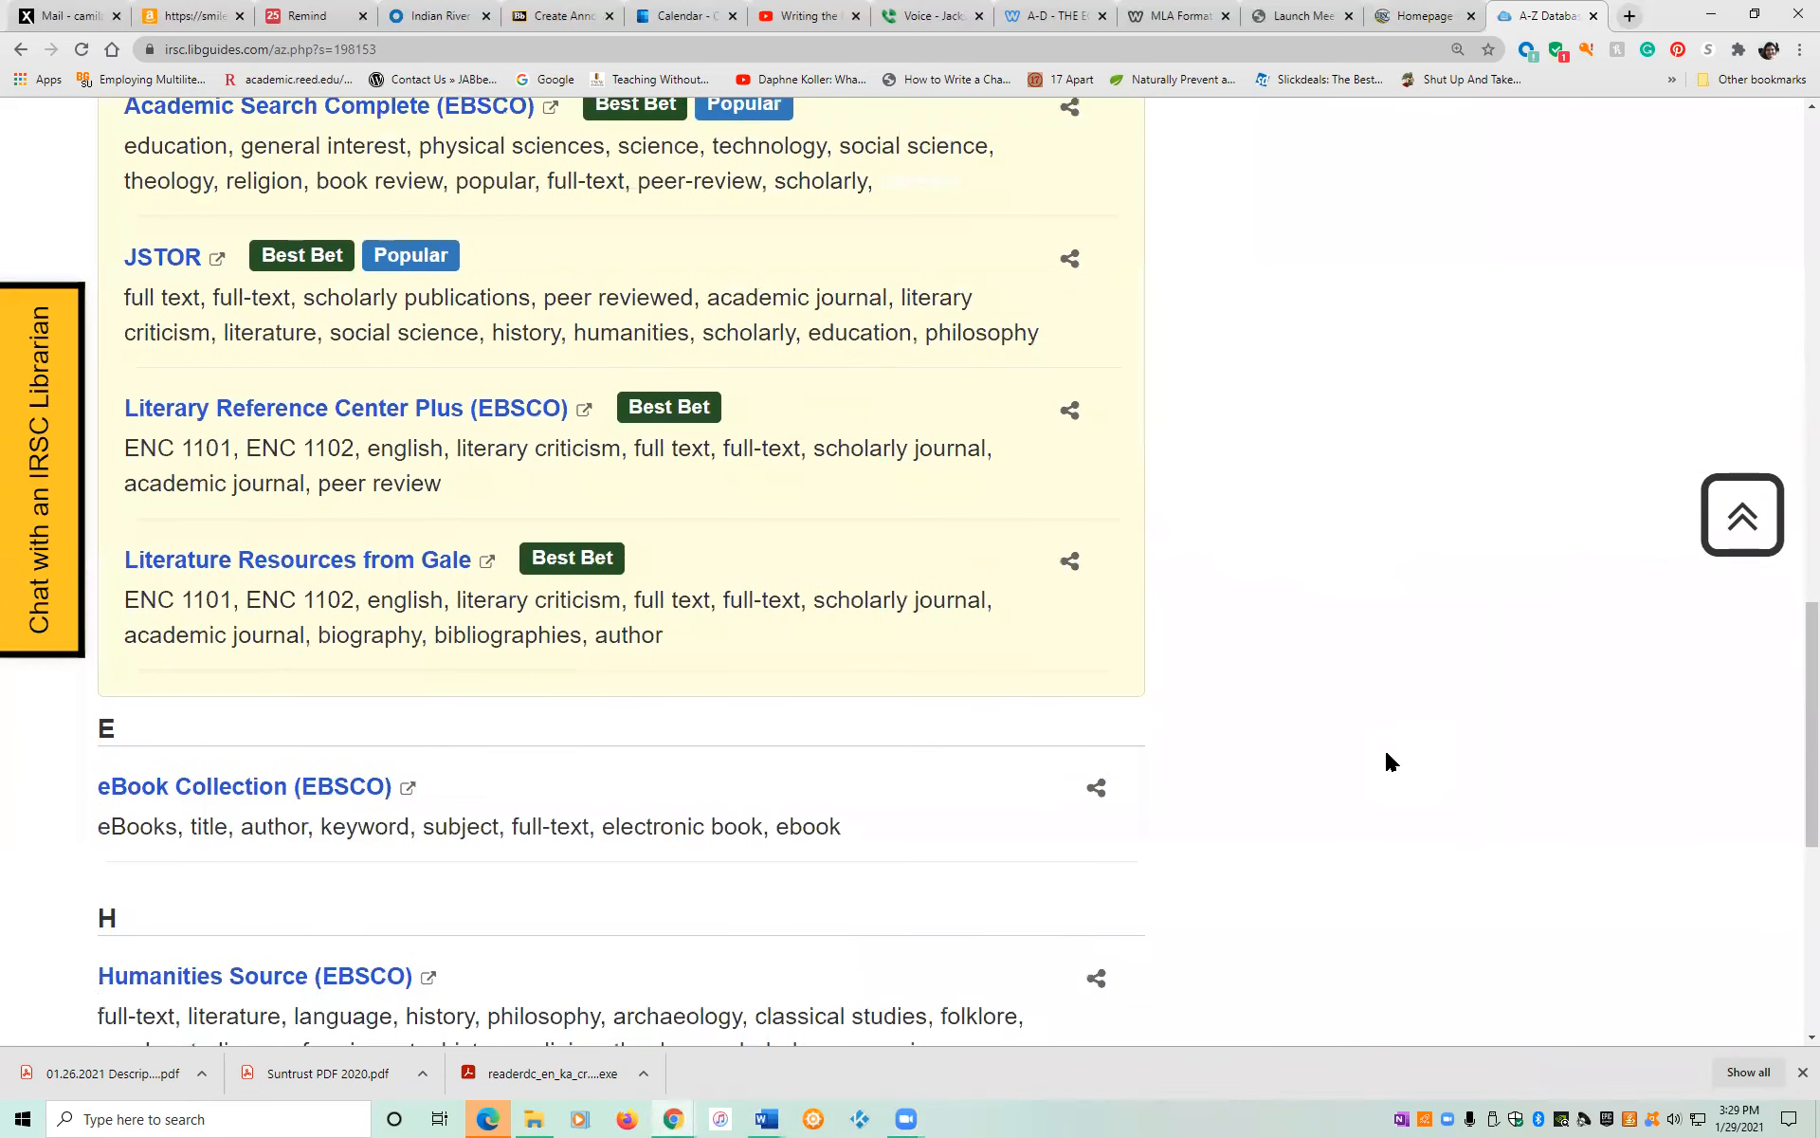
{"action": "scroll", "coordinate": [1389, 761], "scroll_direction": "up", "scroll_amount": 1}
{"action": "scroll", "coordinate": [1386, 761], "scroll_direction": "up", "scroll_amount": 1}
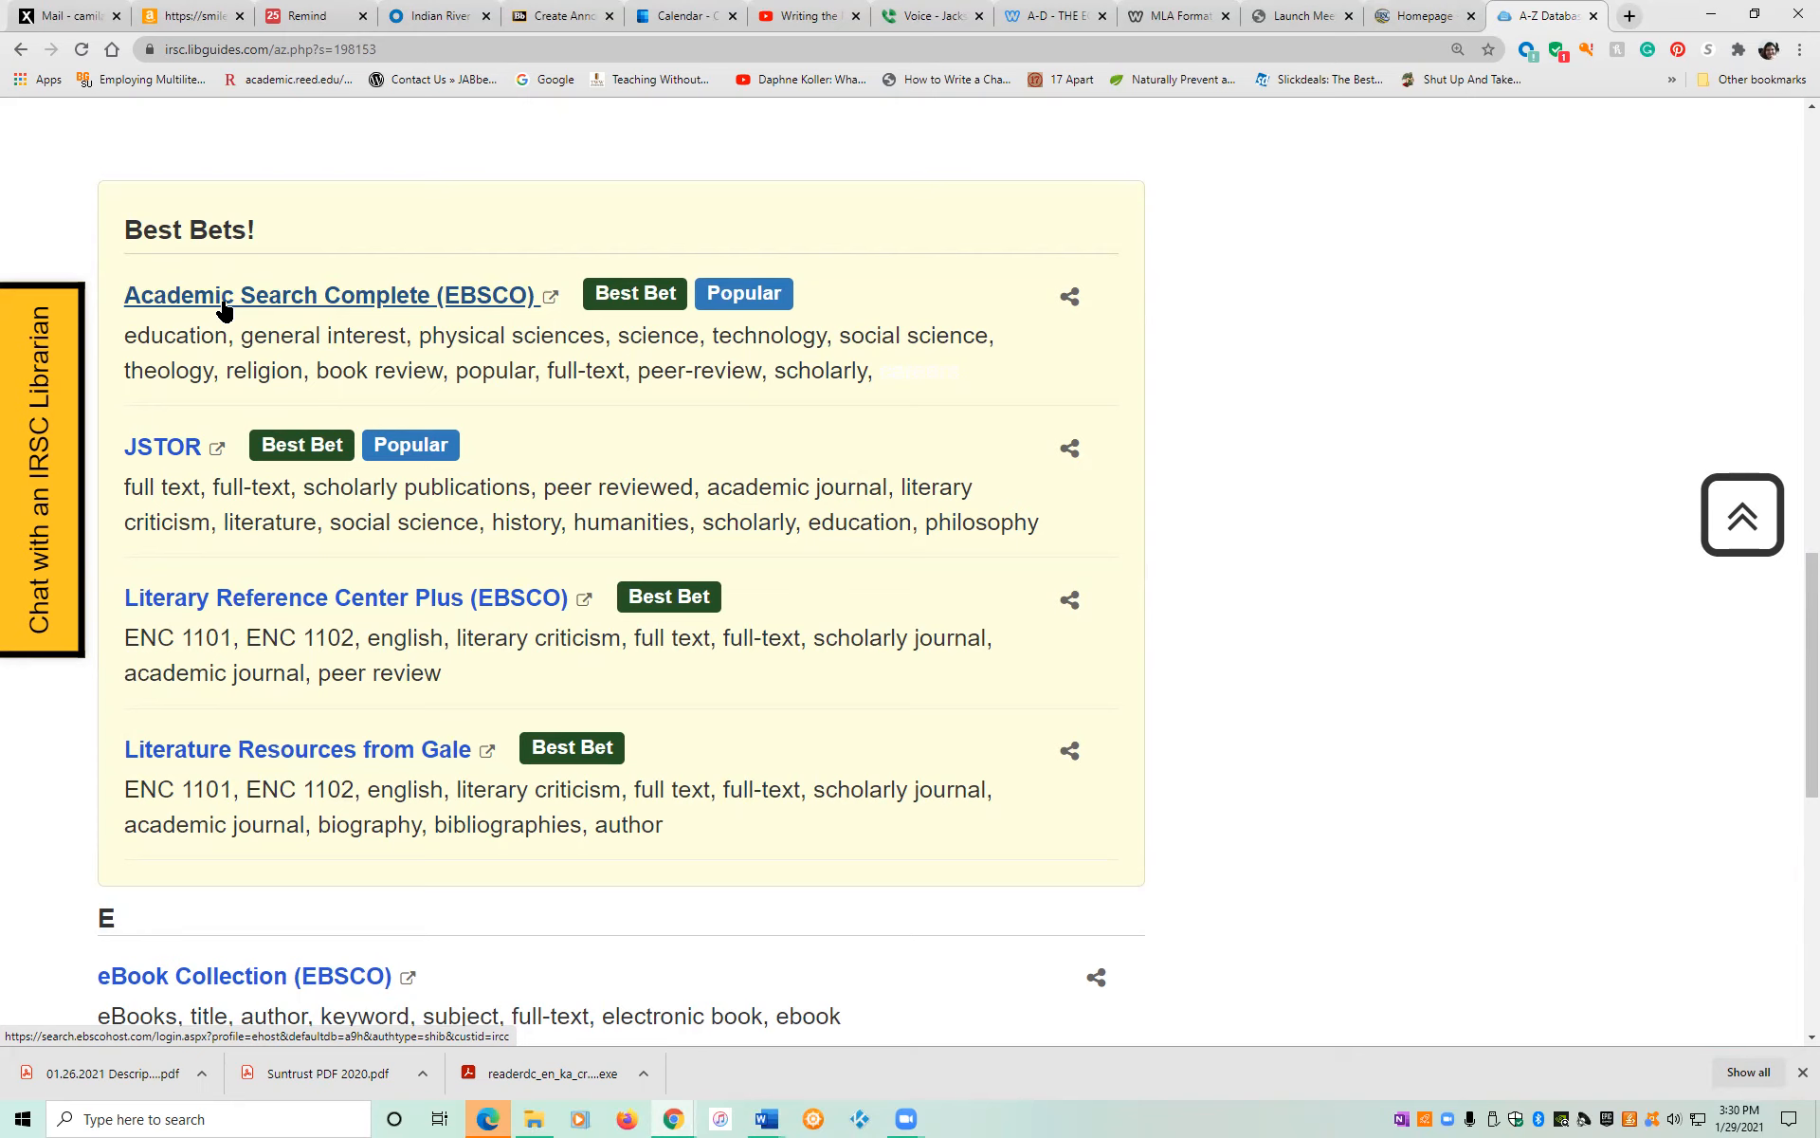
{"action": "left_click", "coordinate": [277, 756]}
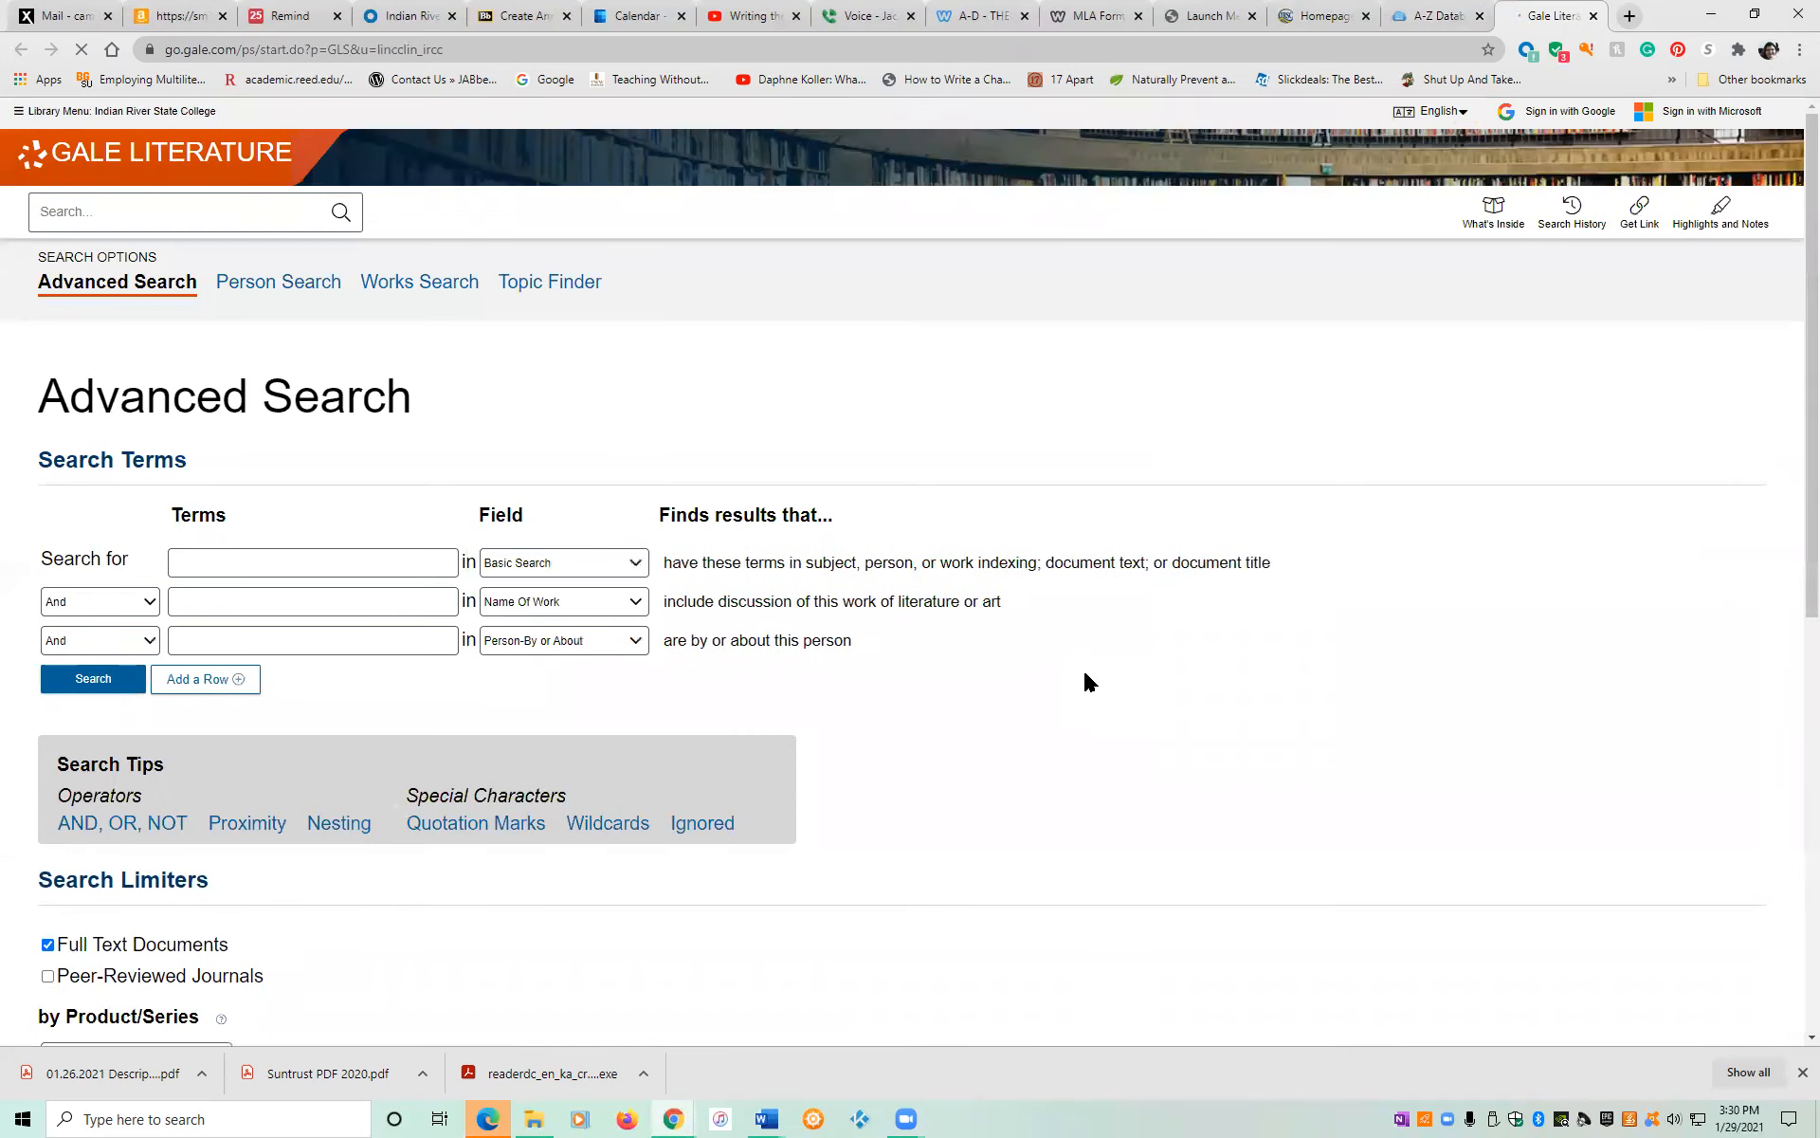
Review the Advanced Search limiters and enter "Everyday Use" as the Name Of Work search term.
{"action": "scroll", "coordinate": [1162, 768], "scroll_direction": "down", "scroll_amount": 4}
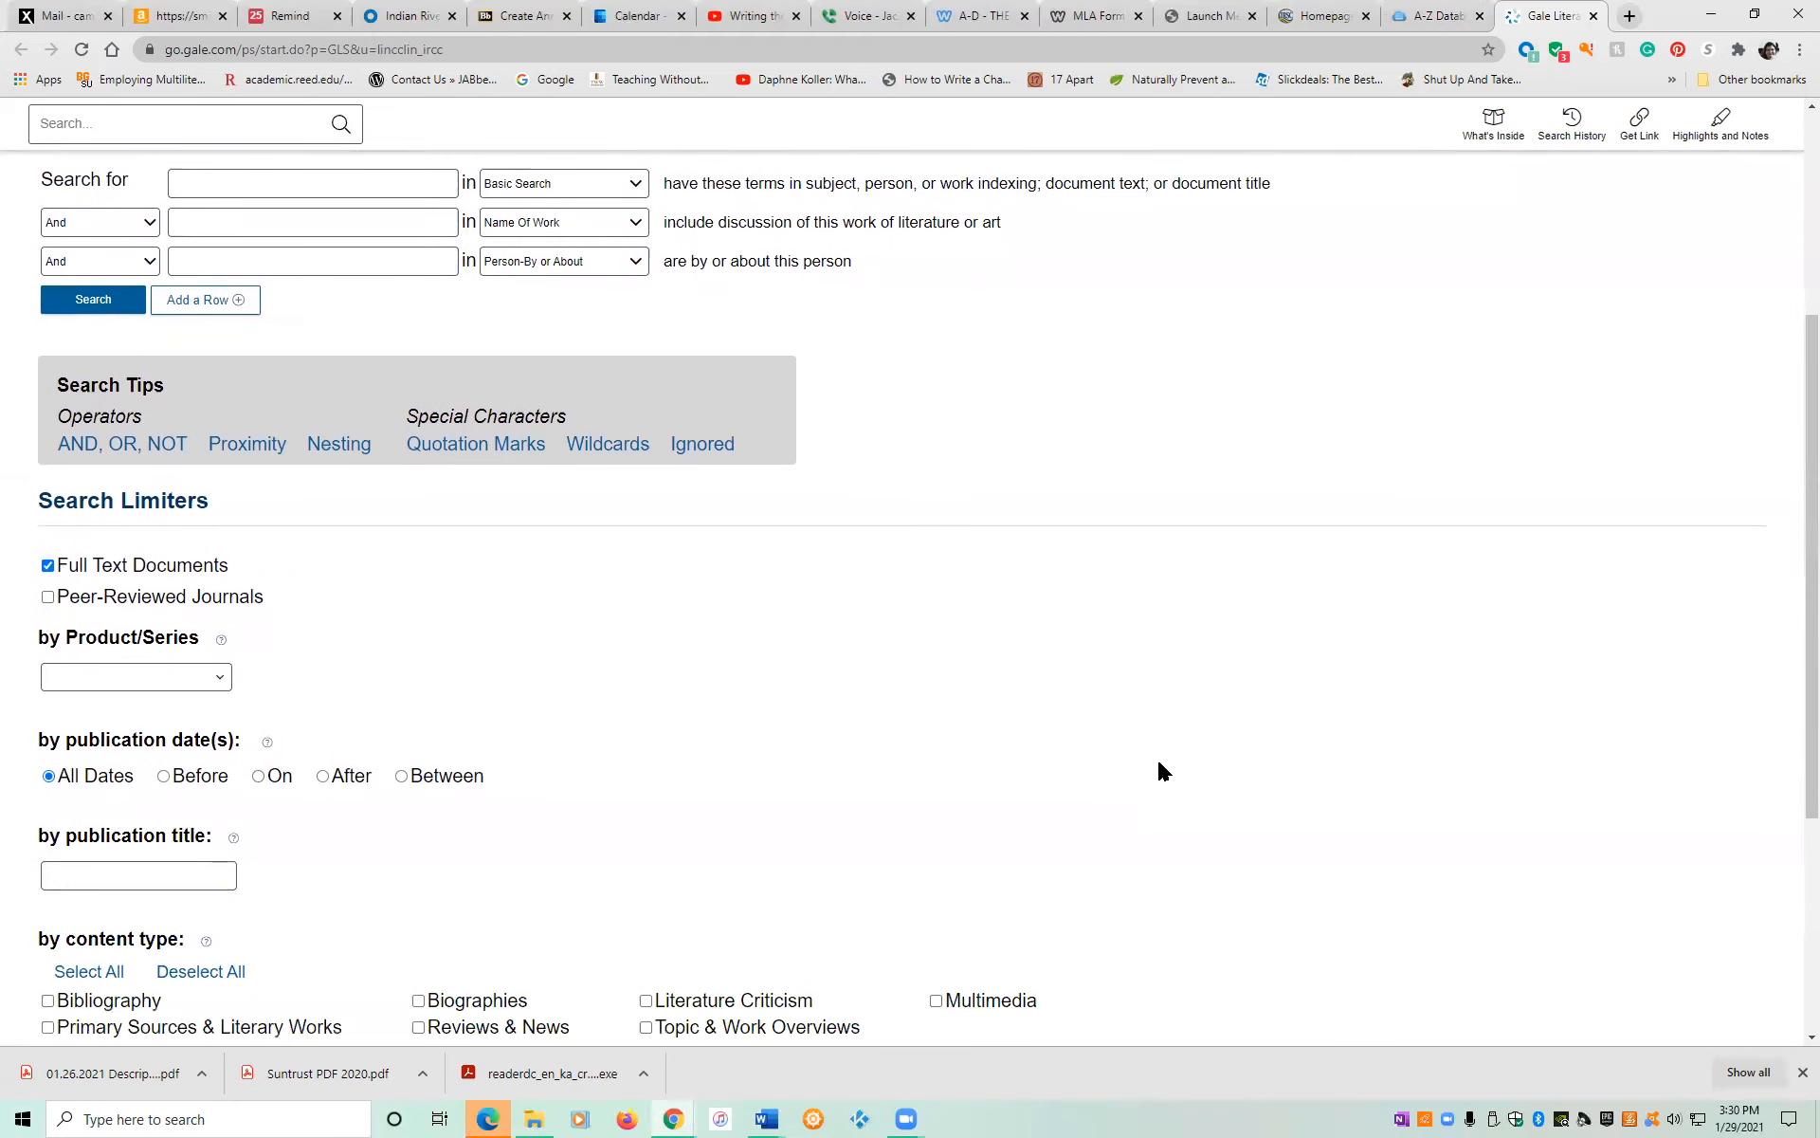
{"action": "scroll", "coordinate": [1165, 770], "scroll_direction": "down", "scroll_amount": 3}
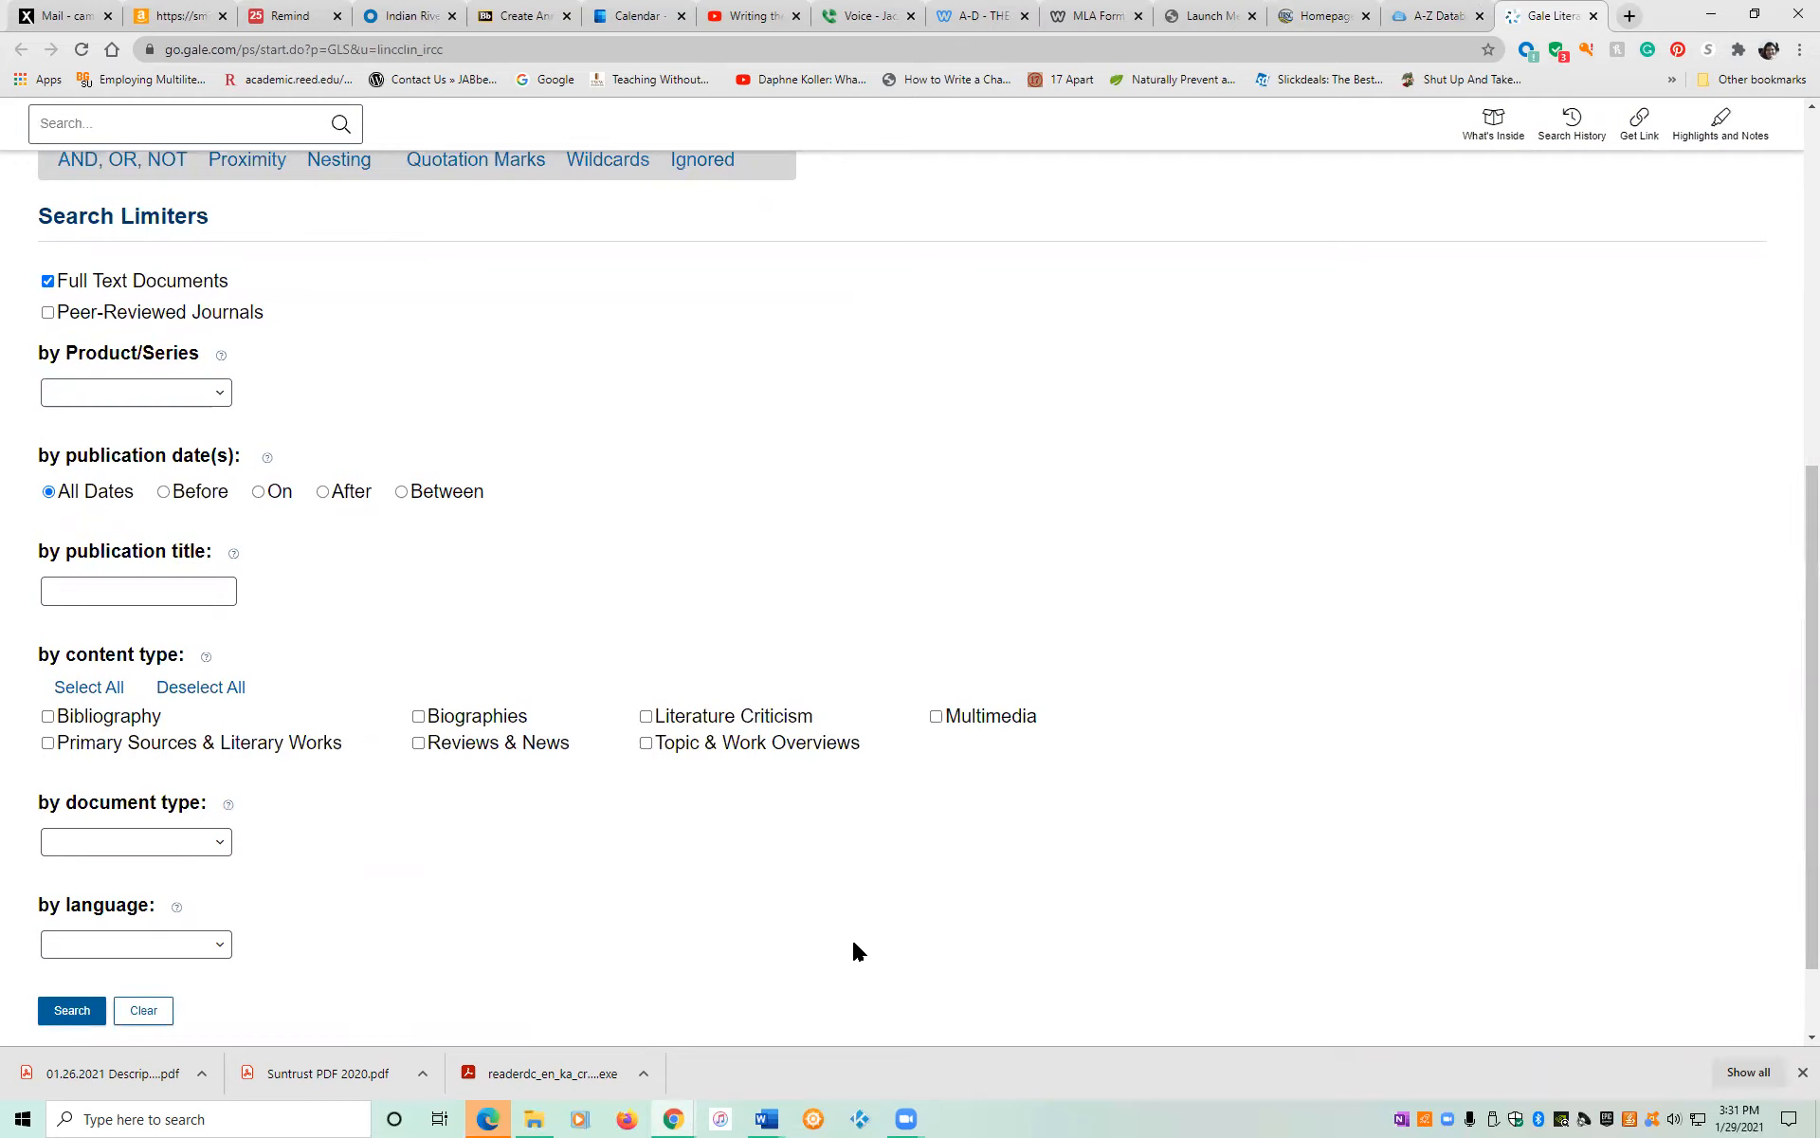
{"action": "scroll", "coordinate": [857, 951], "scroll_direction": "up", "scroll_amount": 5}
{"action": "scroll", "coordinate": [866, 877], "scroll_direction": "down", "scroll_amount": 4}
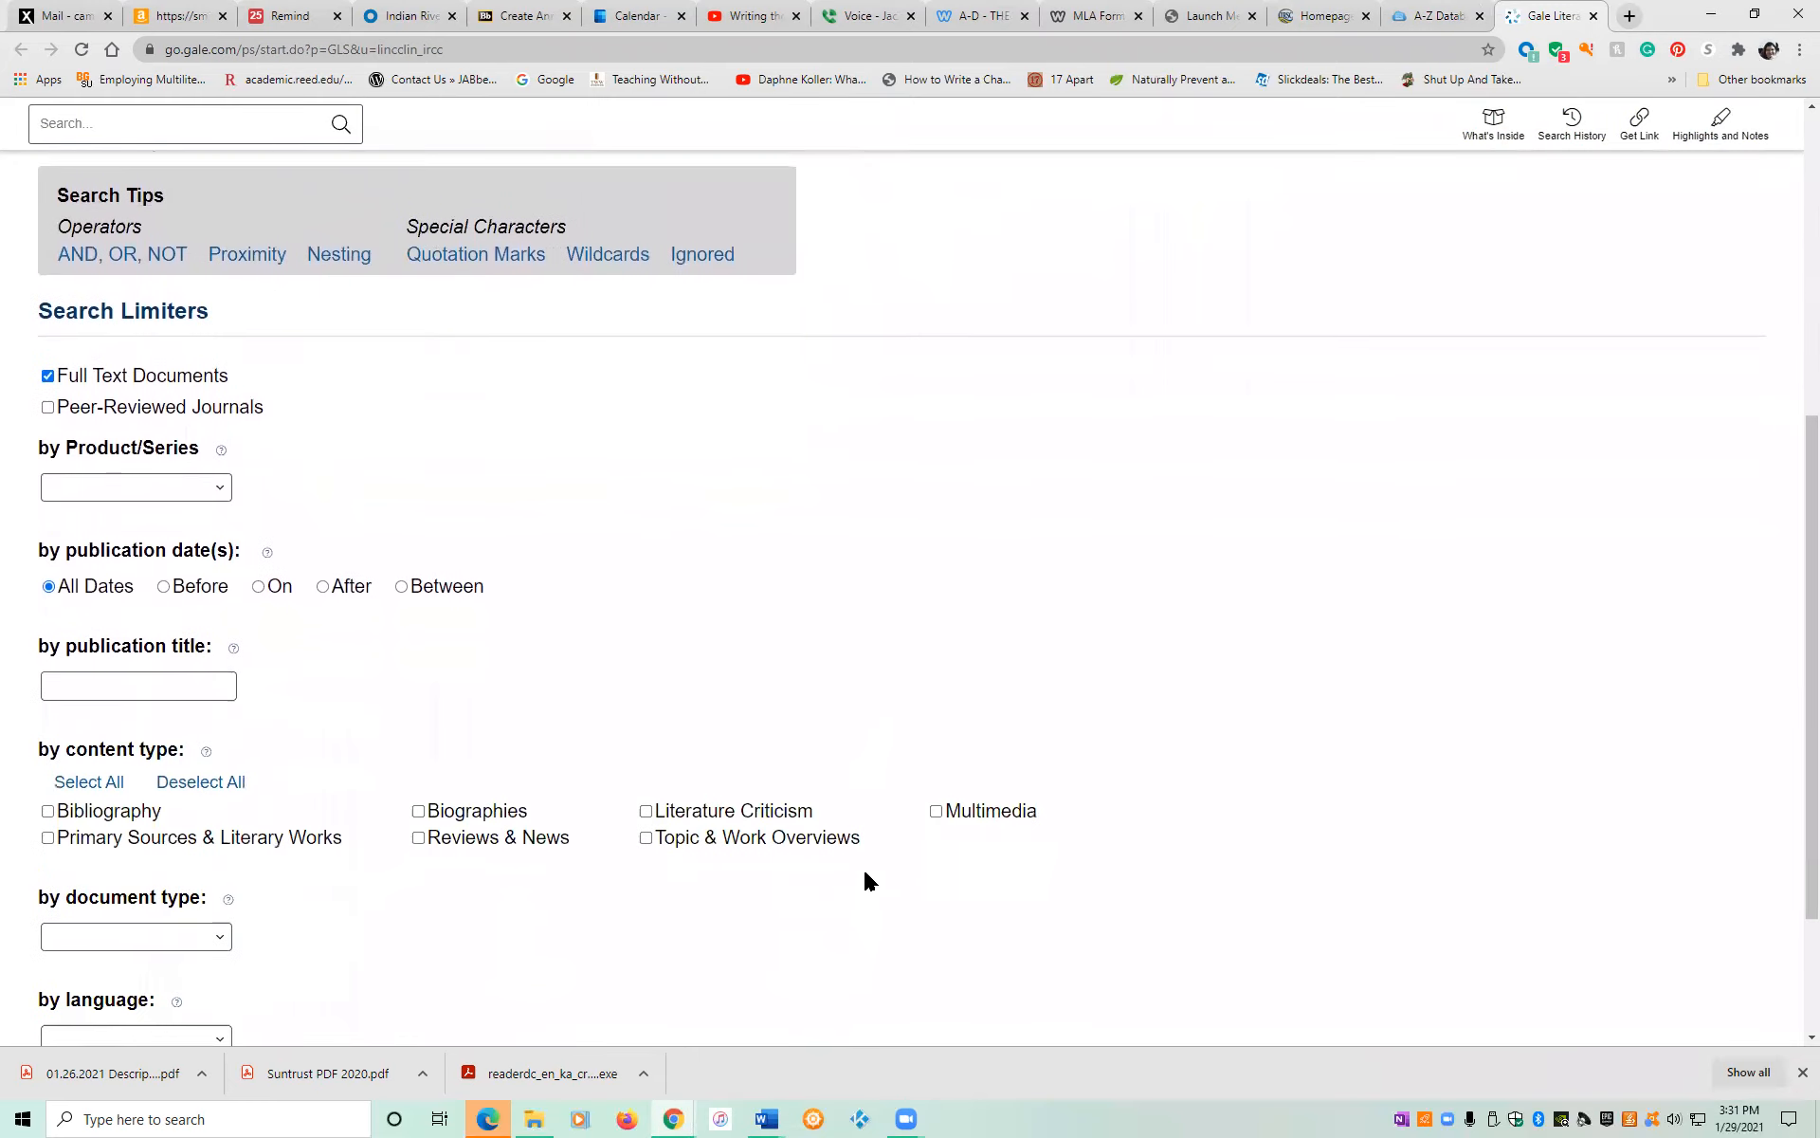
{"action": "scroll", "coordinate": [866, 873], "scroll_direction": "up", "scroll_amount": 4}
{"action": "left_click", "coordinate": [284, 378]}
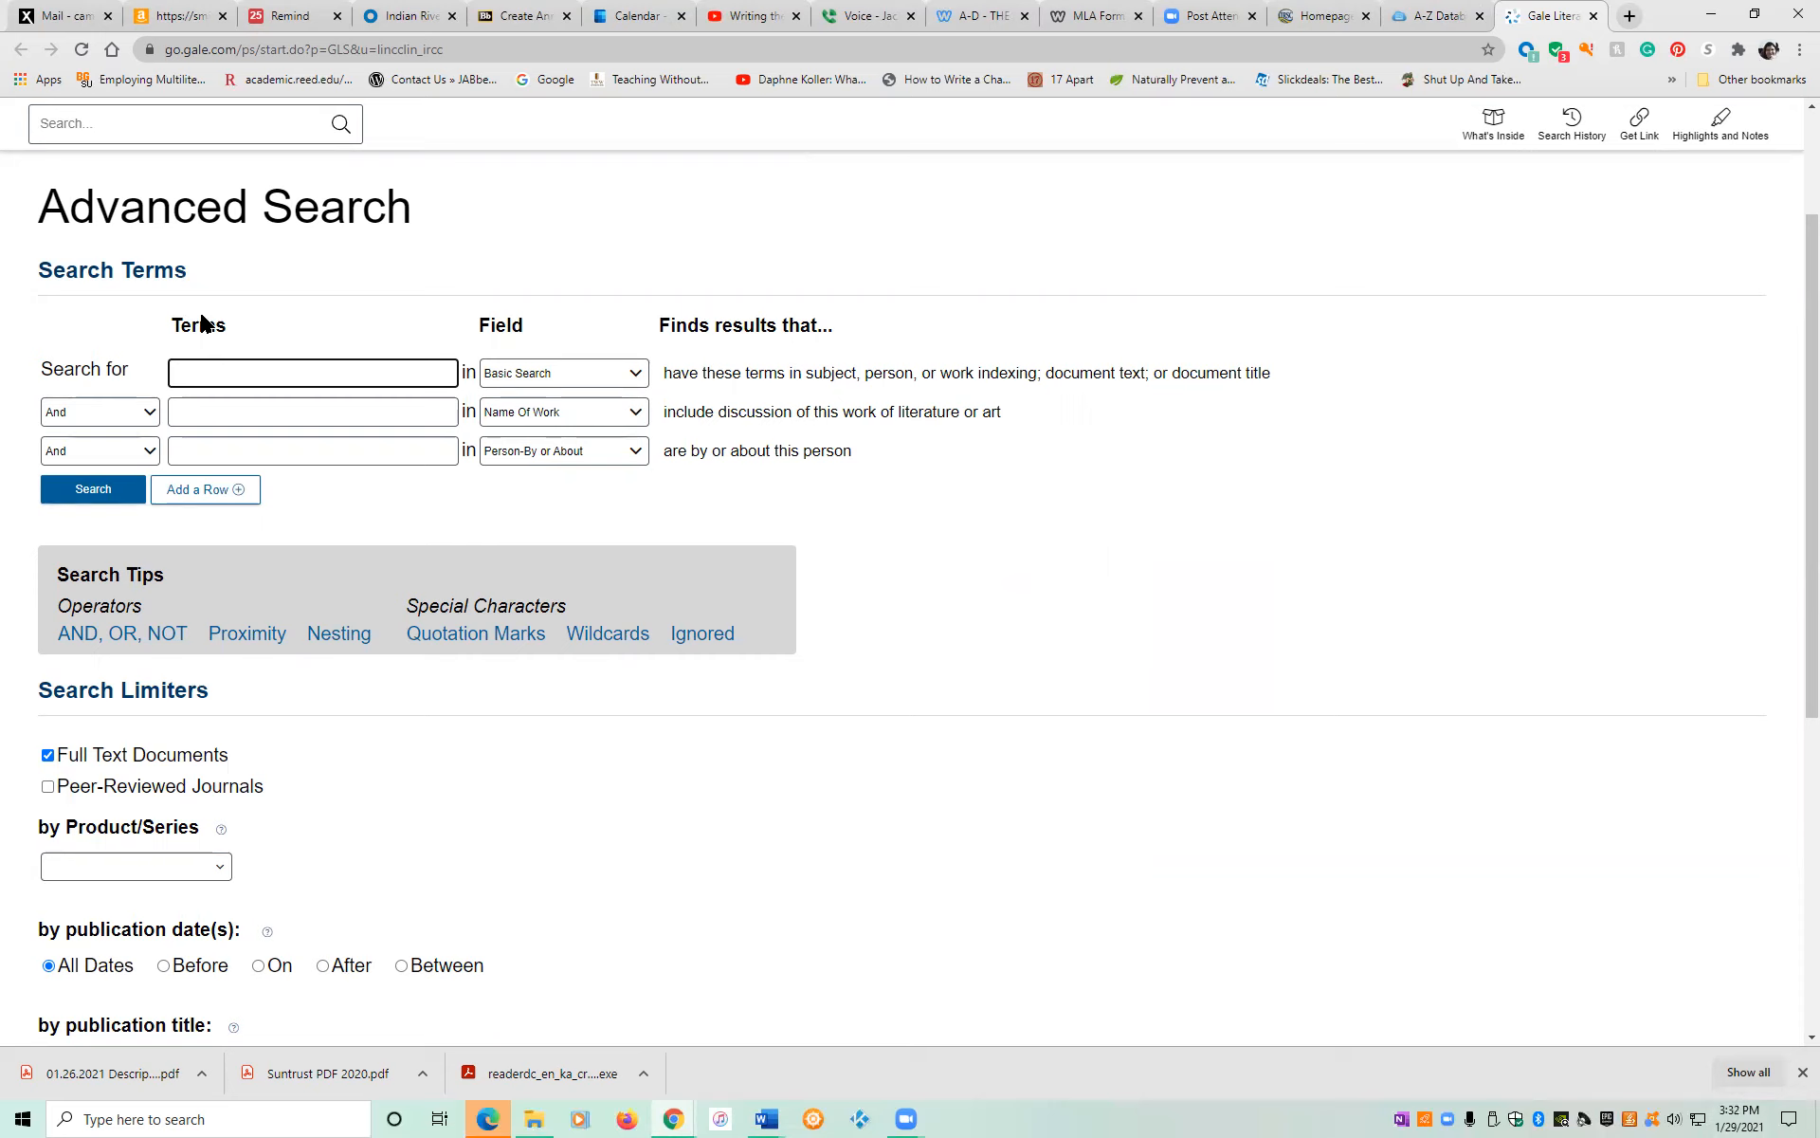
{"action": "left_click", "coordinate": [256, 413]}
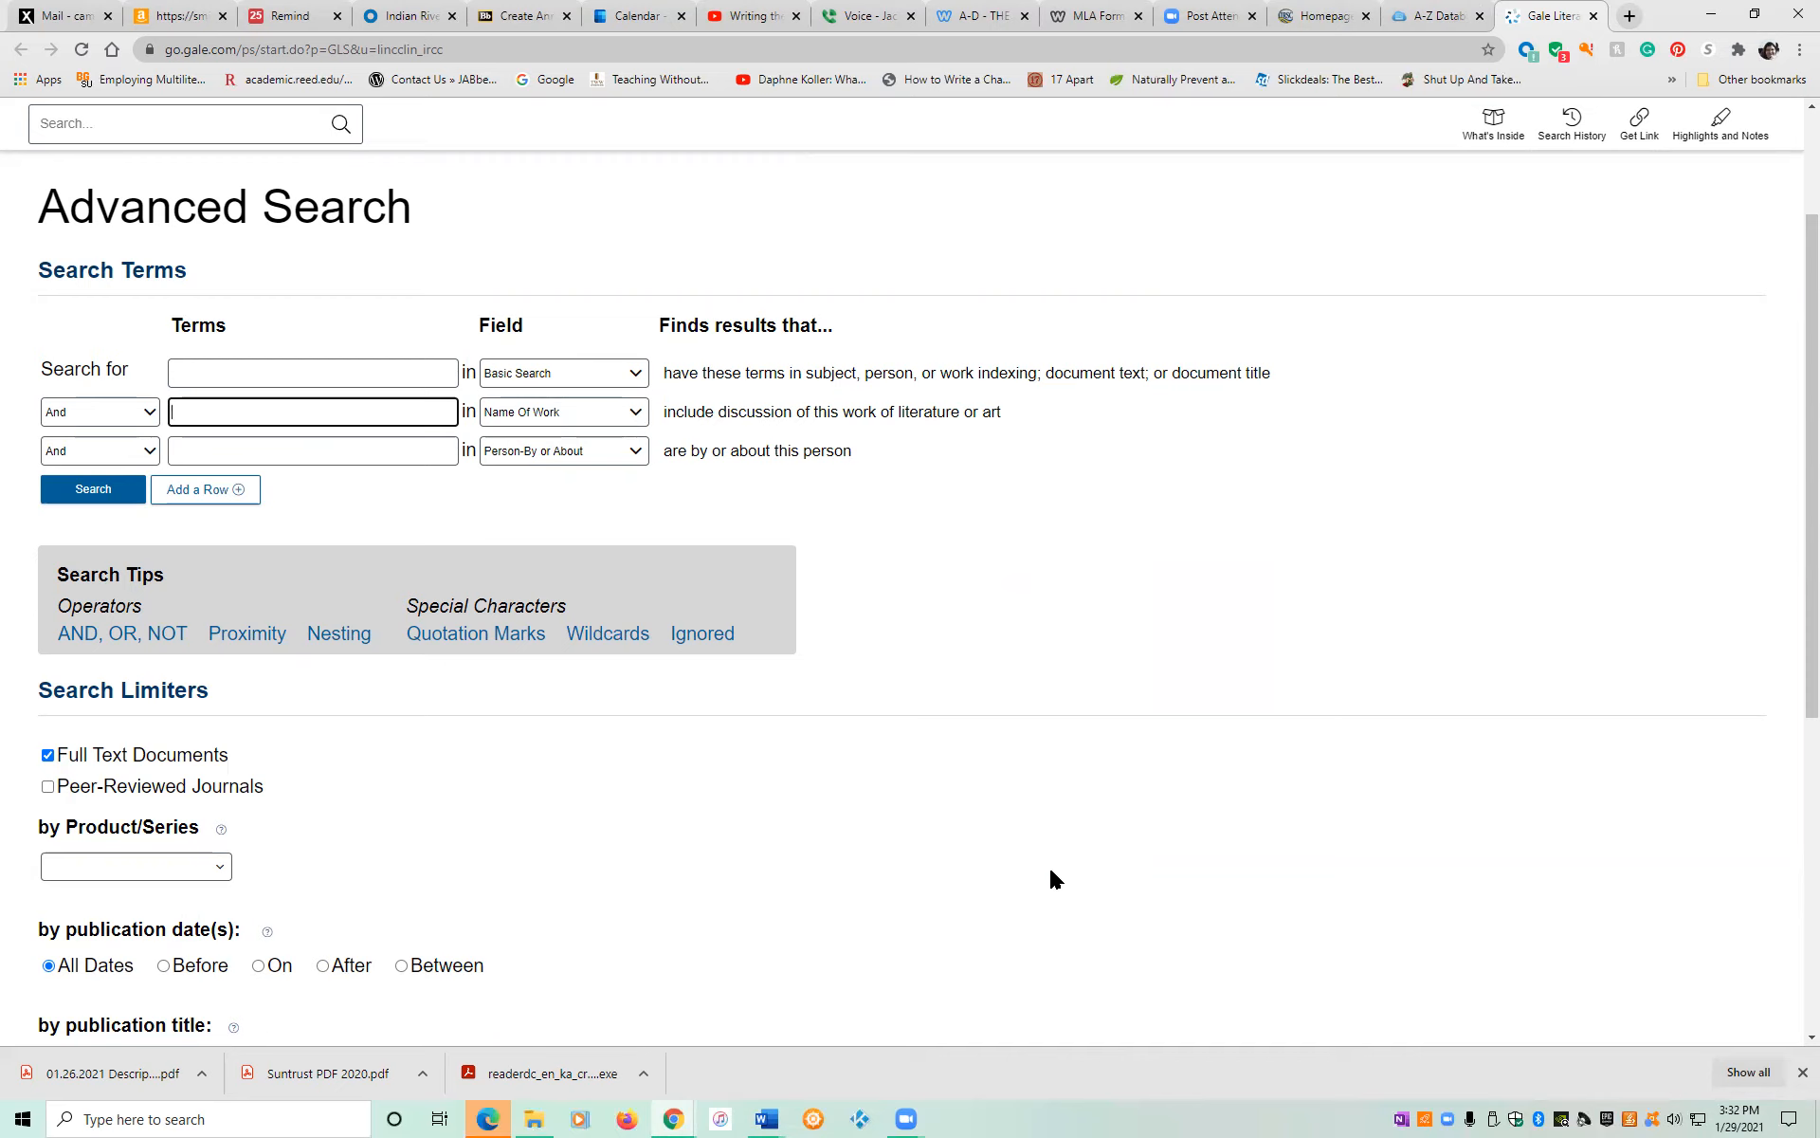
{"action": "type", "text": "Everyday Use"}
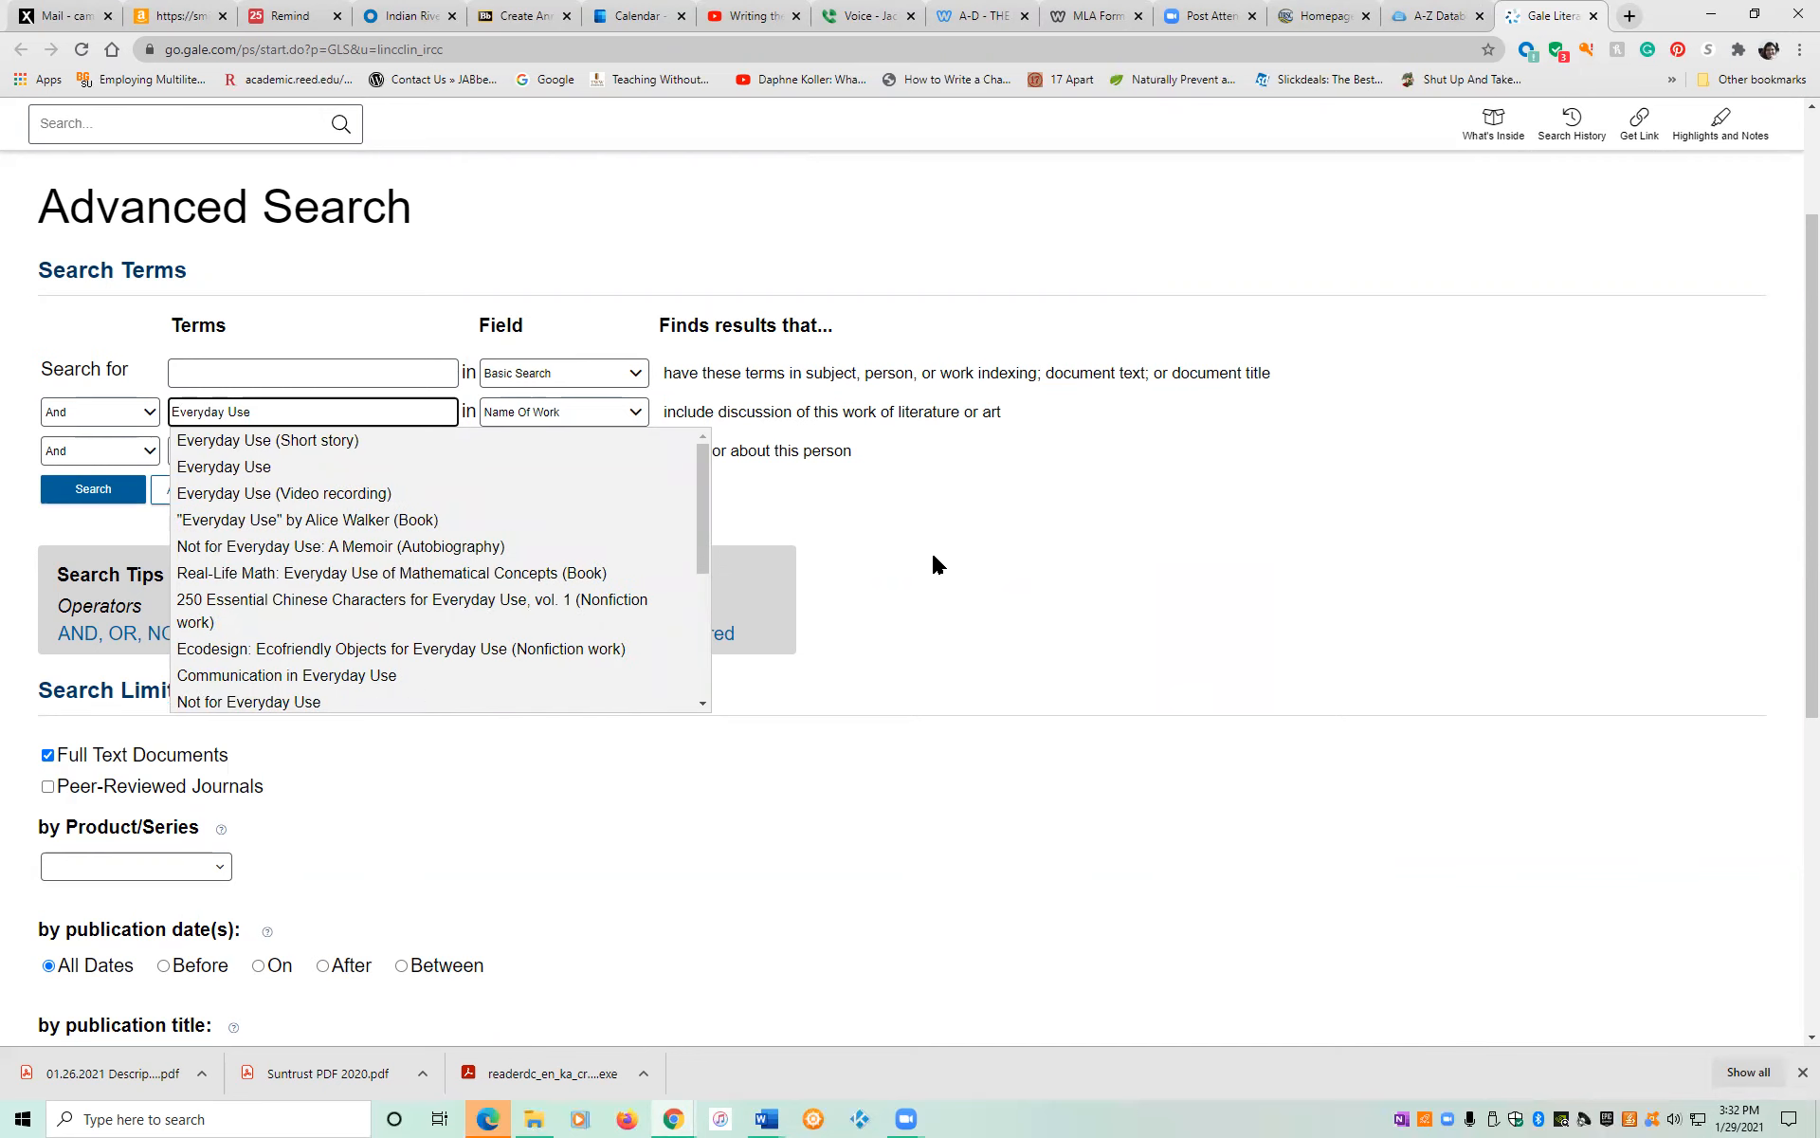
{"action": "left_click", "coordinate": [1005, 554]}
Add Alice Walker as the Person-By or About term and run the advanced search.
{"action": "left_click", "coordinate": [360, 450]}
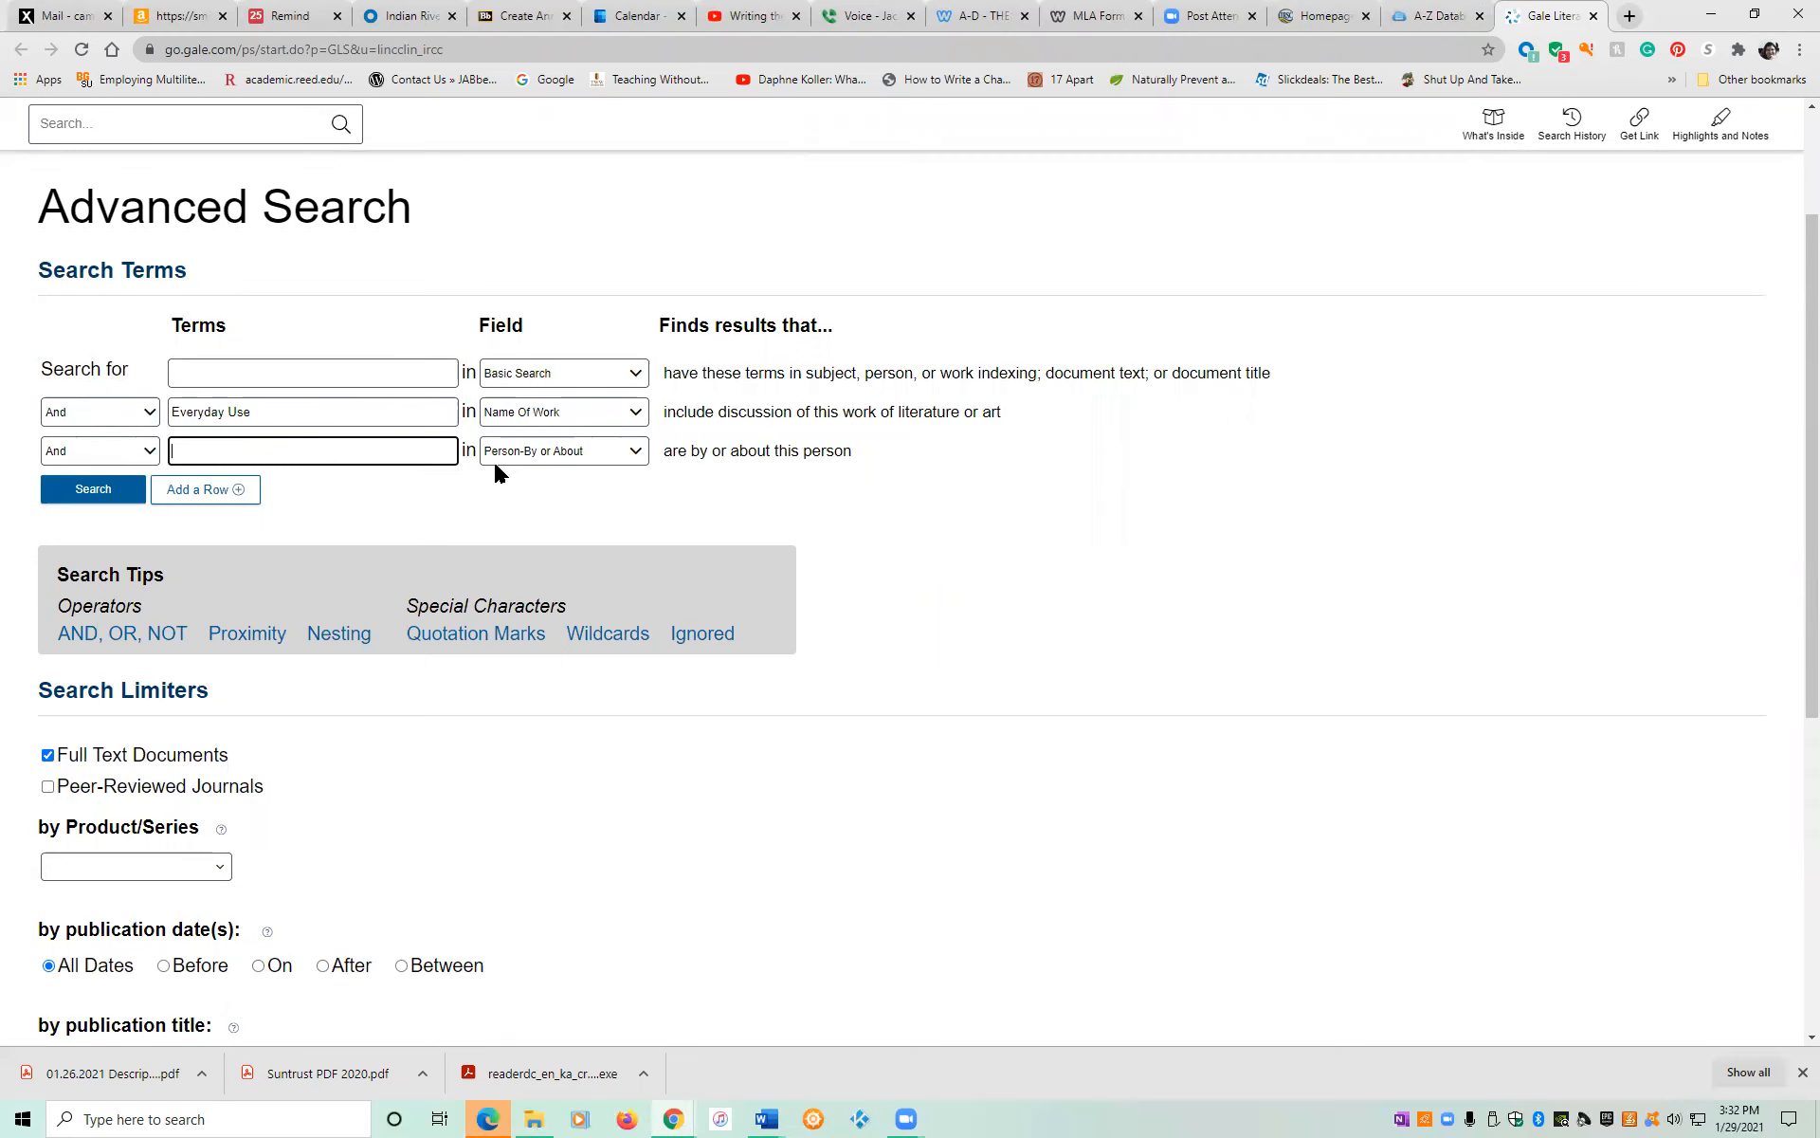
{"action": "type", "text": "Alice Wal"}
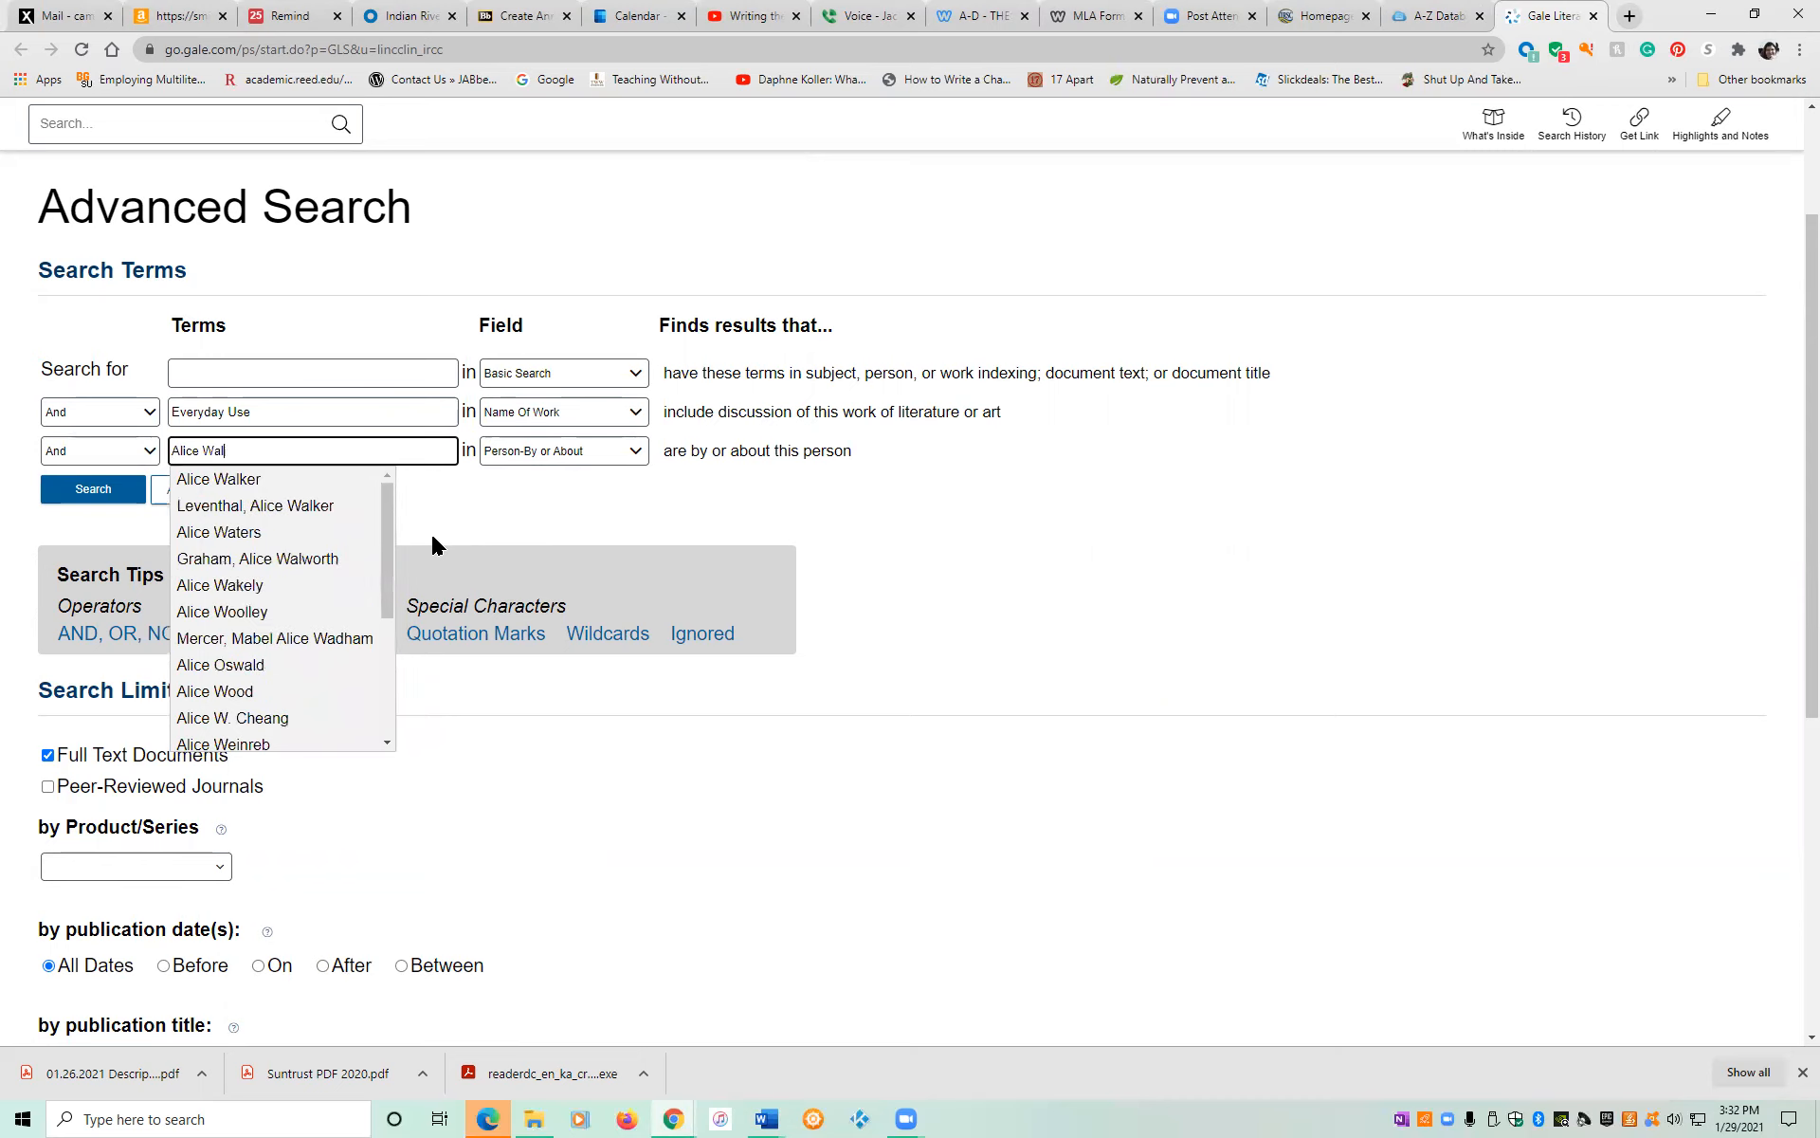
{"action": "left_click", "coordinate": [217, 481]}
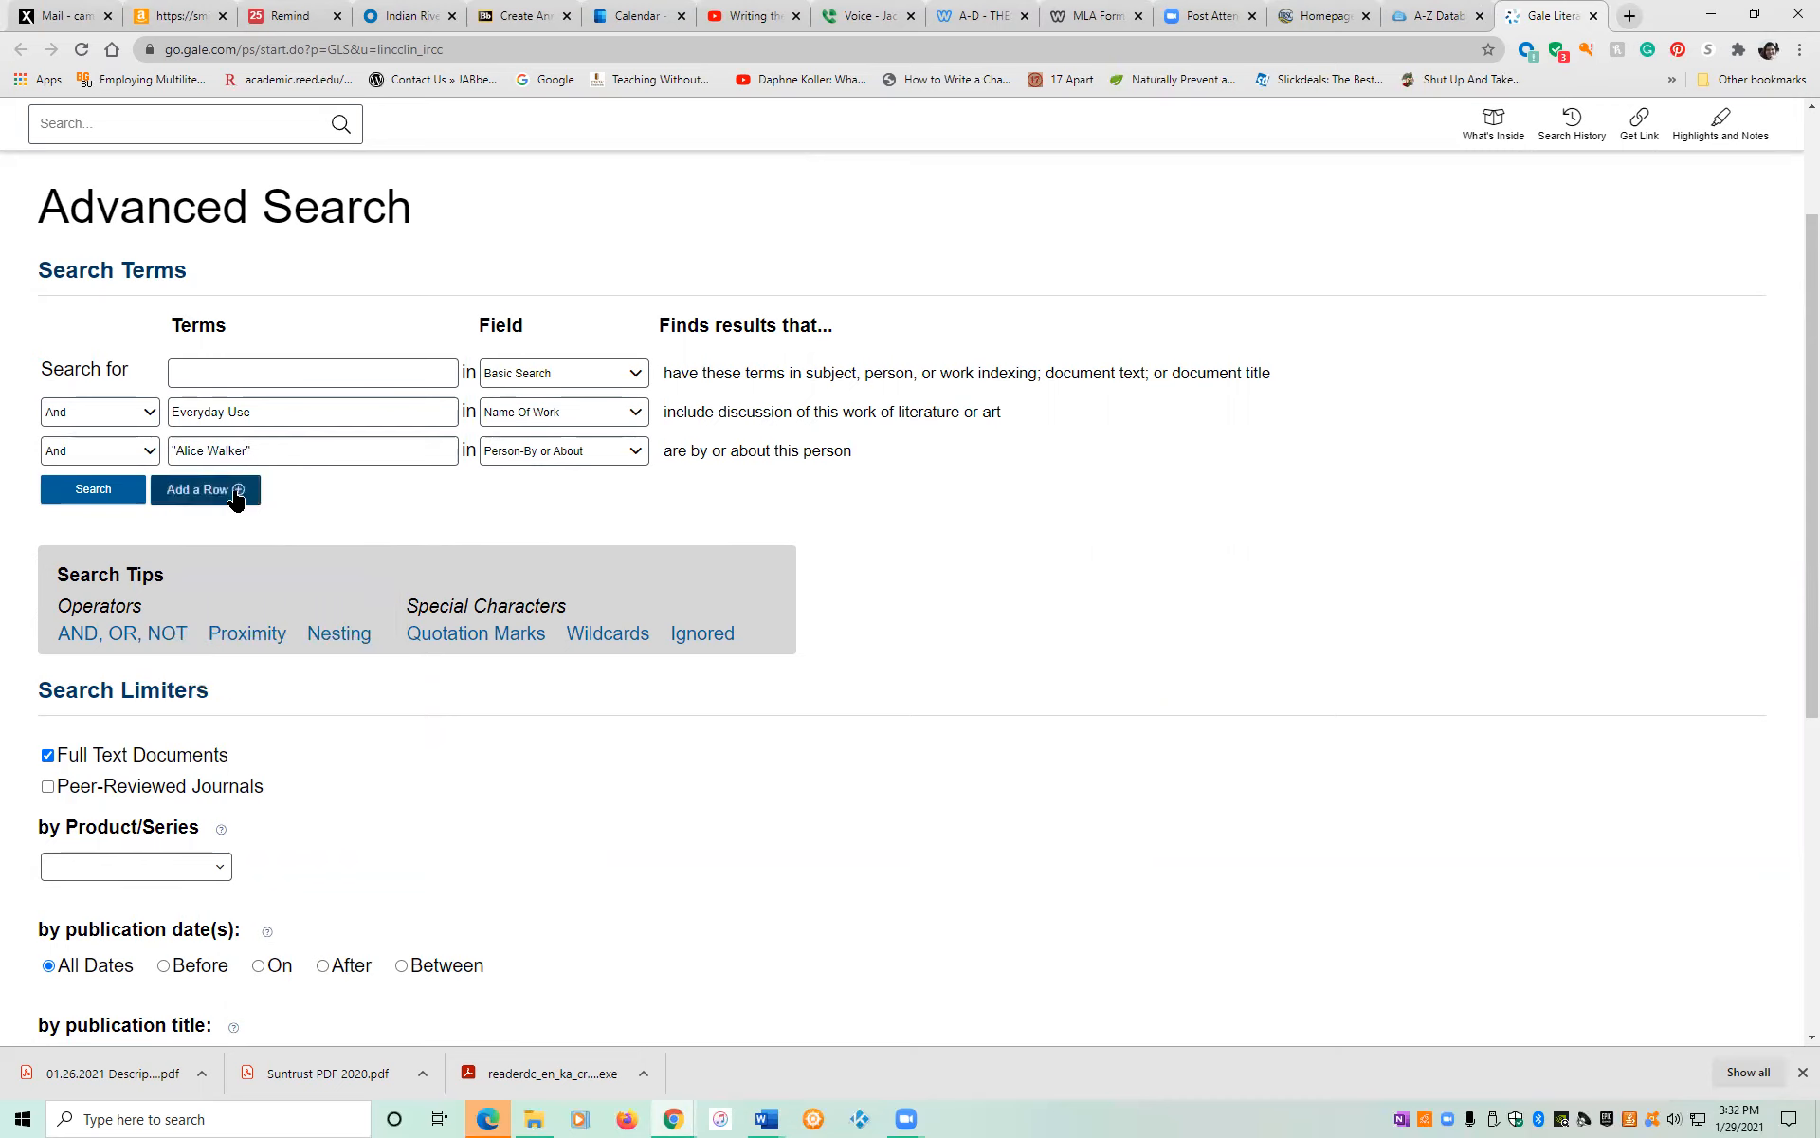
{"action": "left_click", "coordinate": [87, 490]}
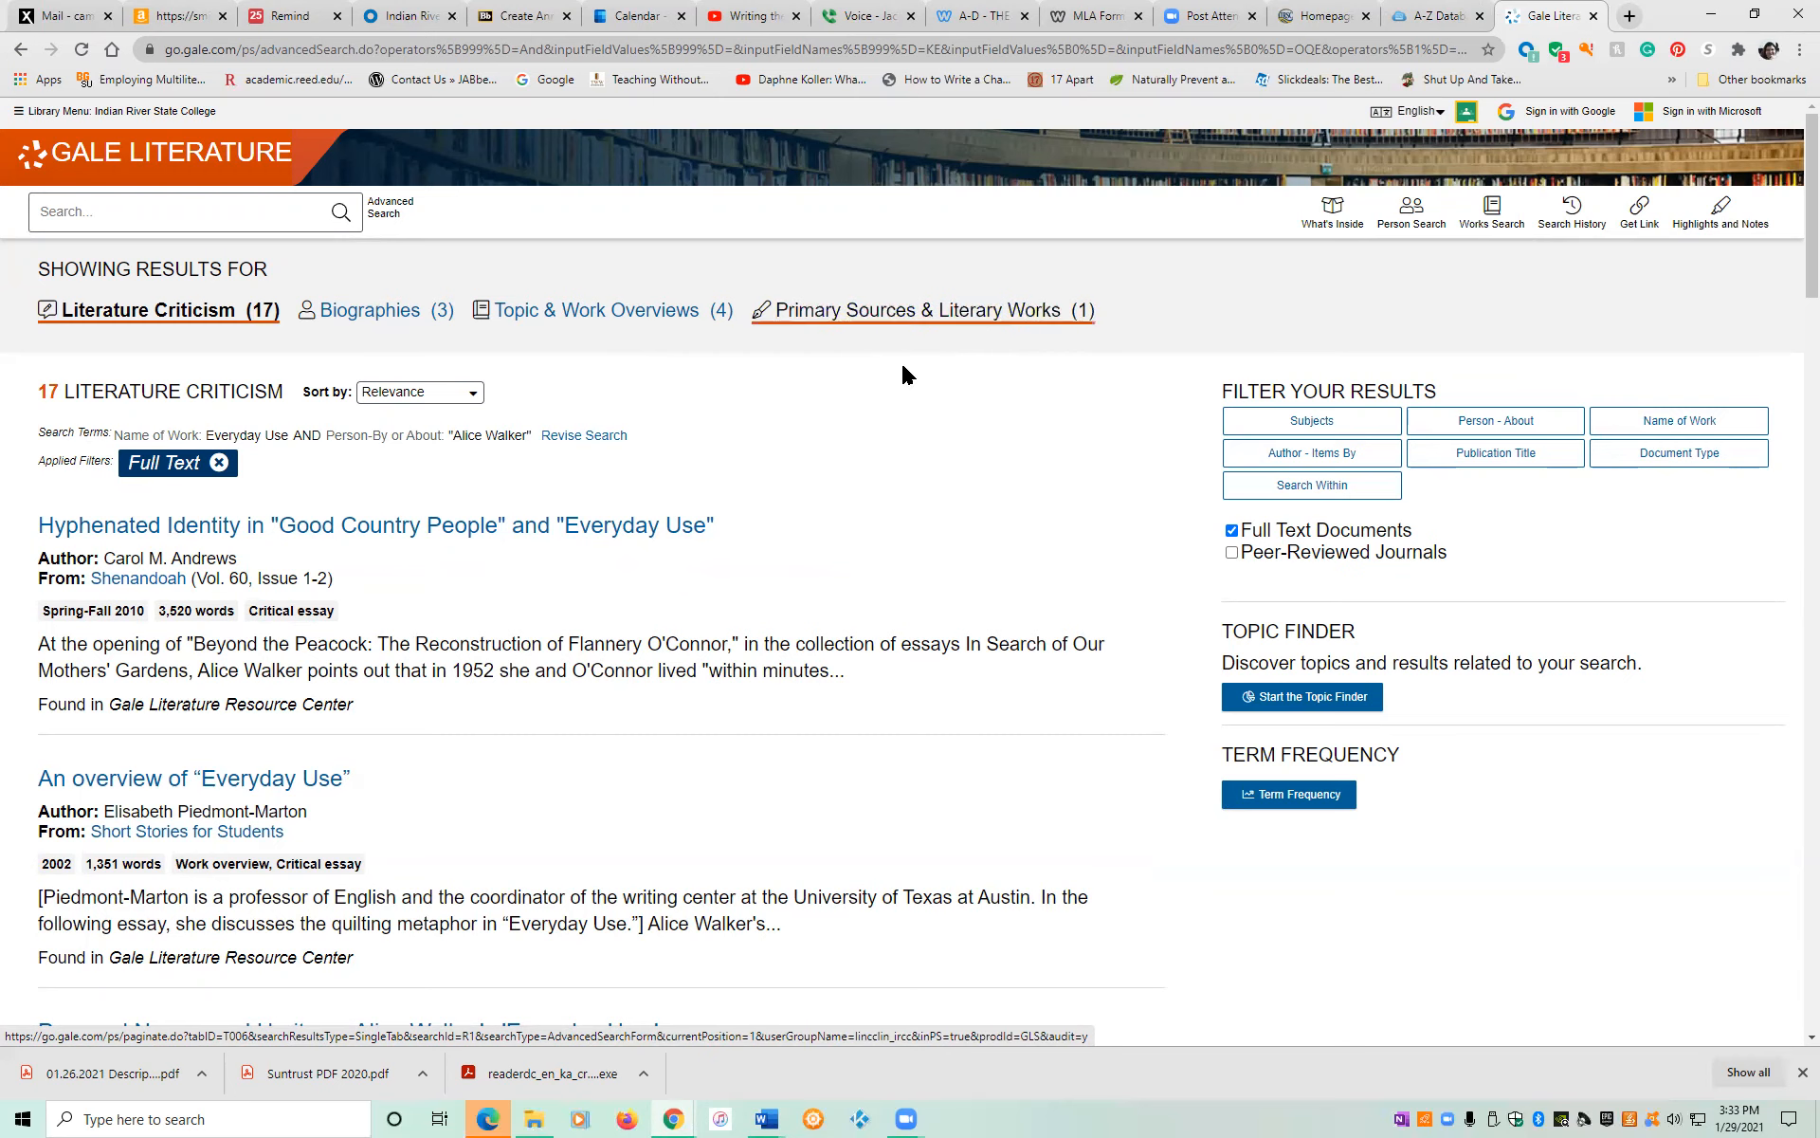
View the Primary Sources & Literary Works results and open the 1997 "Everyday Use" entry under Topic & Work Overviews.
{"action": "left_click", "coordinate": [873, 319]}
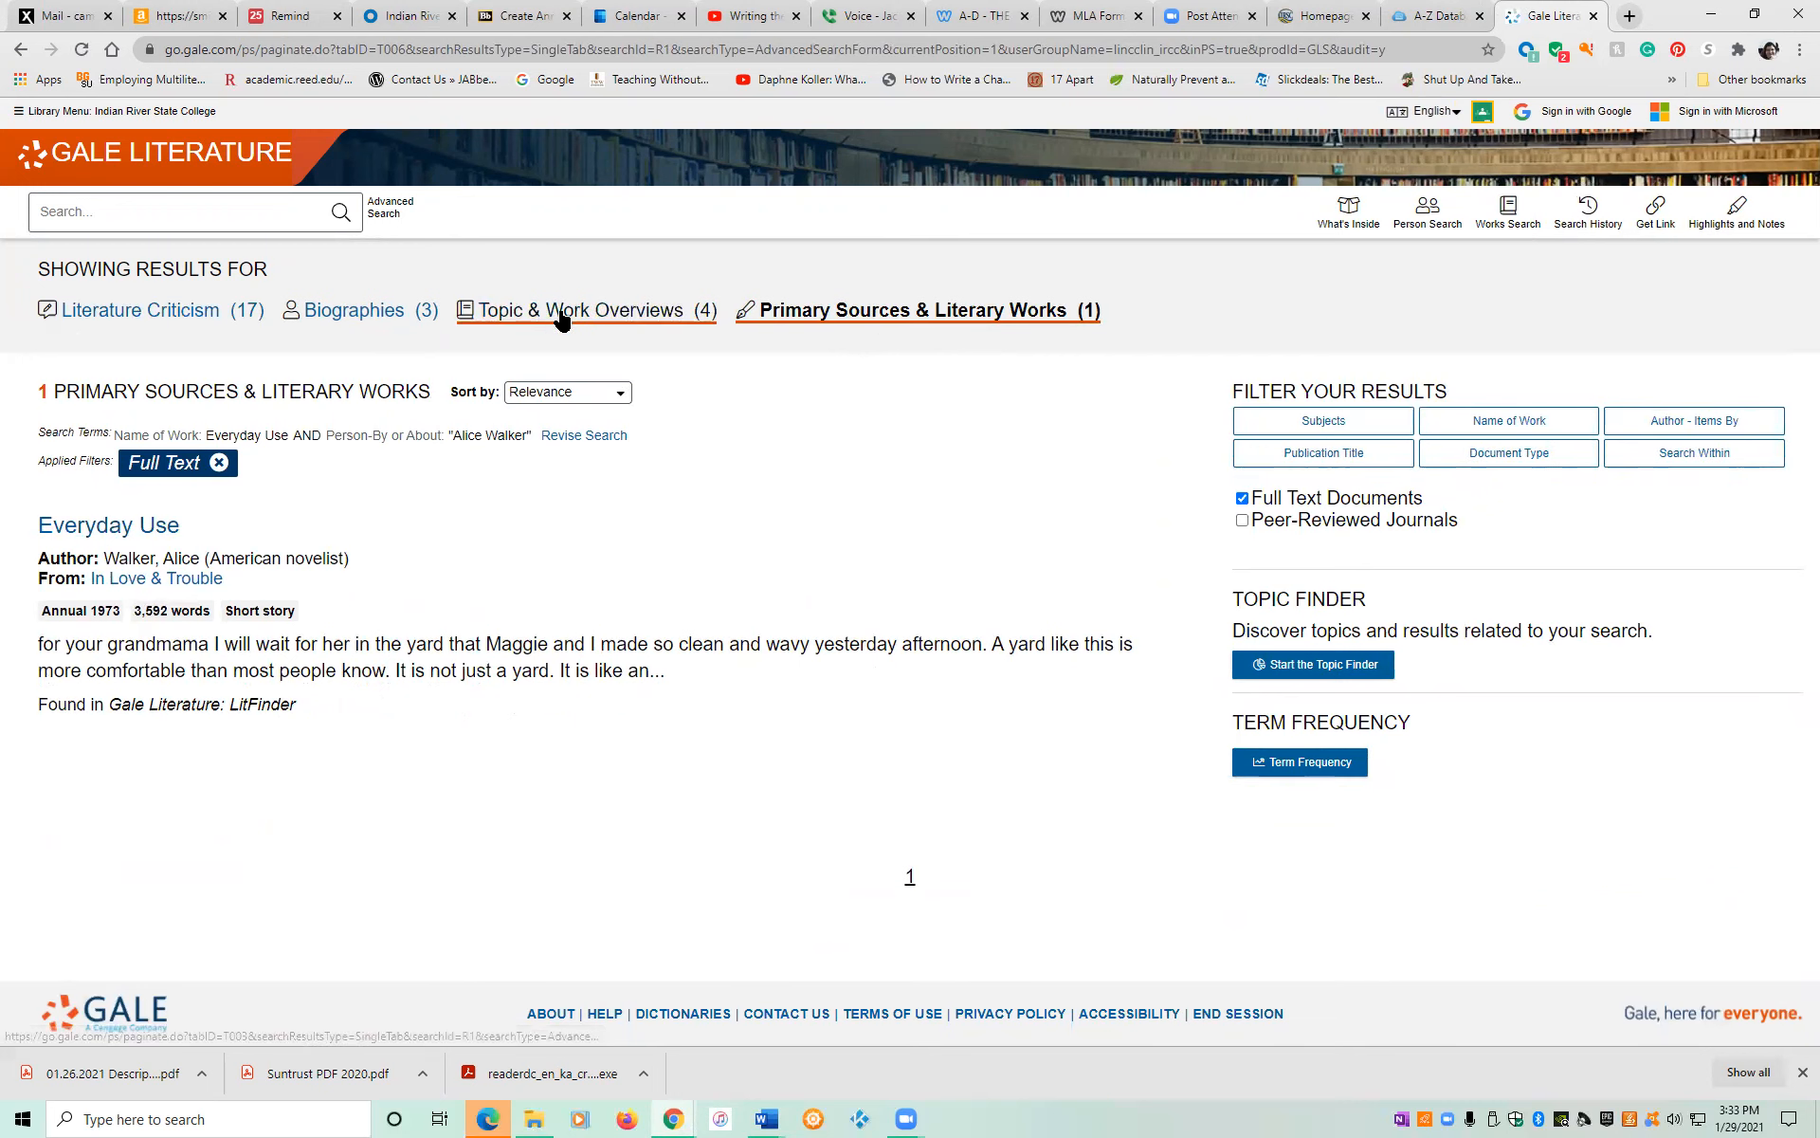
{"action": "left_click", "coordinate": [564, 317]}
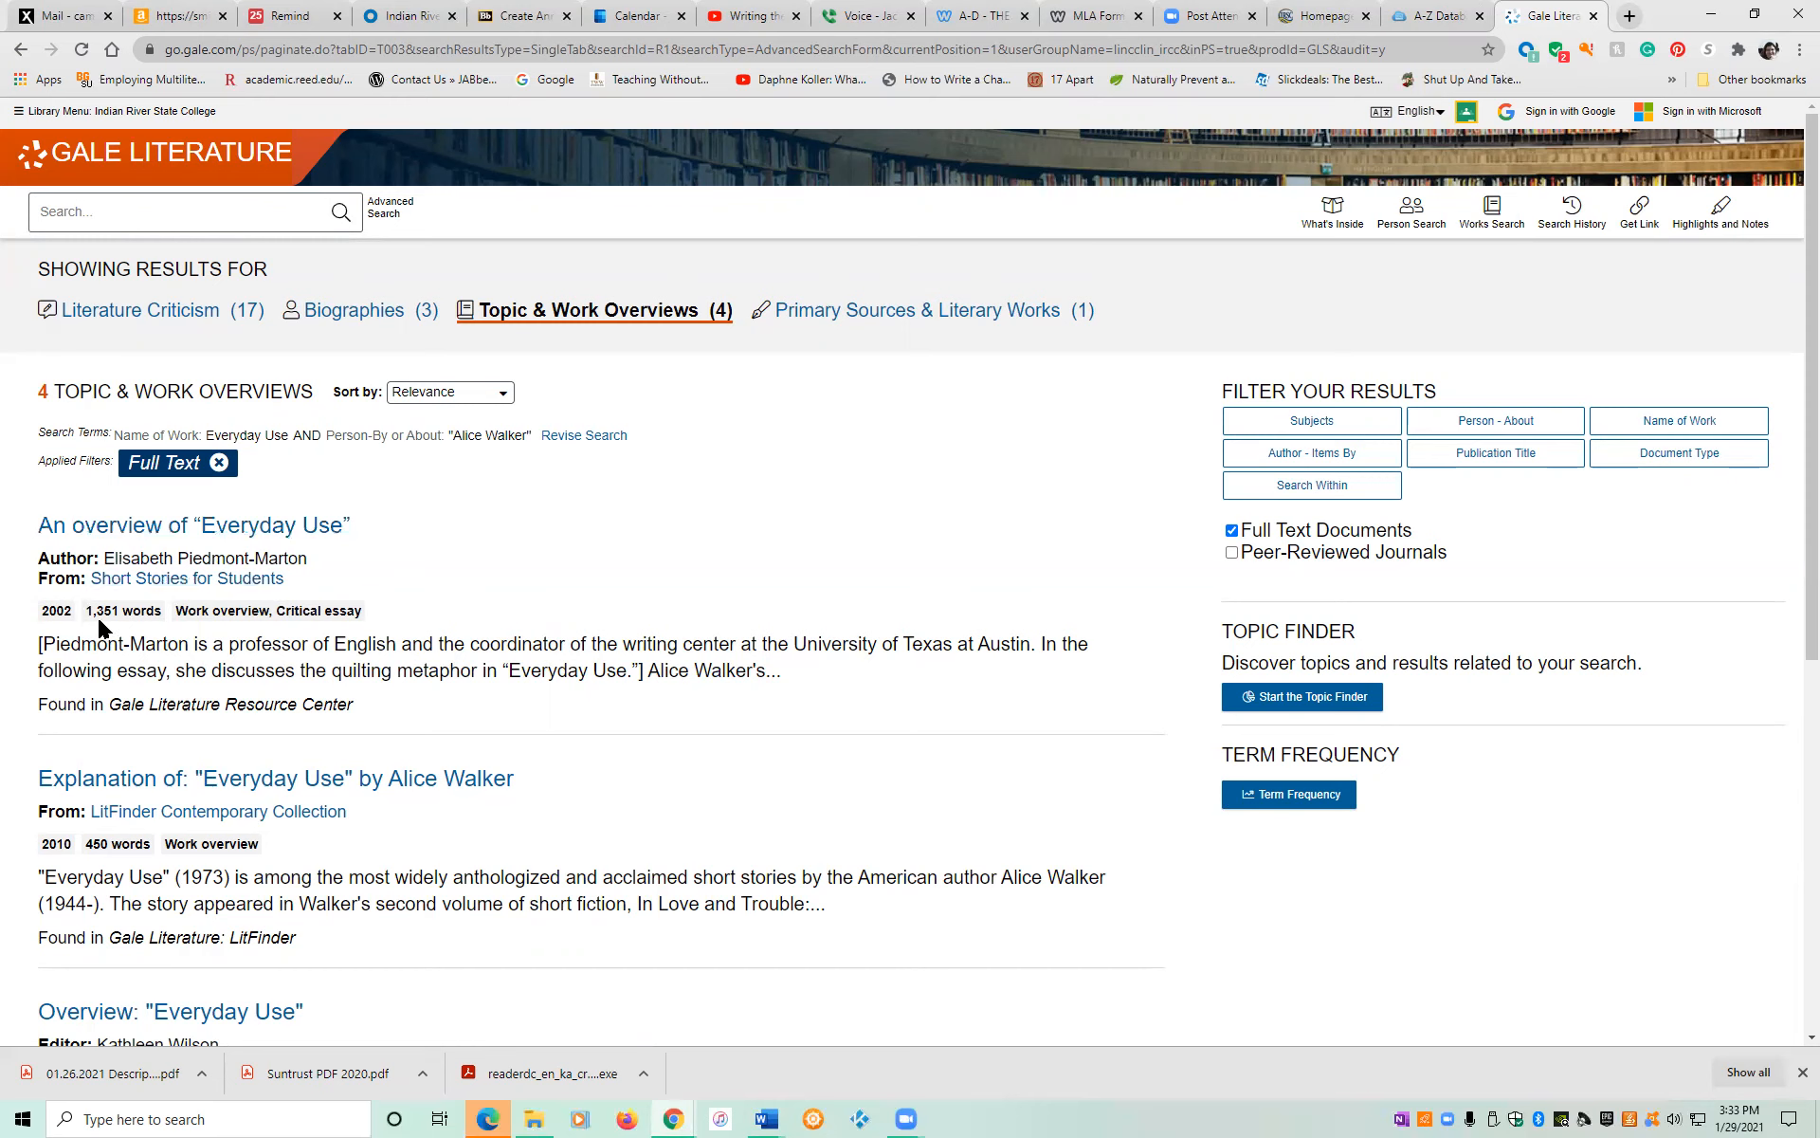
{"action": "scroll", "coordinate": [190, 885], "scroll_direction": "down", "scroll_amount": 3}
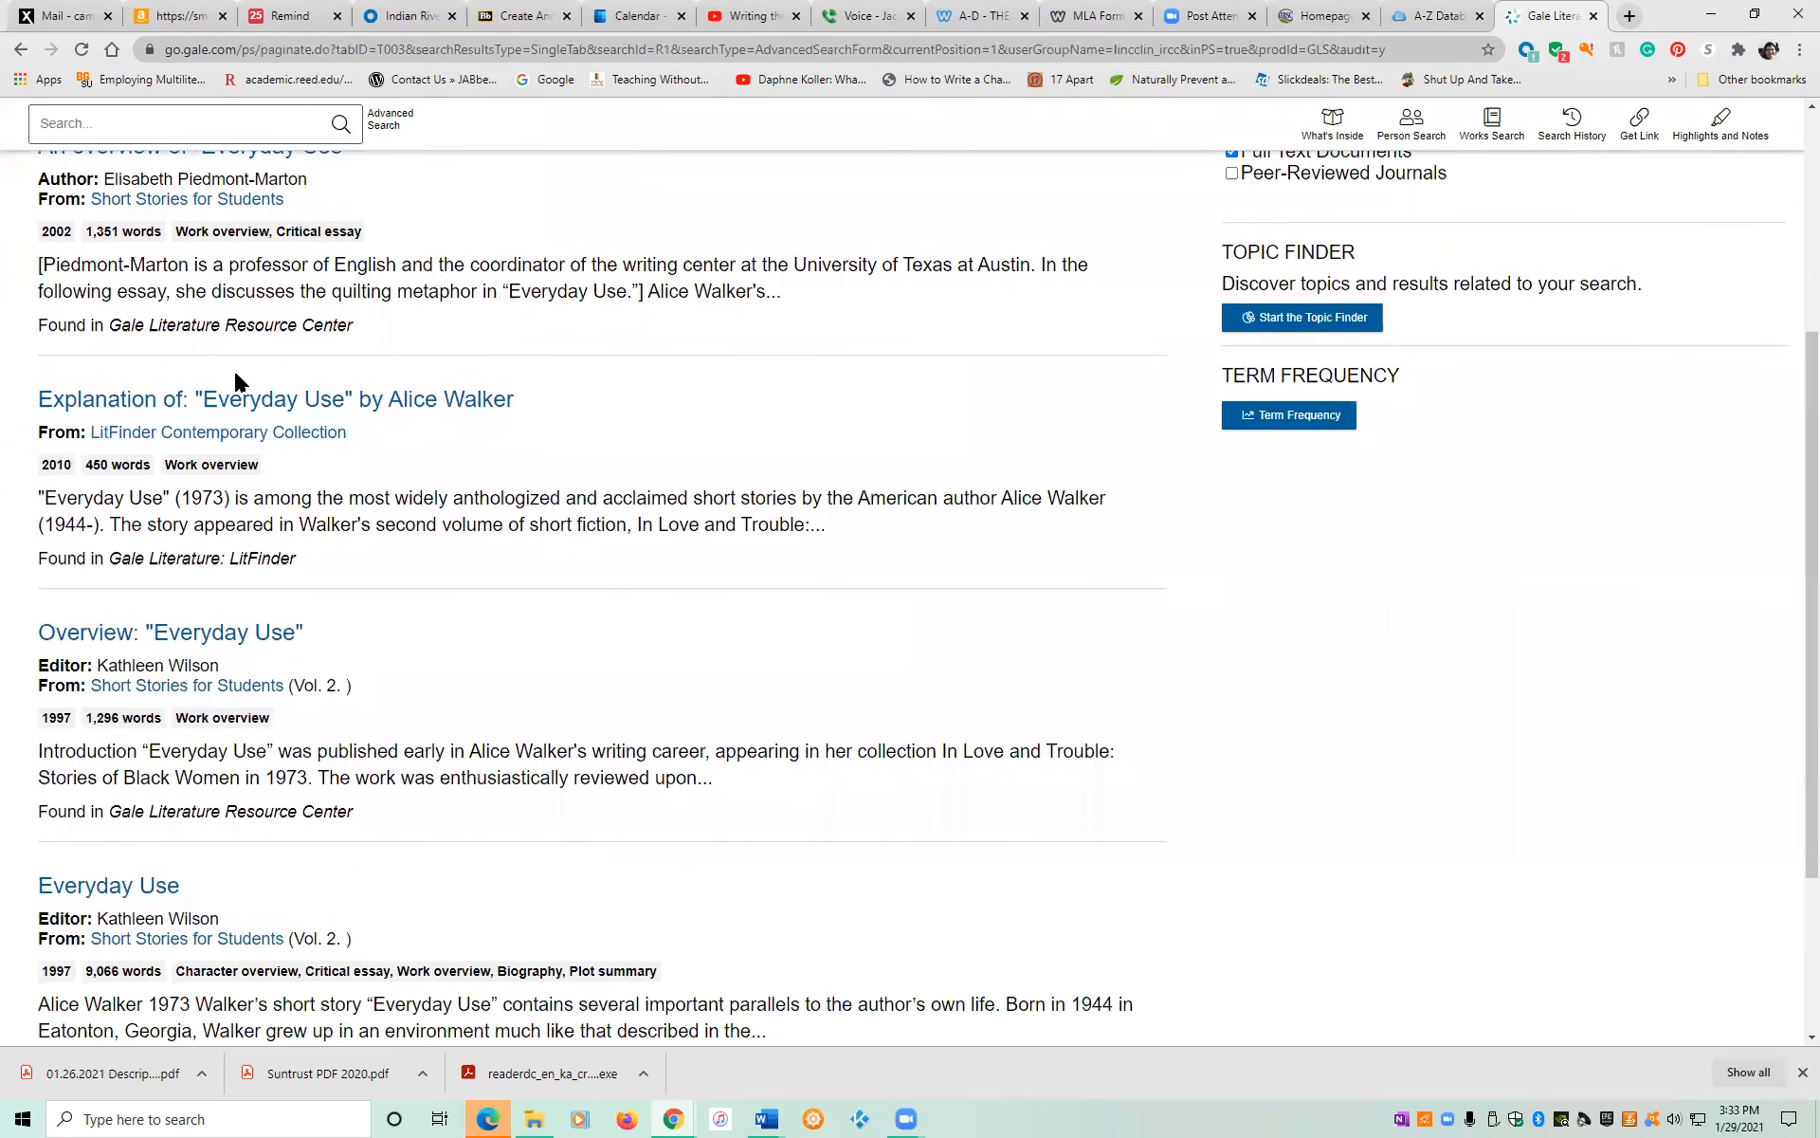
{"action": "scroll", "coordinate": [745, 849], "scroll_direction": "down", "scroll_amount": 2}
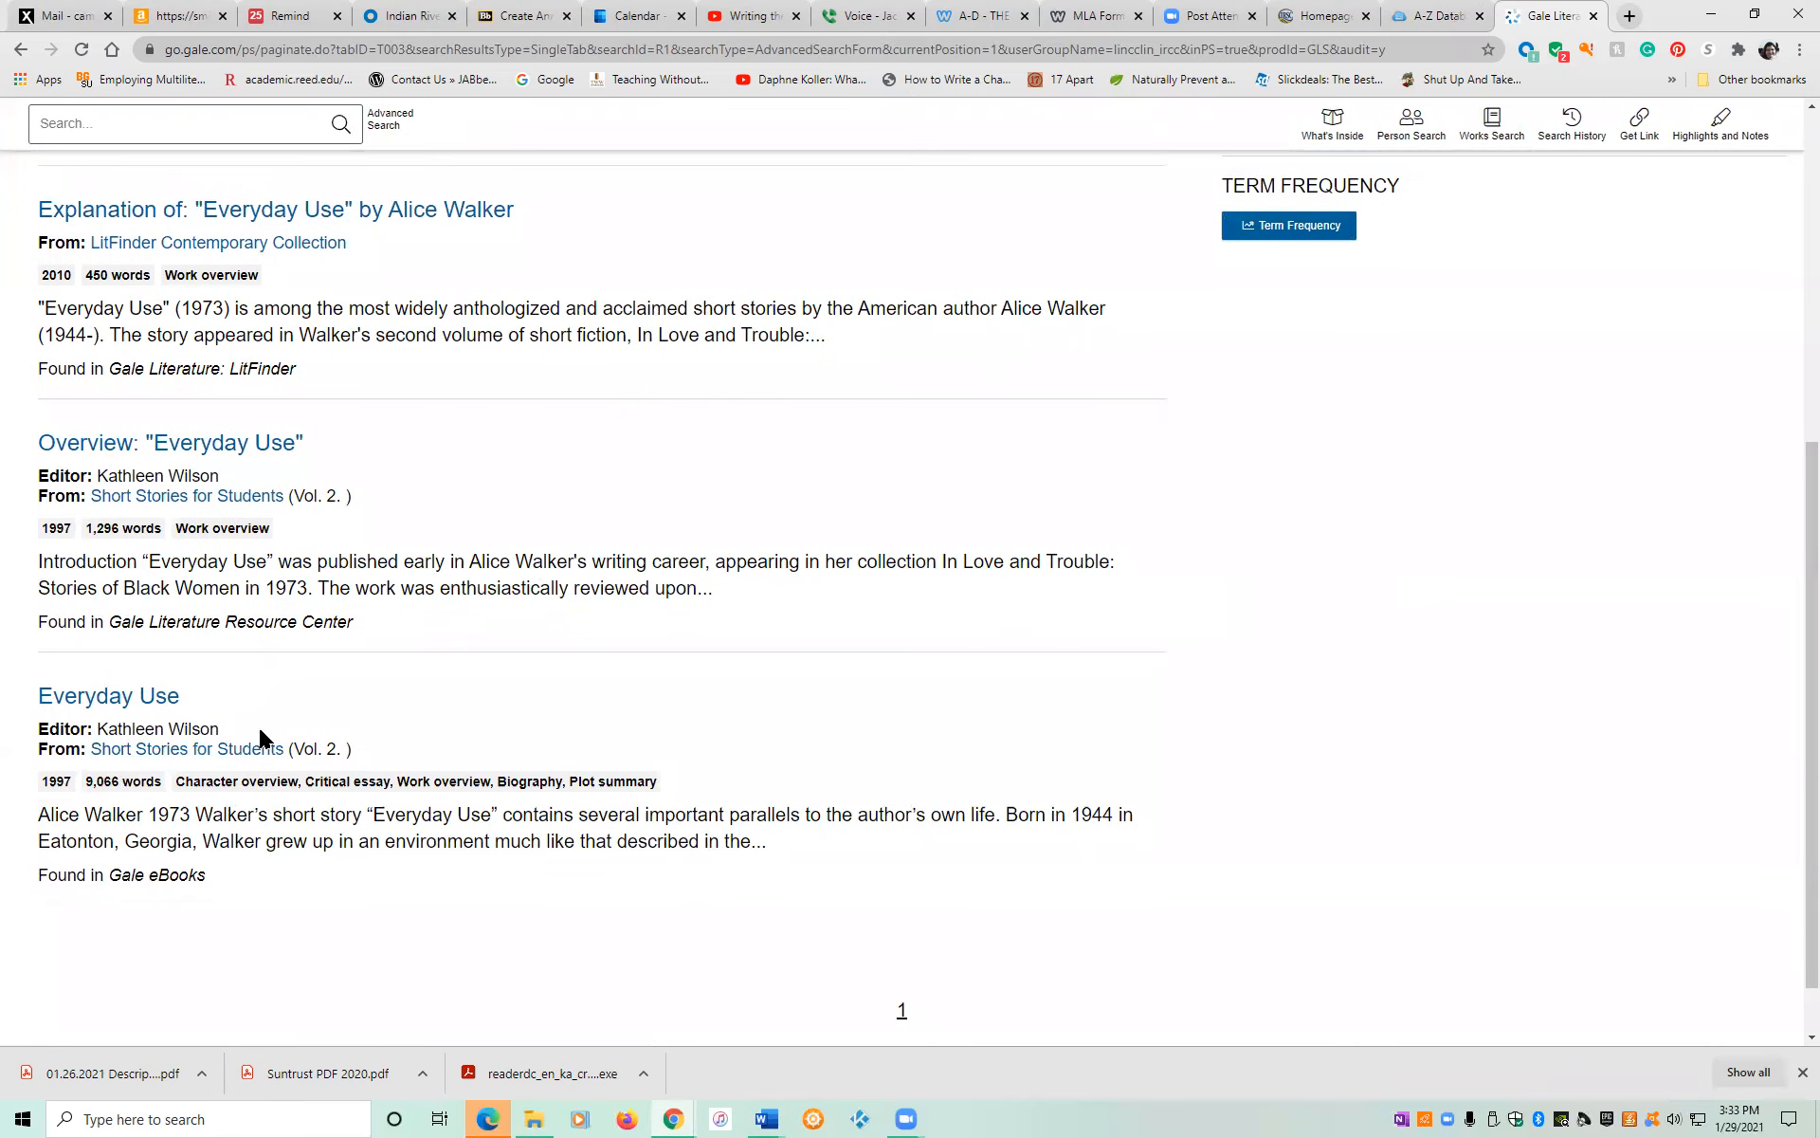
{"action": "left_click", "coordinate": [128, 704]}
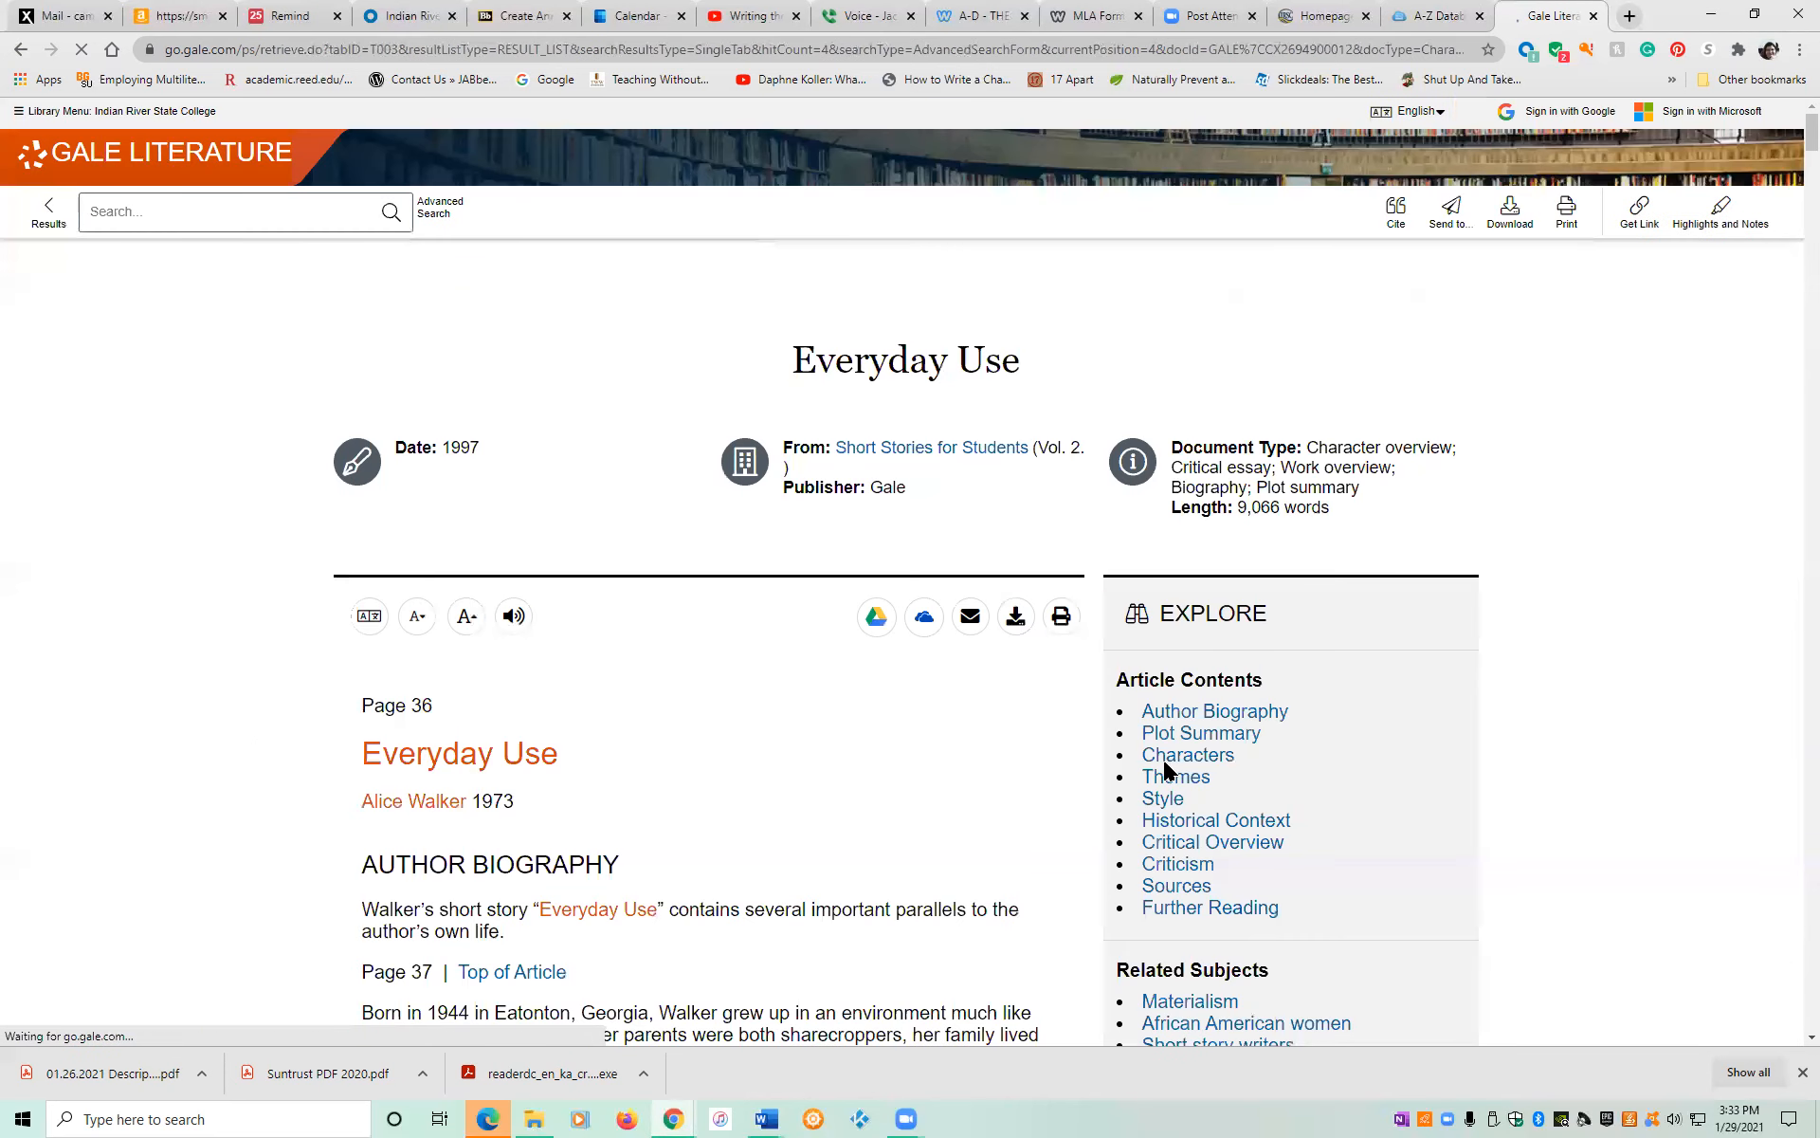
Examine the "Everyday Use" article's author biography, contents and related subjects, and return to the results list.
{"action": "scroll", "coordinate": [1564, 740], "scroll_direction": "down", "scroll_amount": 3}
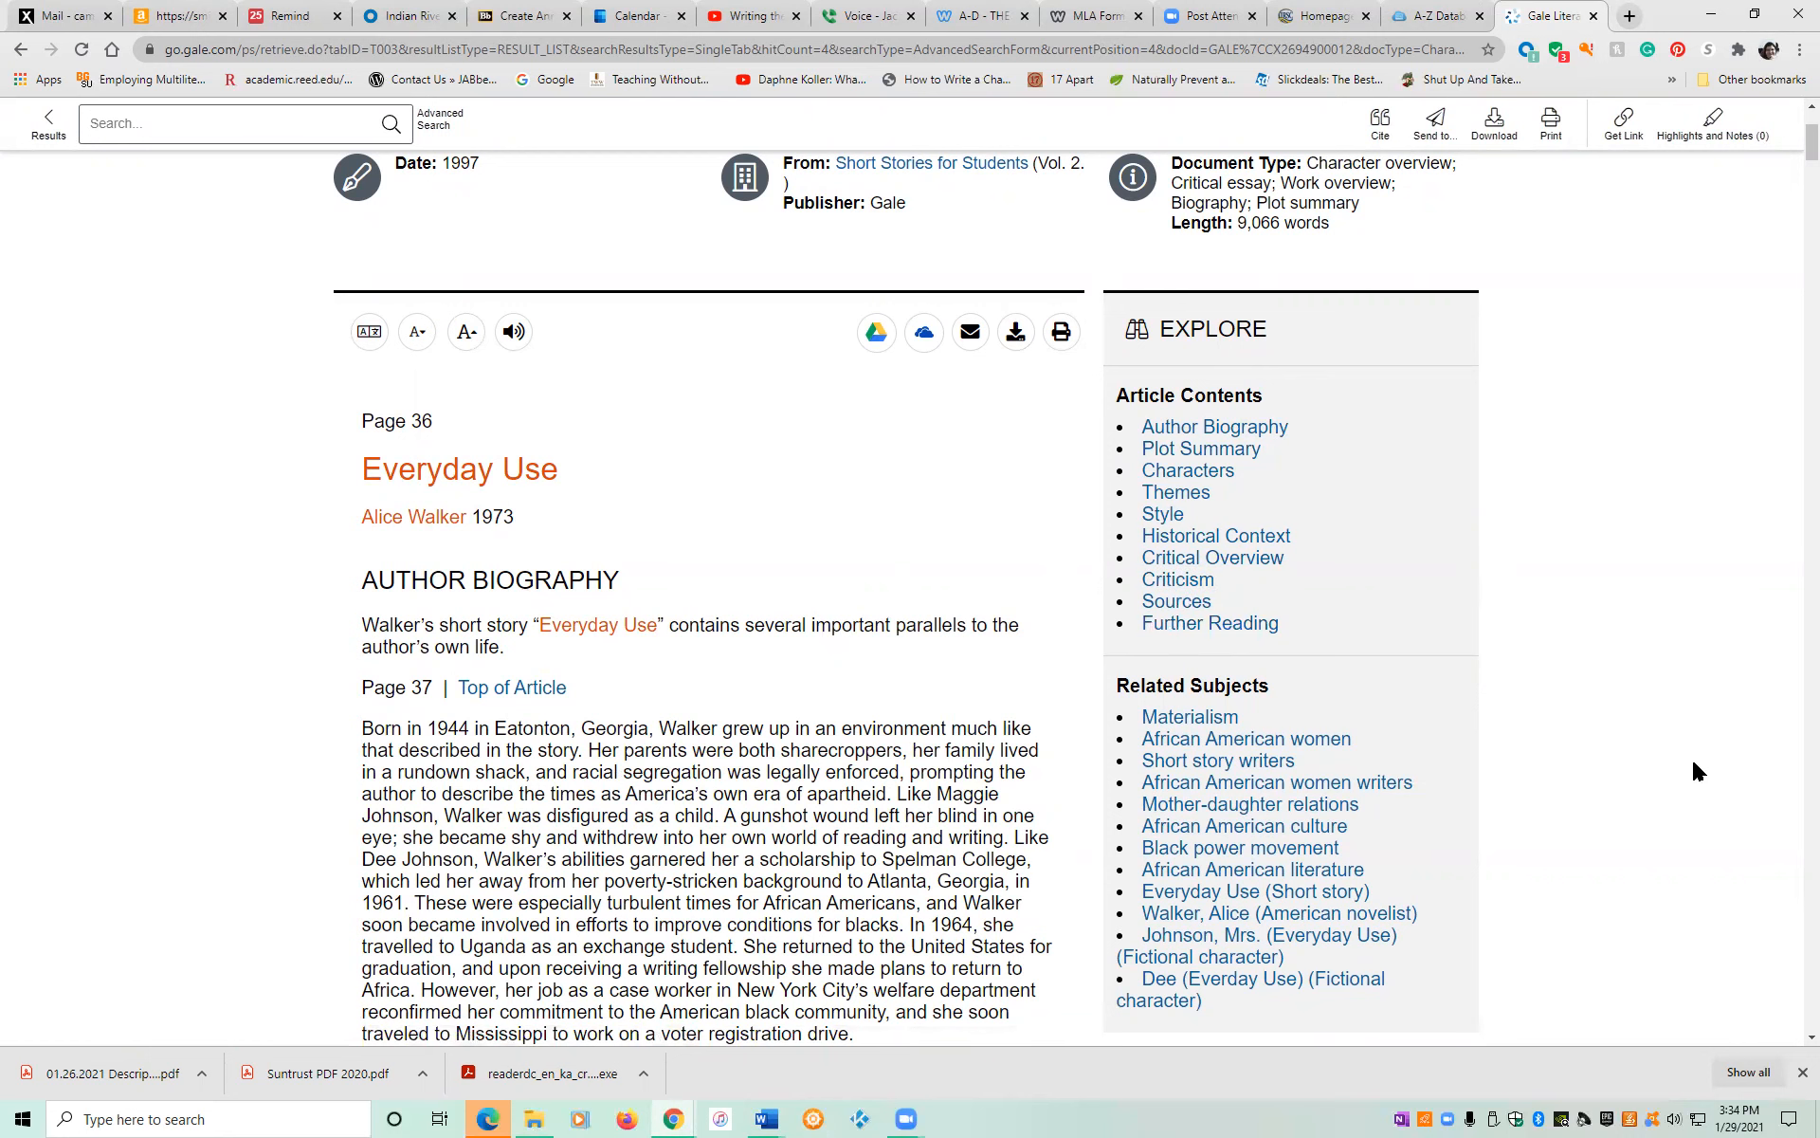
{"action": "scroll", "coordinate": [1697, 771], "scroll_direction": "down", "scroll_amount": 1}
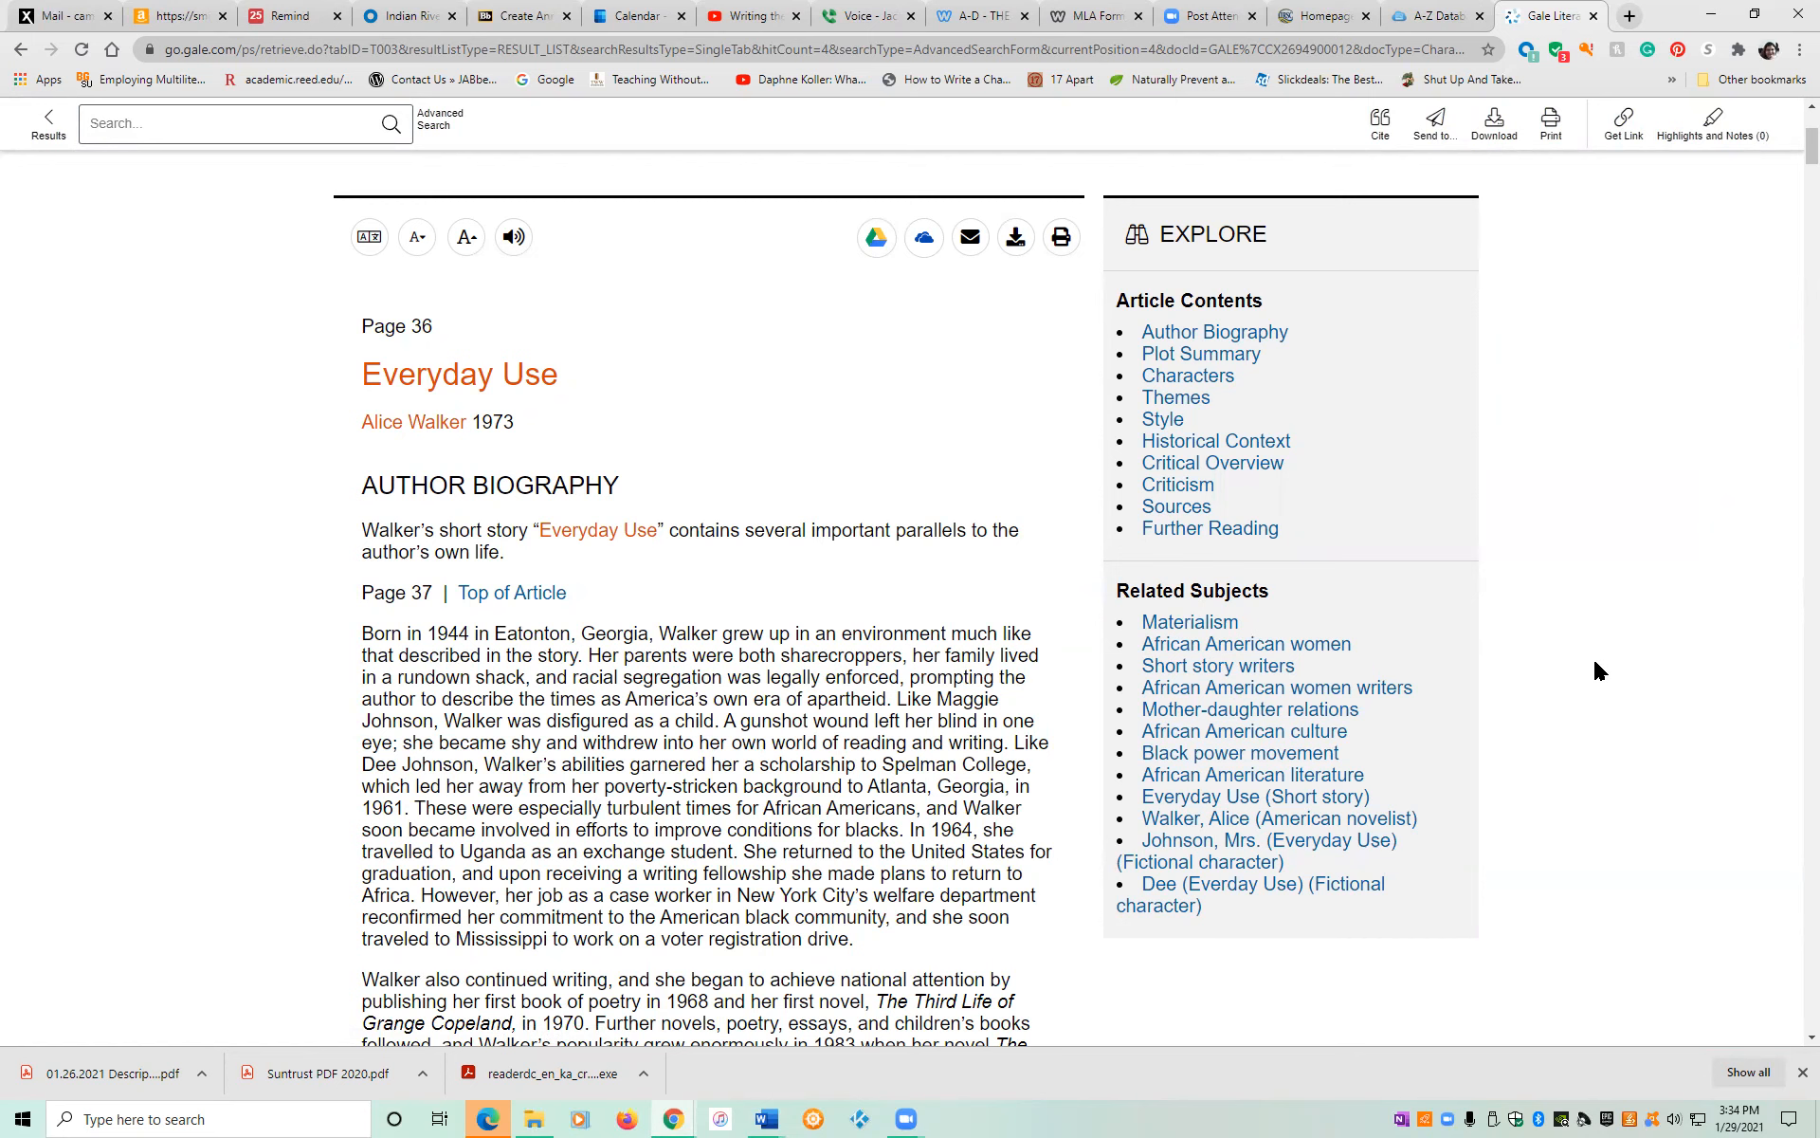
{"action": "scroll", "coordinate": [1595, 670], "scroll_direction": "up", "scroll_amount": 3}
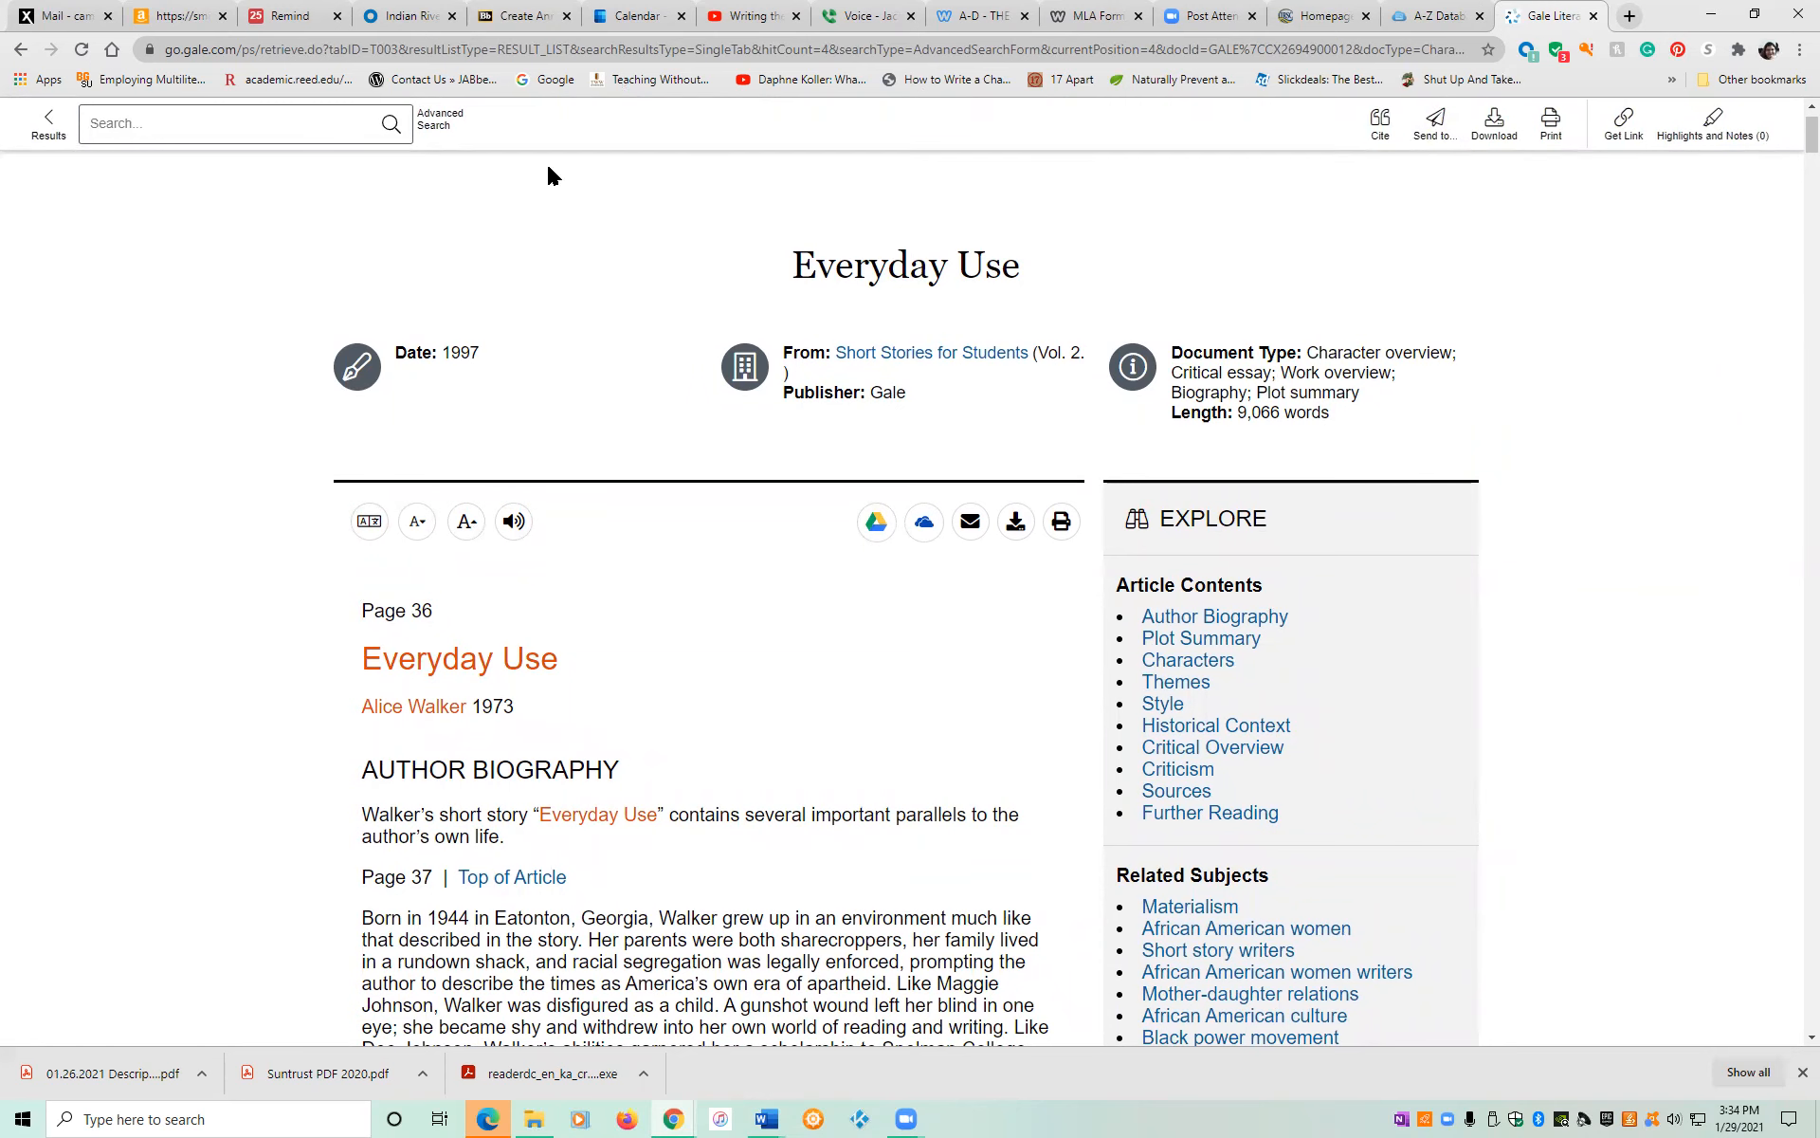
{"action": "left_click", "coordinate": [19, 51]}
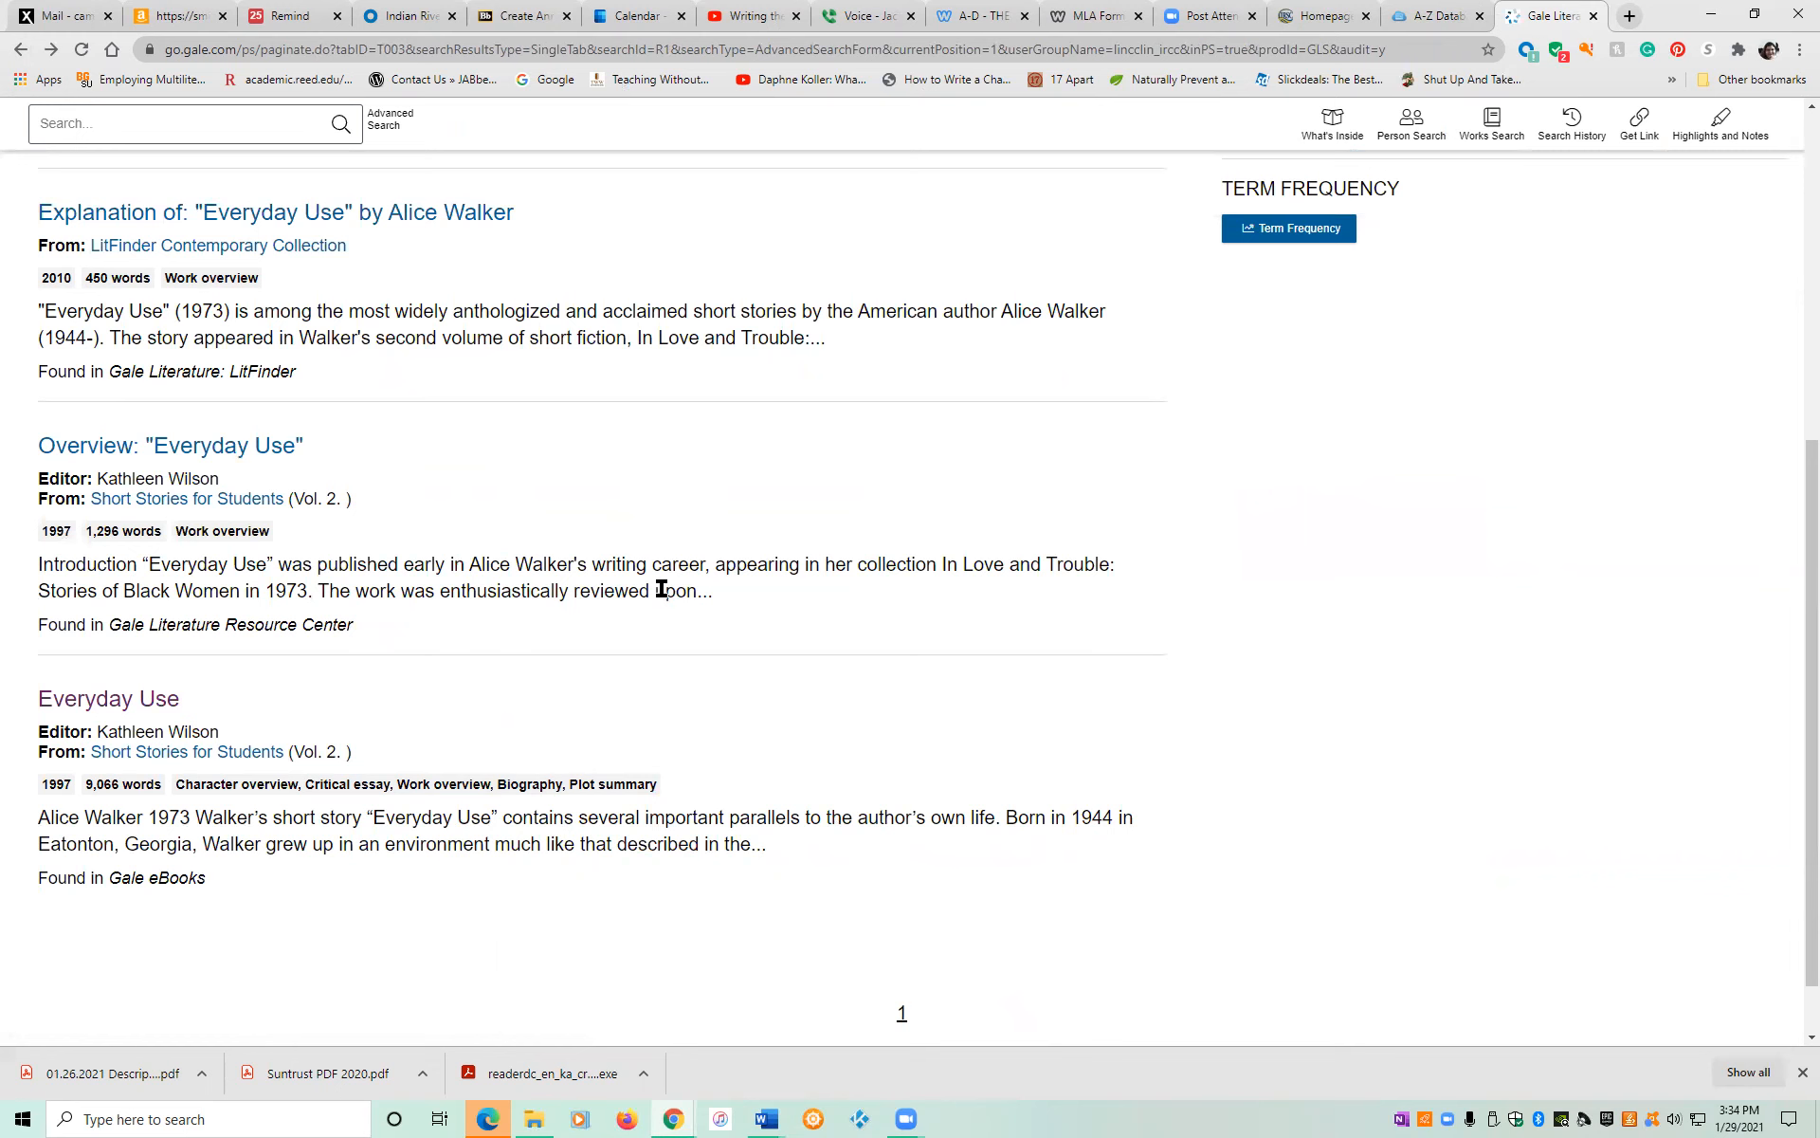
Show the Literature Criticism results and open the essay "Hyphenated Identity in 'Good Country People' and 'Everyday Use'".
{"action": "scroll", "coordinate": [650, 614], "scroll_direction": "up", "scroll_amount": 6}
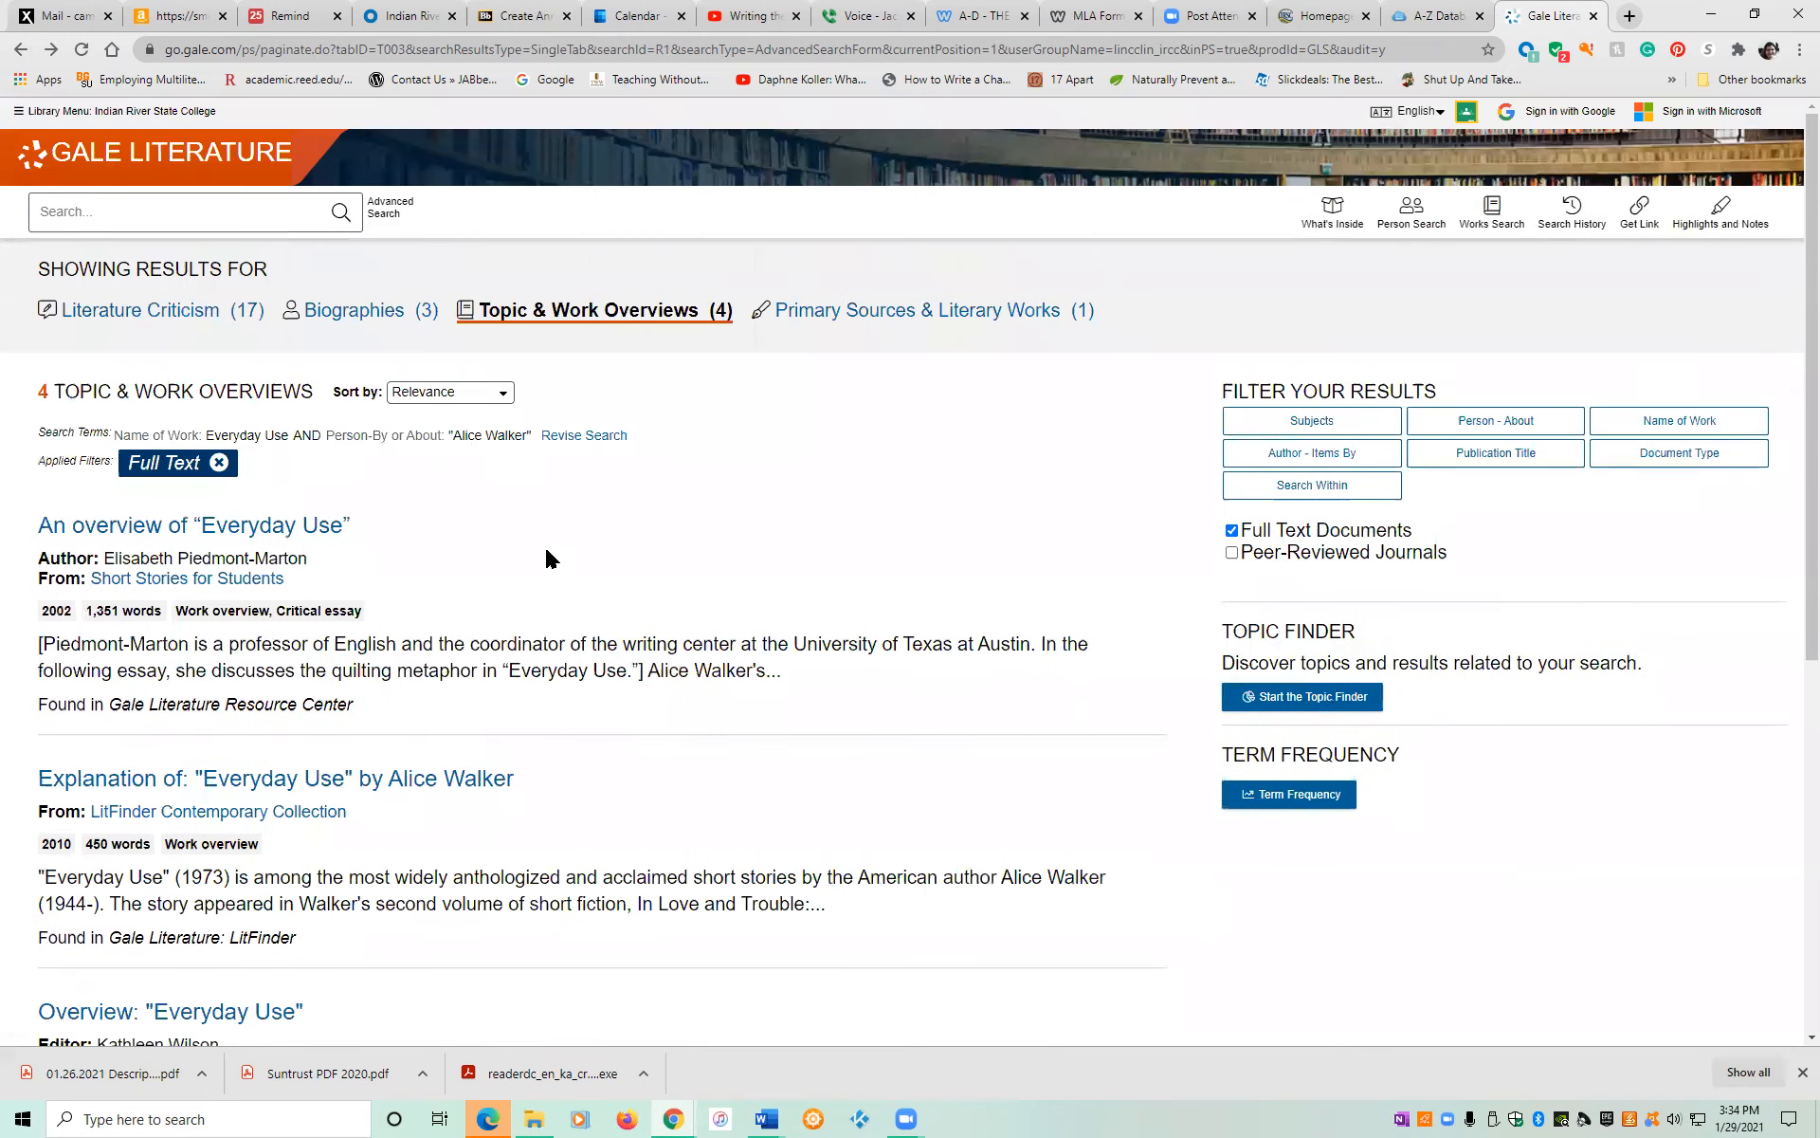
{"action": "left_click", "coordinate": [346, 318]}
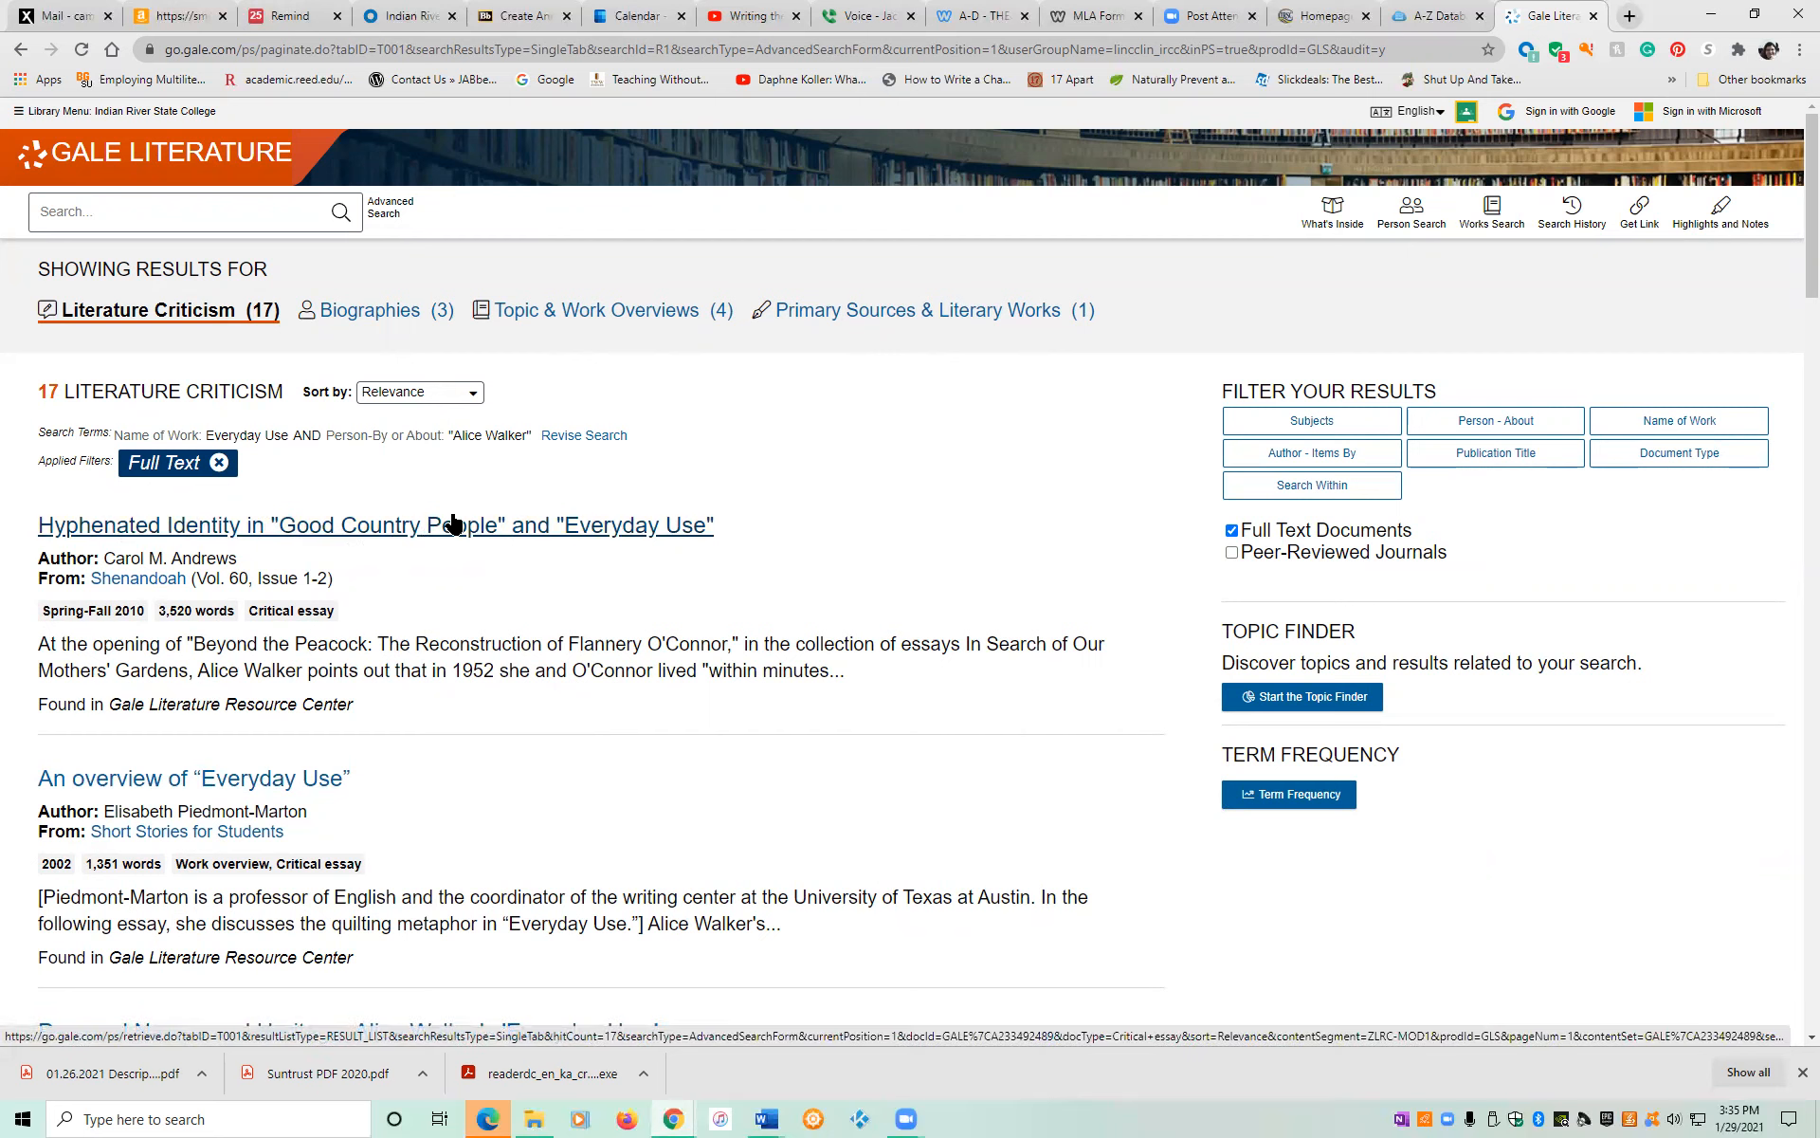
{"action": "left_click", "coordinate": [570, 527]}
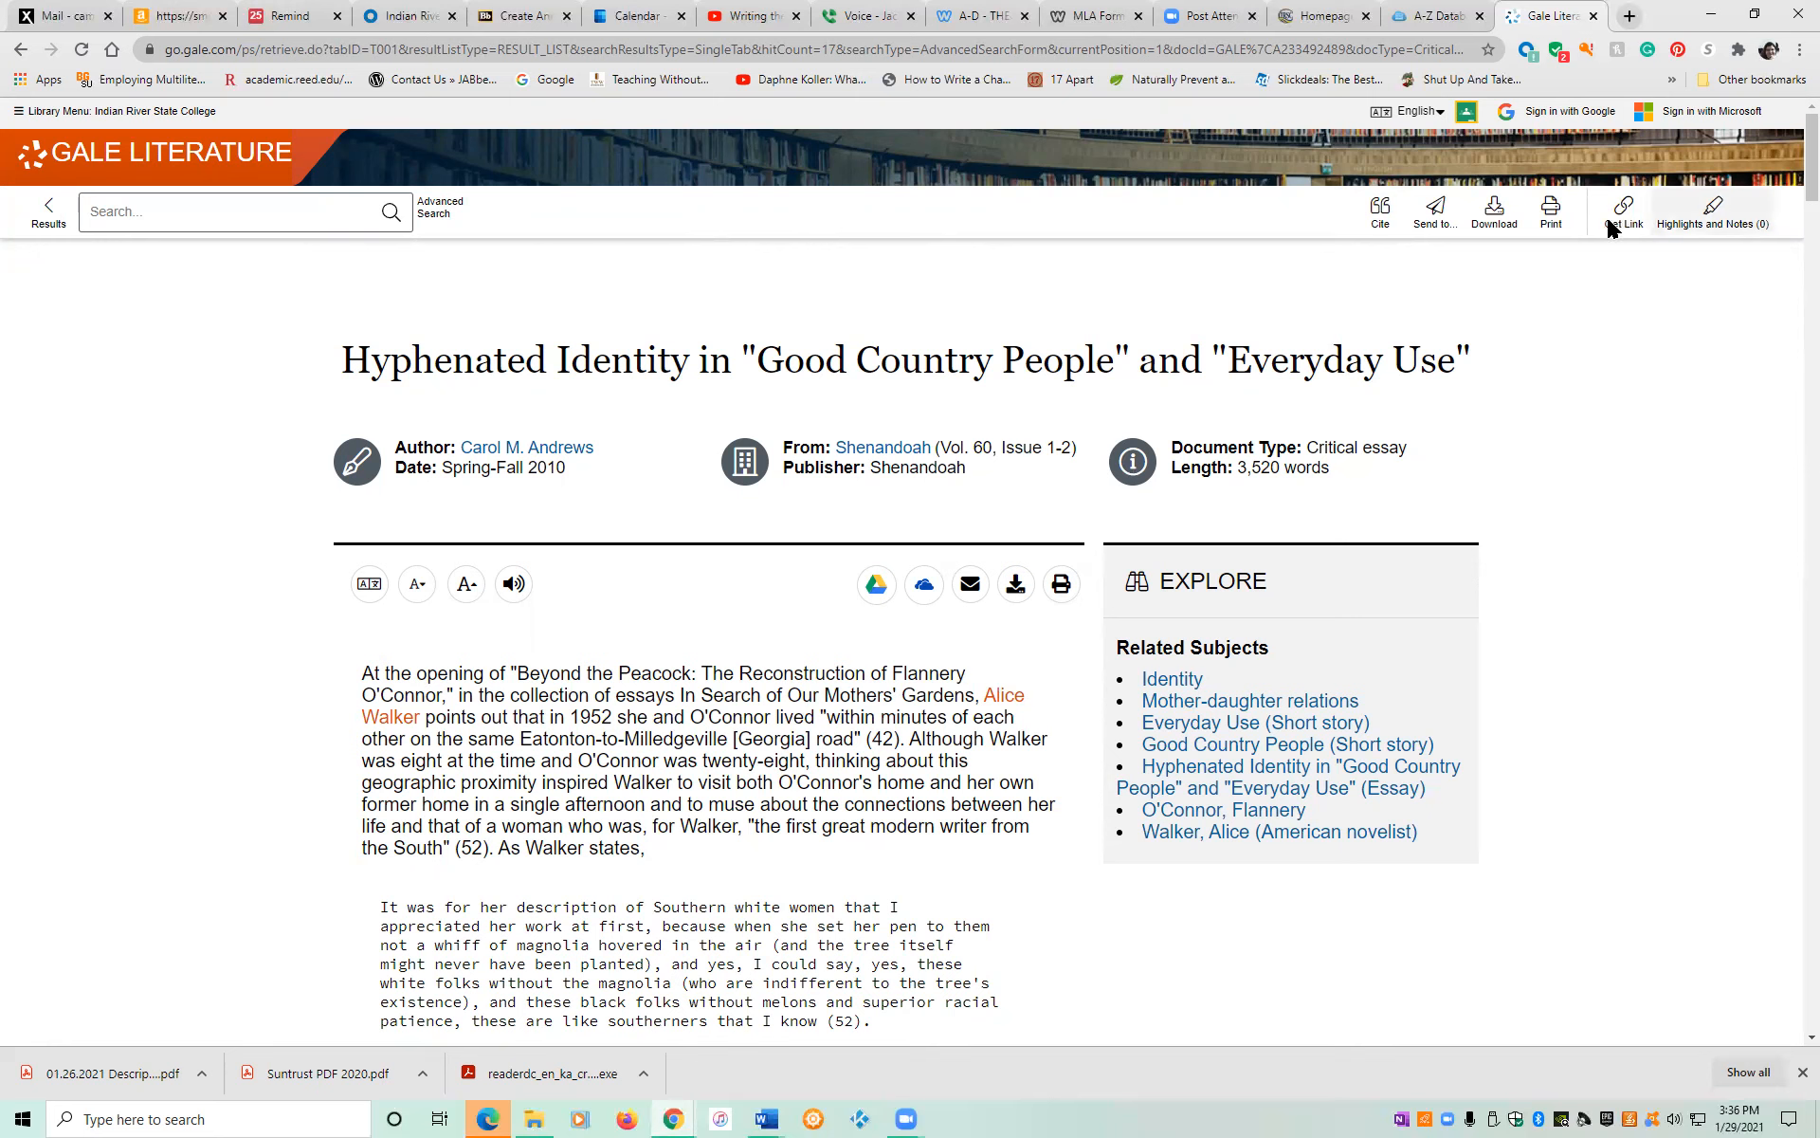
Copy the essay's MLA 8th Edition citation and paste it as text only into the blank Word document.
{"action": "left_click", "coordinate": [1379, 228]}
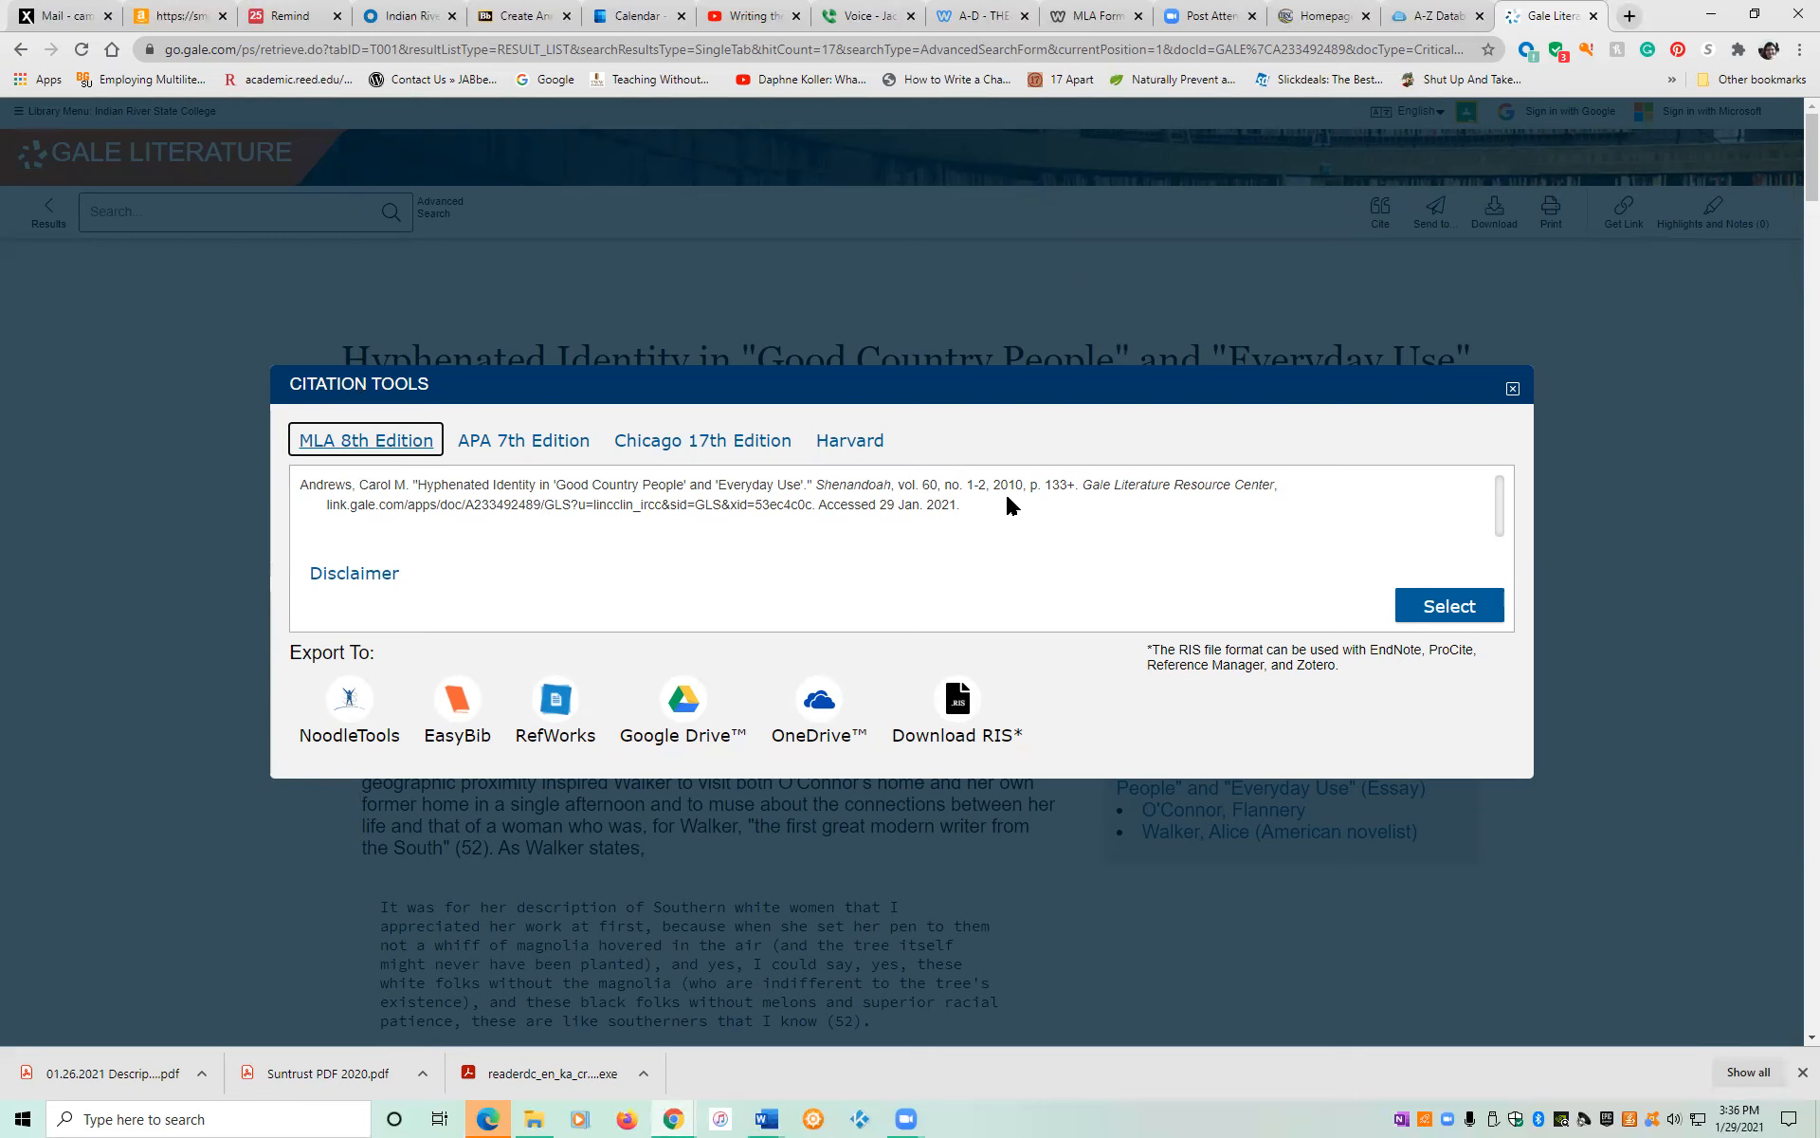
{"action": "left_click", "coordinate": [1456, 608]}
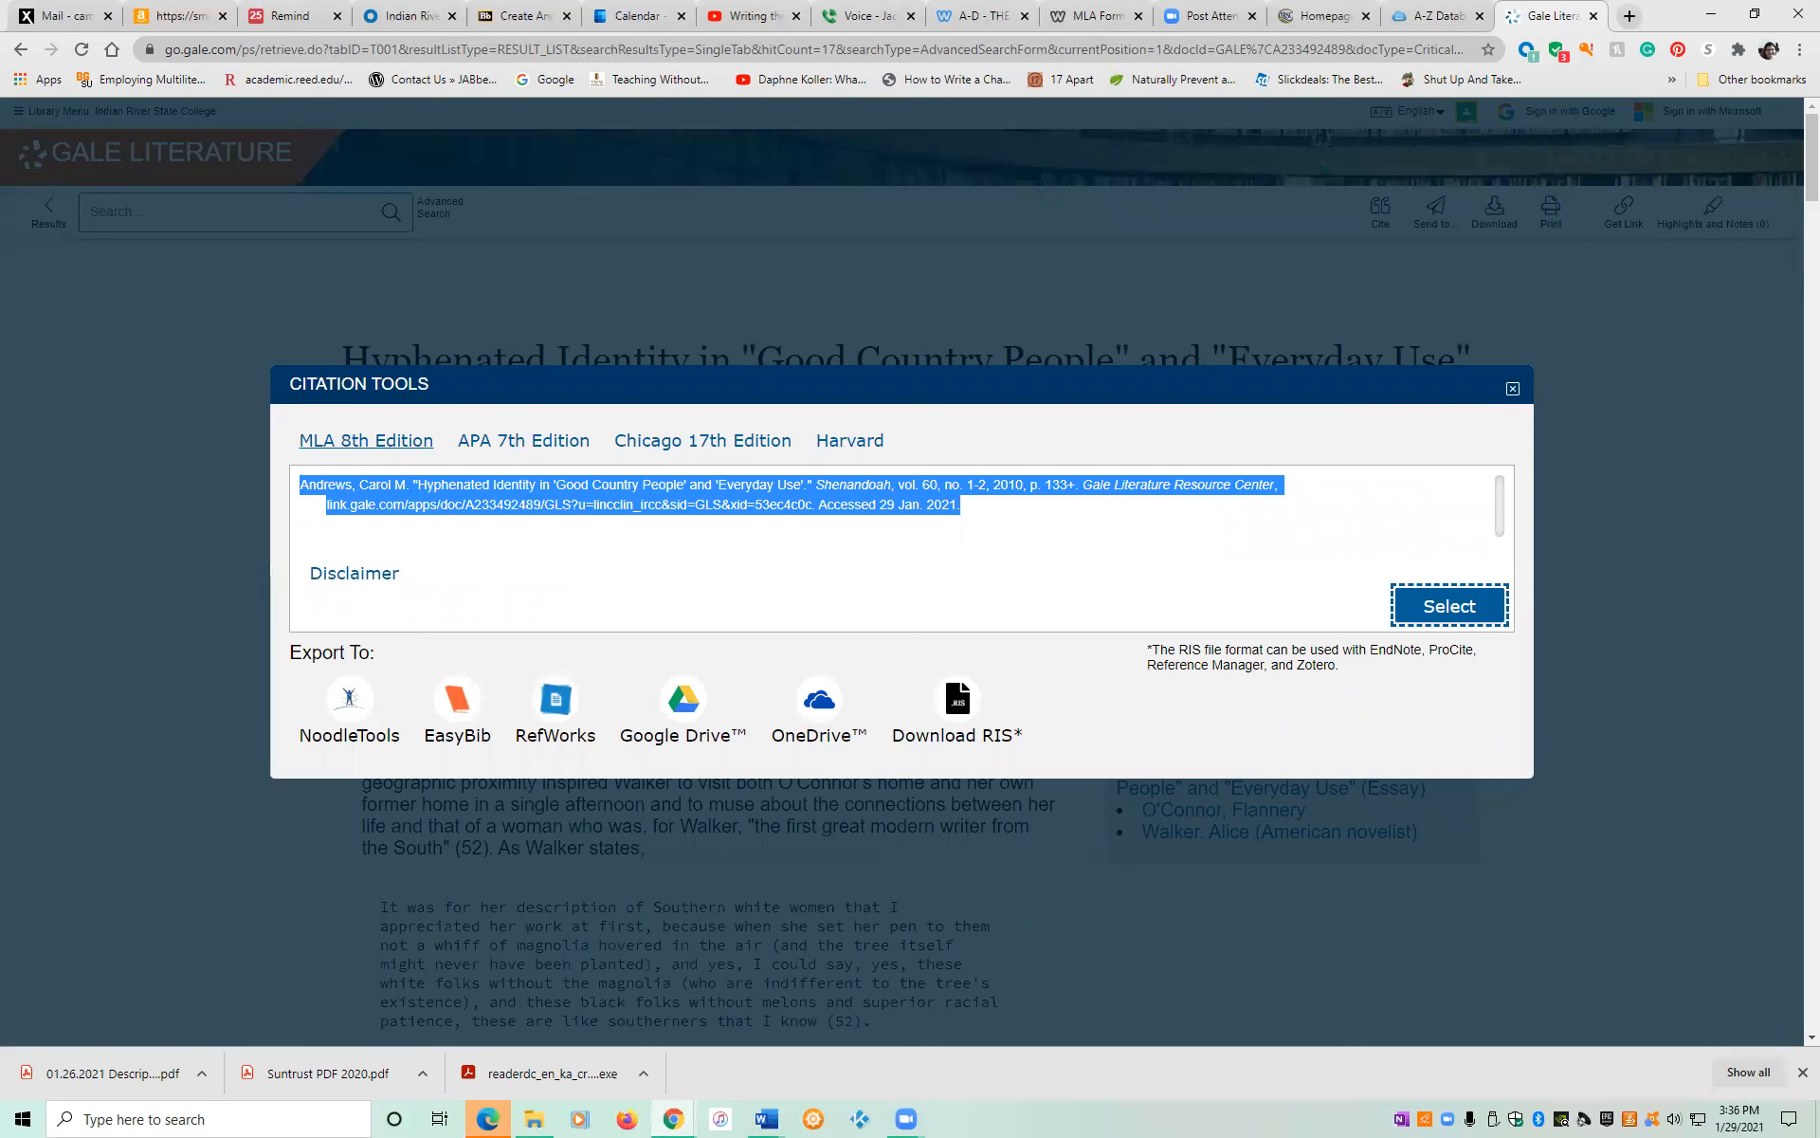
{"action": "left_click", "coordinate": [766, 1118]}
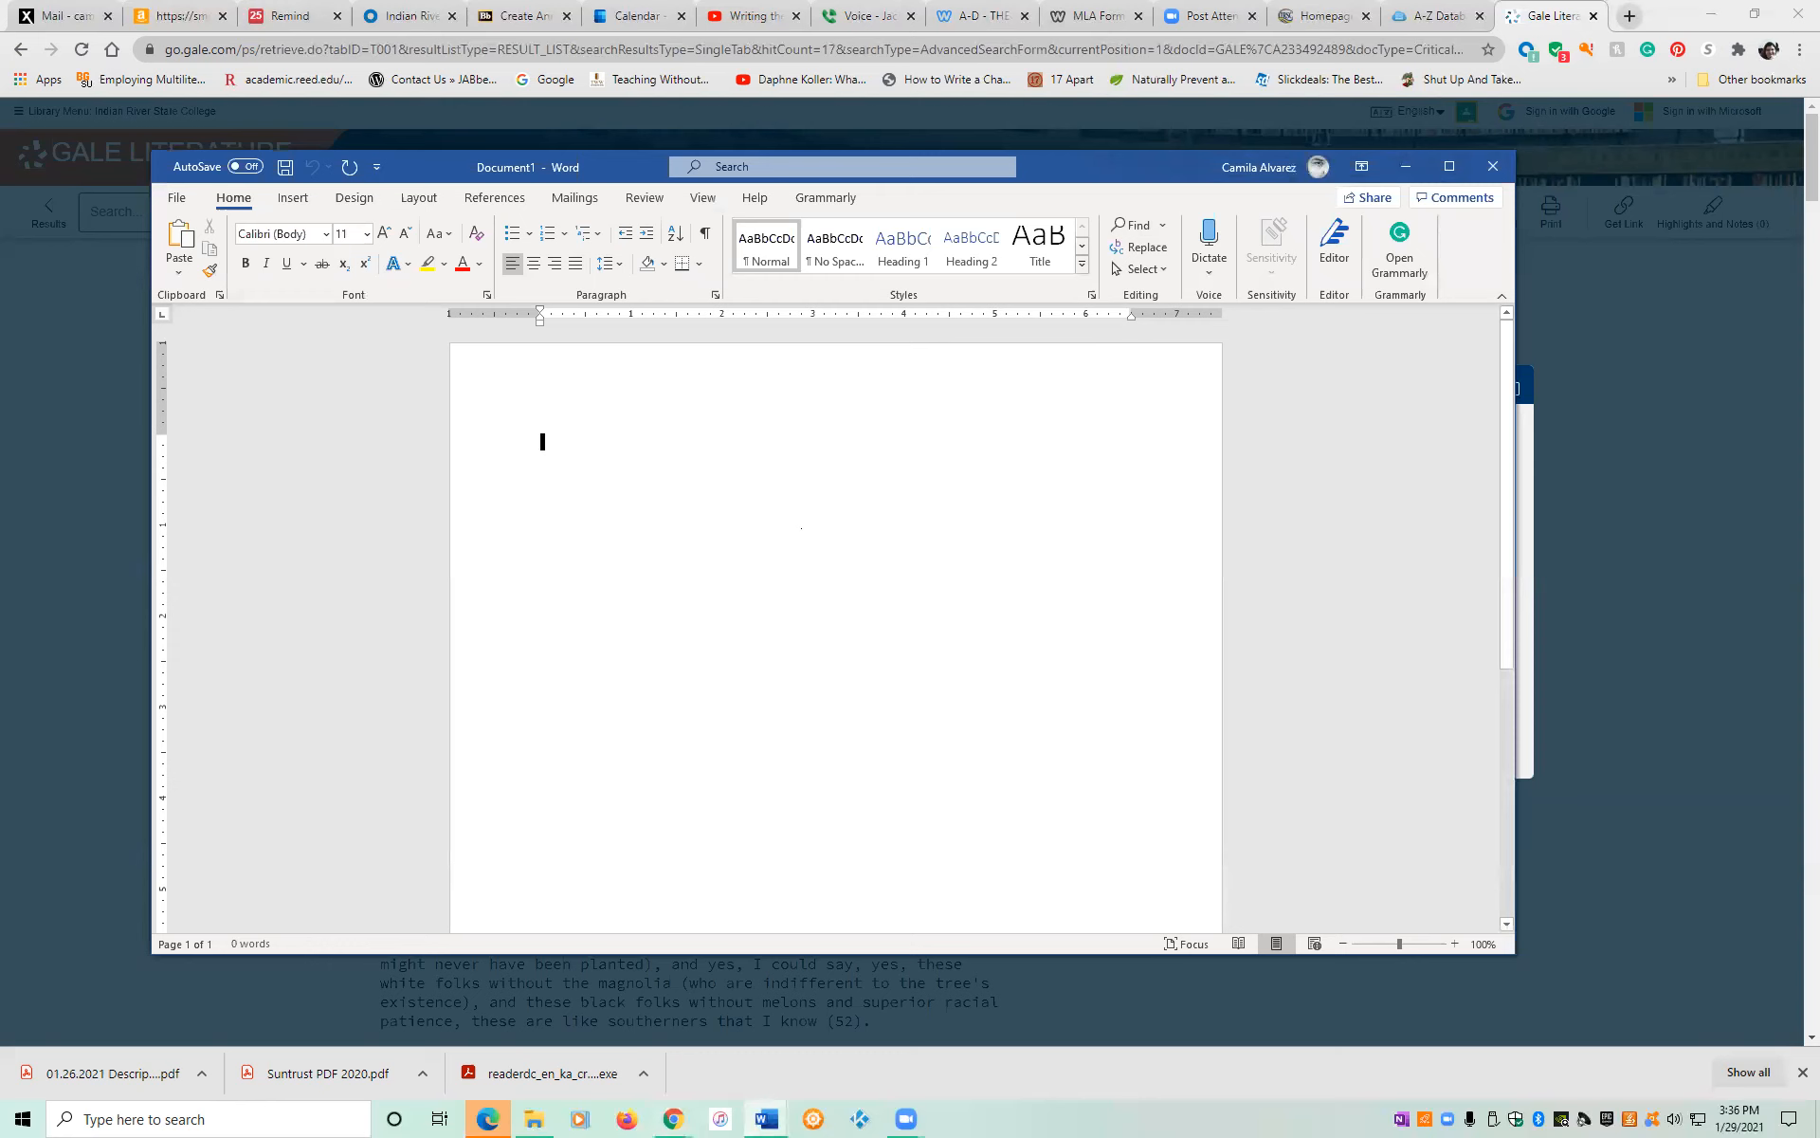
{"action": "right_click", "coordinate": [802, 528]}
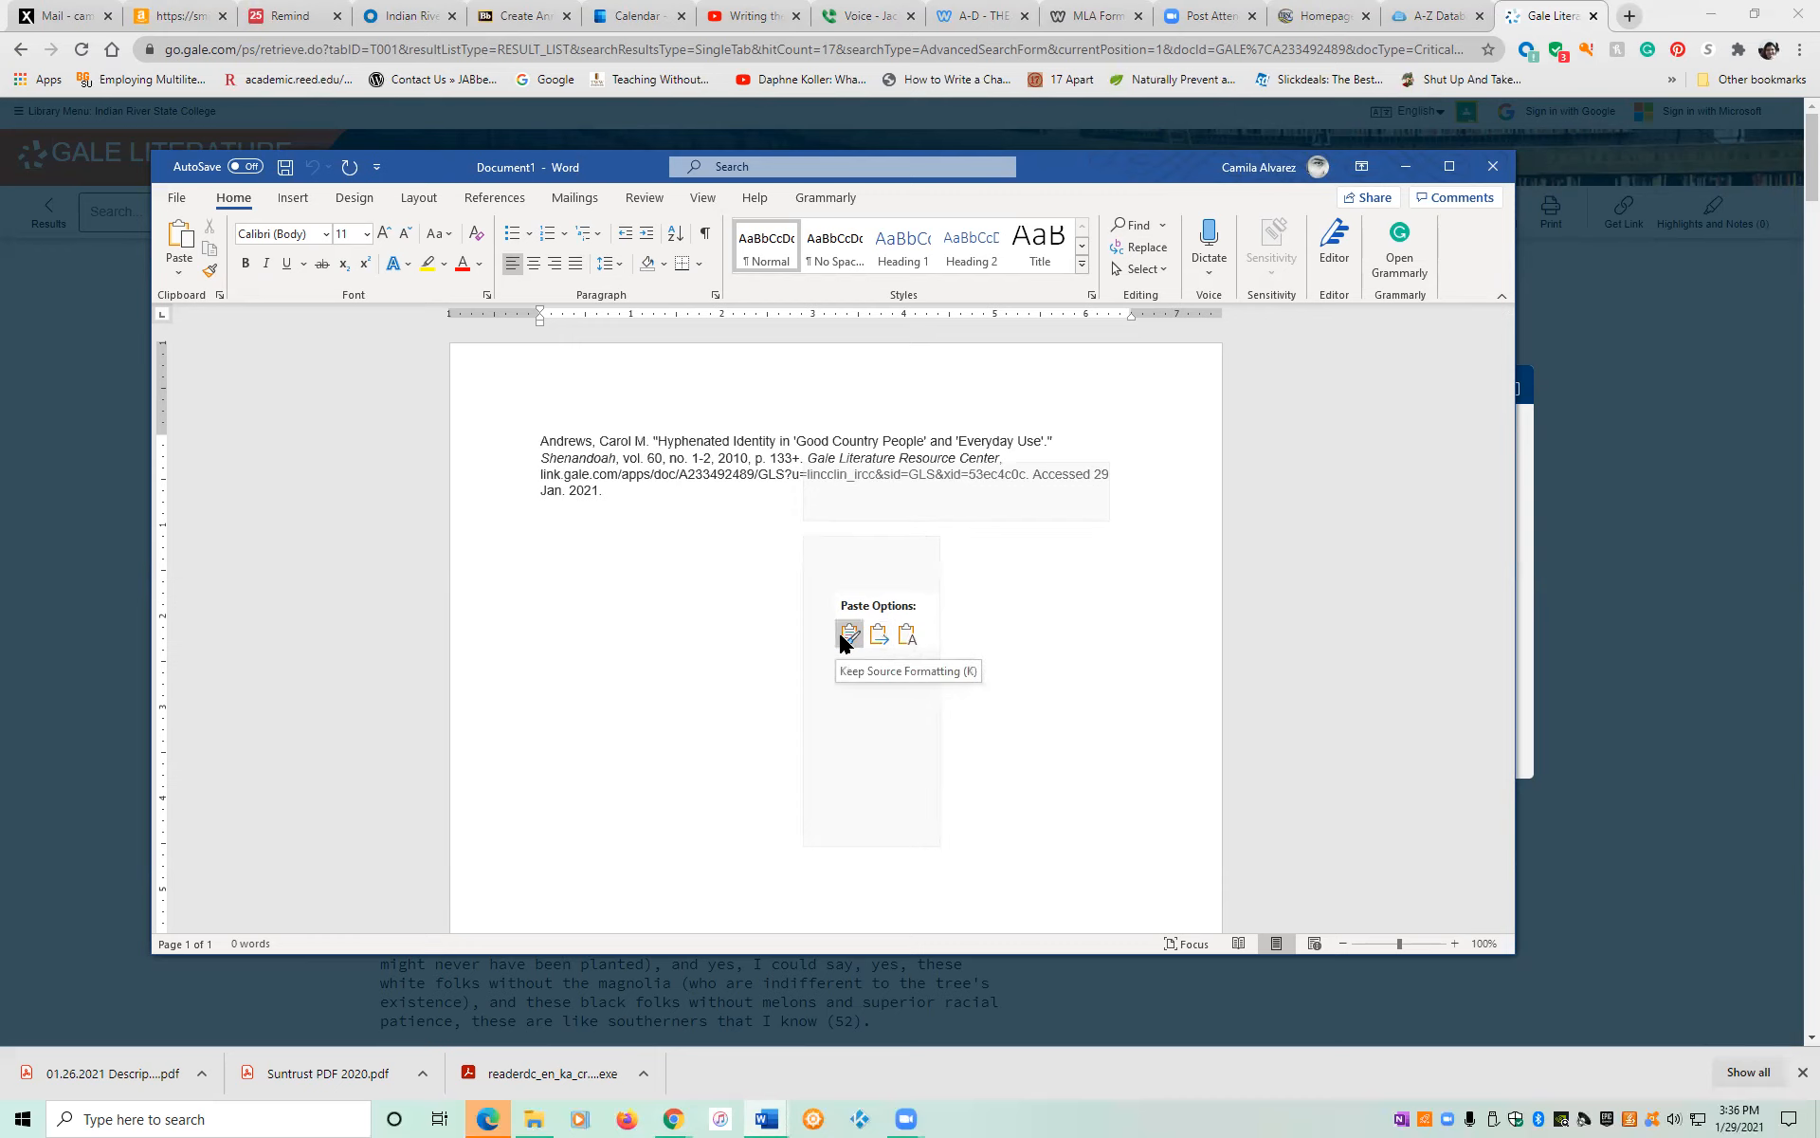
{"action": "left_click", "coordinate": [907, 637]}
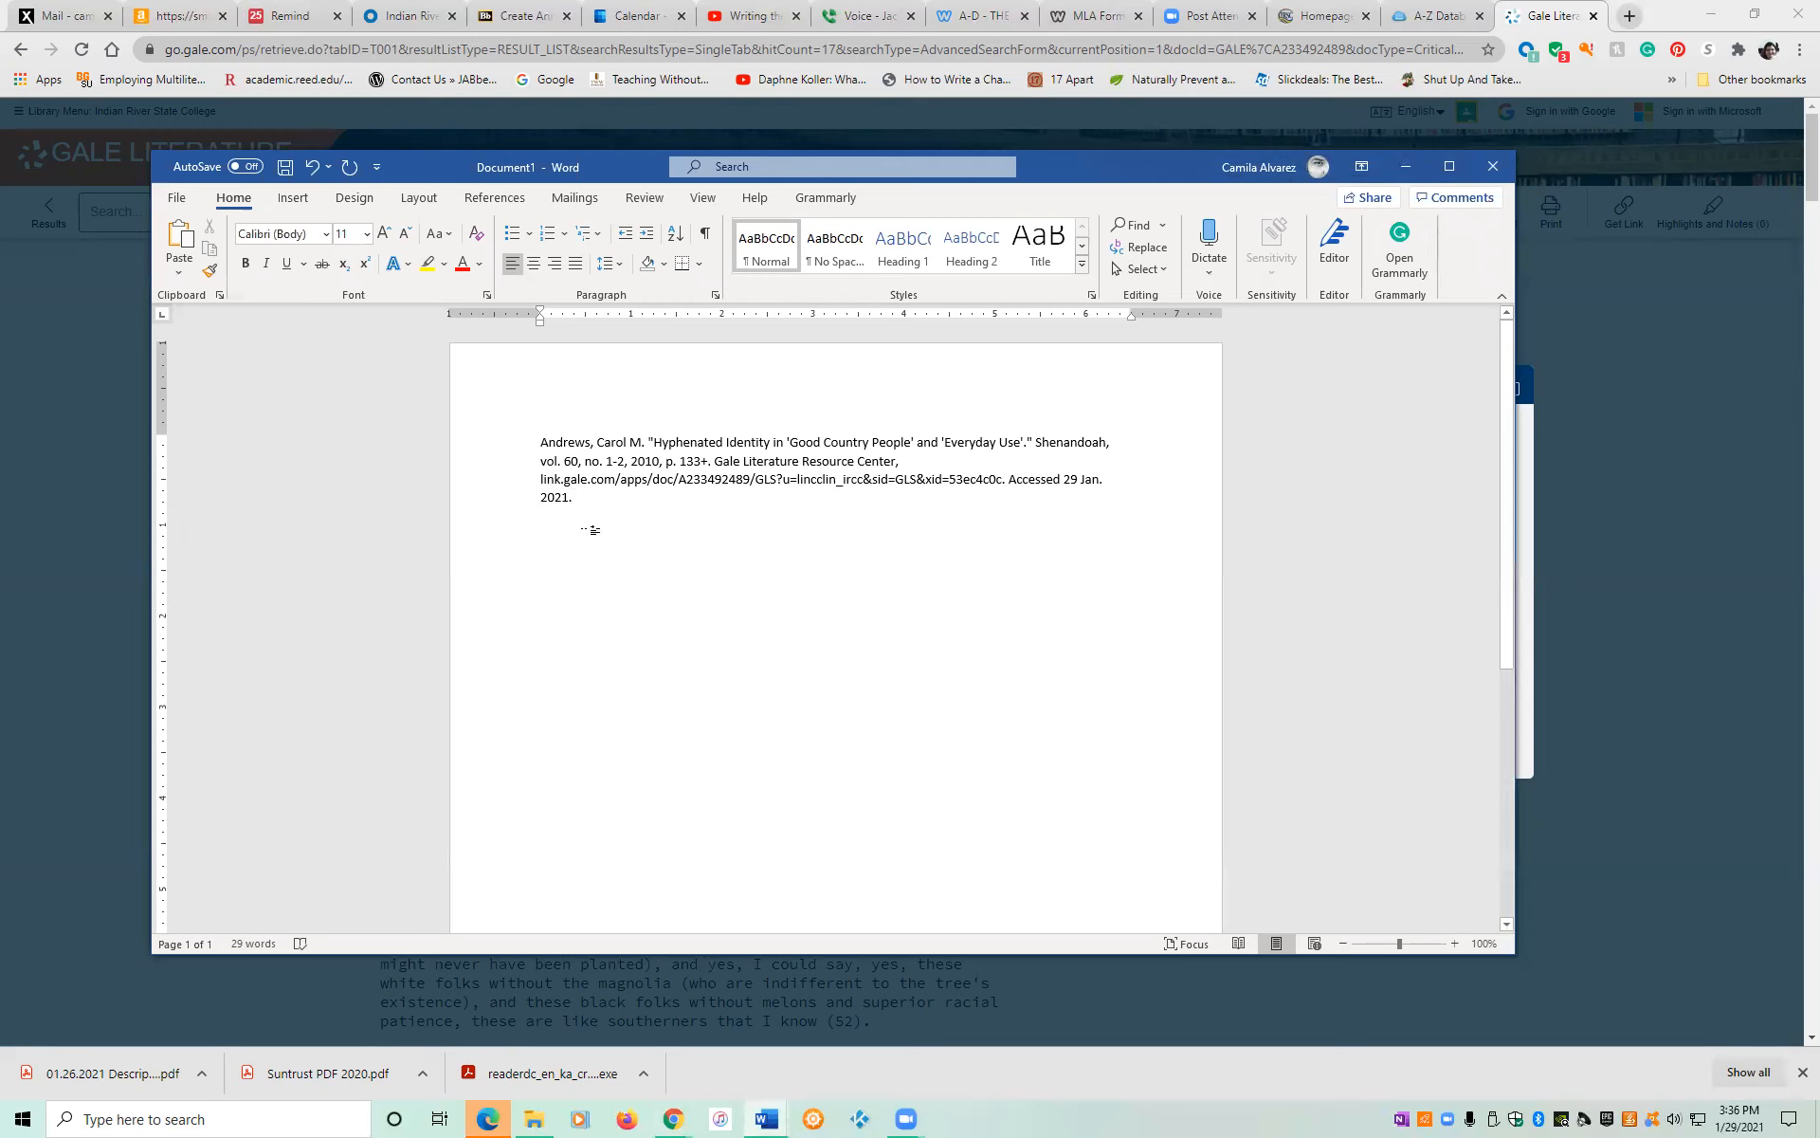
Format the pasted citation in Times New Roman, size 12.
{"action": "left_click_drag", "start_coordinate": [617, 496], "coordinate": [553, 411]}
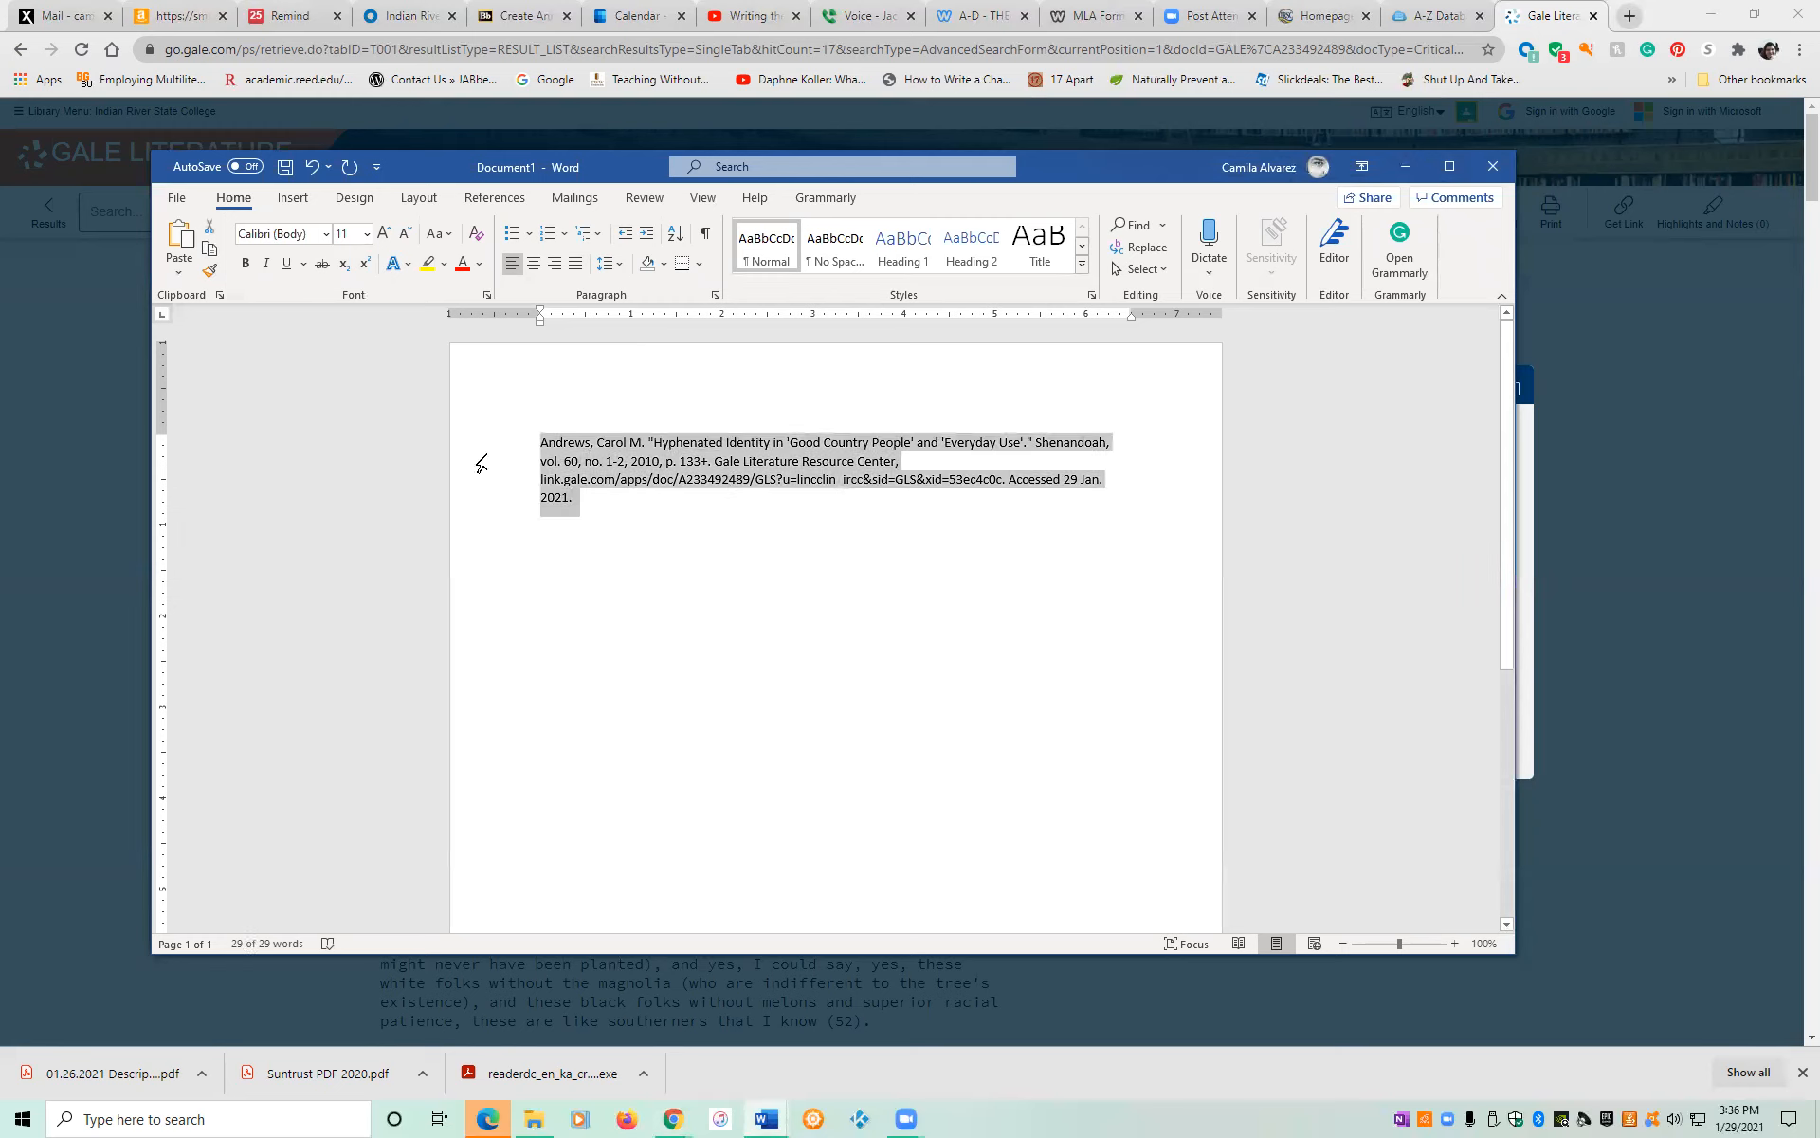
{"action": "left_click", "coordinate": [325, 234]}
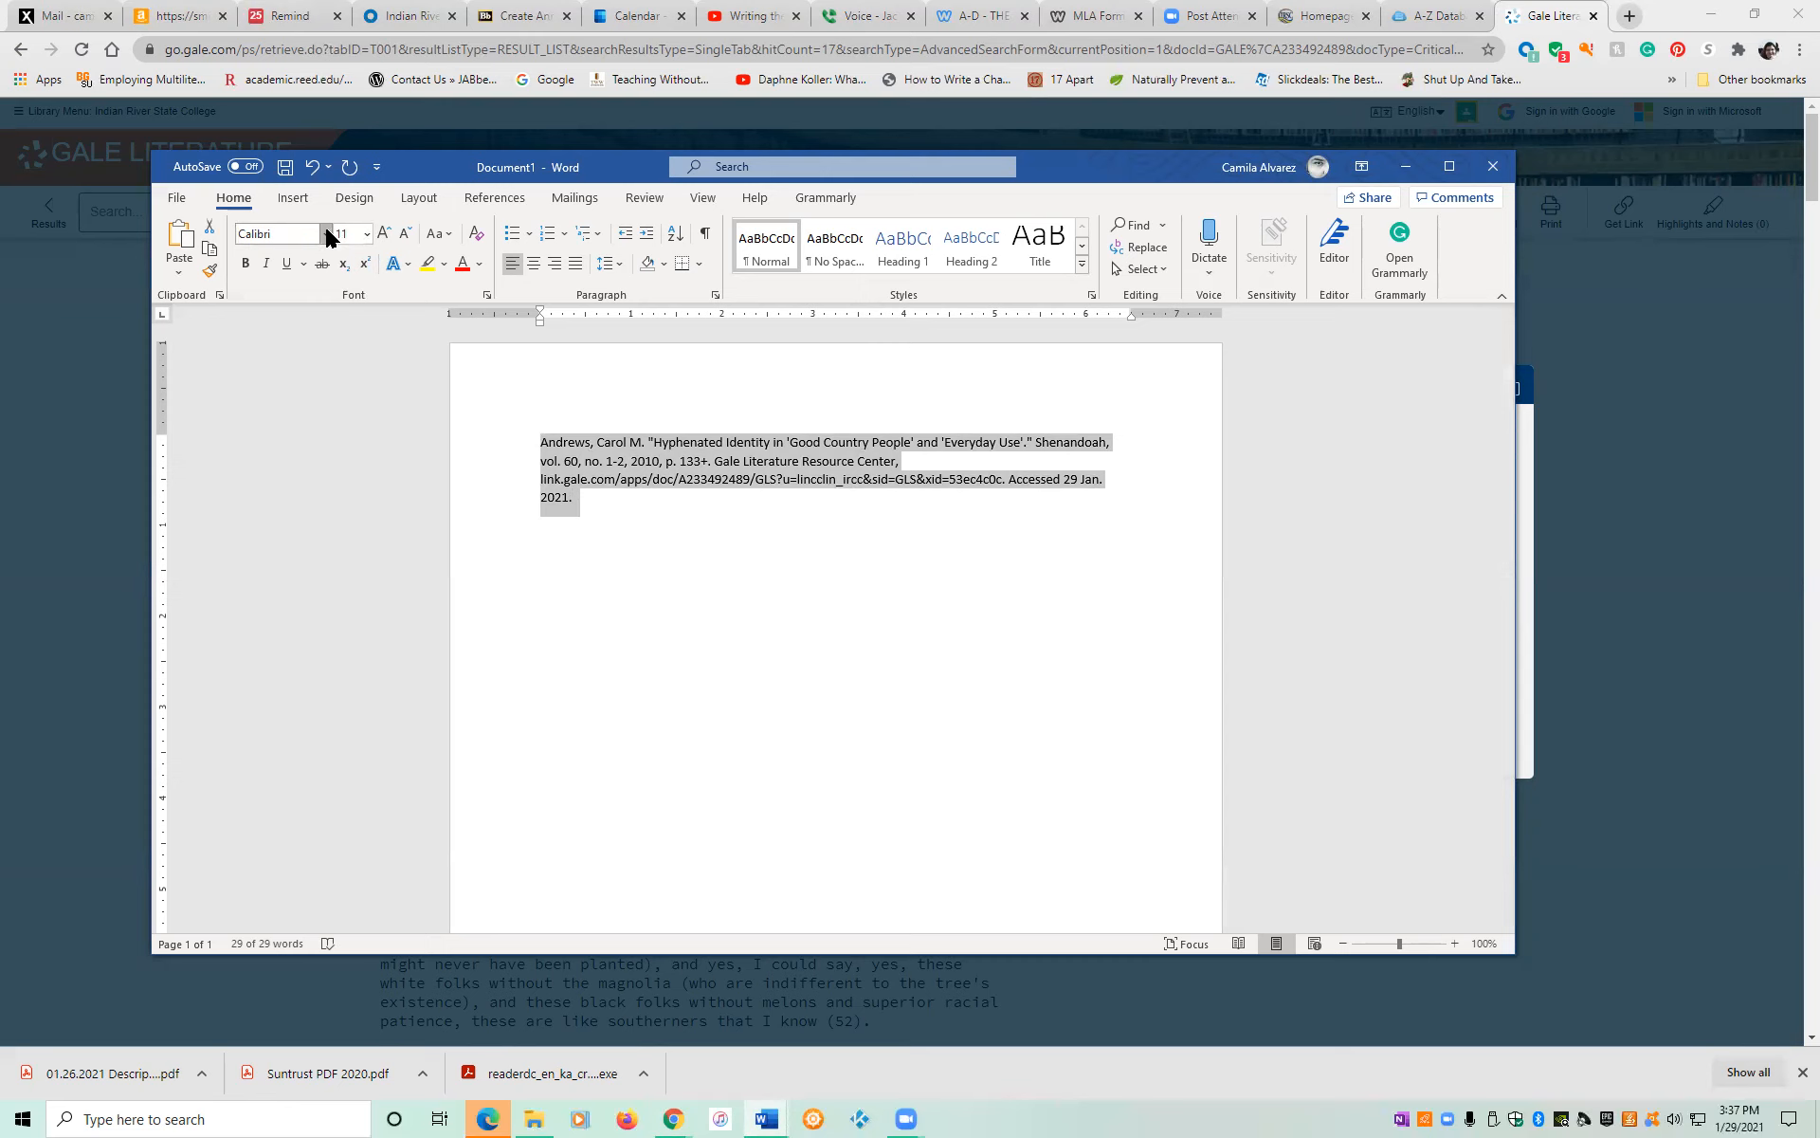
{"action": "left_click", "coordinate": [321, 369]}
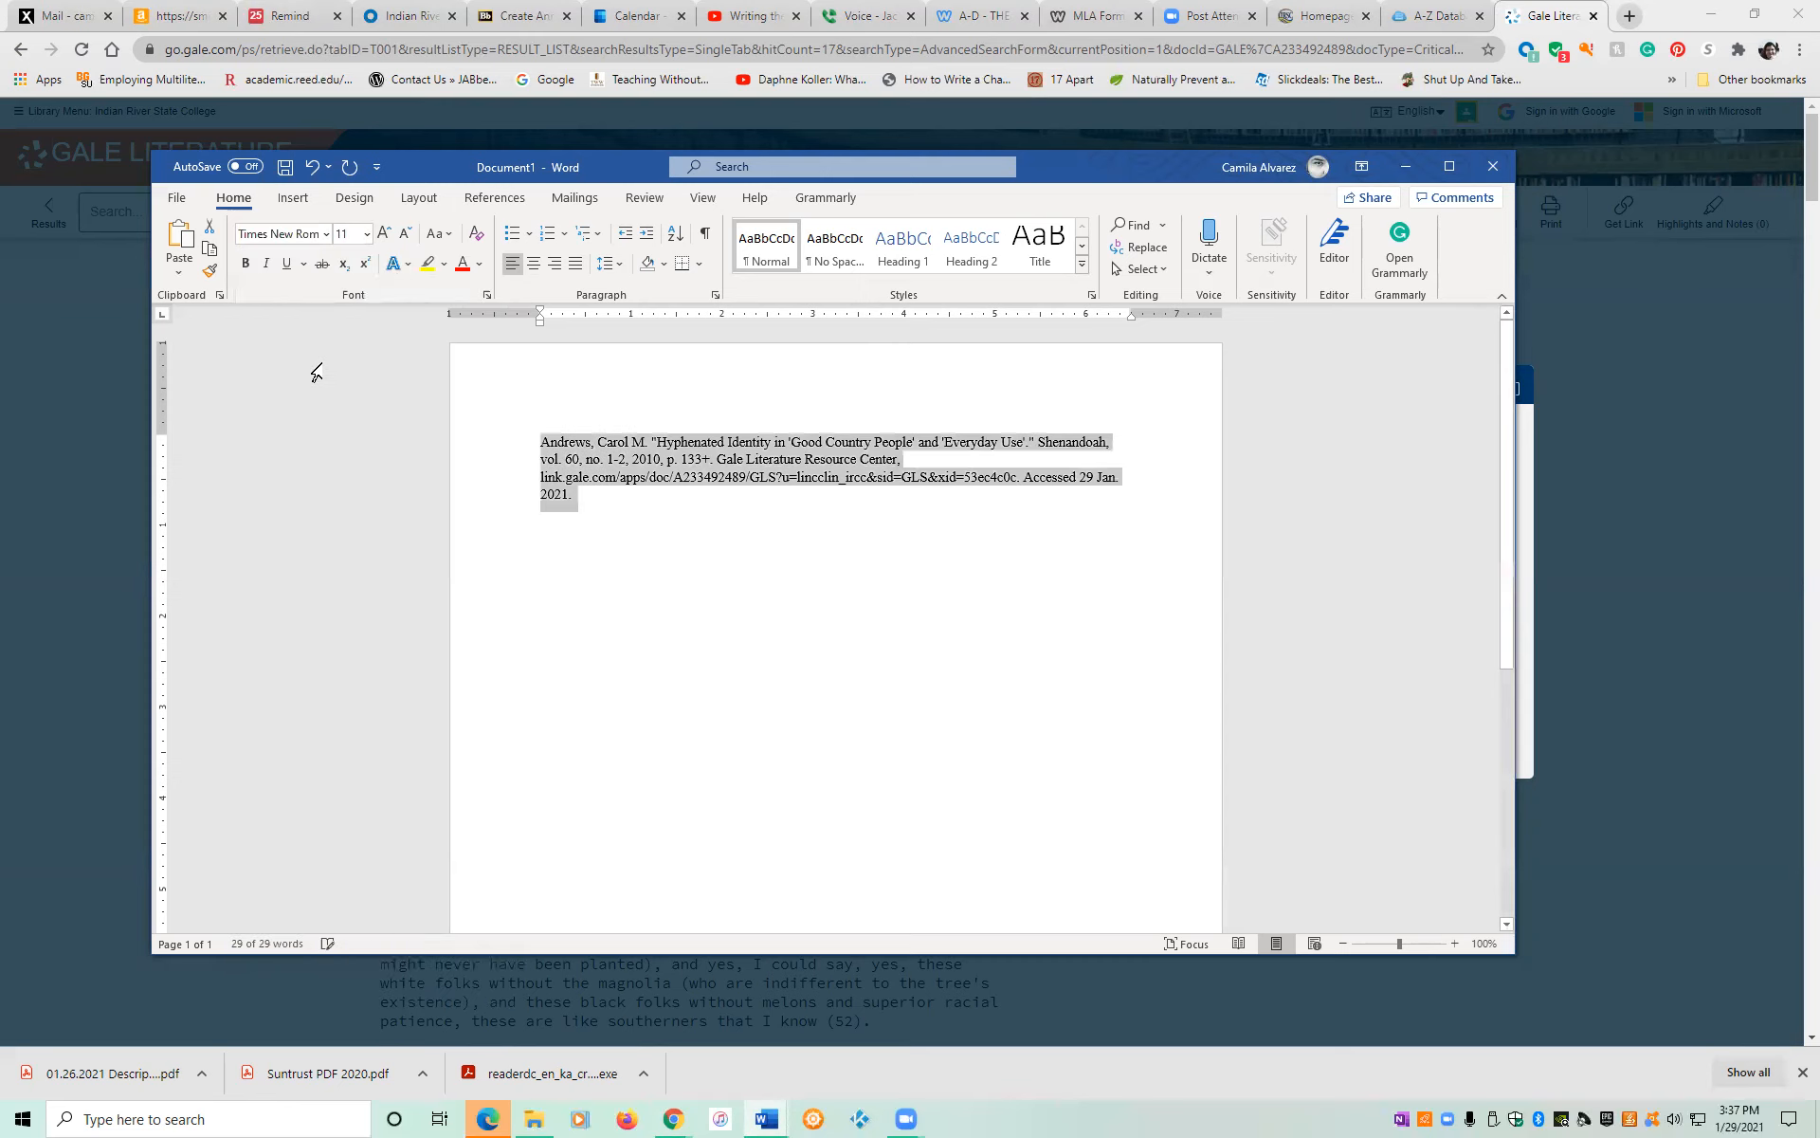
{"action": "left_click", "coordinate": [367, 235]}
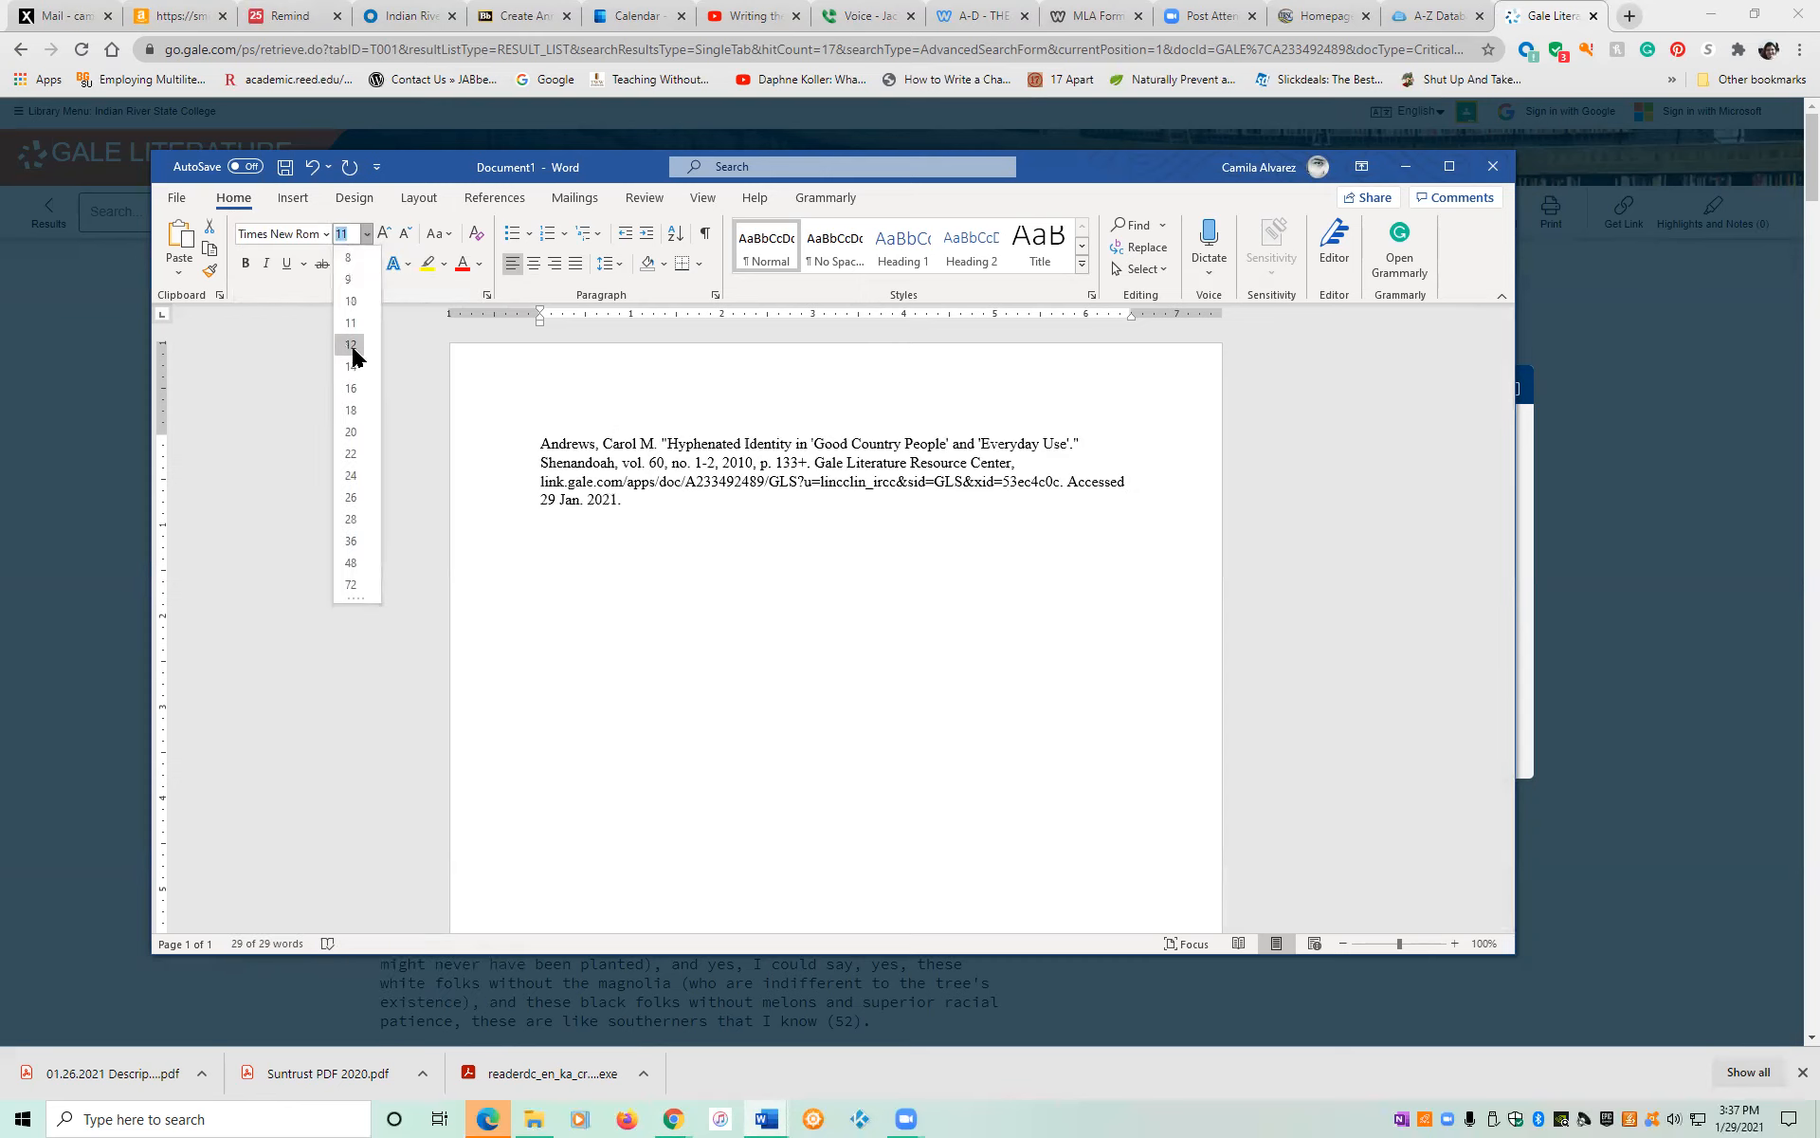
{"action": "left_click", "coordinate": [351, 345]}
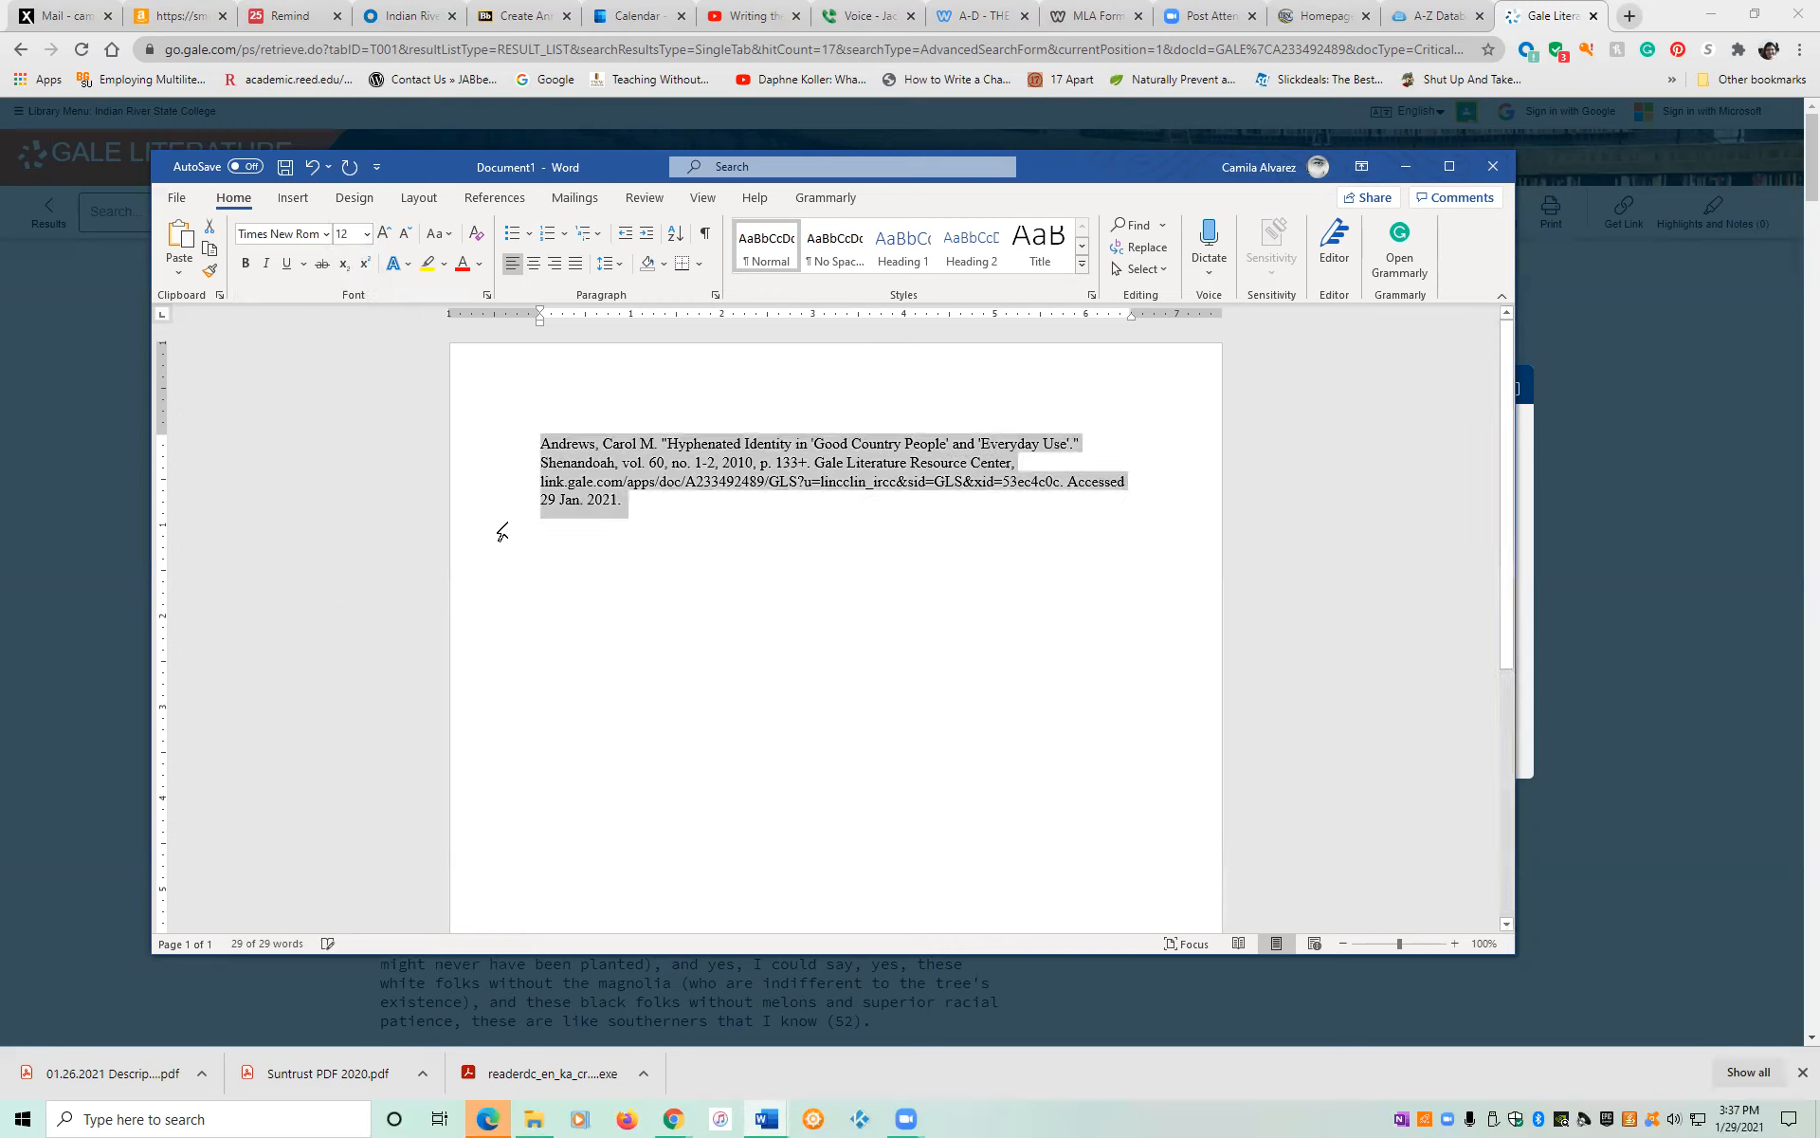
{"action": "left_click", "coordinate": [697, 508]}
Add a centered "Works Cited" heading on its own line above the citation.
{"action": "left_click", "coordinate": [543, 443]}
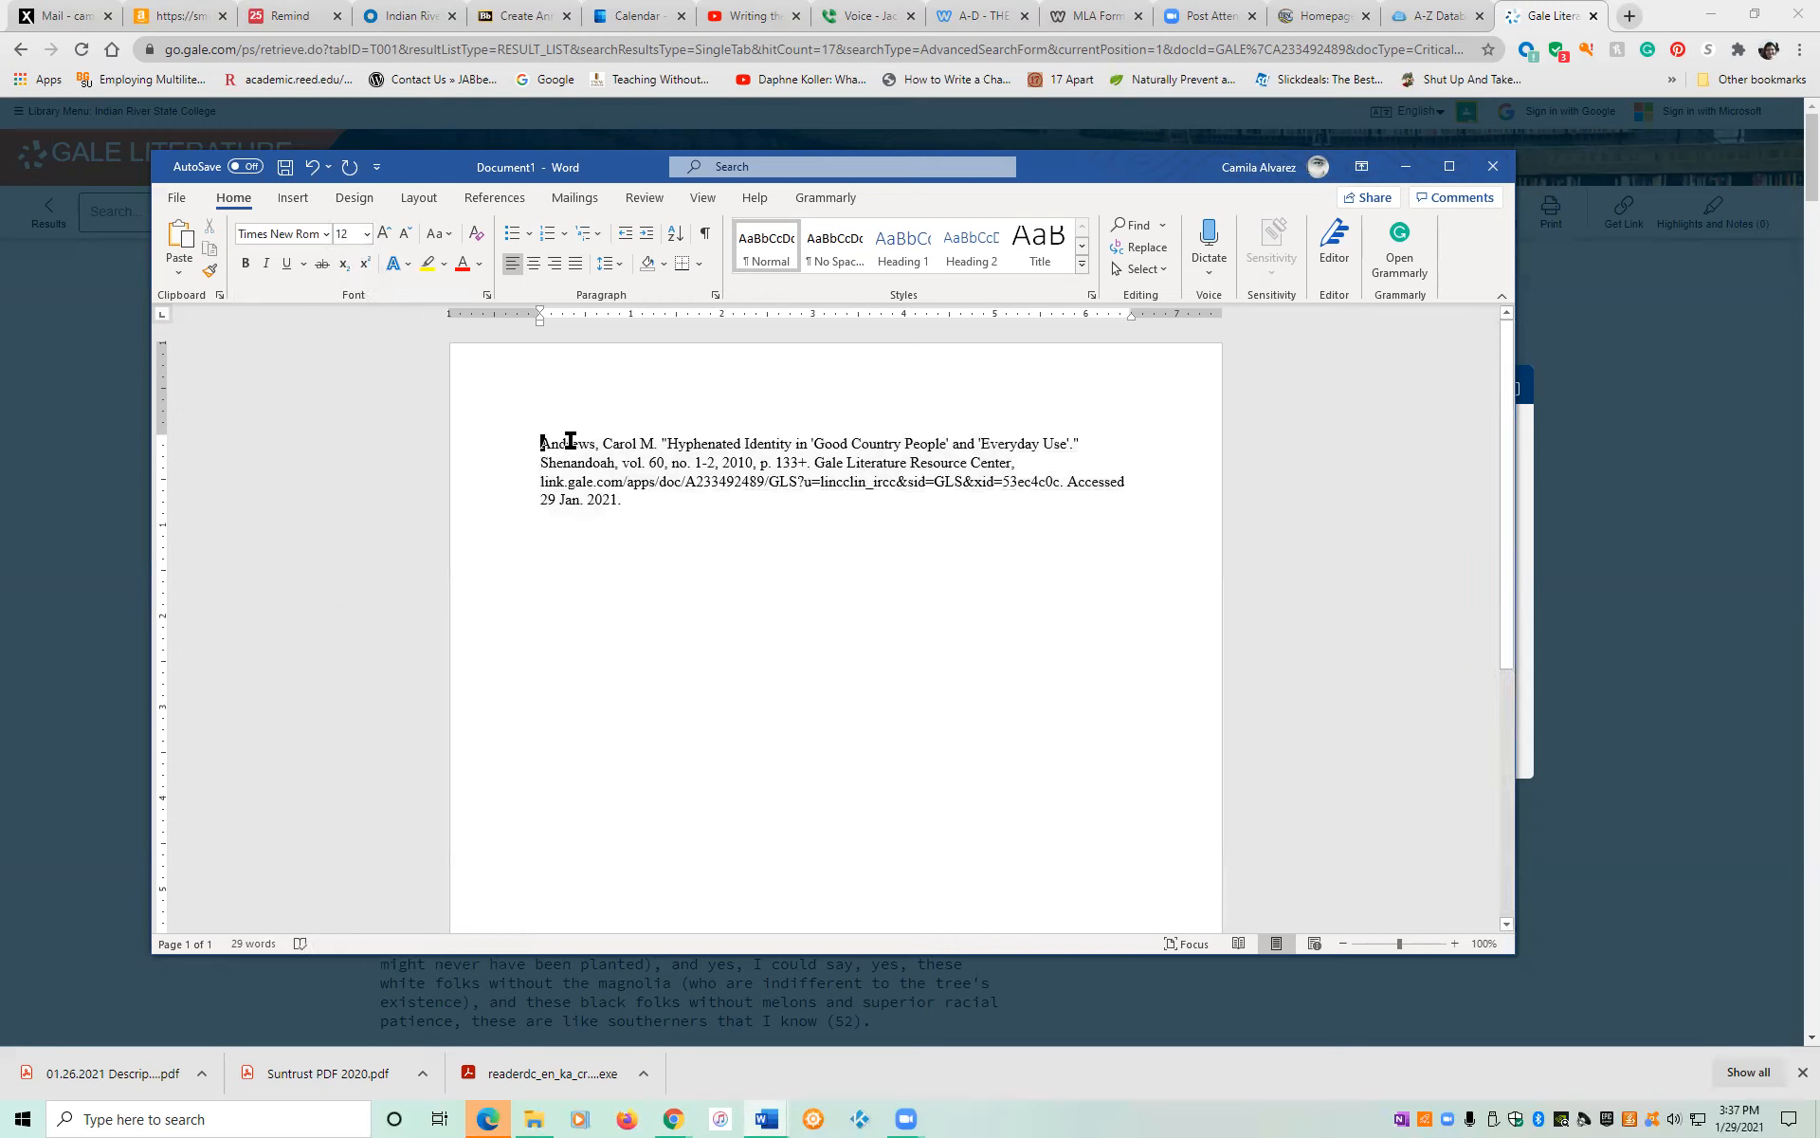
{"action": "key", "text": "Return"}
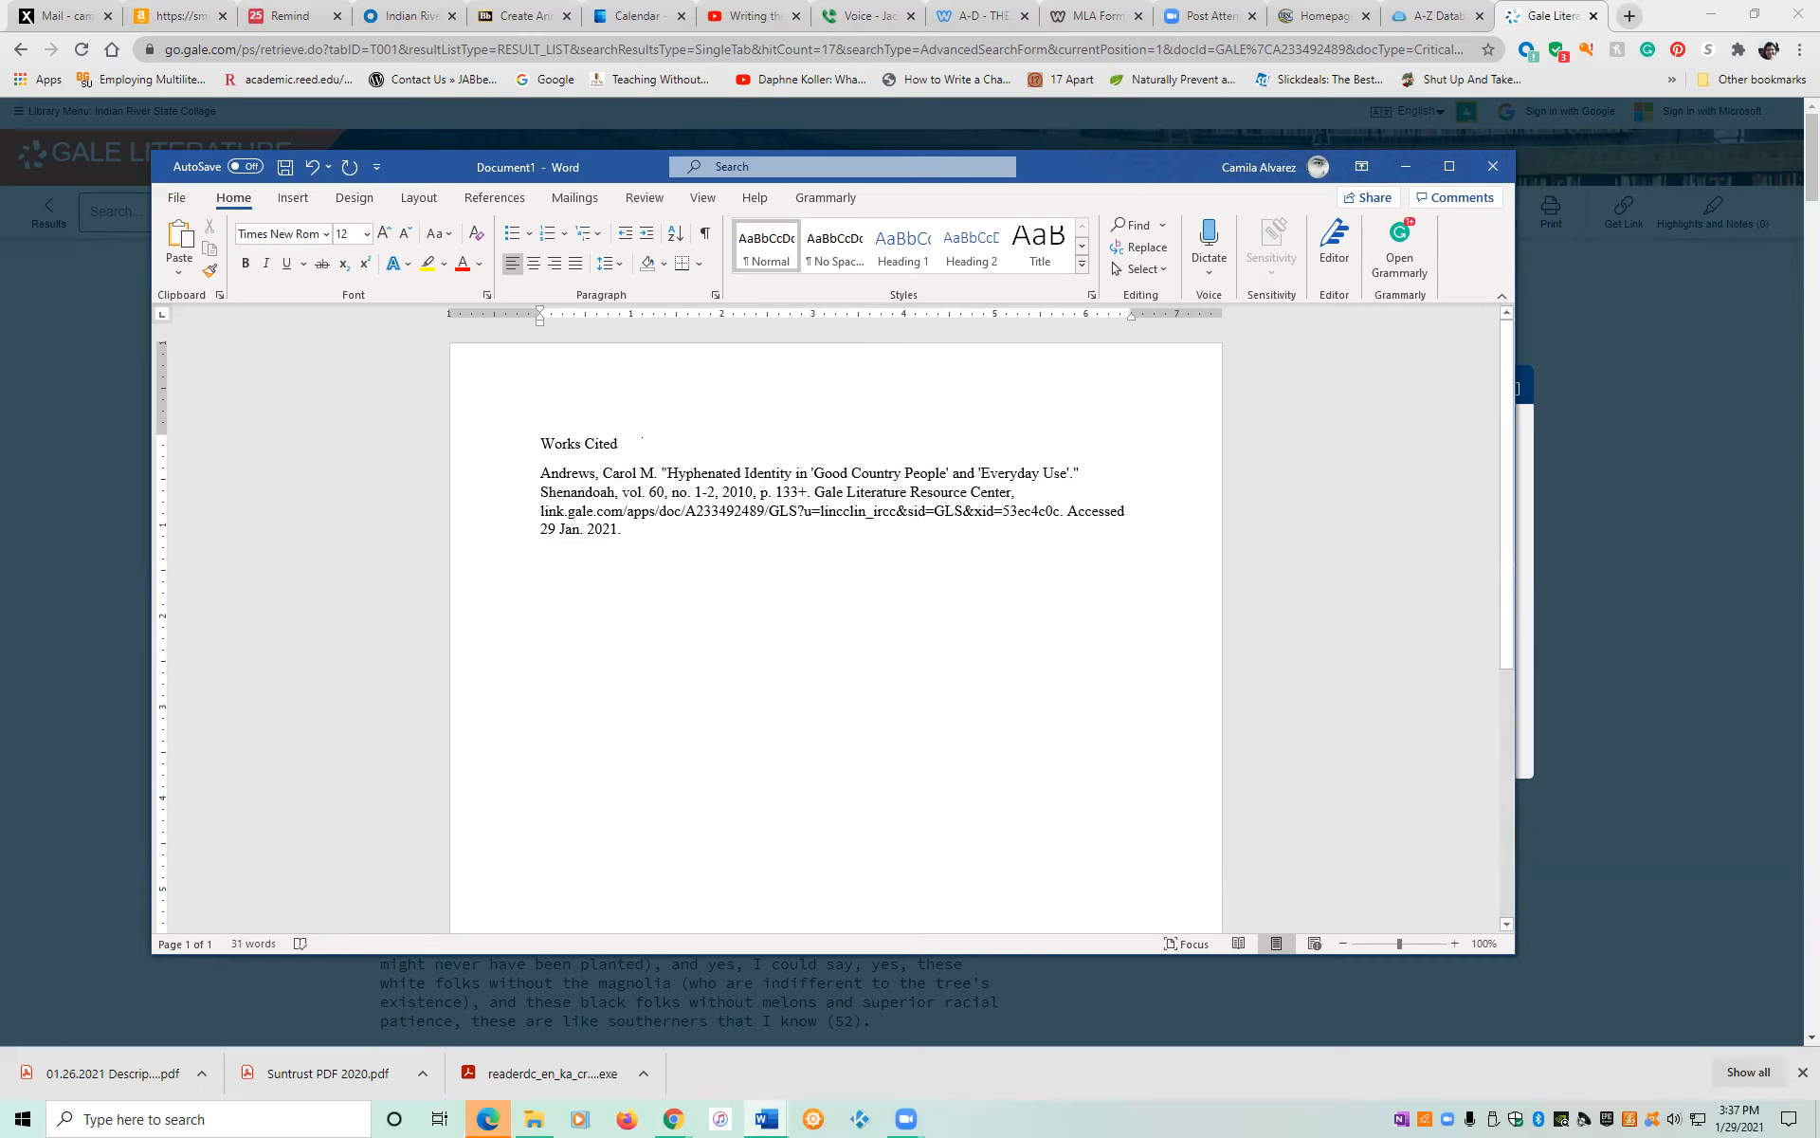
{"action": "left_click", "coordinate": [534, 445]}
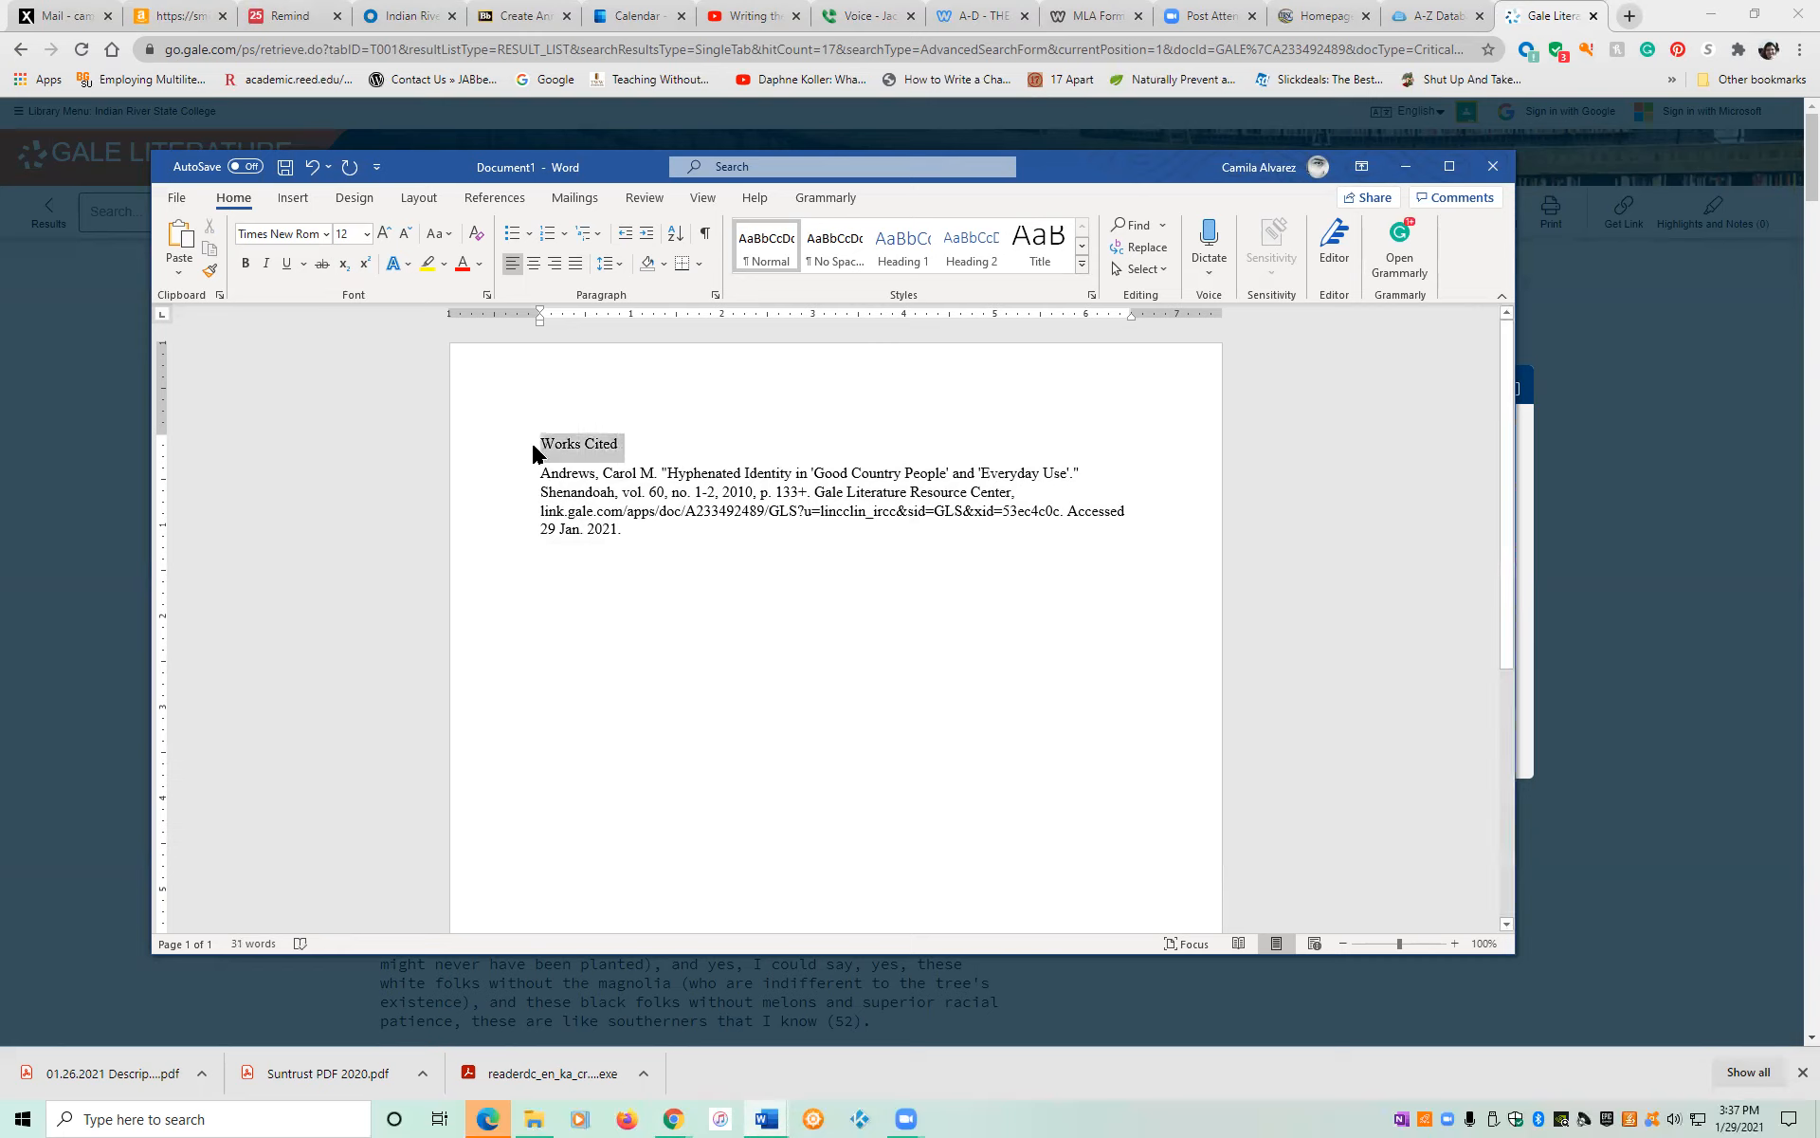
{"action": "left_click", "coordinate": [533, 263]}
{"action": "left_click", "coordinate": [723, 572]}
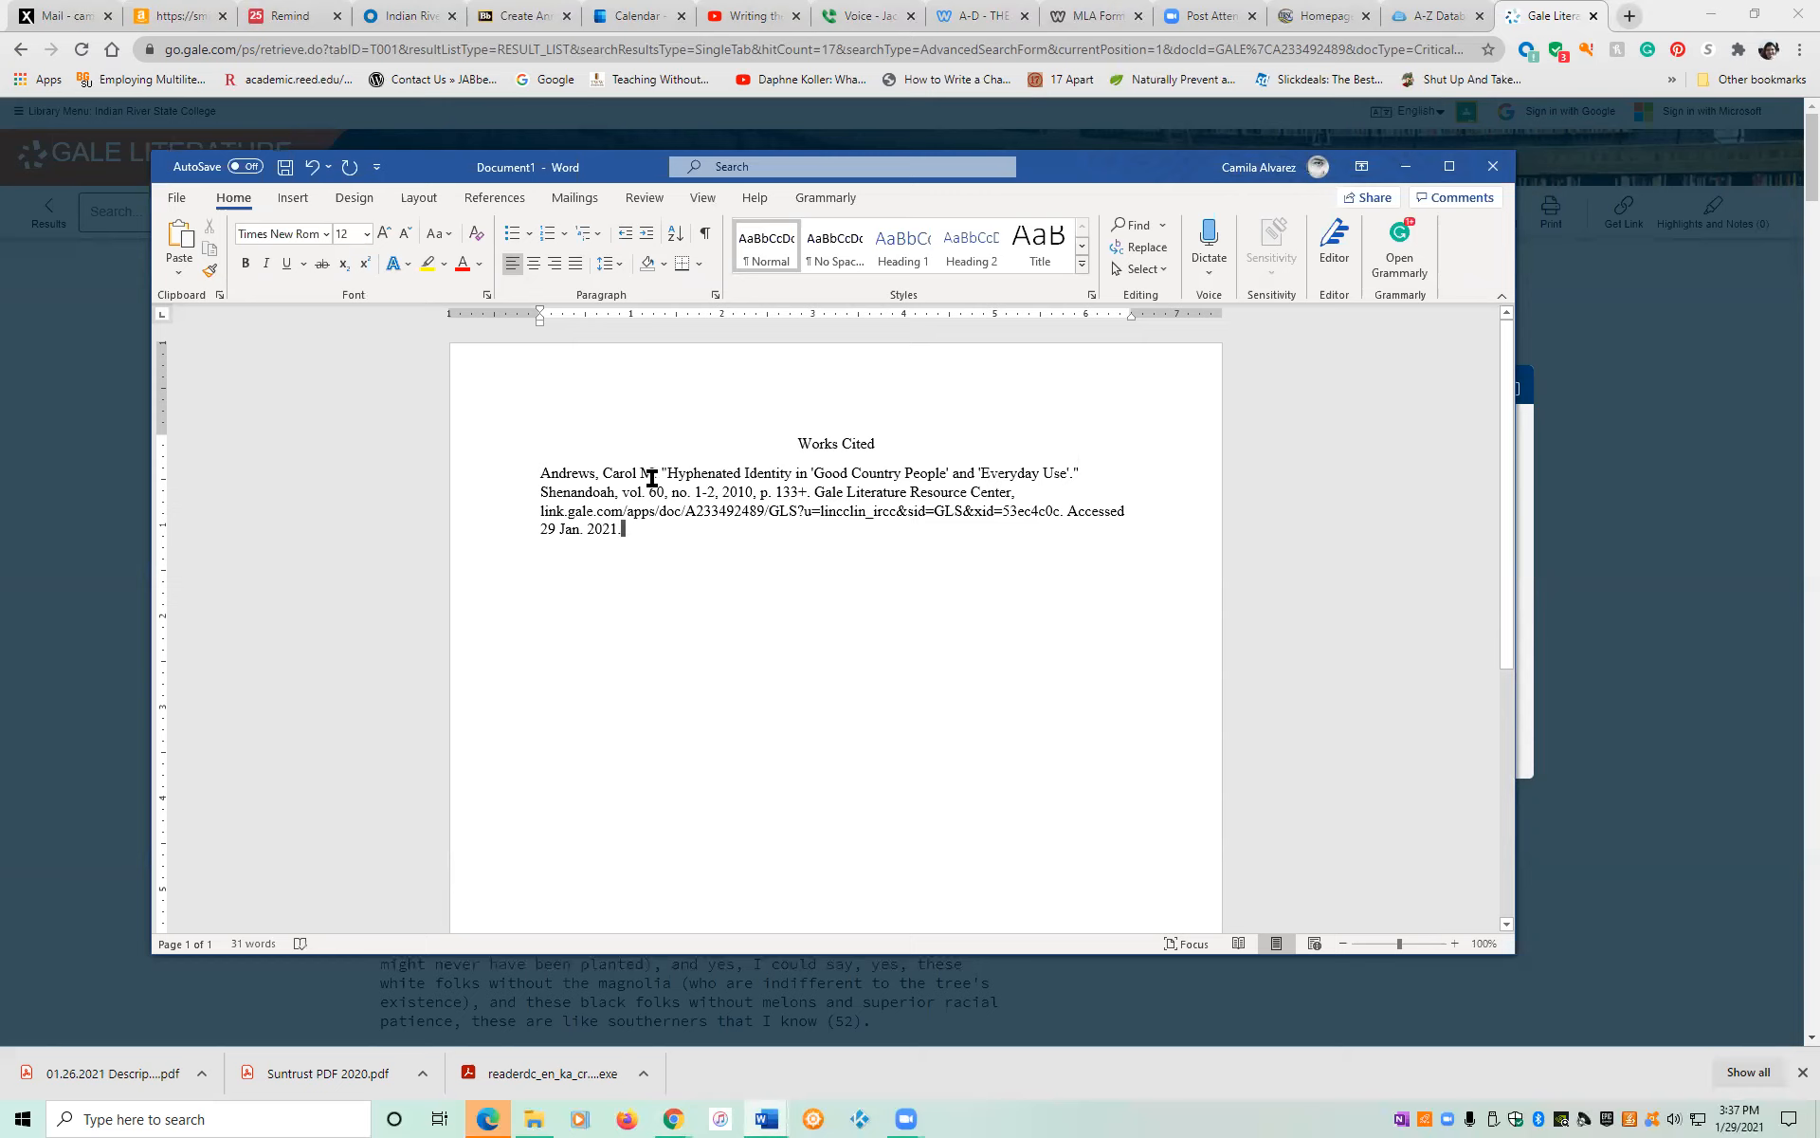
Examine the capitalization and quotation marks of the article title in the citation.
{"action": "left_click_drag", "start_coordinate": [662, 473], "coordinate": [1082, 475]}
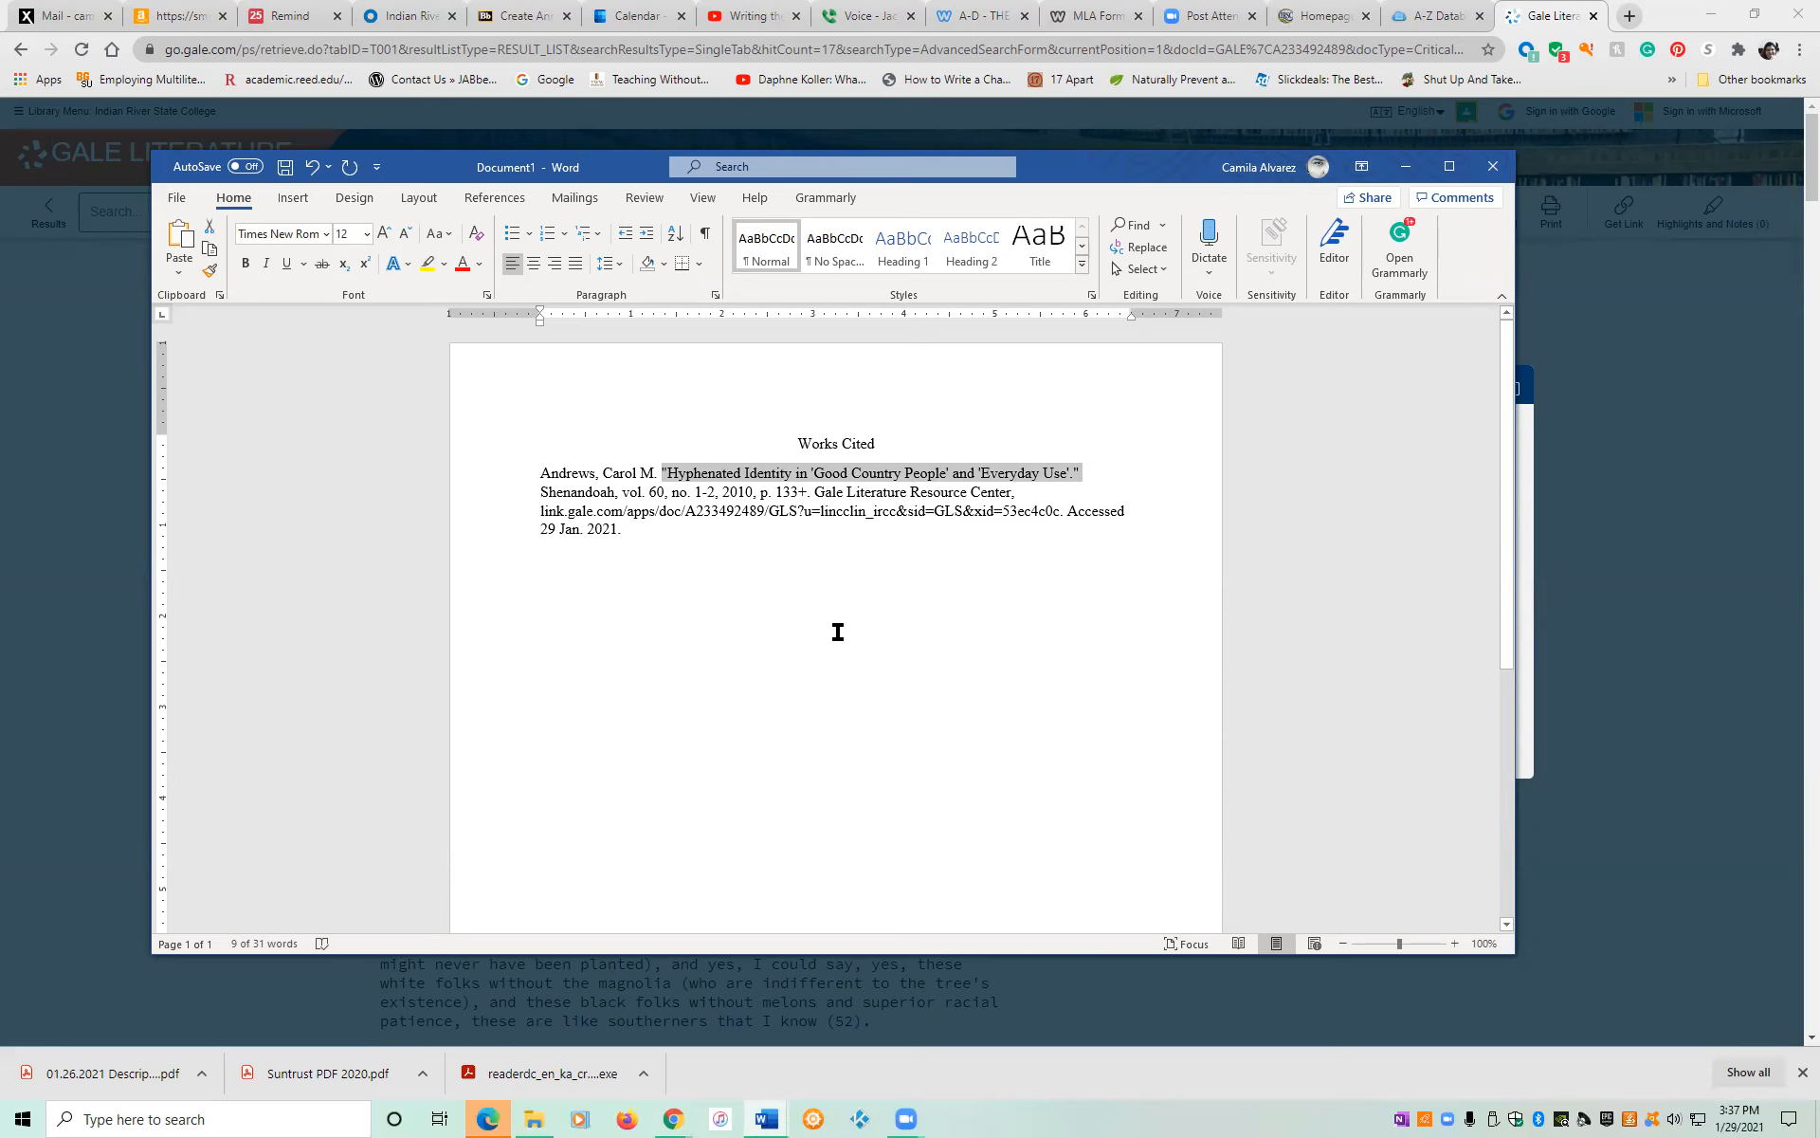
{"action": "left_click", "coordinate": [816, 690]}
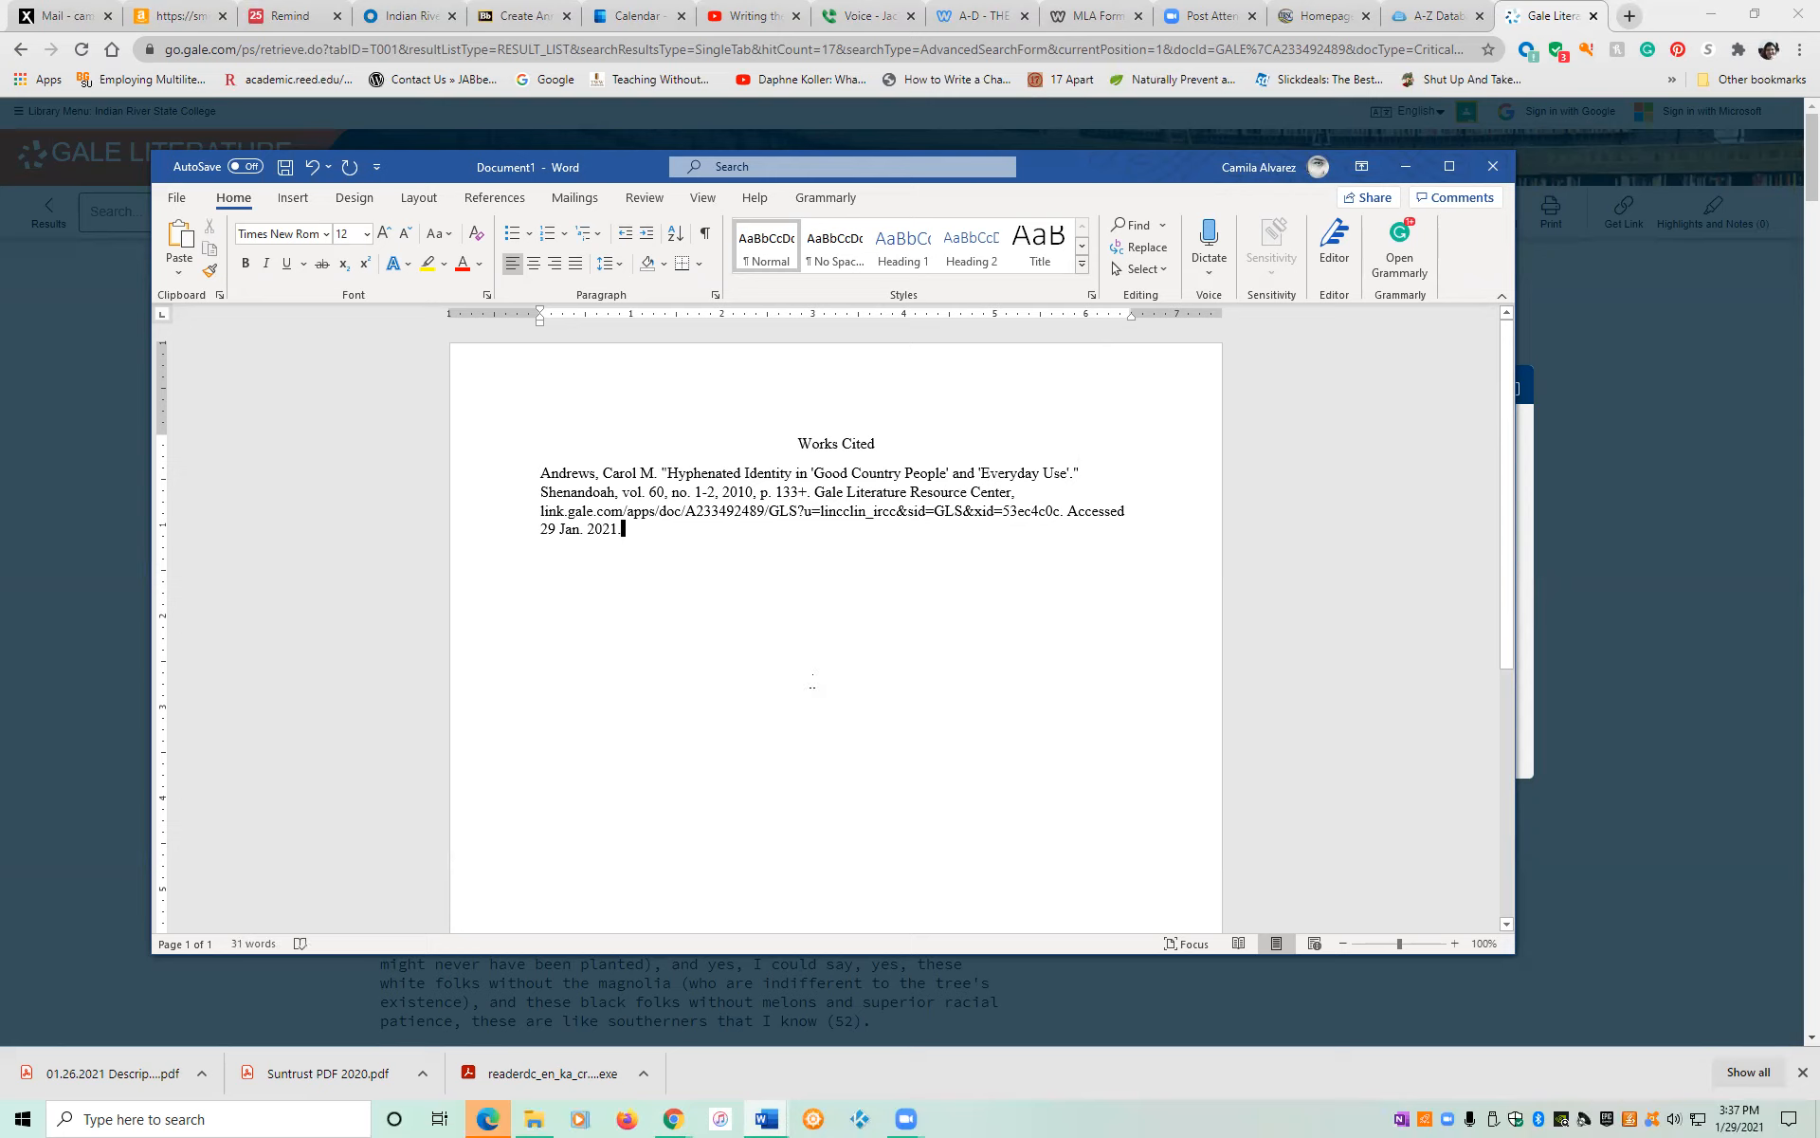
{"action": "left_click_drag", "start_coordinate": [666, 474], "coordinate": [732, 480]}
{"action": "left_click", "coordinate": [1061, 527]}
{"action": "left_click_drag", "start_coordinate": [1040, 466], "coordinate": [1071, 471]}
{"action": "left_click_drag", "start_coordinate": [744, 471], "coordinate": [1042, 473]}
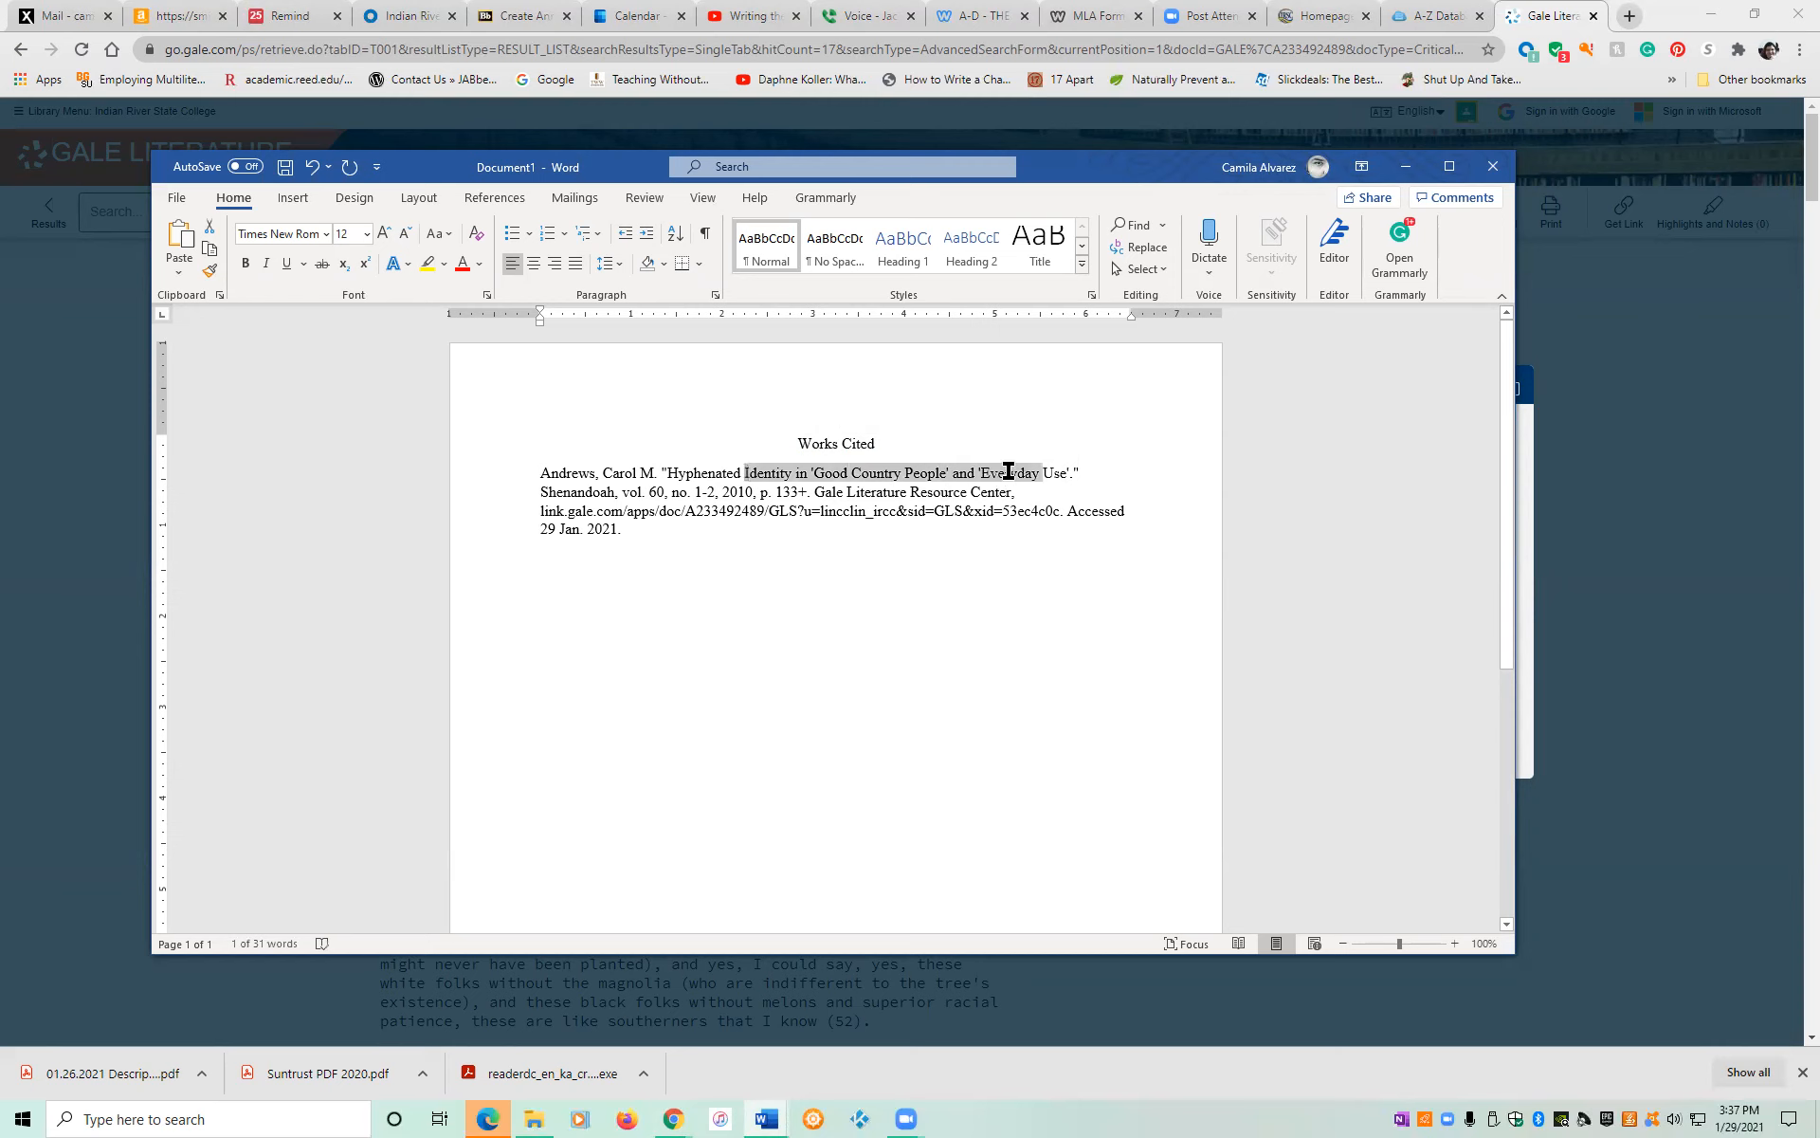
Add the note lines "Articles The A An", "Conjunctions" and "Prepositions" below the citation.
{"action": "left_click", "coordinate": [769, 667]}
{"action": "key", "text": "Return"}
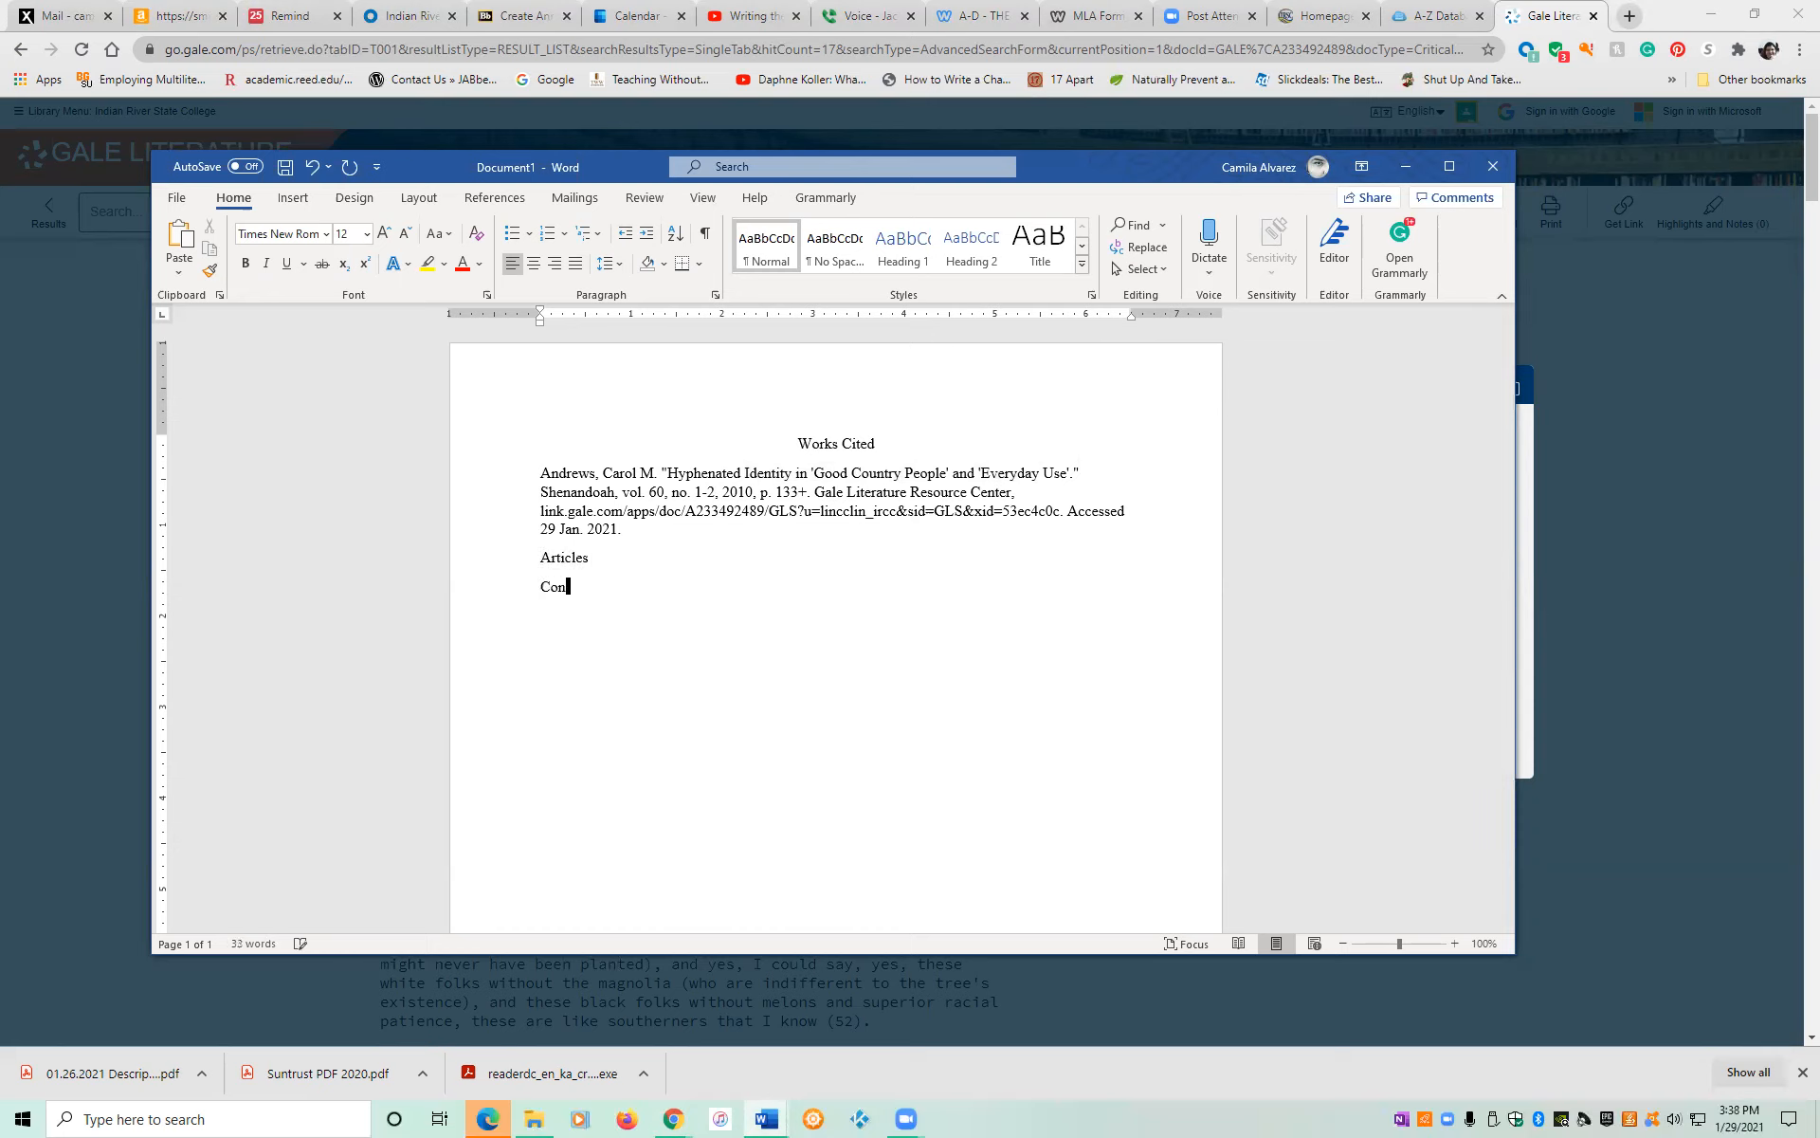
{"action": "type", "text": "Prepositions"}
{"action": "key", "text": "Up"}
{"action": "type", "text": "The A An"}
Complete the Conjunctions note with the words "For and Nor But Or Yet So".
{"action": "key", "text": "Down"}
{"action": "type", "text": "FANB"}
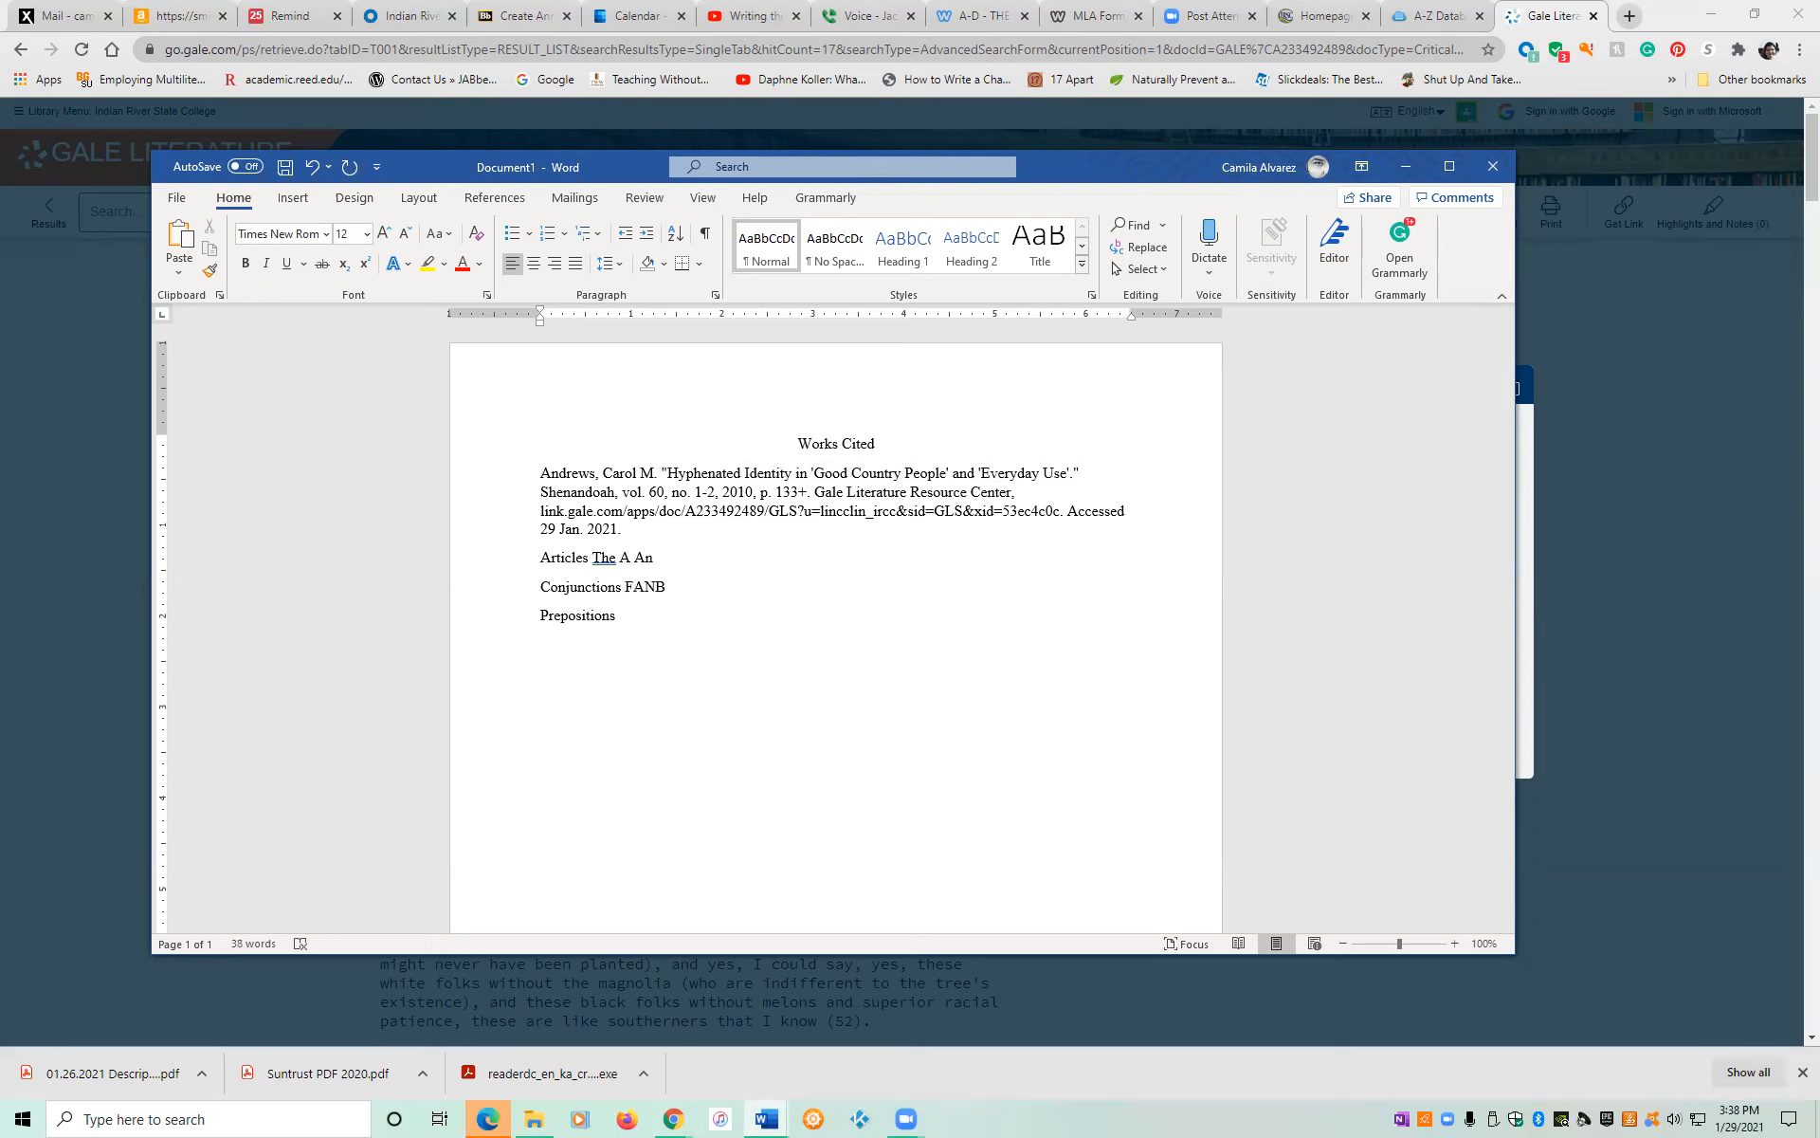
{"action": "type", "text": "OYS"}
{"action": "key", "text": "Left"}
{"action": "key", "text": "Left"}
{"action": "key", "text": "Left"}
{"action": "key", "text": "Left"}
{"action": "key", "text": "Left"}
{"action": "key", "text": "Left"}
{"action": "key", "text": "Right"}
{"action": "key", "text": "Right"}
{"action": "key", "text": "Right"}
{"action": "key", "text": "Right"}
{"action": "key", "text": "Right"}
{"action": "type", "text": "o"}
{"action": "key", "text": "Left"}
{"action": "key", "text": "Left"}
{"action": "type", "text": "et"}
{"action": "left_click", "coordinate": [679, 586]}
{"action": "type", "text": "r oy"}
{"action": "key", "text": "BackSpace"}
{"action": "key", "text": "BackSpace"}
{"action": "type", "text": "ut"}
{"action": "left_click", "coordinate": [657, 586]}
{"action": "type", "text": "FANor"}
{"action": "left_click", "coordinate": [644, 586]}
{"action": "type", "text": "nd"}
{"action": "left_click", "coordinate": [634, 586]}
{"action": "type", "text": "or"}
Extend the Prepositions note with a dash followed by "in out up down 5 or more letters".
{"action": "left_click", "coordinate": [618, 615]}
{"action": "type", "text": "--"}
{"action": "type", "text": "in "}
{"action": "type", "text": "out "}
{"action": "type", "text": "up down"}
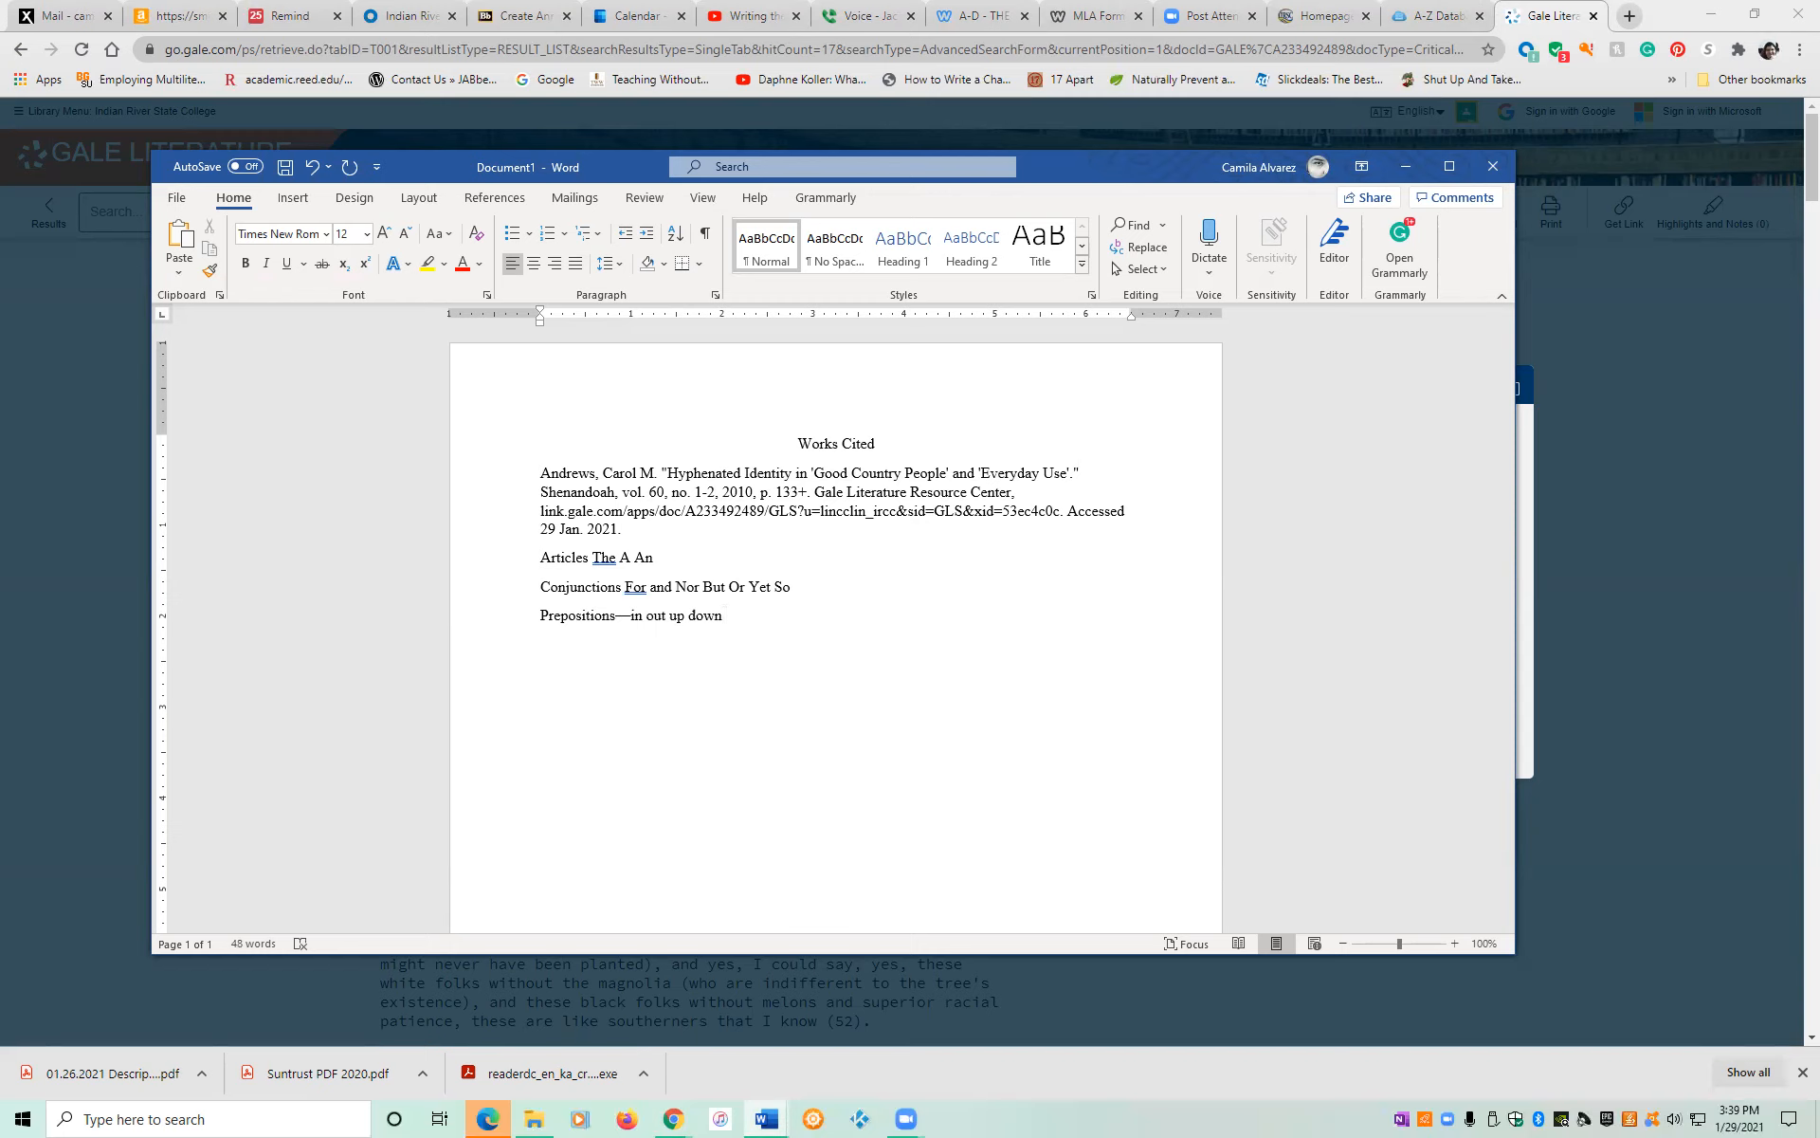
{"action": "type", "text": "5 or more letters"}
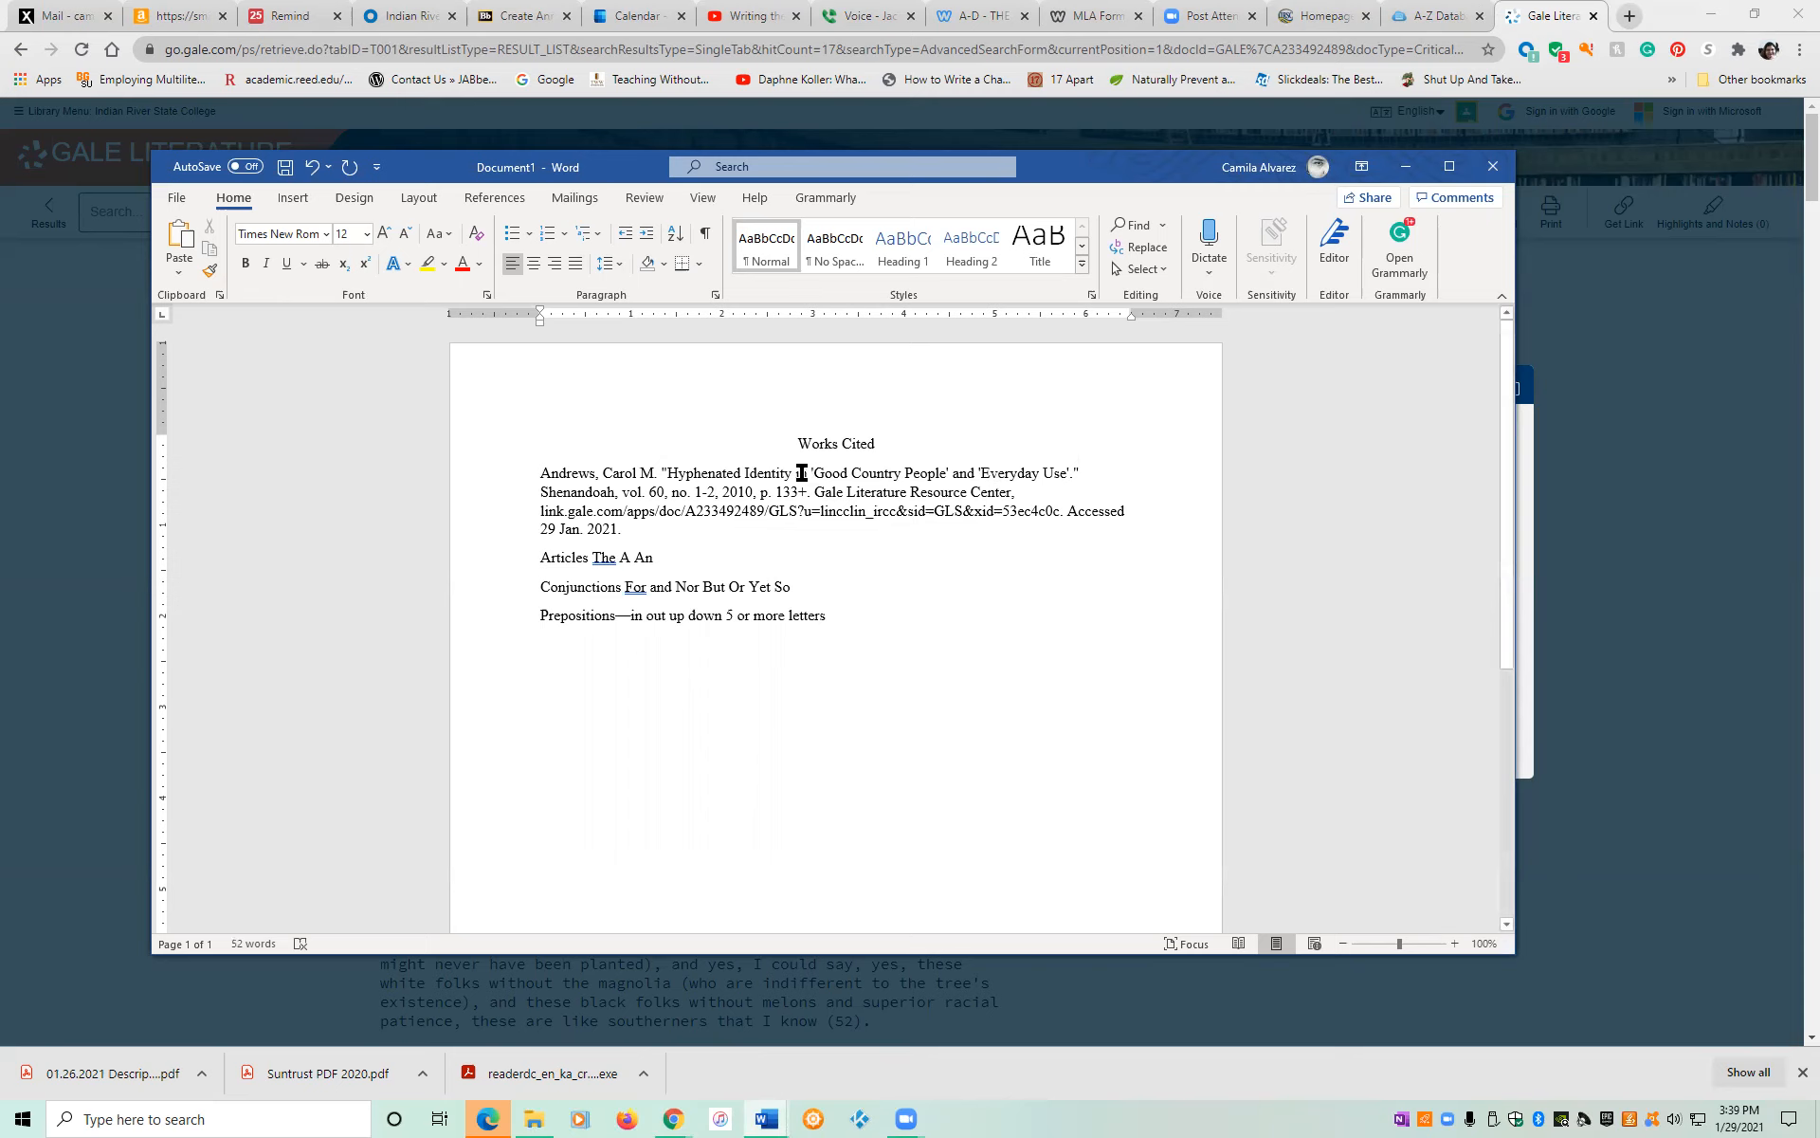
Compare "in" and "and" in the citation's article title with the Prepositions and Conjunctions notes.
{"action": "left_click_drag", "start_coordinate": [831, 616], "coordinate": [538, 618]}
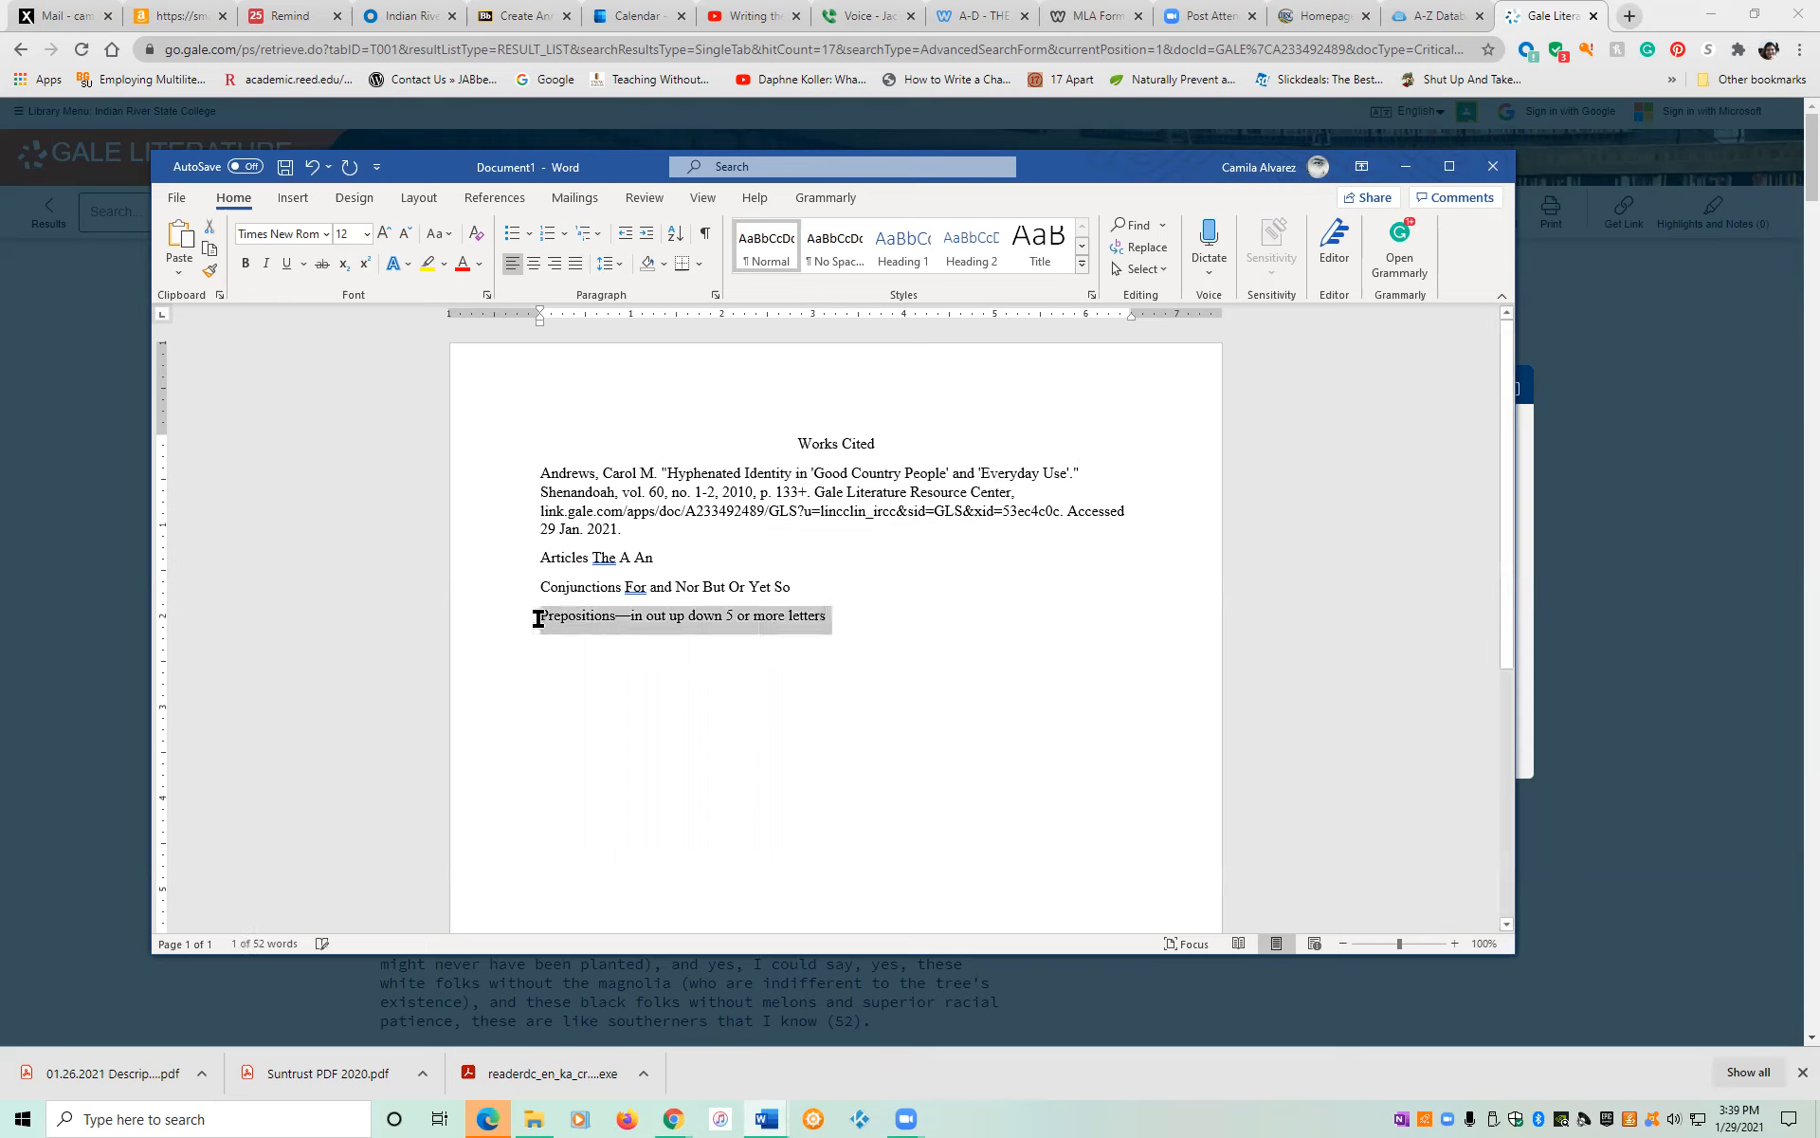
{"action": "left_click", "coordinate": [668, 616]}
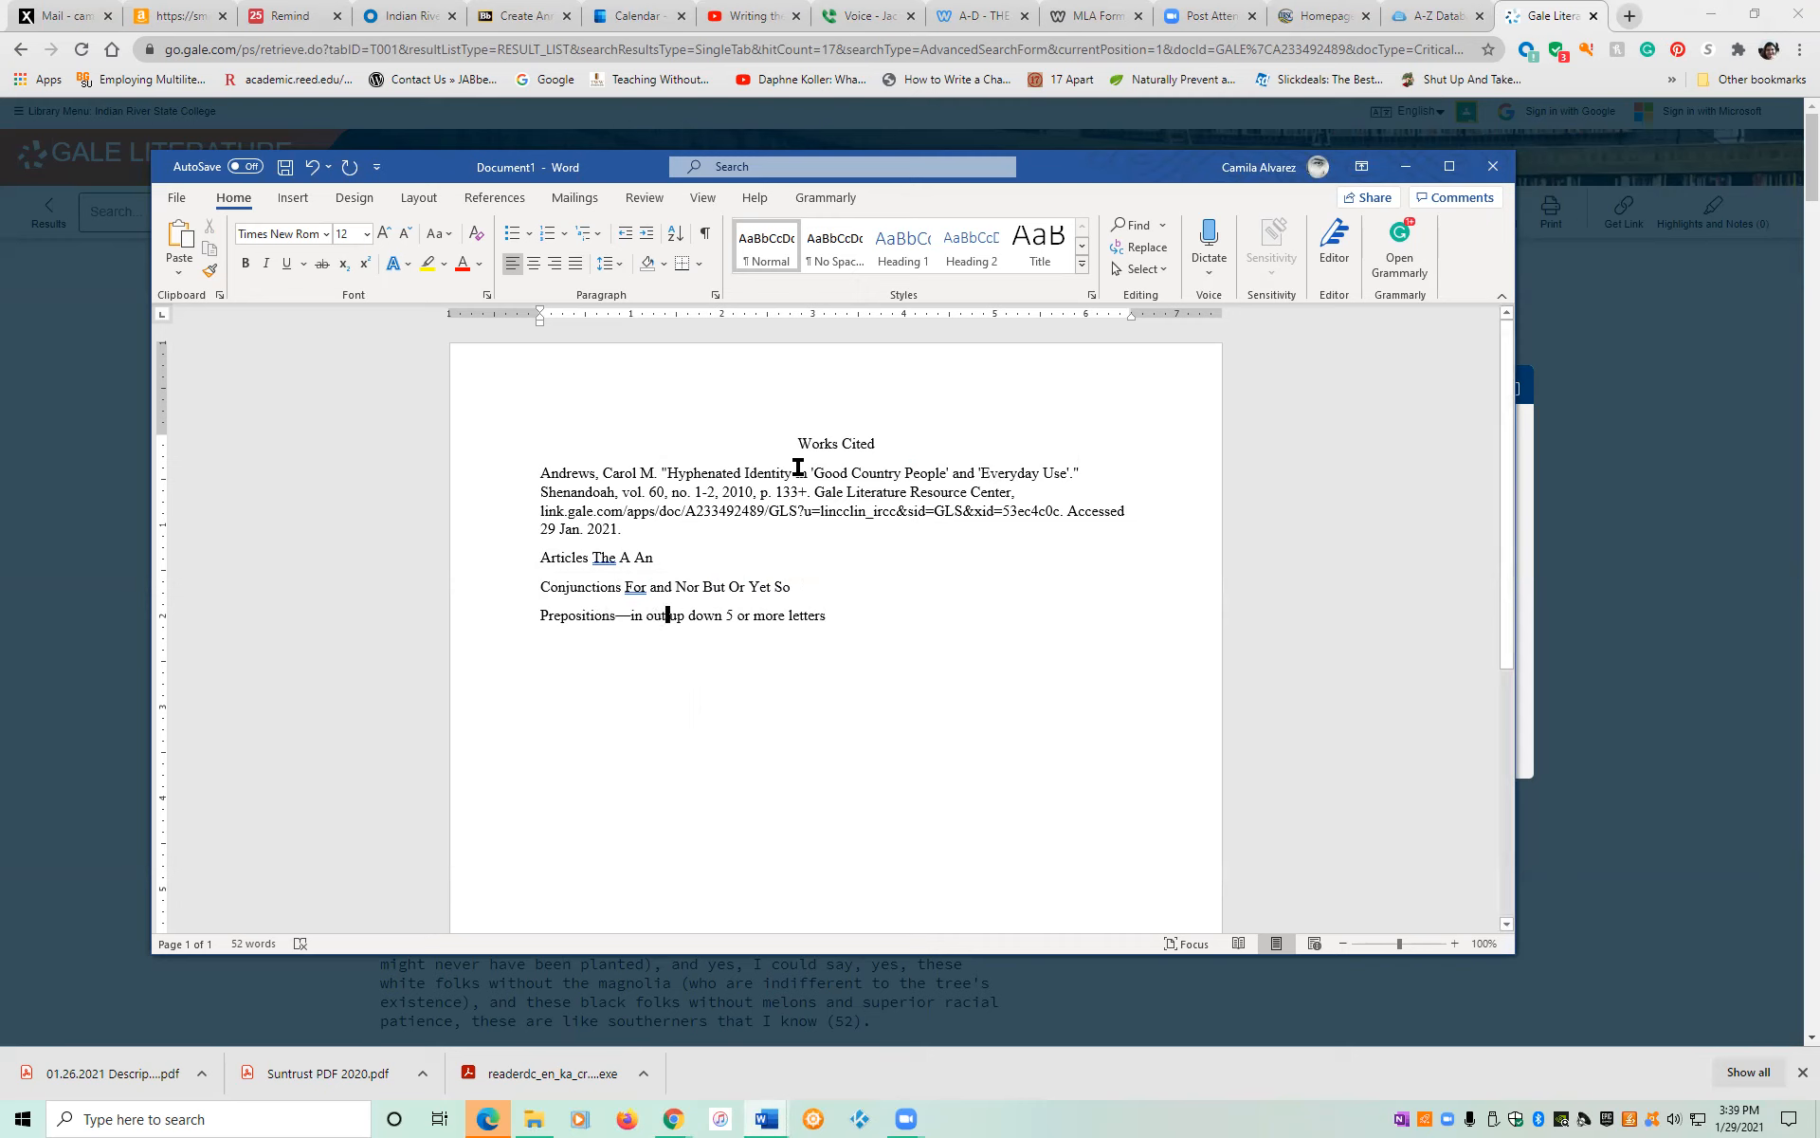
{"action": "left_click_drag", "start_coordinate": [851, 472], "coordinate": [744, 473]}
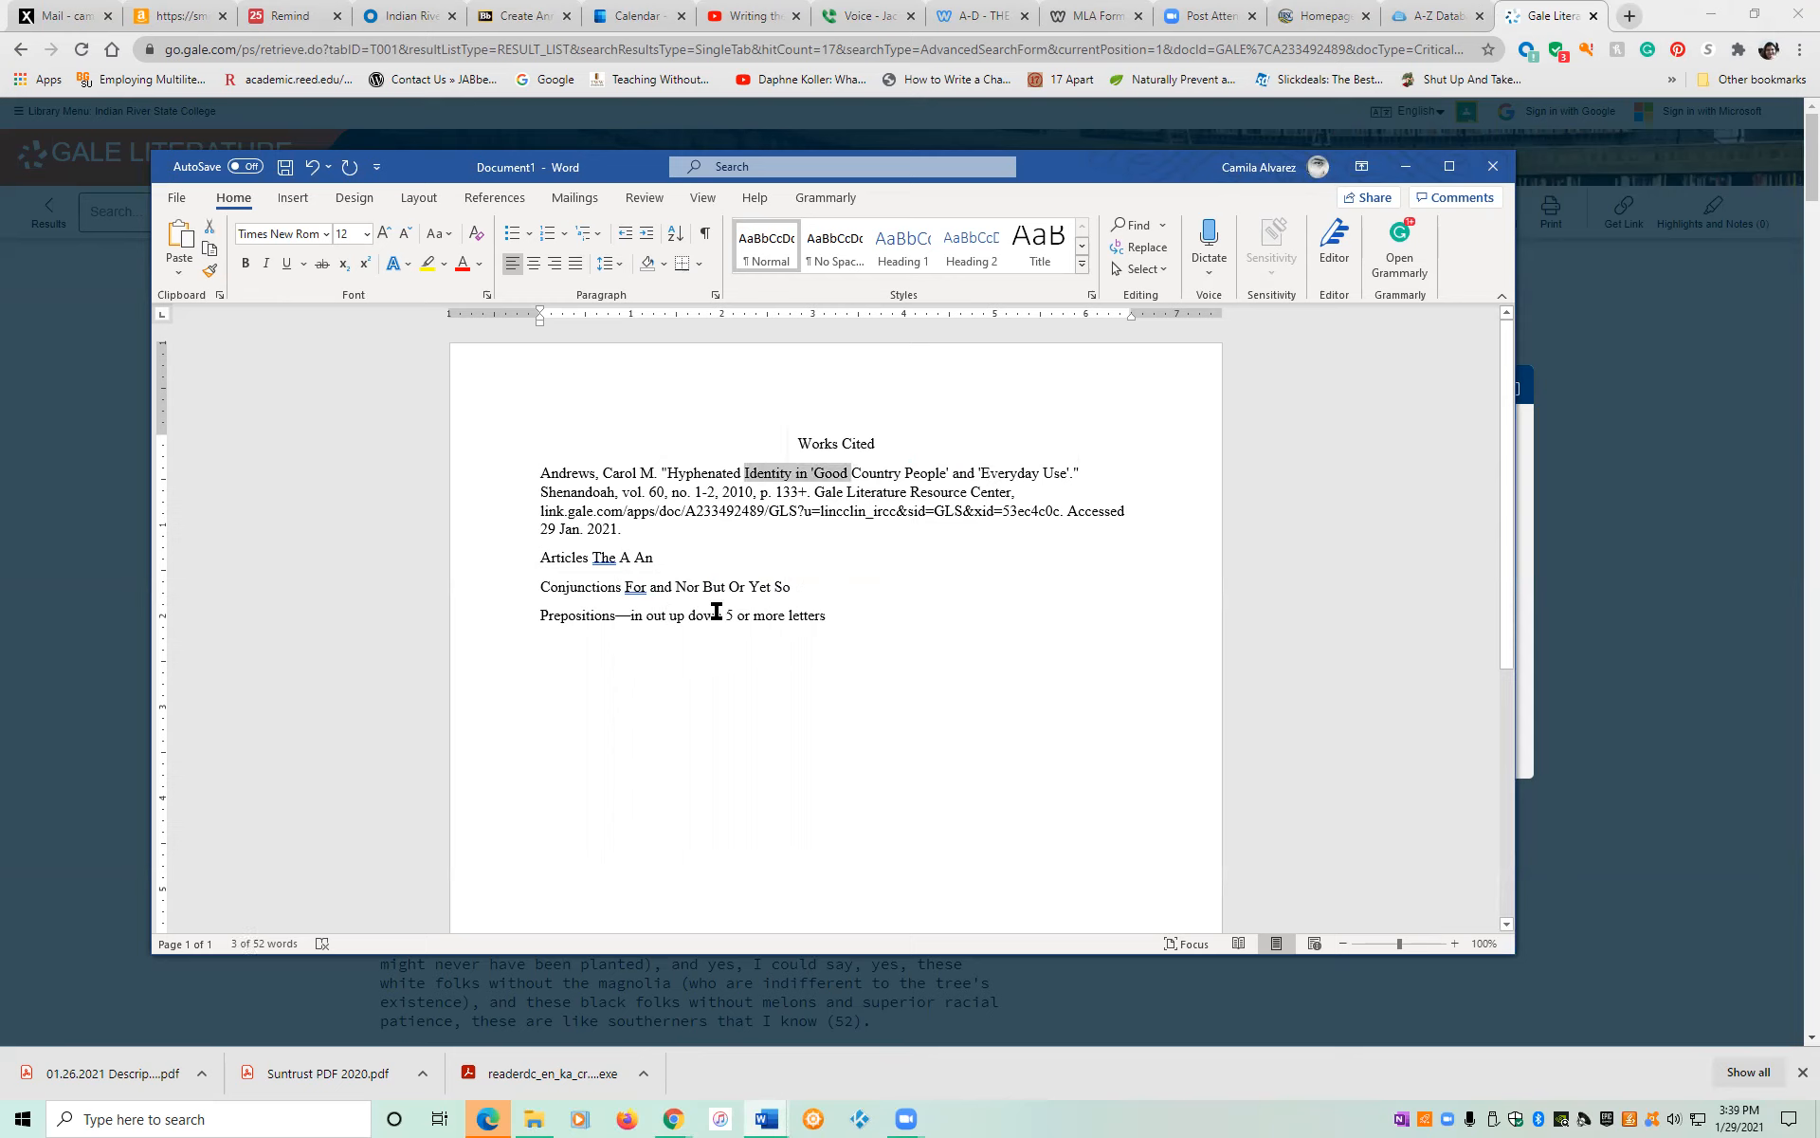
{"action": "left_click_drag", "start_coordinate": [981, 473], "coordinate": [949, 479]}
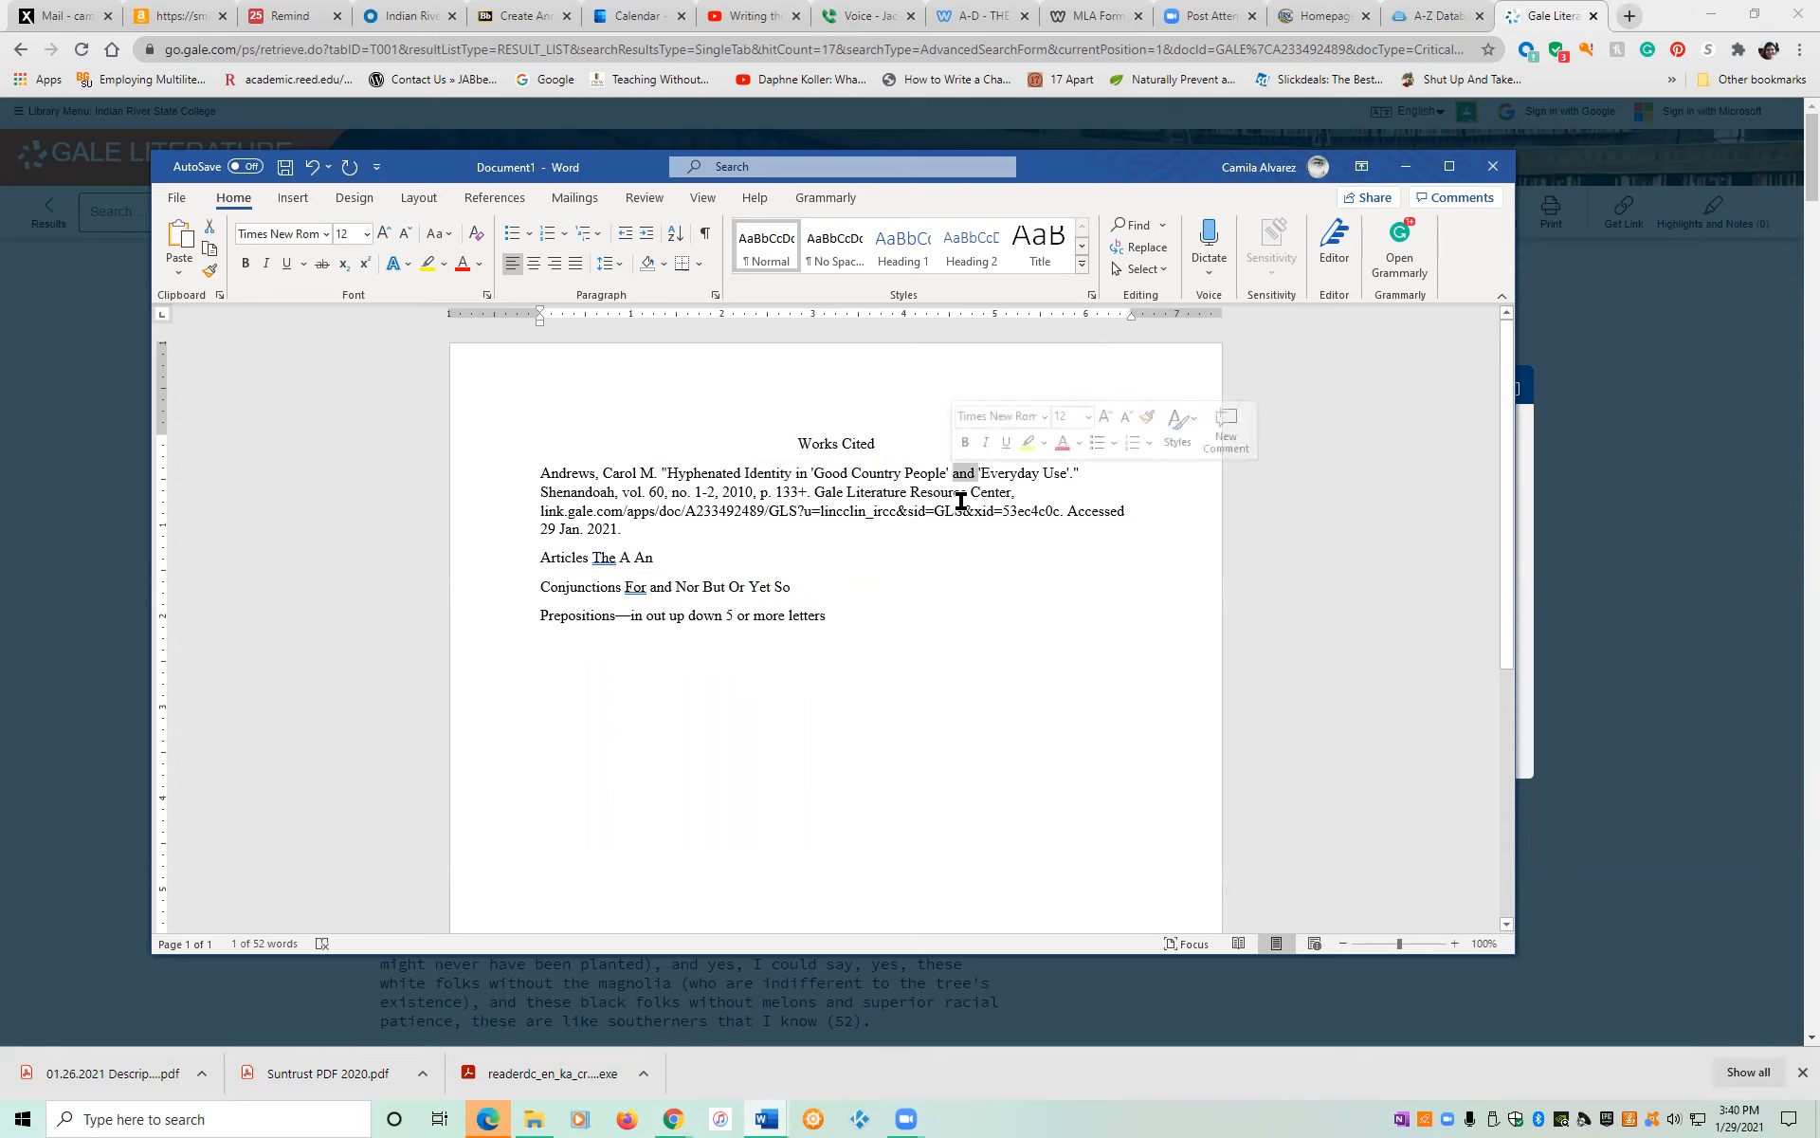
{"action": "left_click_drag", "start_coordinate": [543, 589], "coordinate": [801, 587]}
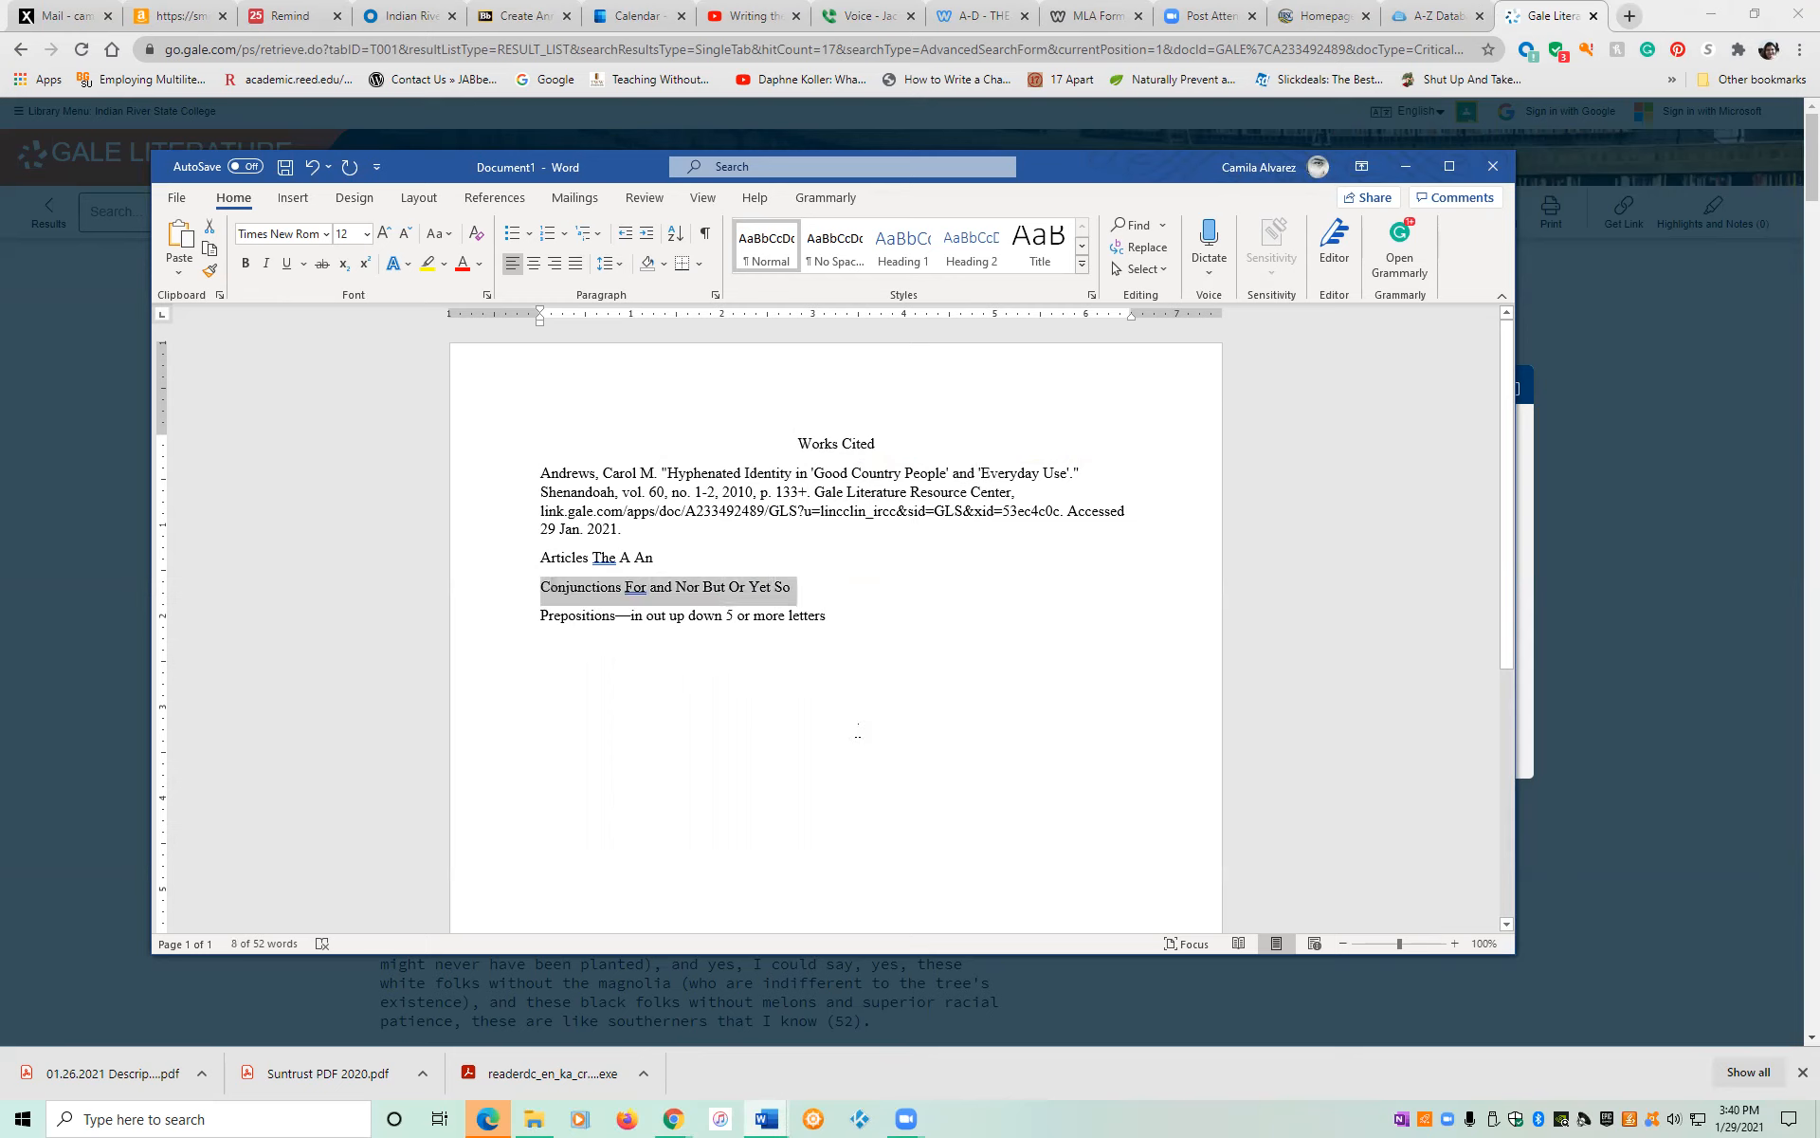
{"action": "left_click", "coordinate": [830, 615]}
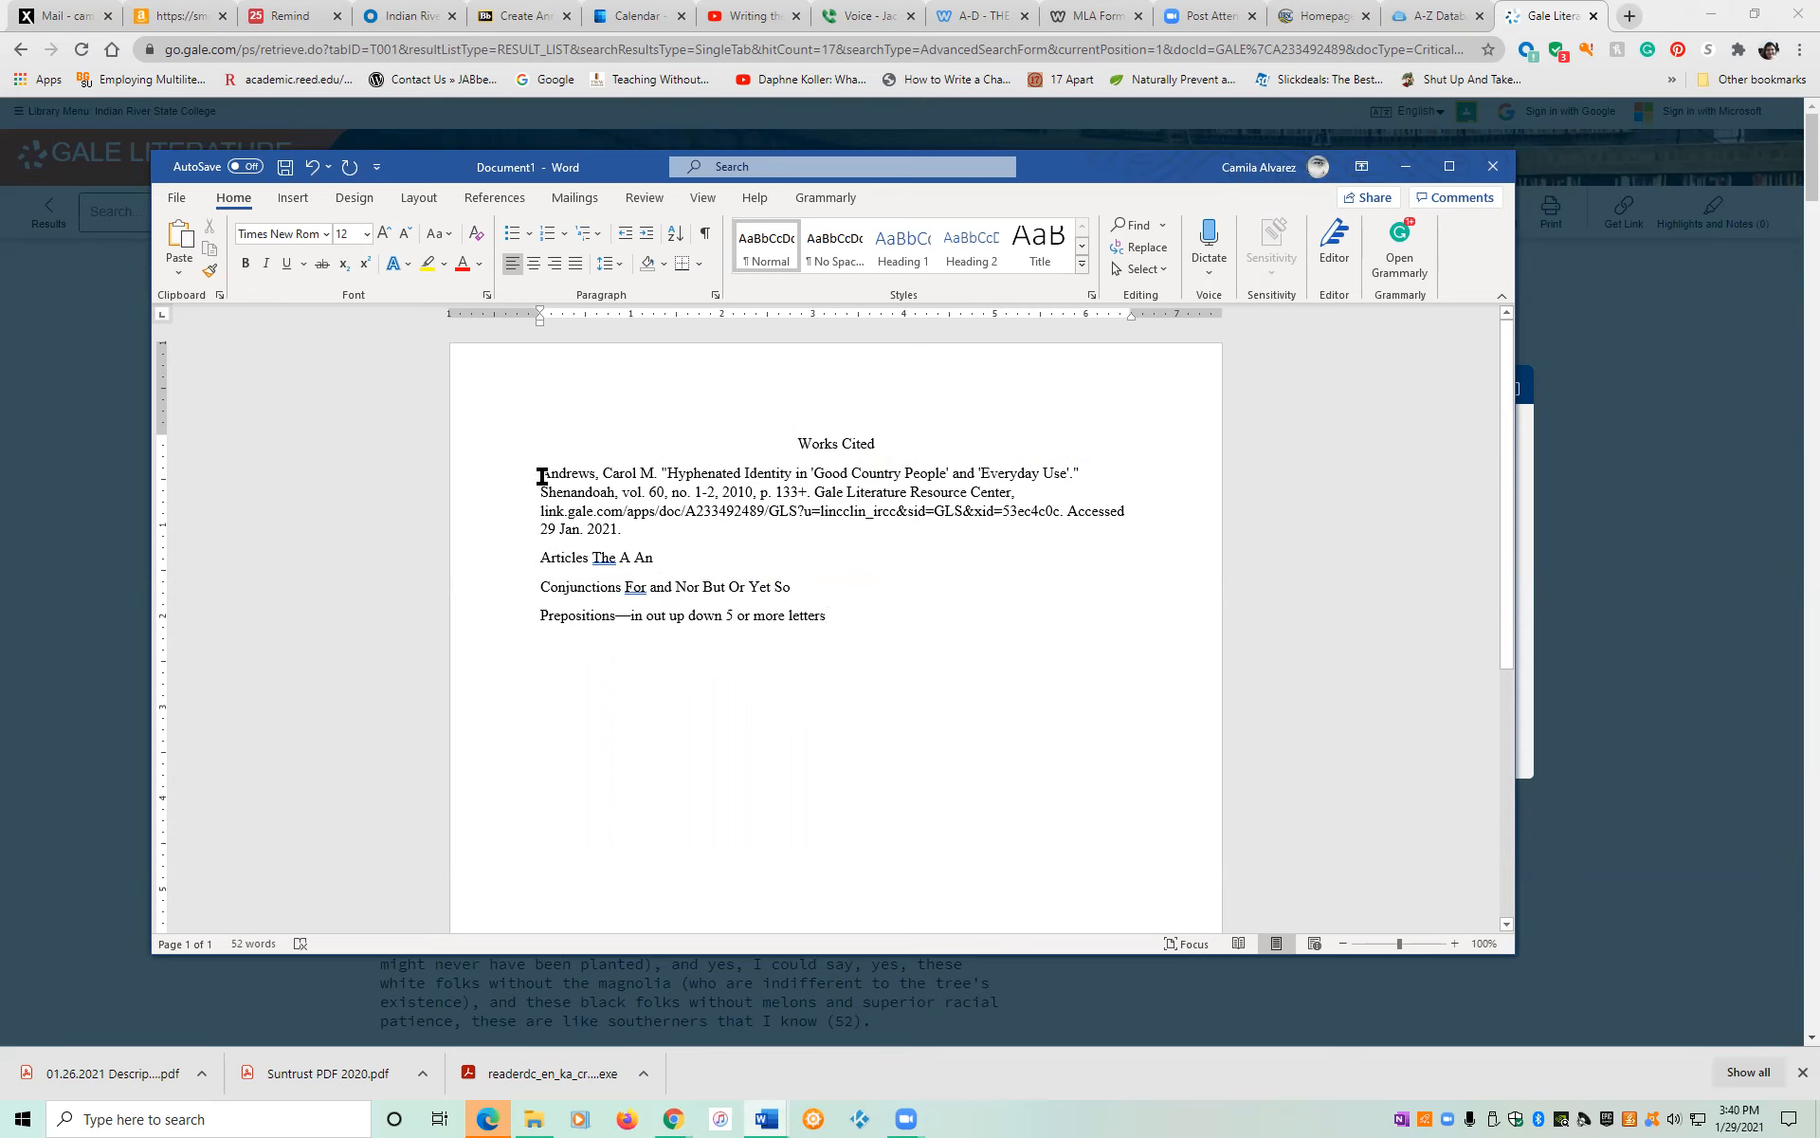
Set the citation paragraph's spacing after to 0 pt and its line spacing to Double.
{"action": "left_click_drag", "start_coordinate": [536, 474], "coordinate": [634, 525]}
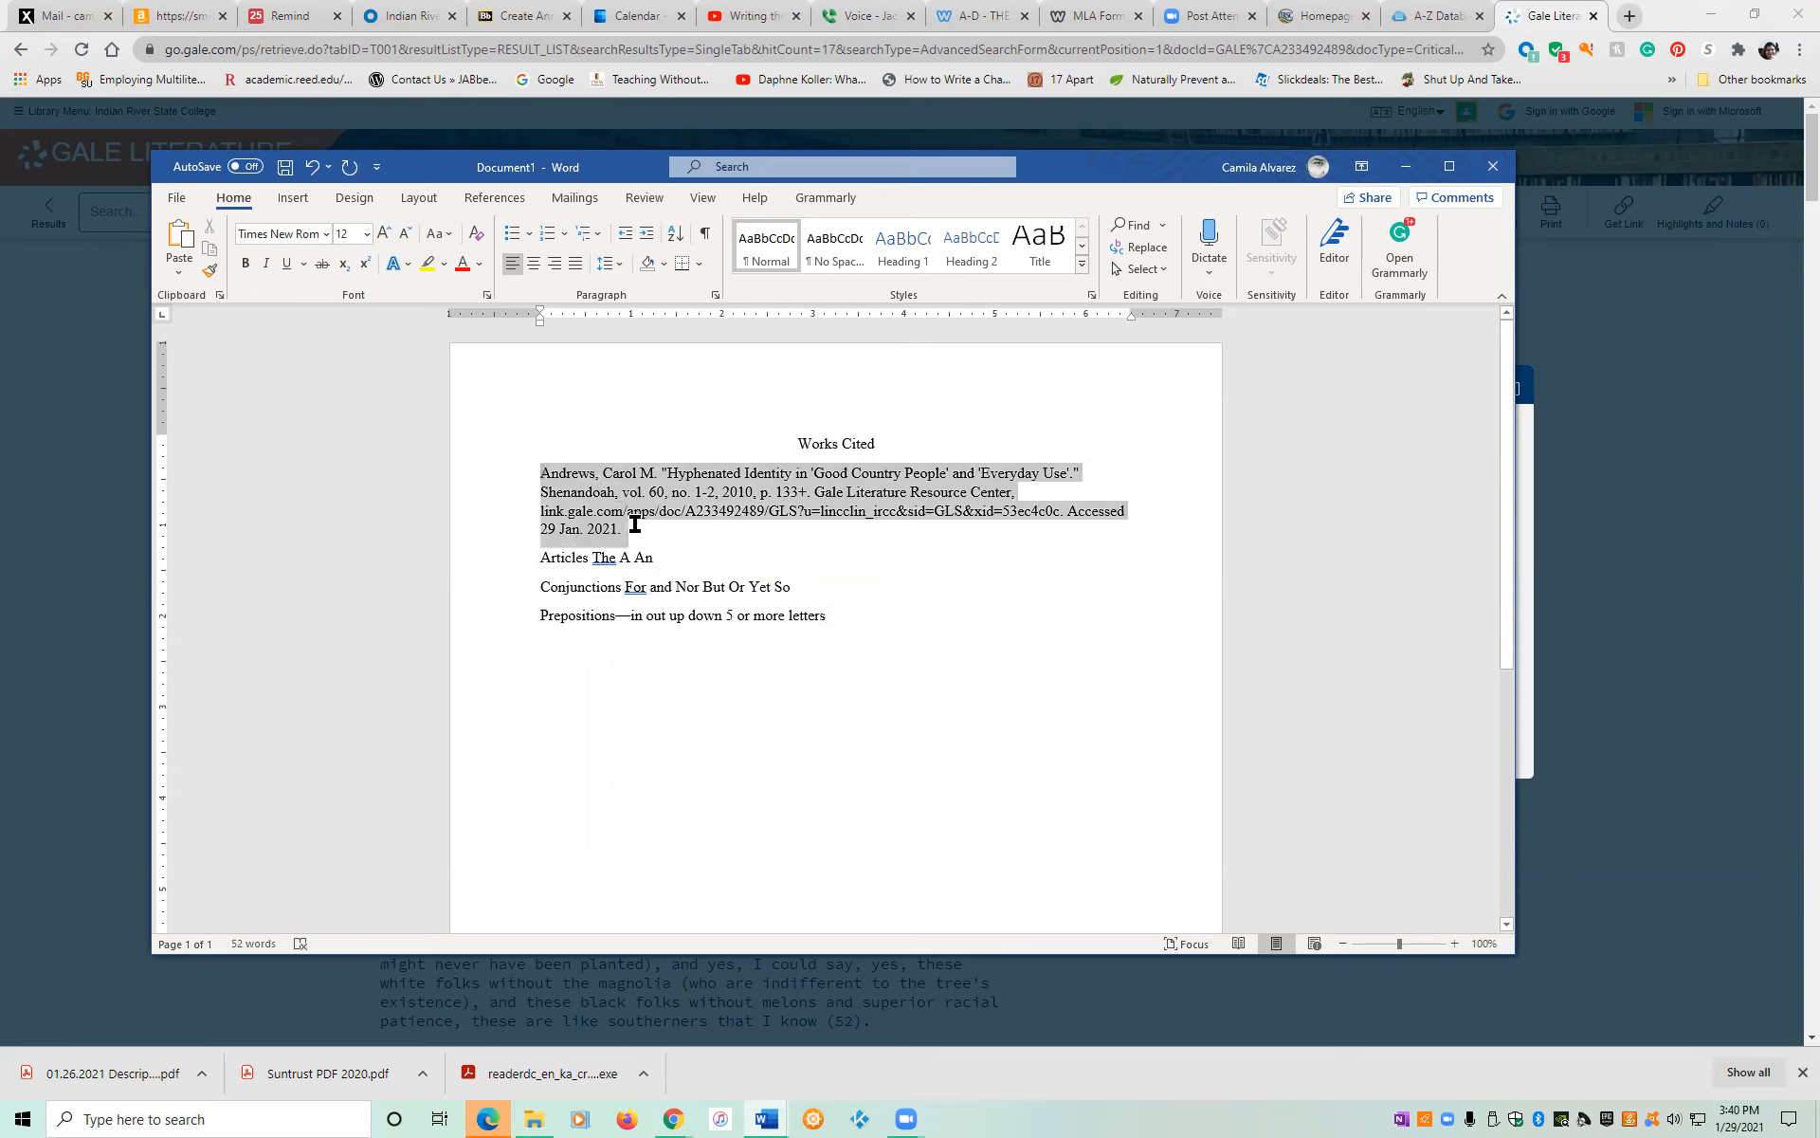
{"action": "right_click", "coordinate": [572, 505]}
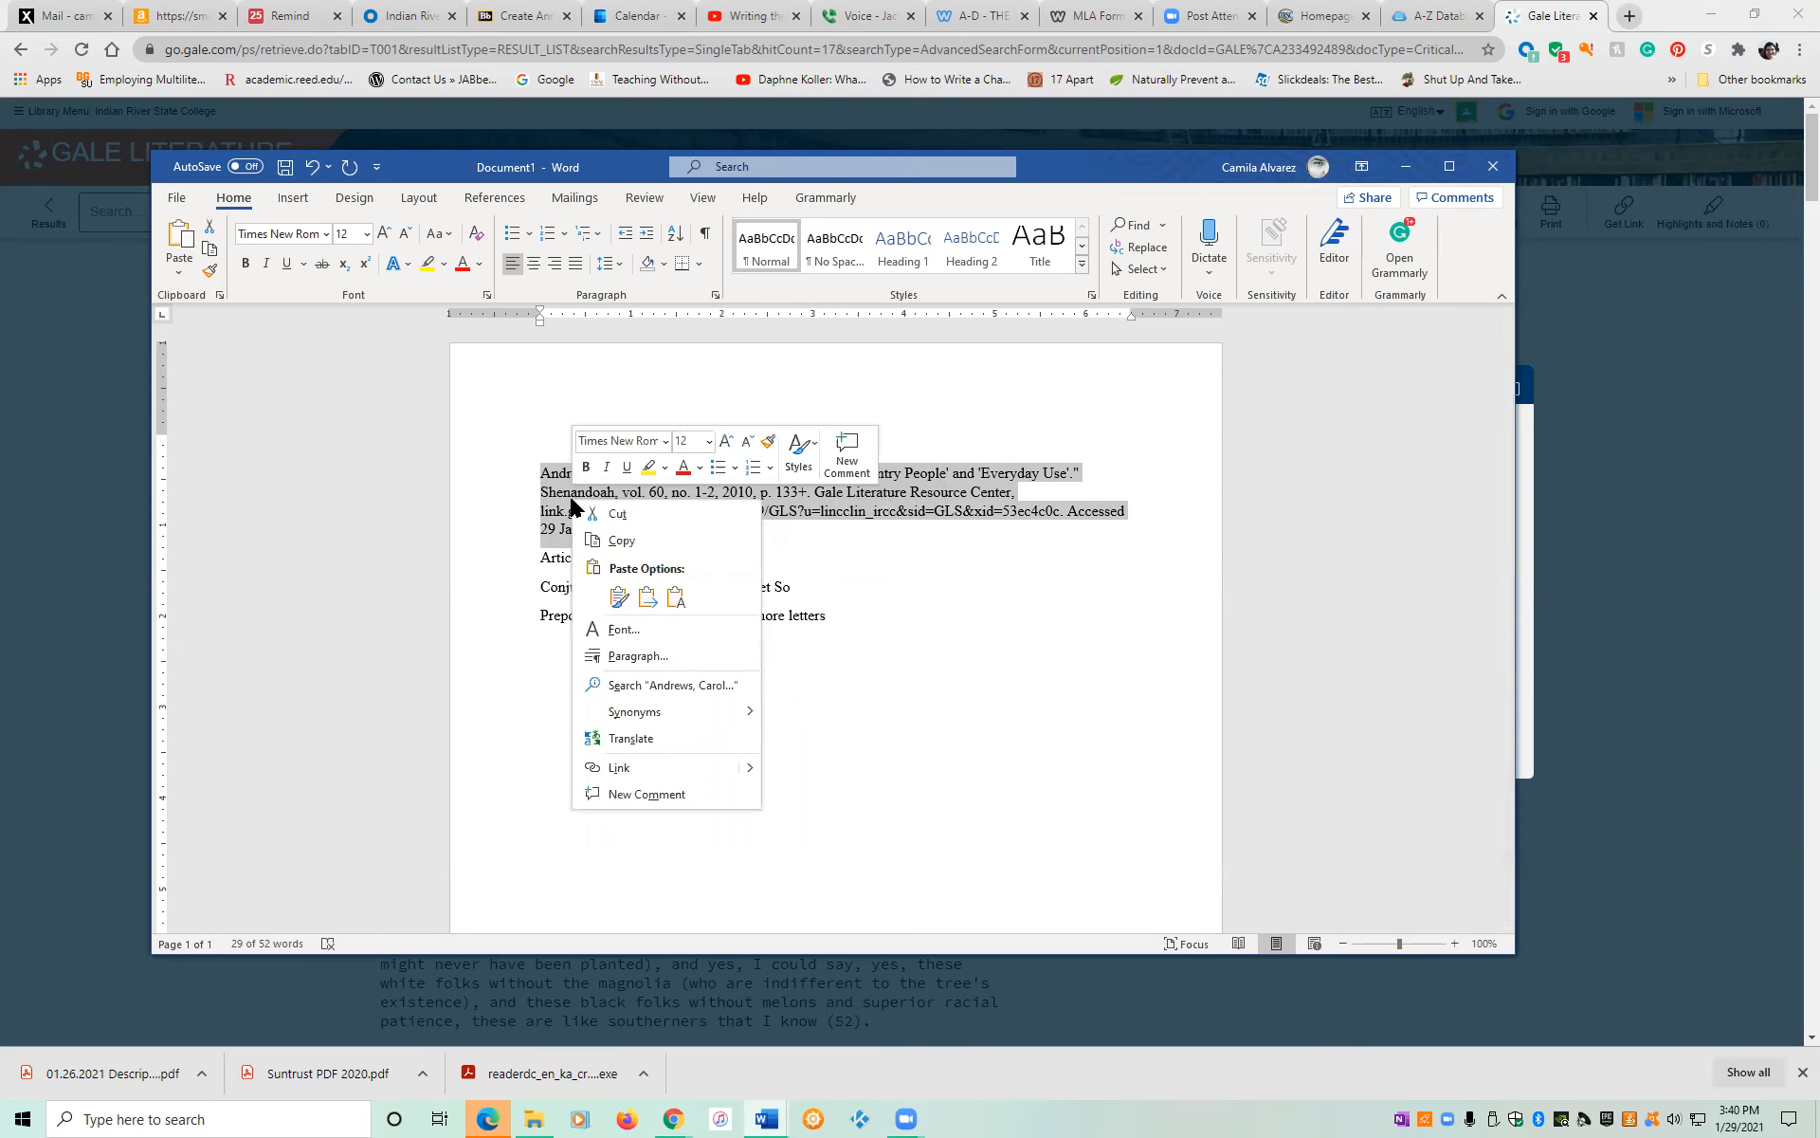
{"action": "left_click", "coordinate": [639, 656]}
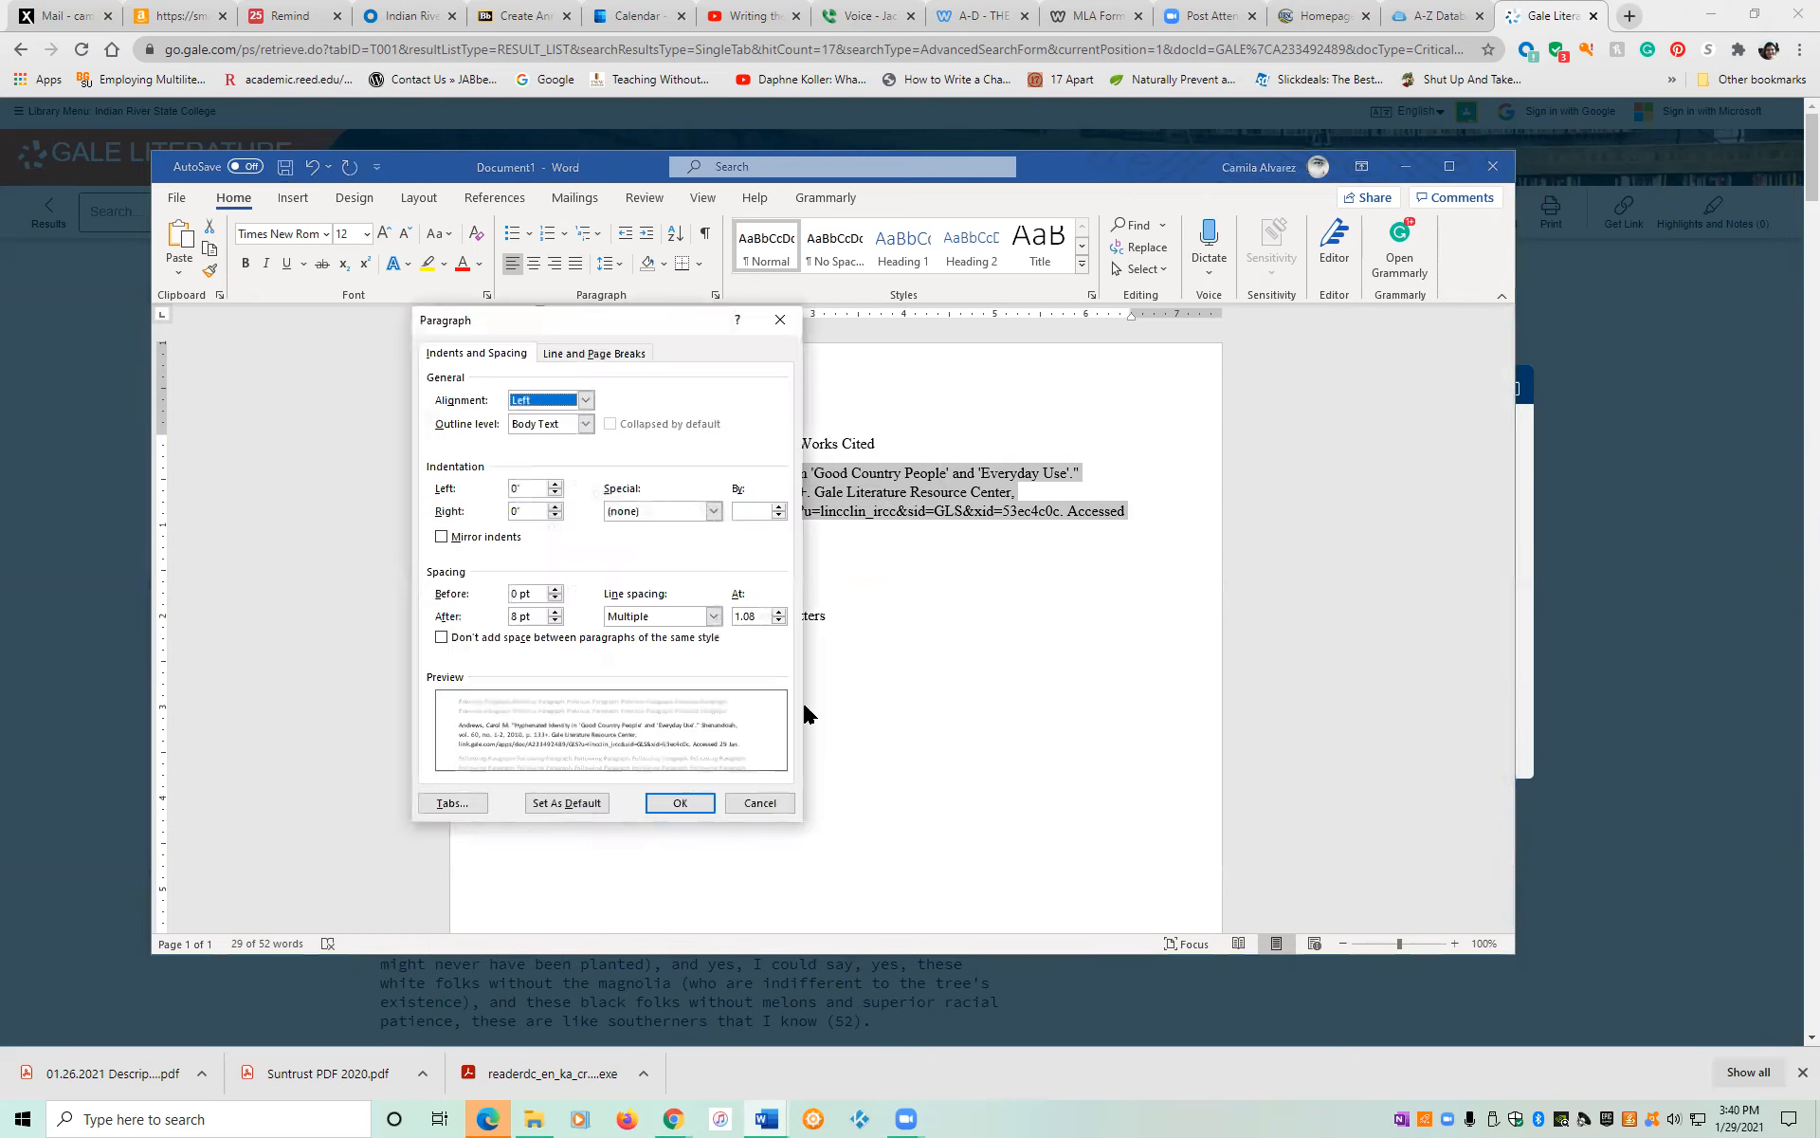
{"action": "left_click", "coordinate": [555, 621]}
{"action": "left_click", "coordinate": [555, 621]}
{"action": "left_click", "coordinate": [640, 618]}
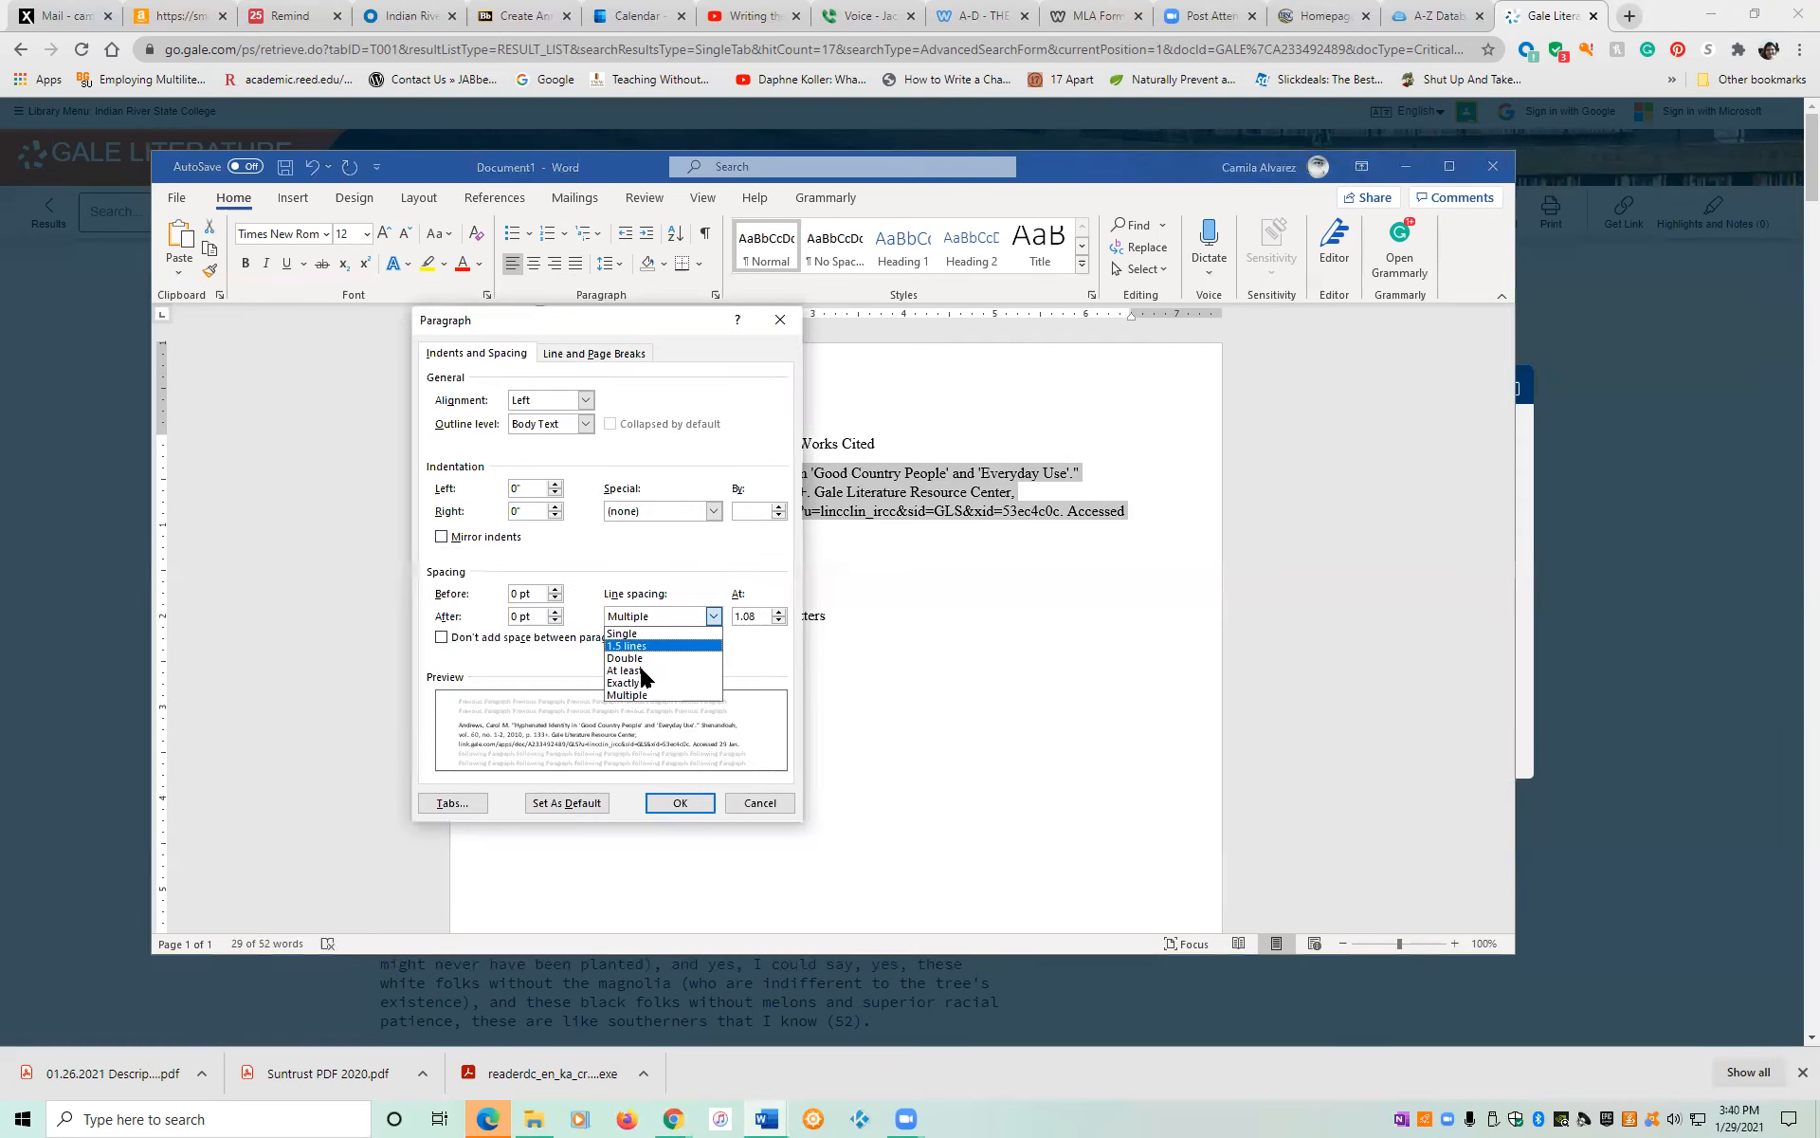
{"action": "left_click", "coordinate": [632, 658]}
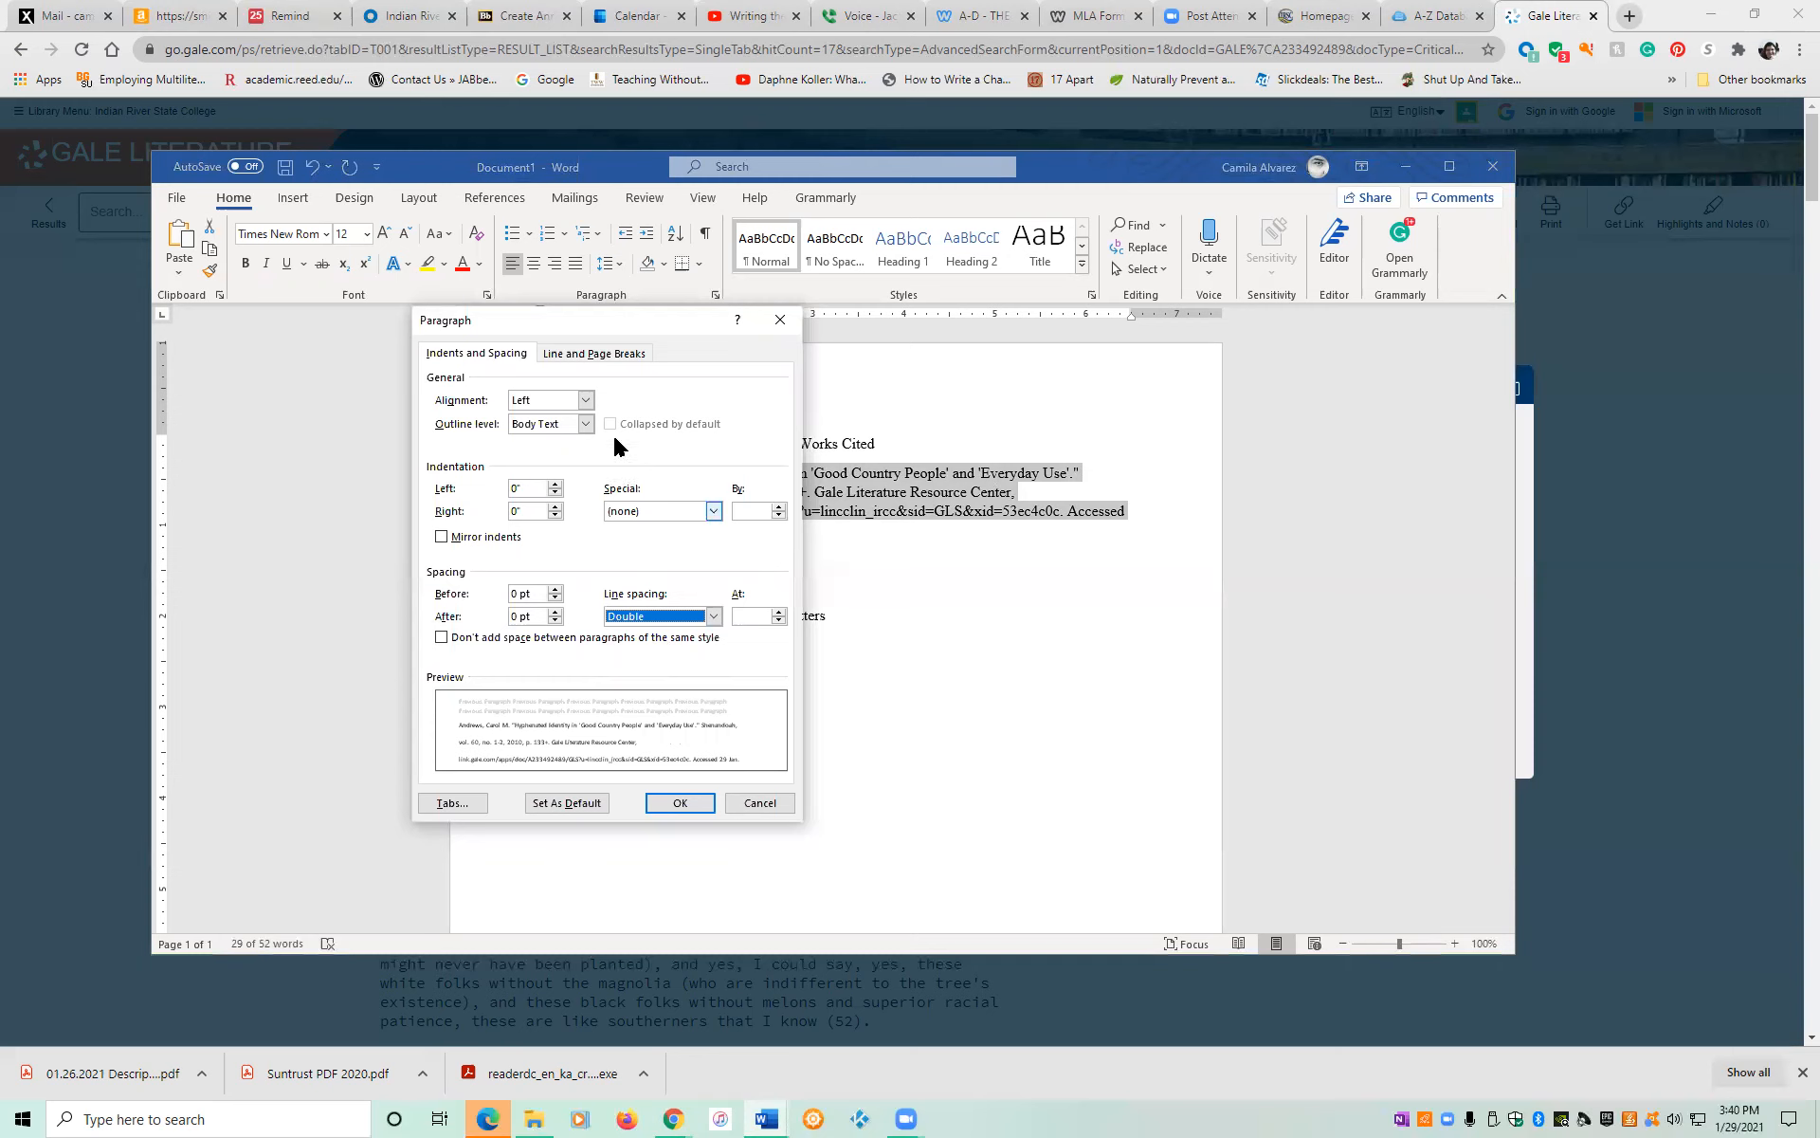
Apply a 0.5" hanging indent to the citation.
{"action": "left_click", "coordinate": [648, 512]}
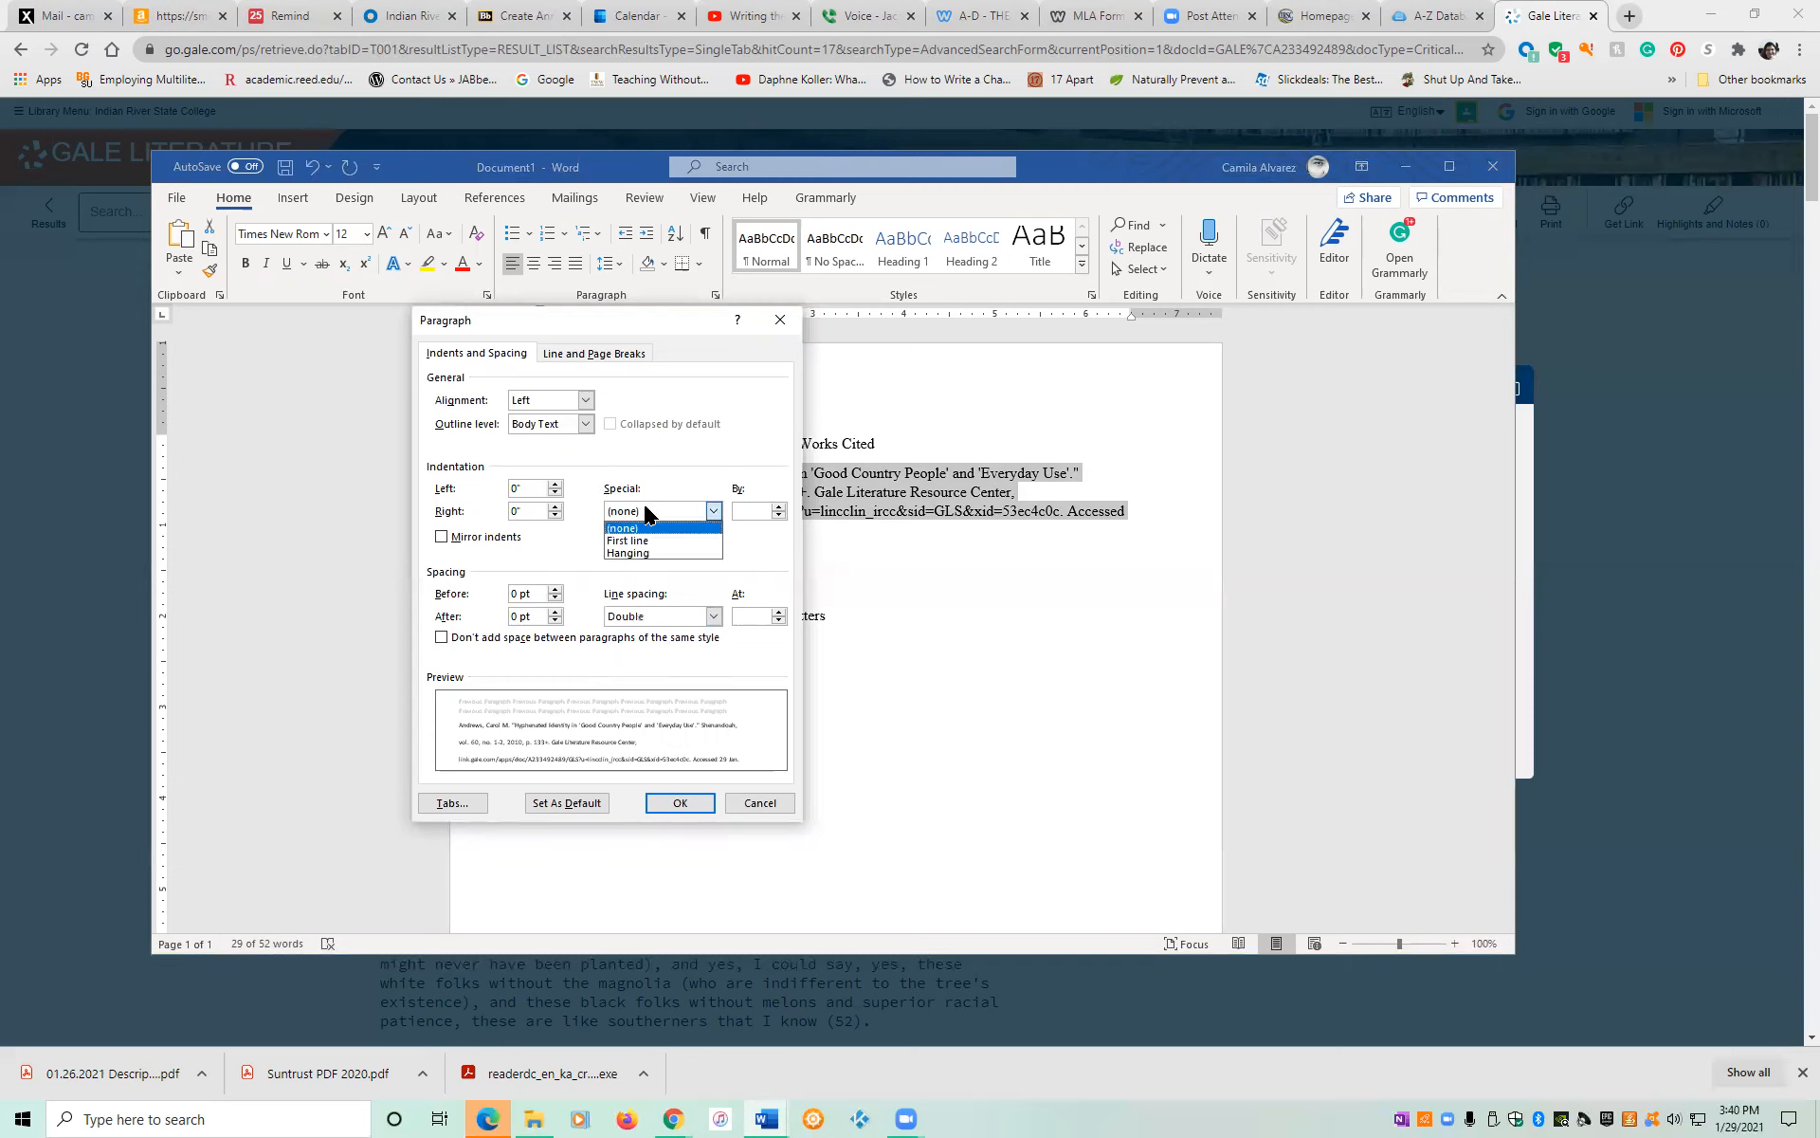
{"action": "left_click", "coordinate": [671, 553]}
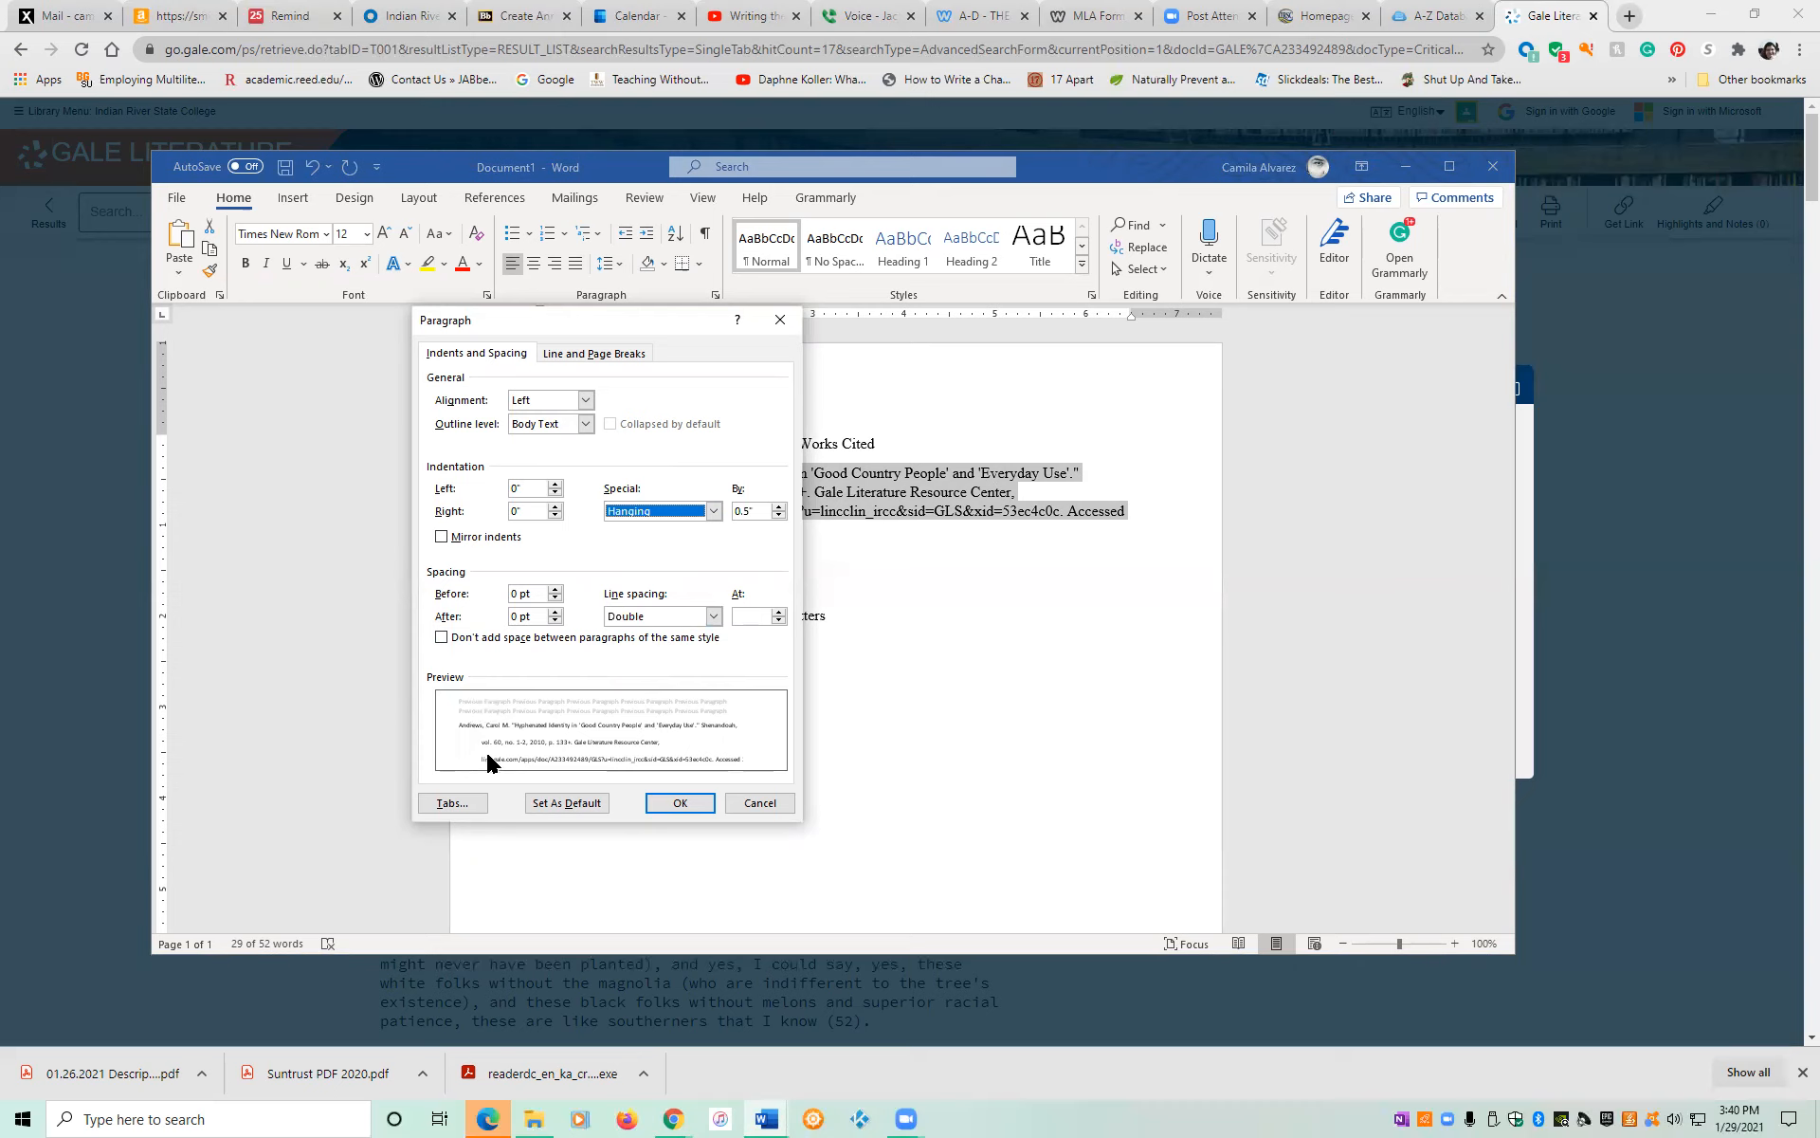
{"action": "left_click", "coordinate": [674, 803]}
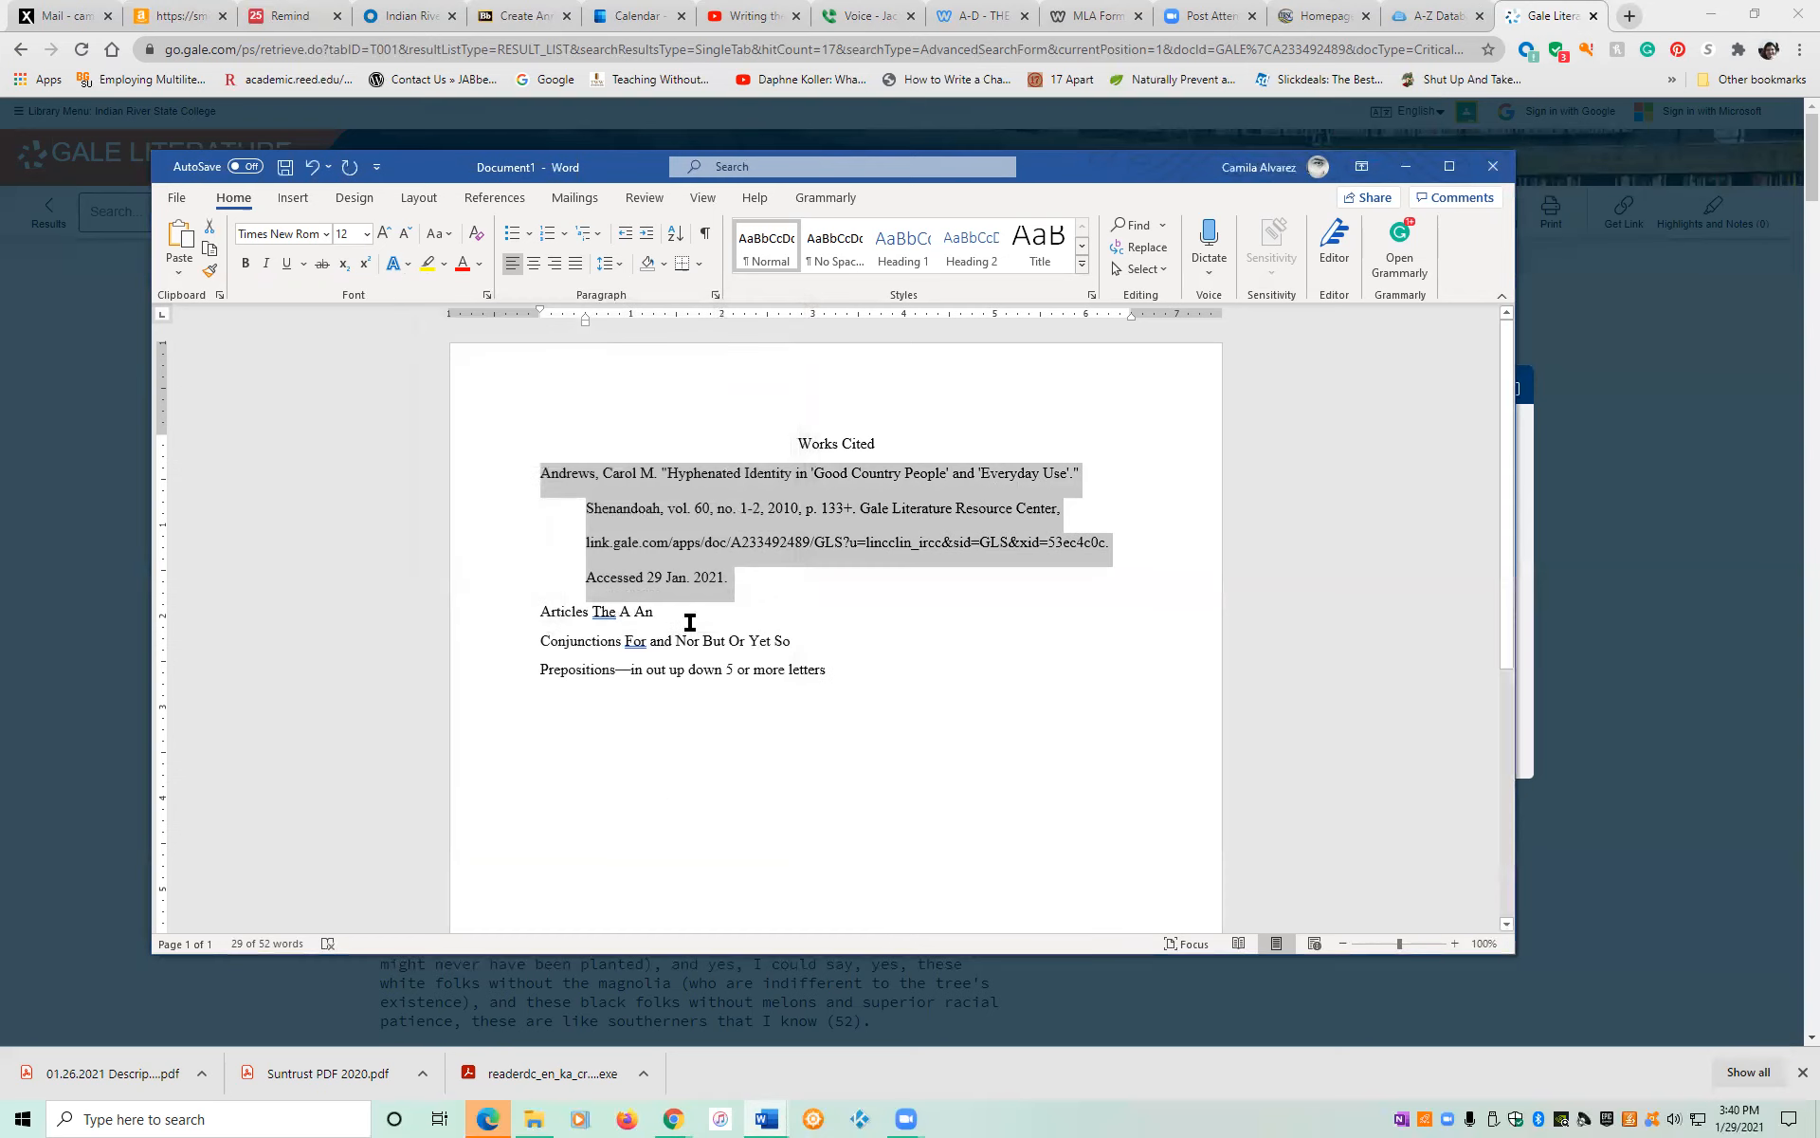
{"action": "left_click", "coordinate": [780, 670]}
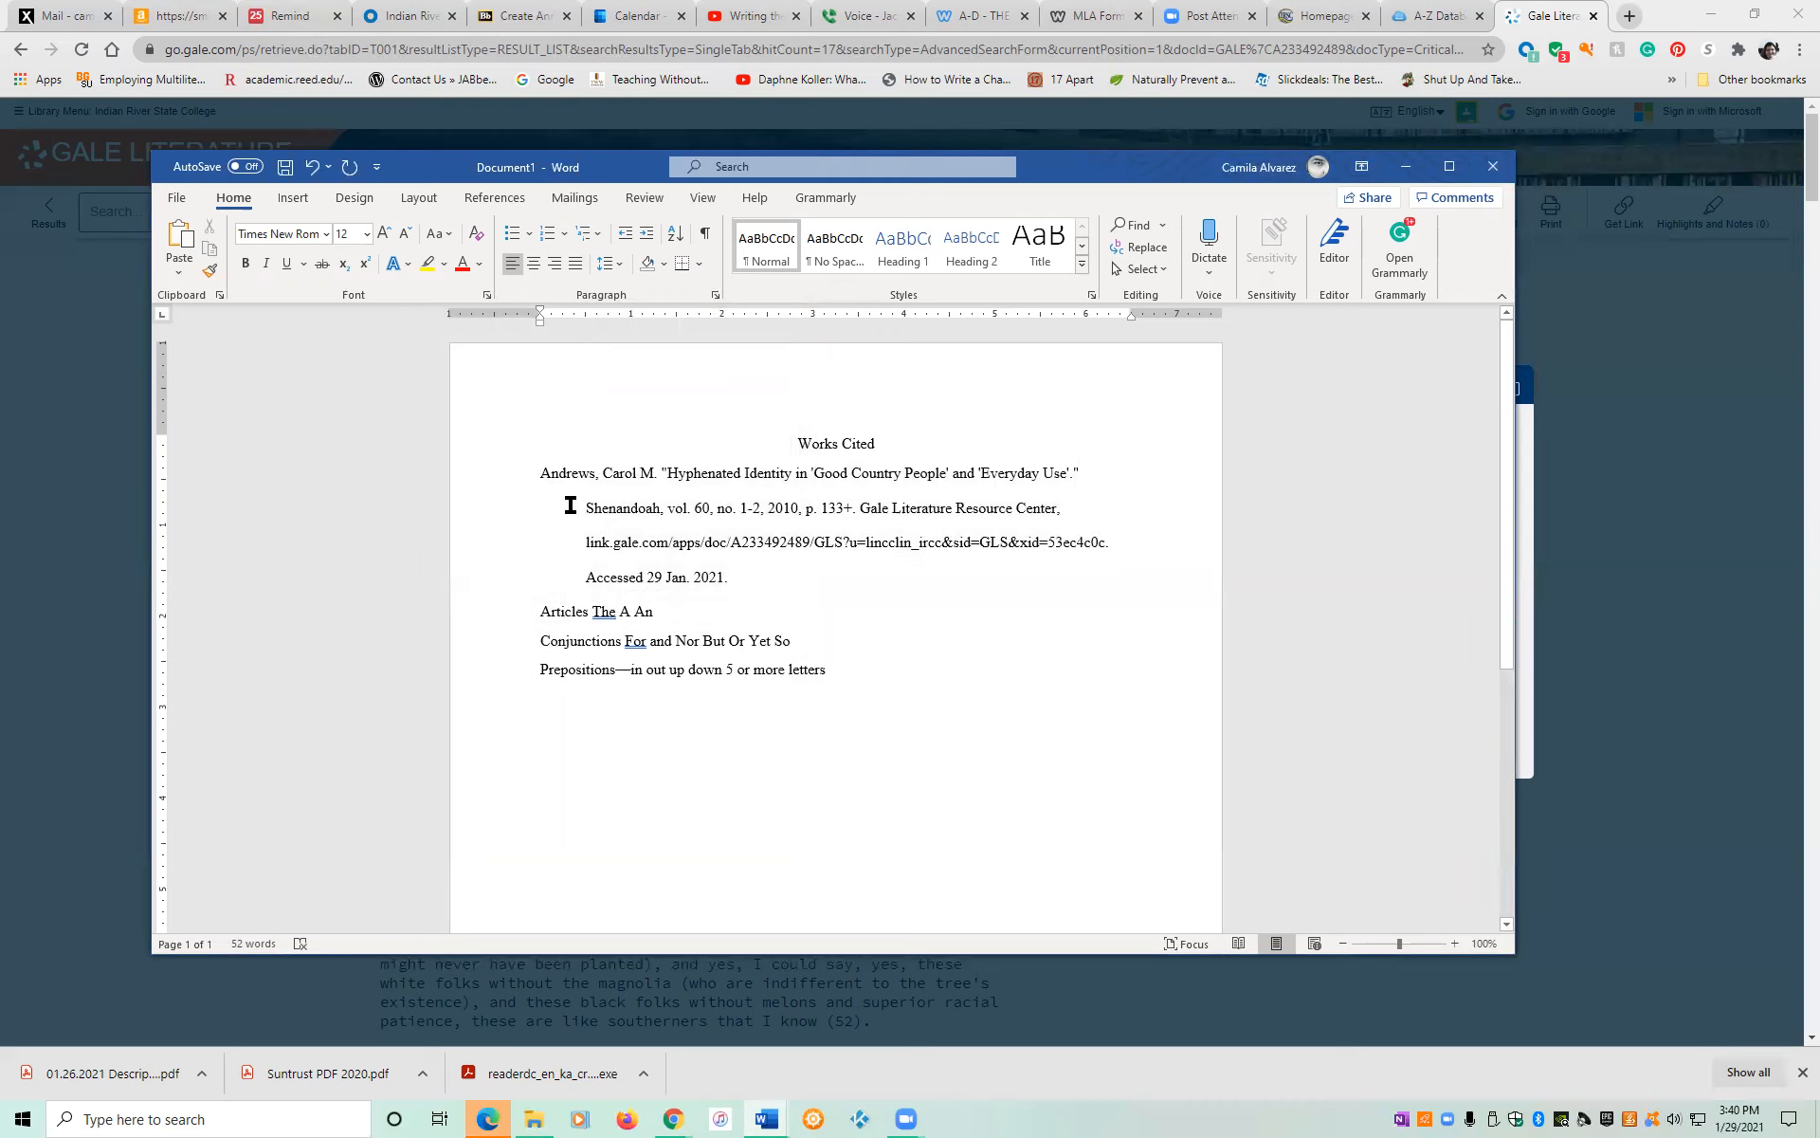
Italicize the journal title "Shenandoah" and the database name "Gale Literature Resource Center" in the citation.
{"action": "left_click_drag", "start_coordinate": [581, 509], "coordinate": [661, 517]}
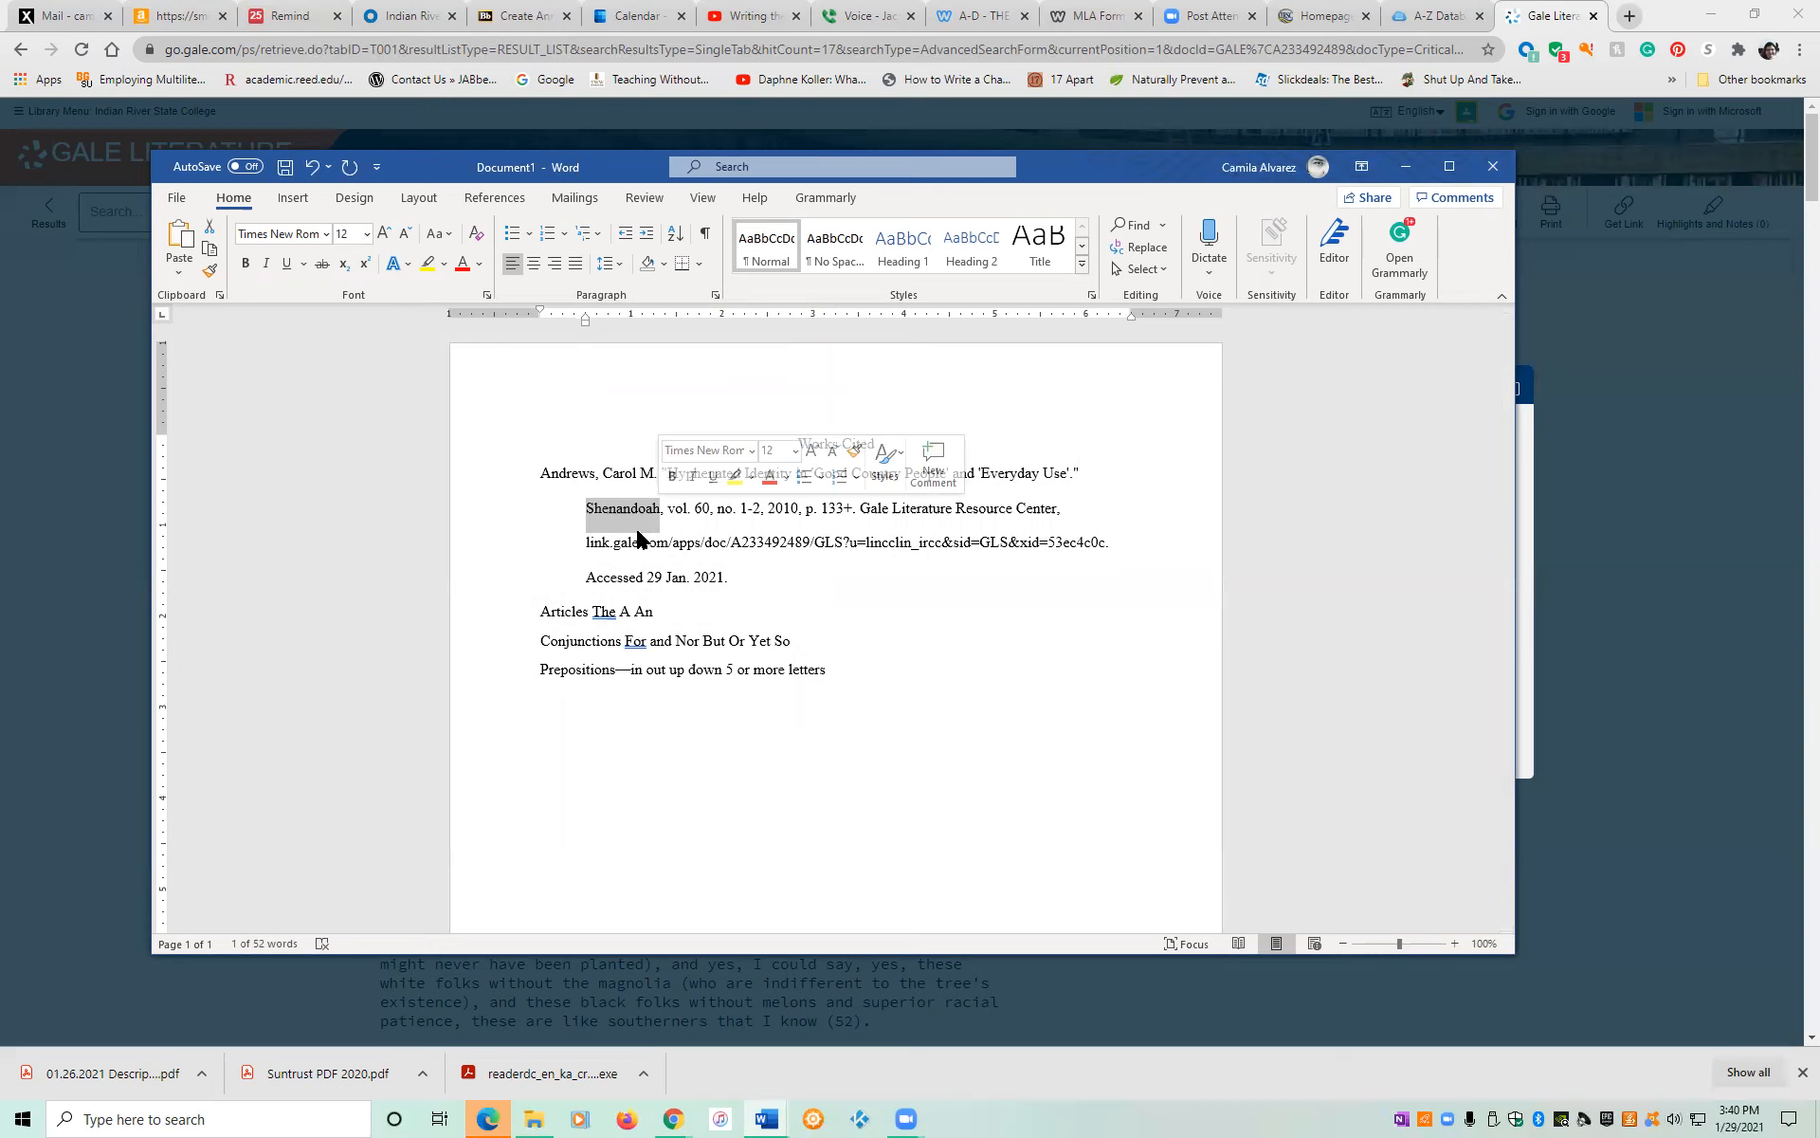
{"action": "left_click", "coordinate": [693, 479]}
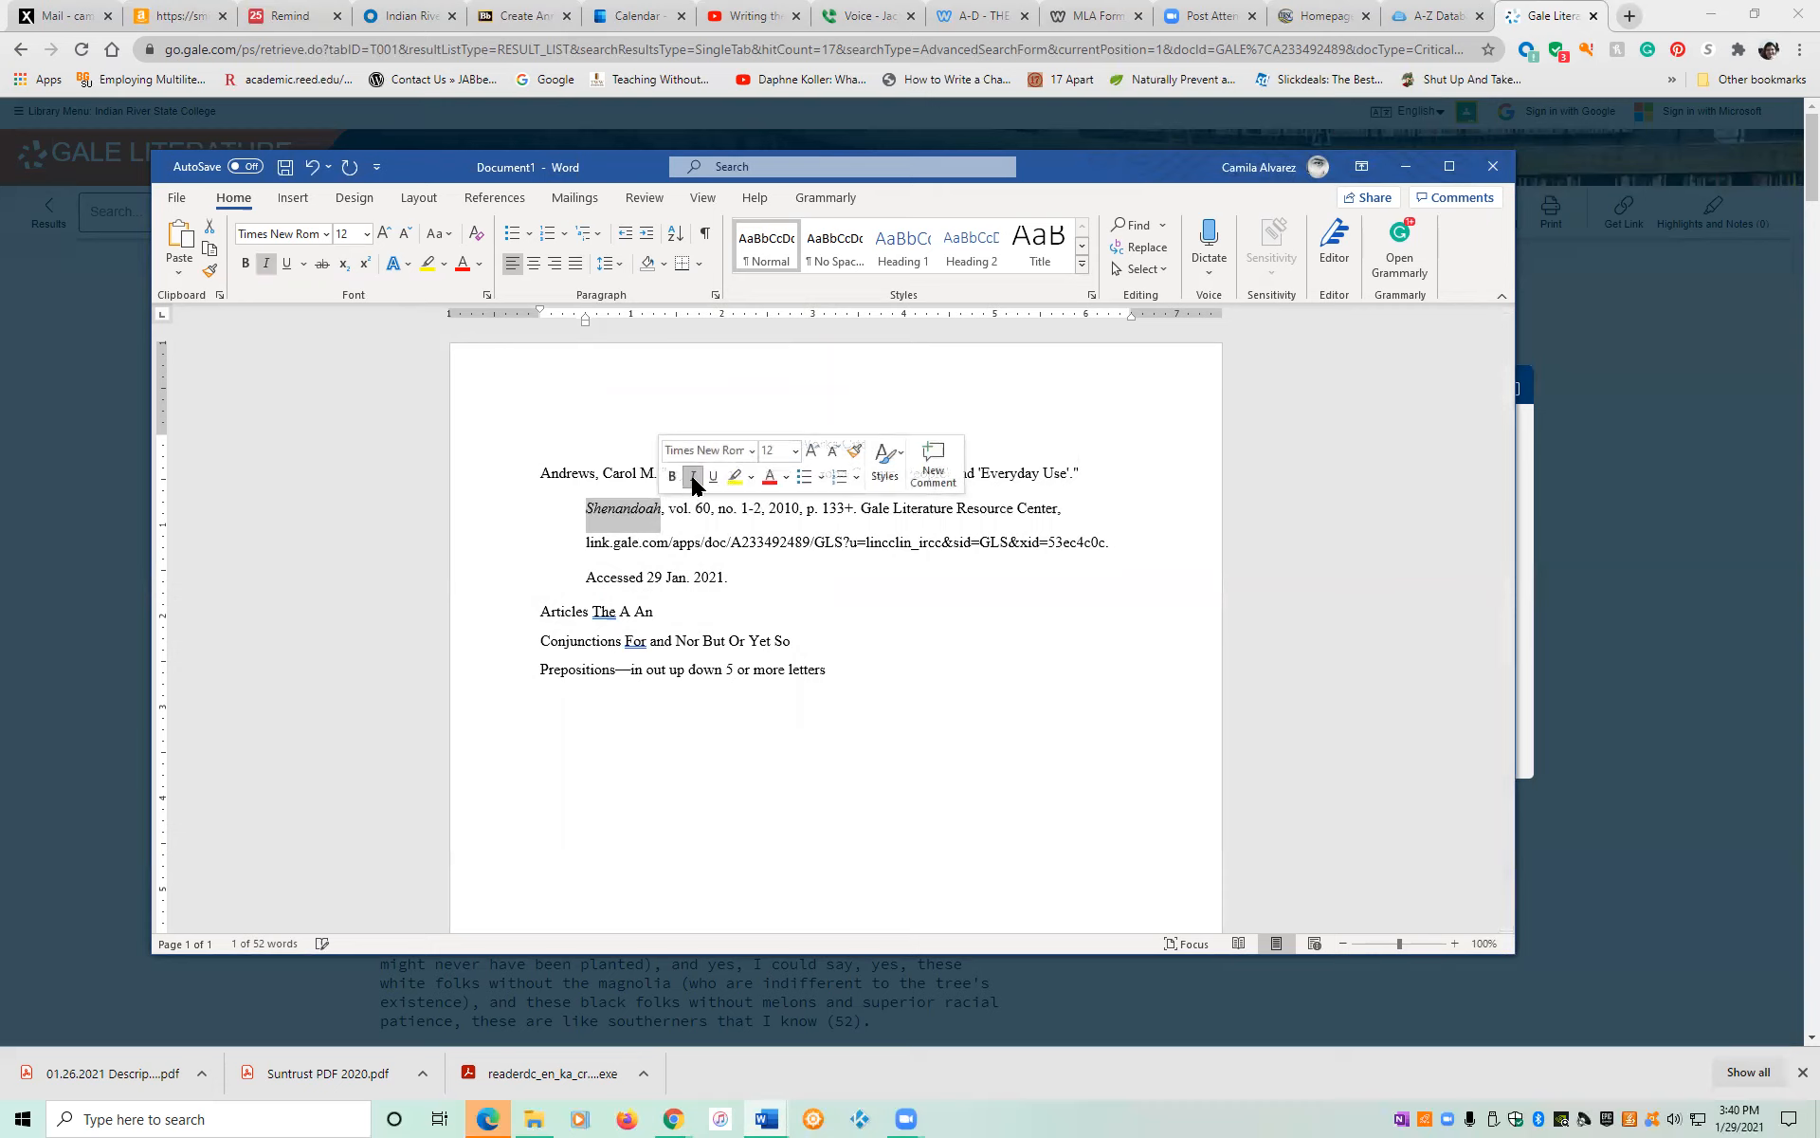
{"action": "left_click_drag", "start_coordinate": [860, 510], "coordinate": [1047, 500]}
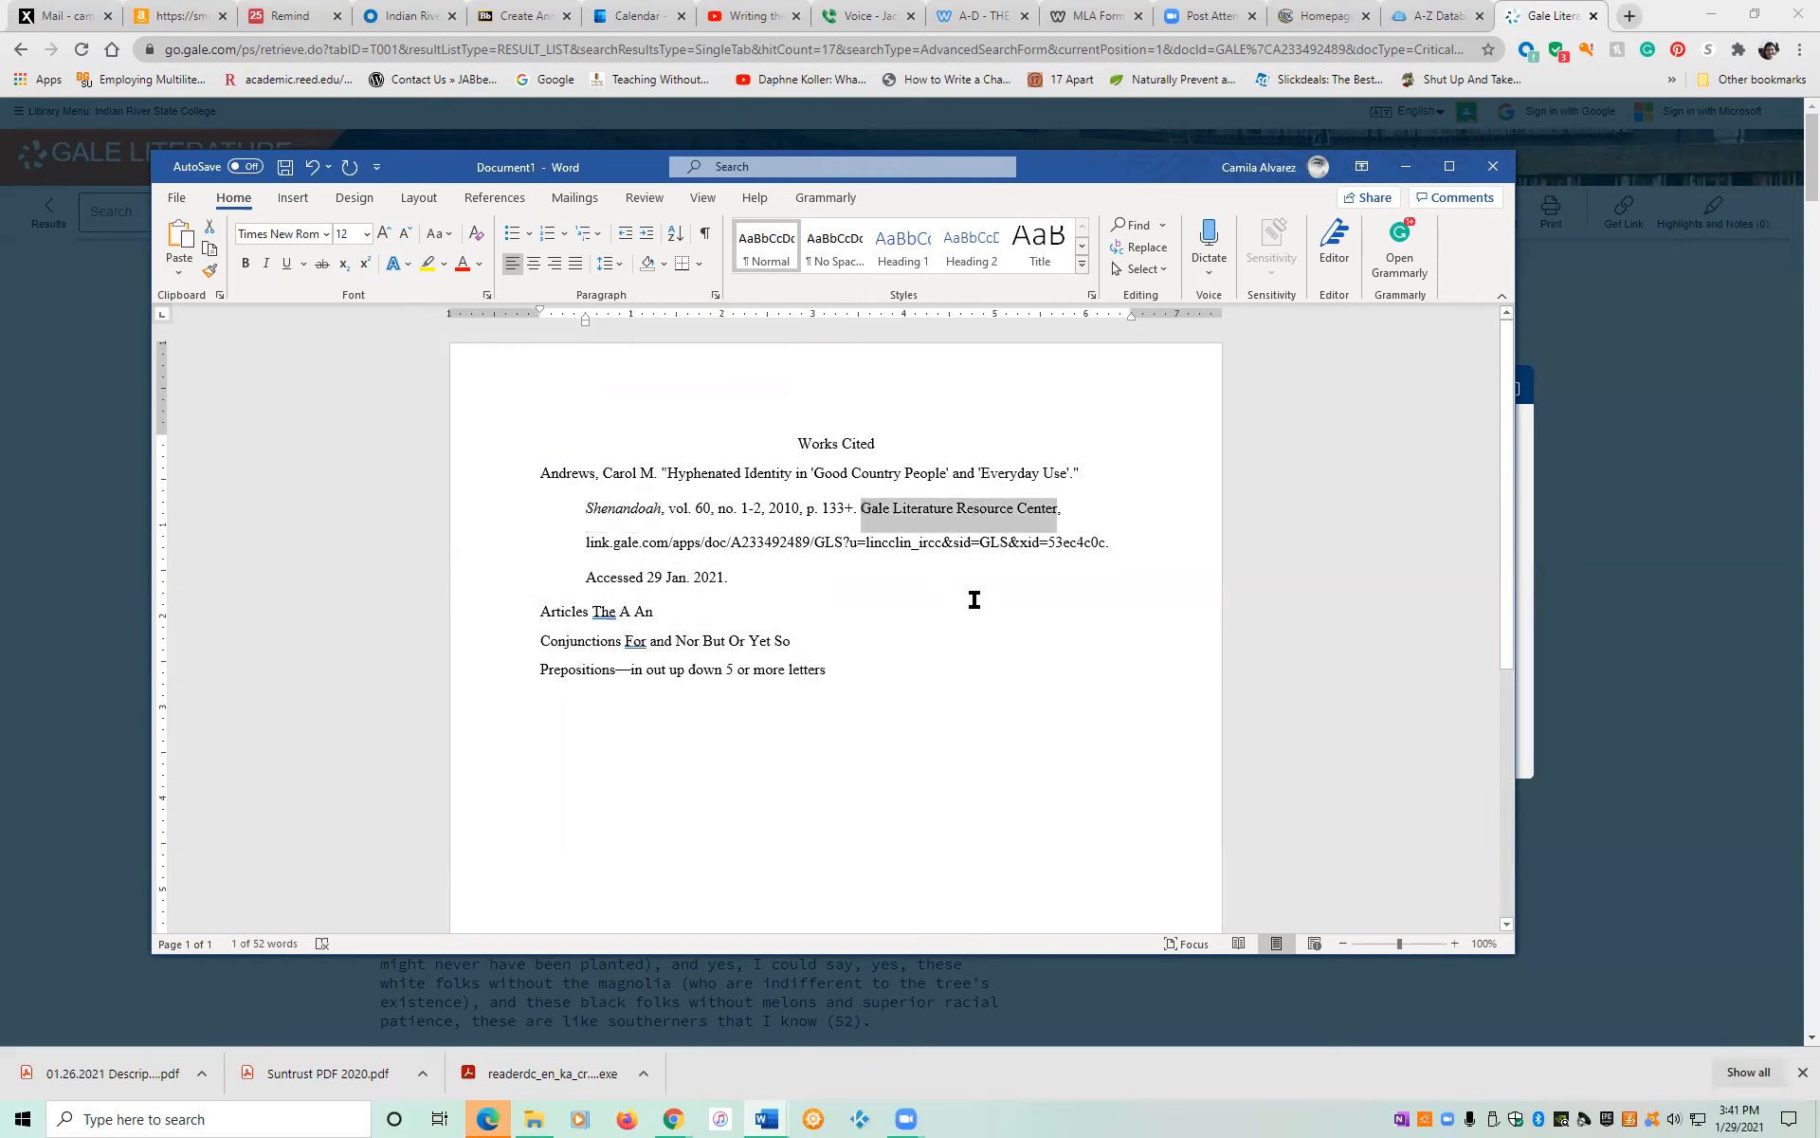
{"action": "right_click", "coordinate": [993, 512]}
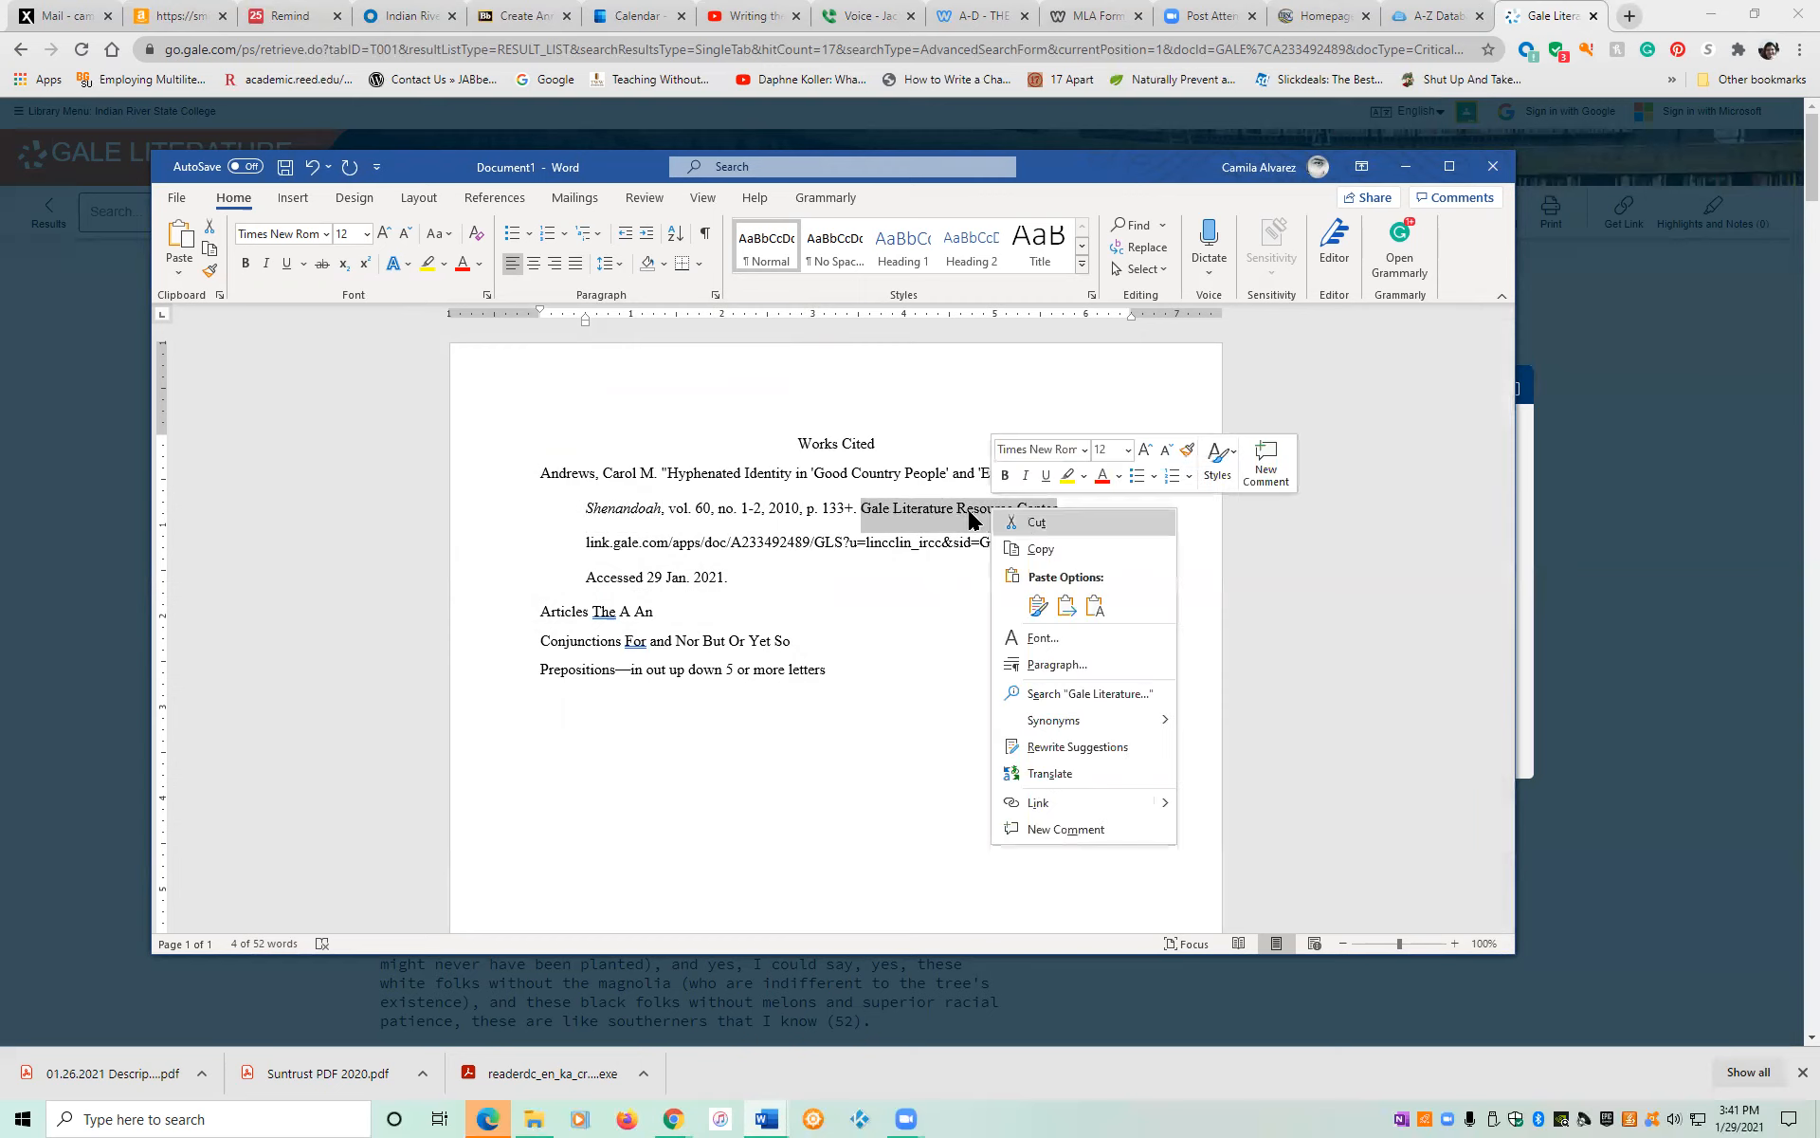
{"action": "left_click", "coordinate": [1025, 475]}
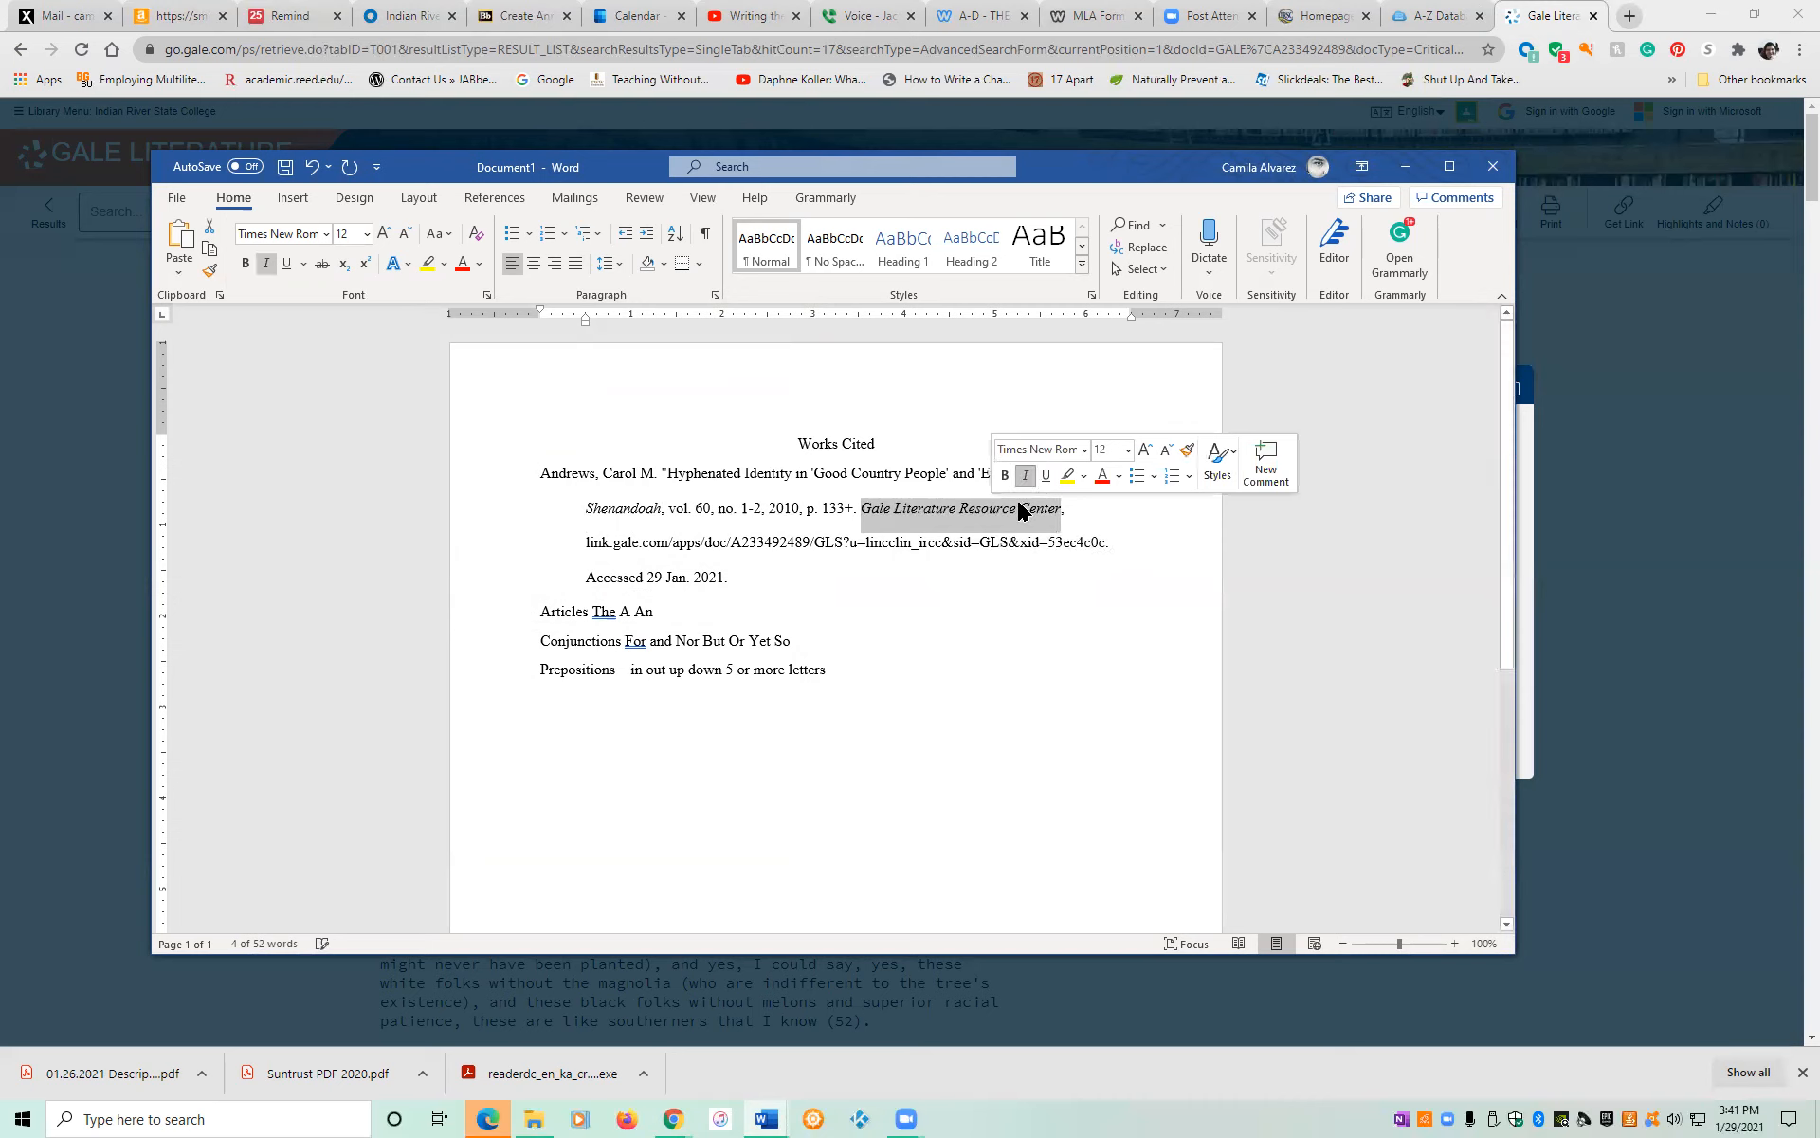
{"action": "left_click", "coordinate": [973, 634]}
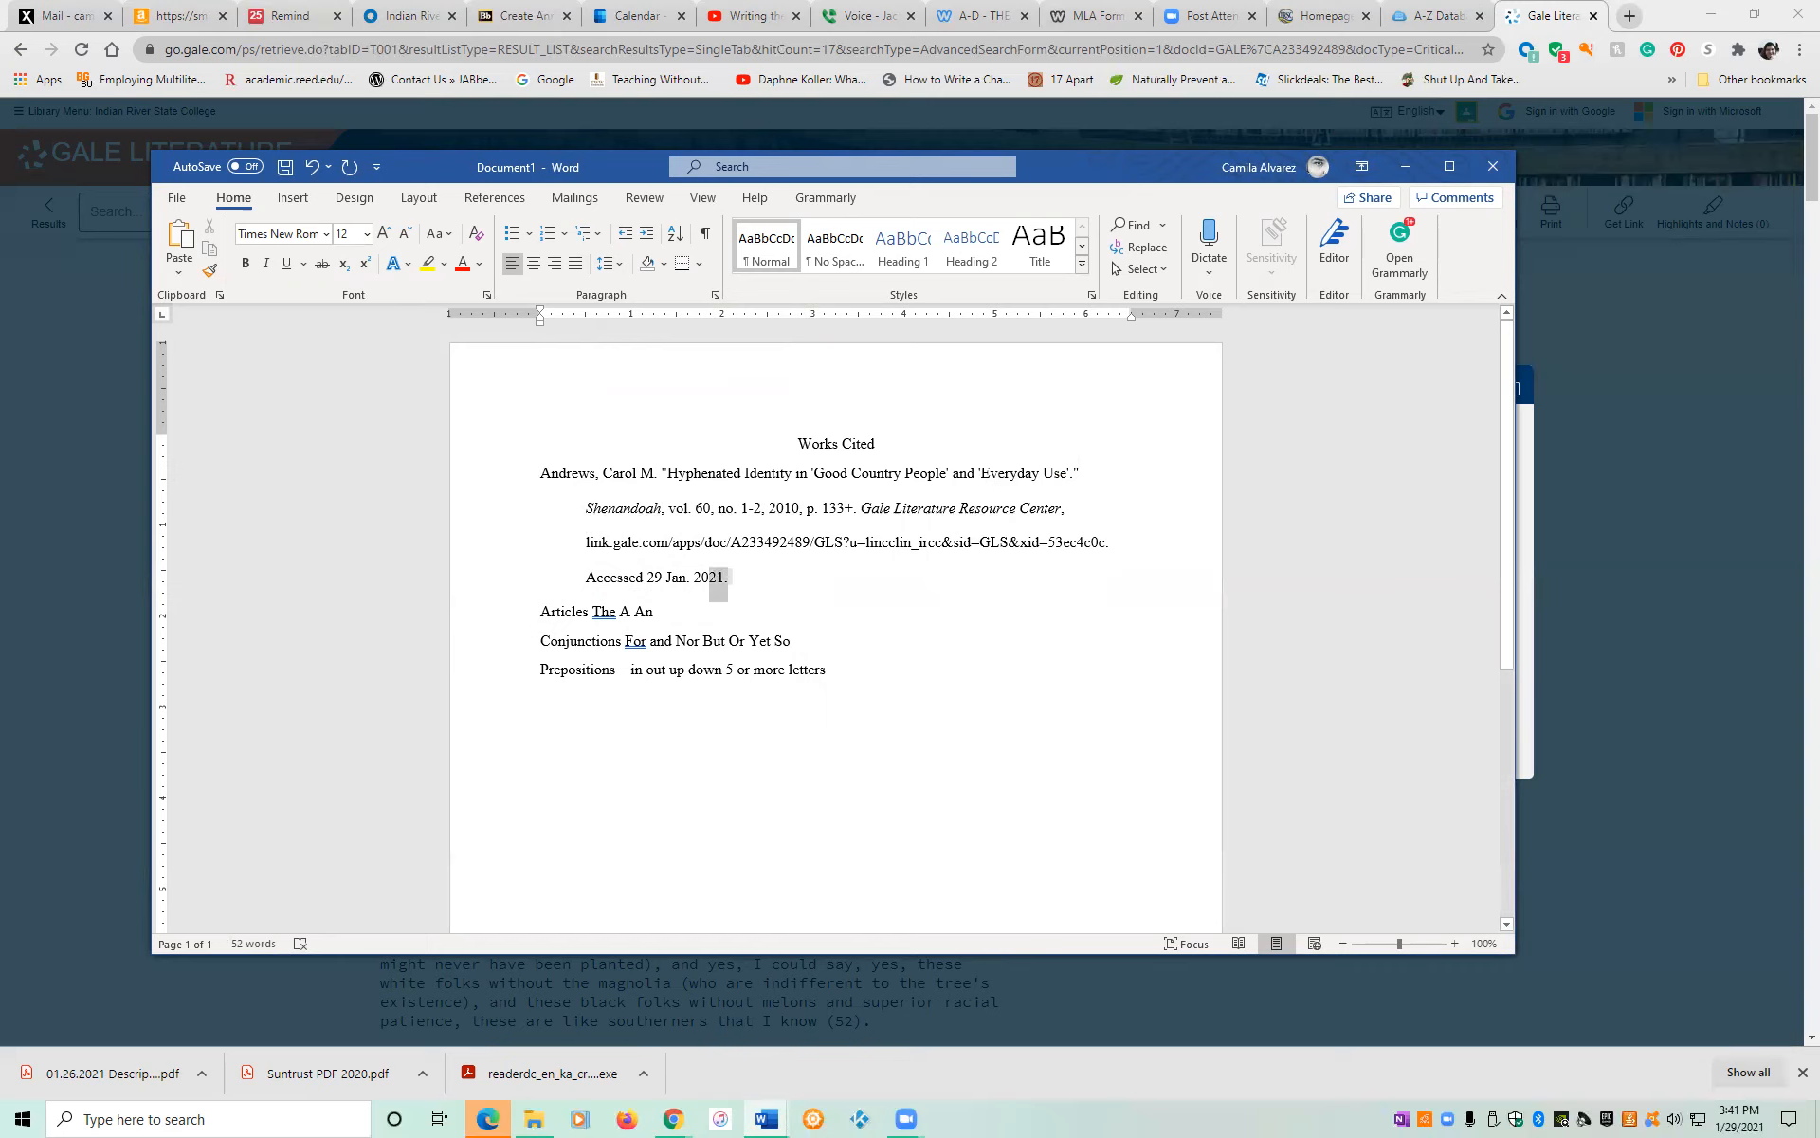
Duplicate the whole formatted citation as a second entry directly beneath it, above the Articles note.
{"action": "double_click", "coordinate": [500, 471]}
{"action": "right_click", "coordinate": [628, 537]}
{"action": "left_click", "coordinate": [678, 578]}
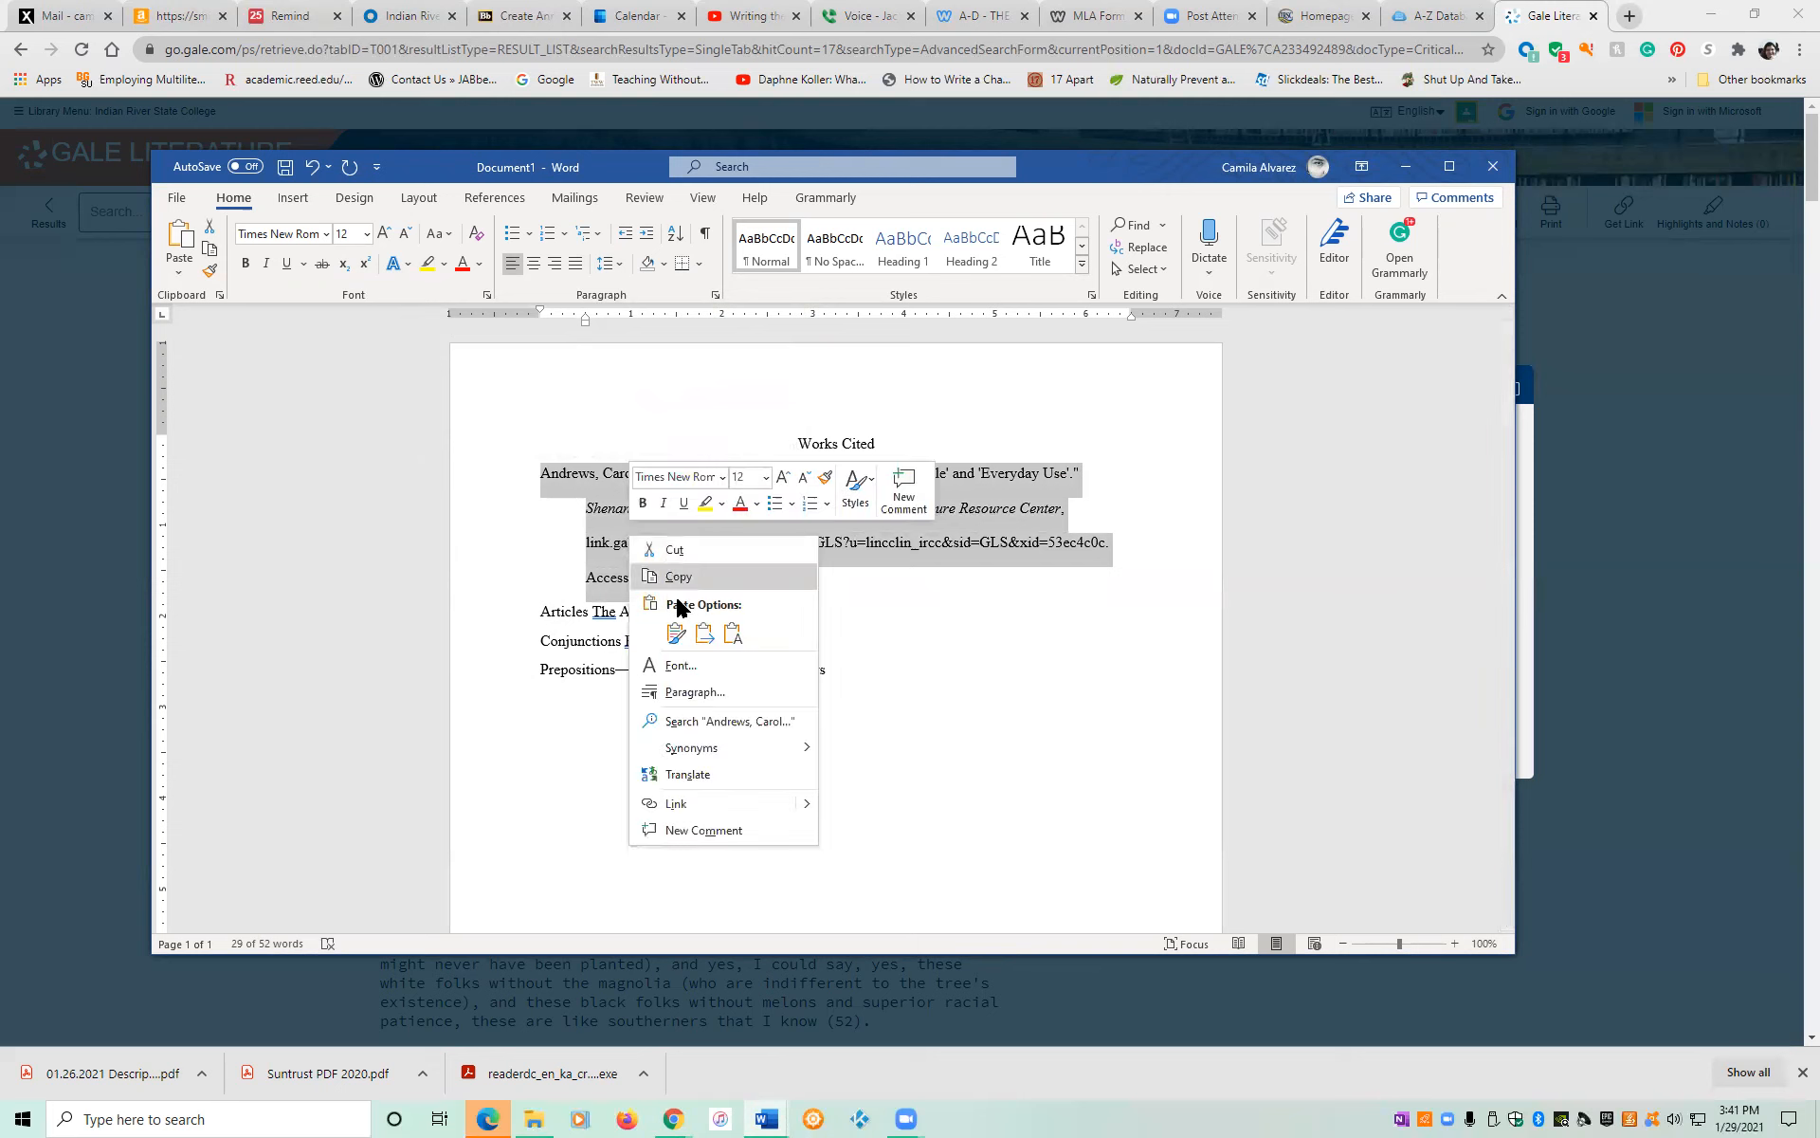
{"action": "key", "text": "Right"}
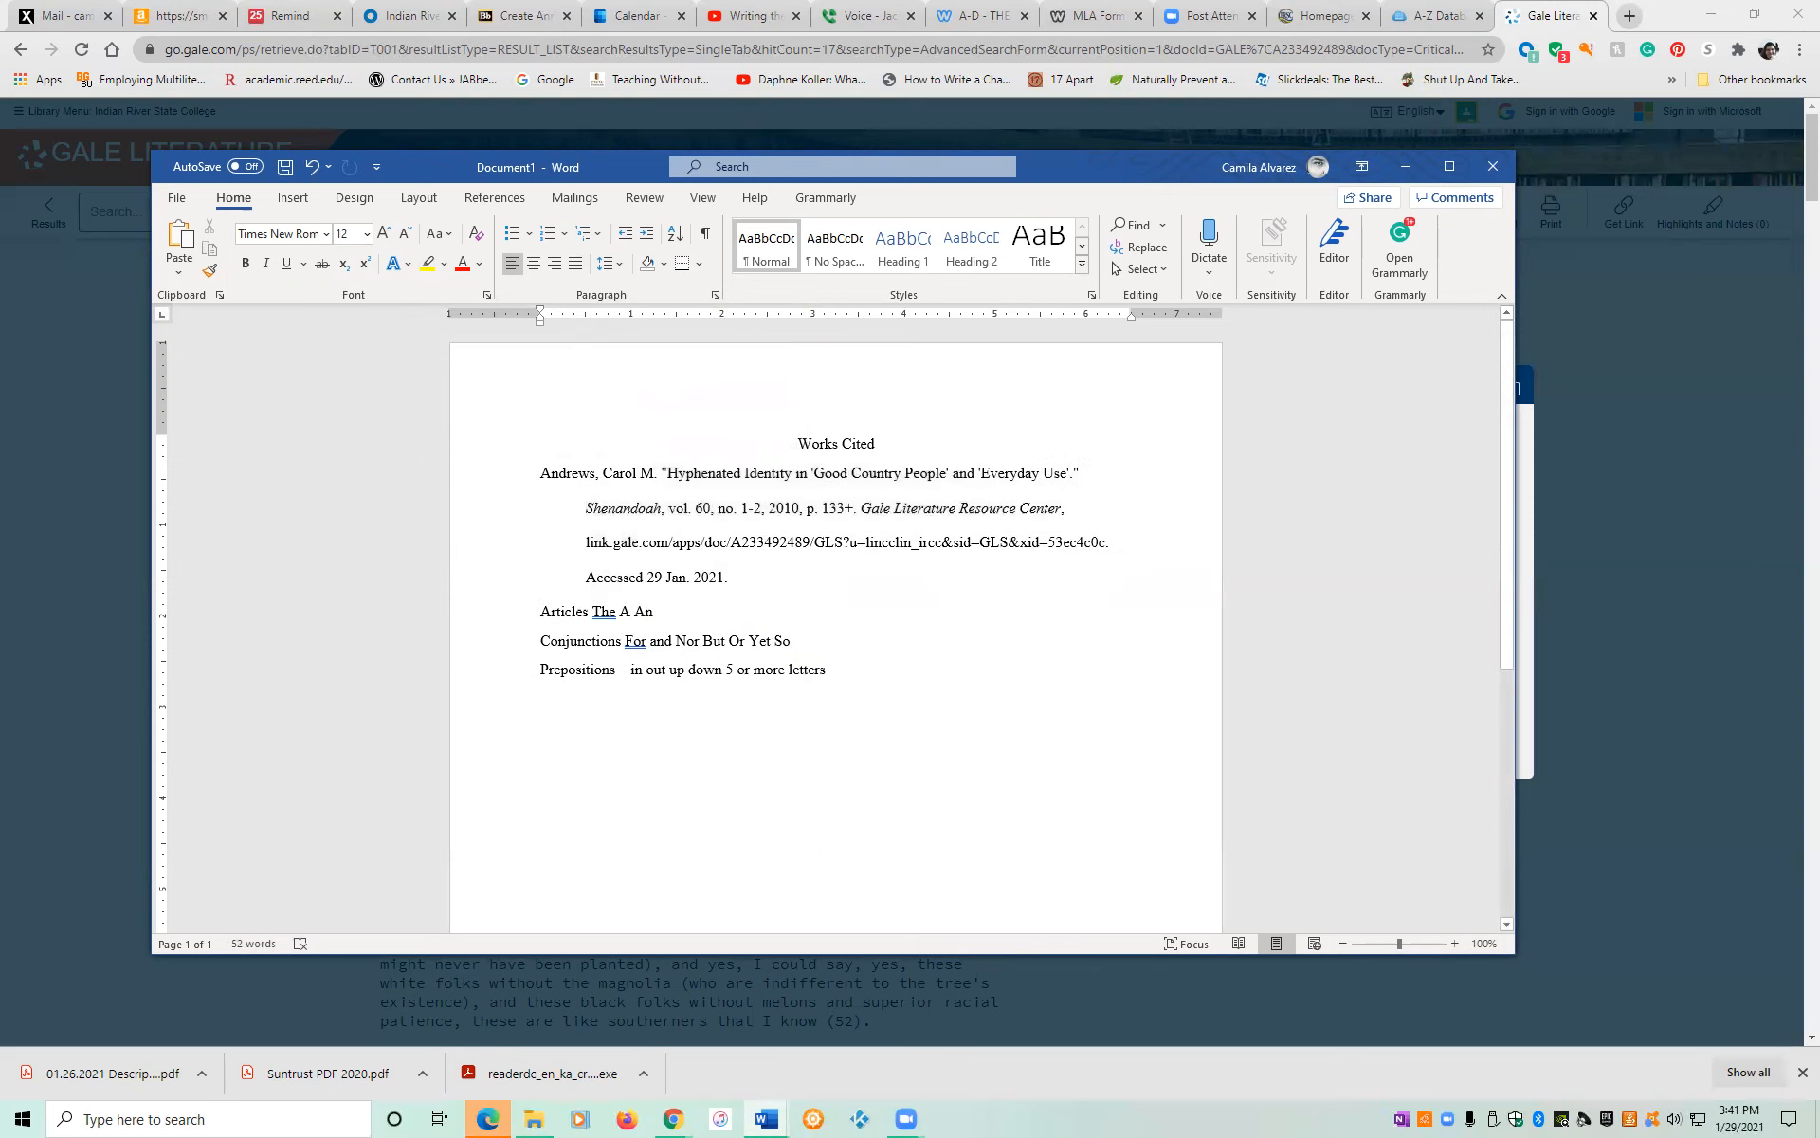
{"action": "key", "text": "Return"}
{"action": "key", "text": "Return"}
{"action": "key", "text": "Up"}
{"action": "key", "text": "Up"}
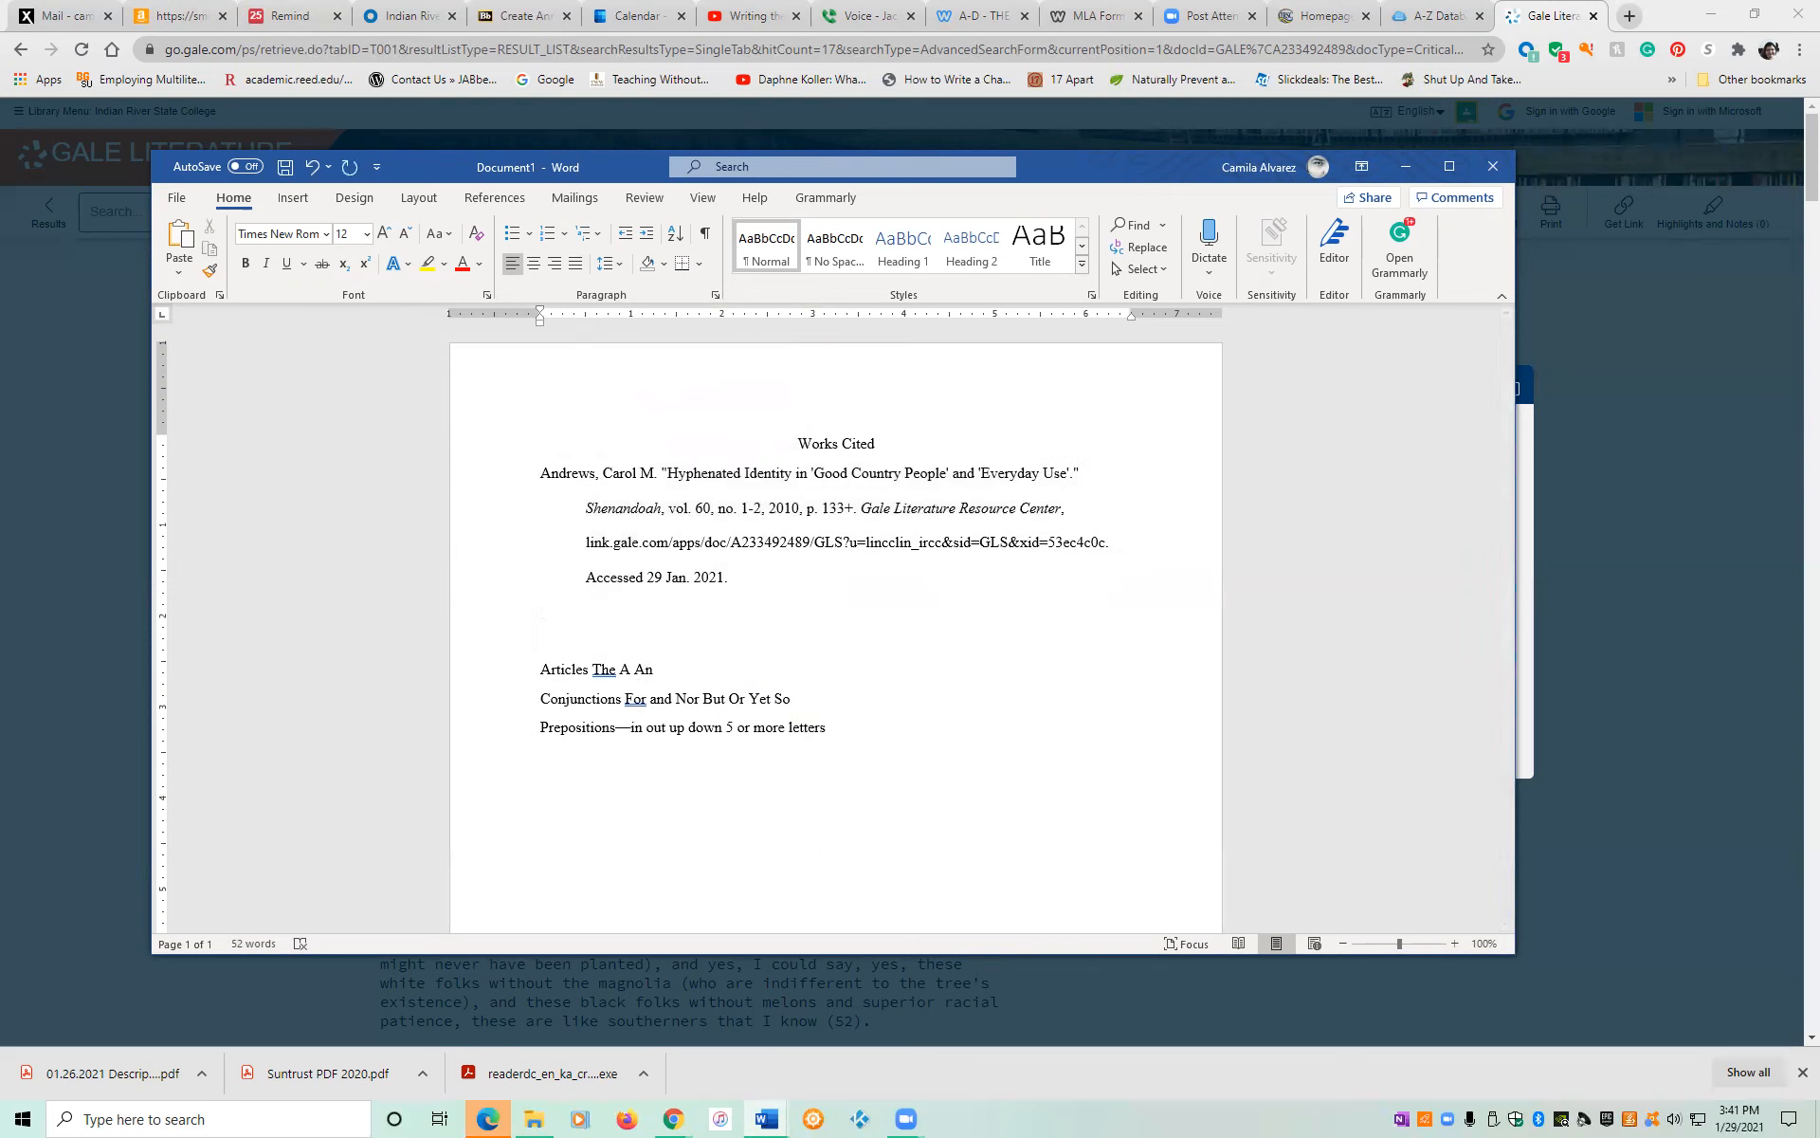
{"action": "key", "text": "ctrl+v"}
Replace the author's surname in the duplicated citation with a different surname beginning with J, followed by a comma.
{"action": "key", "text": "Up"}
{"action": "key", "text": "Up"}
{"action": "key", "text": "Up"}
{"action": "key", "text": "Up"}
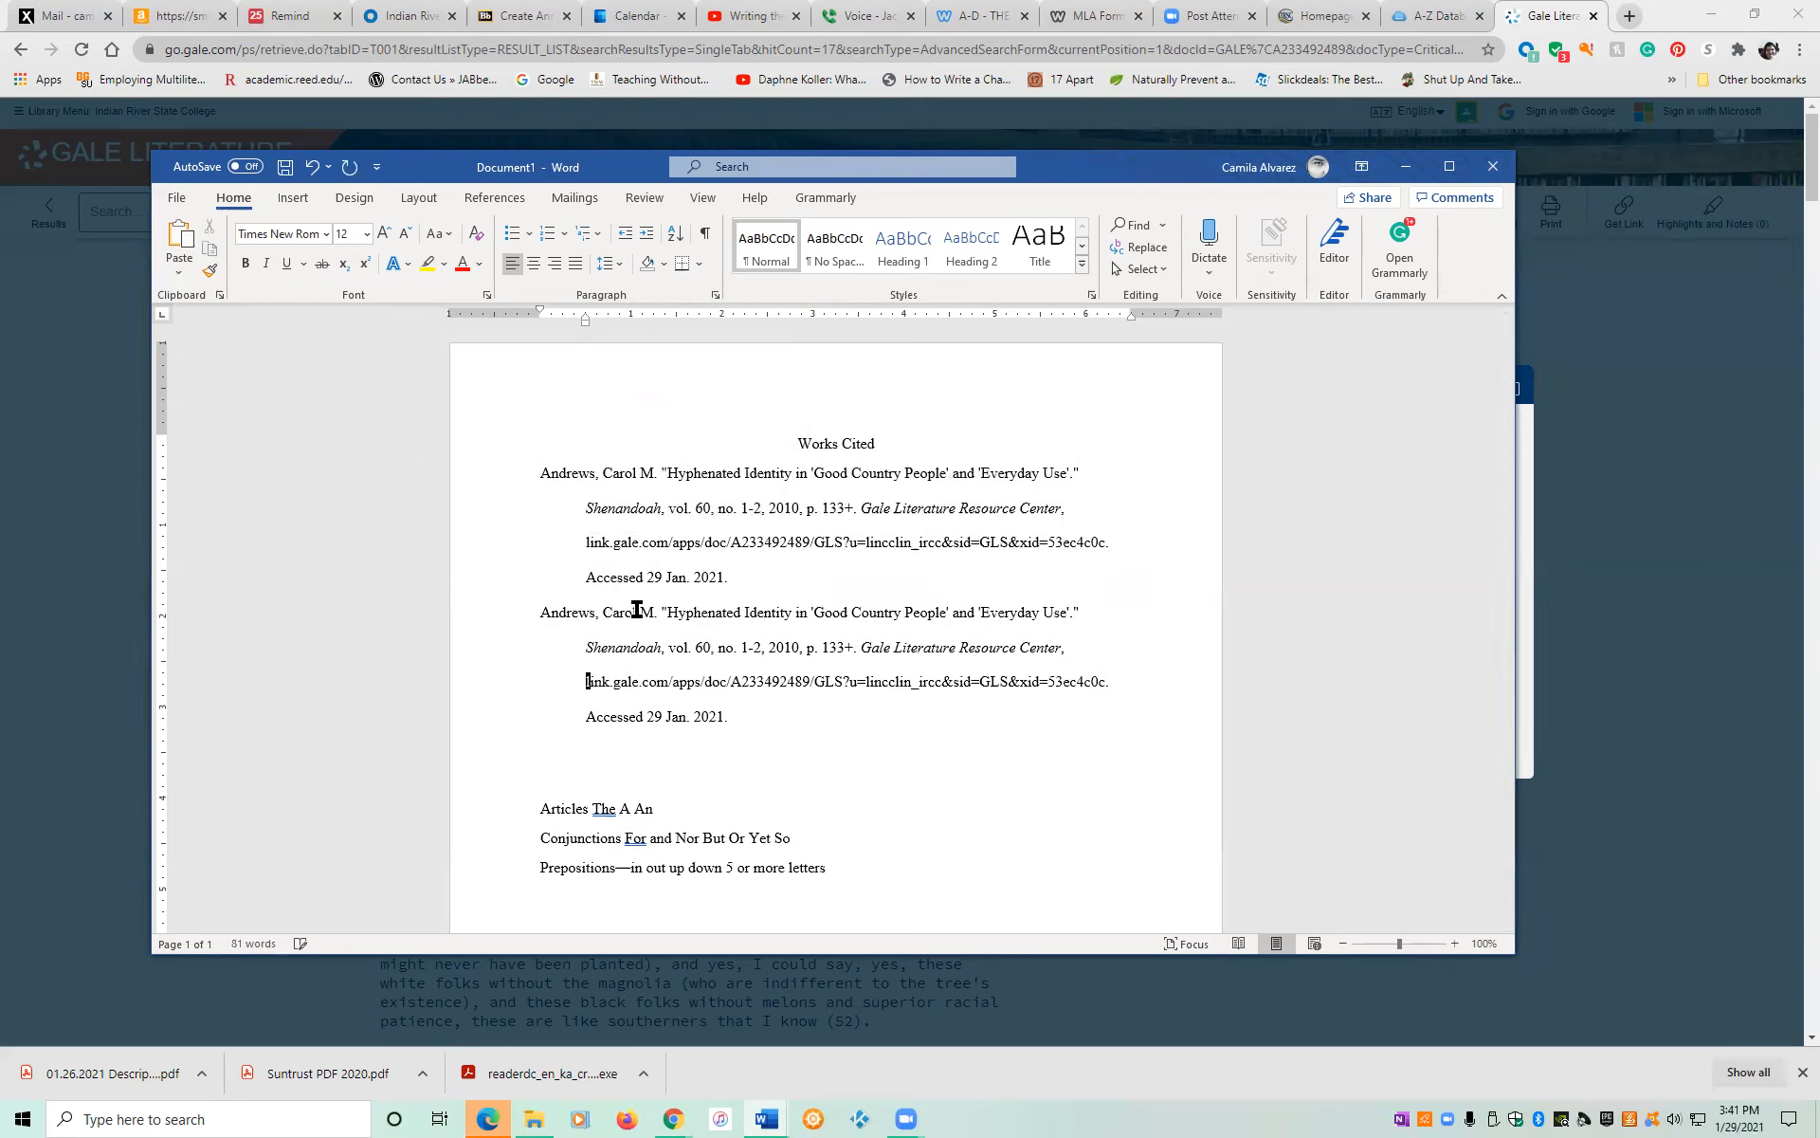
{"action": "key", "text": "Delete"}
{"action": "key", "text": "Delete"}
{"action": "key", "text": "Delete"}
{"action": "key", "text": "Delete"}
{"action": "key", "text": "Delete"}
{"action": "key", "text": "Delete"}
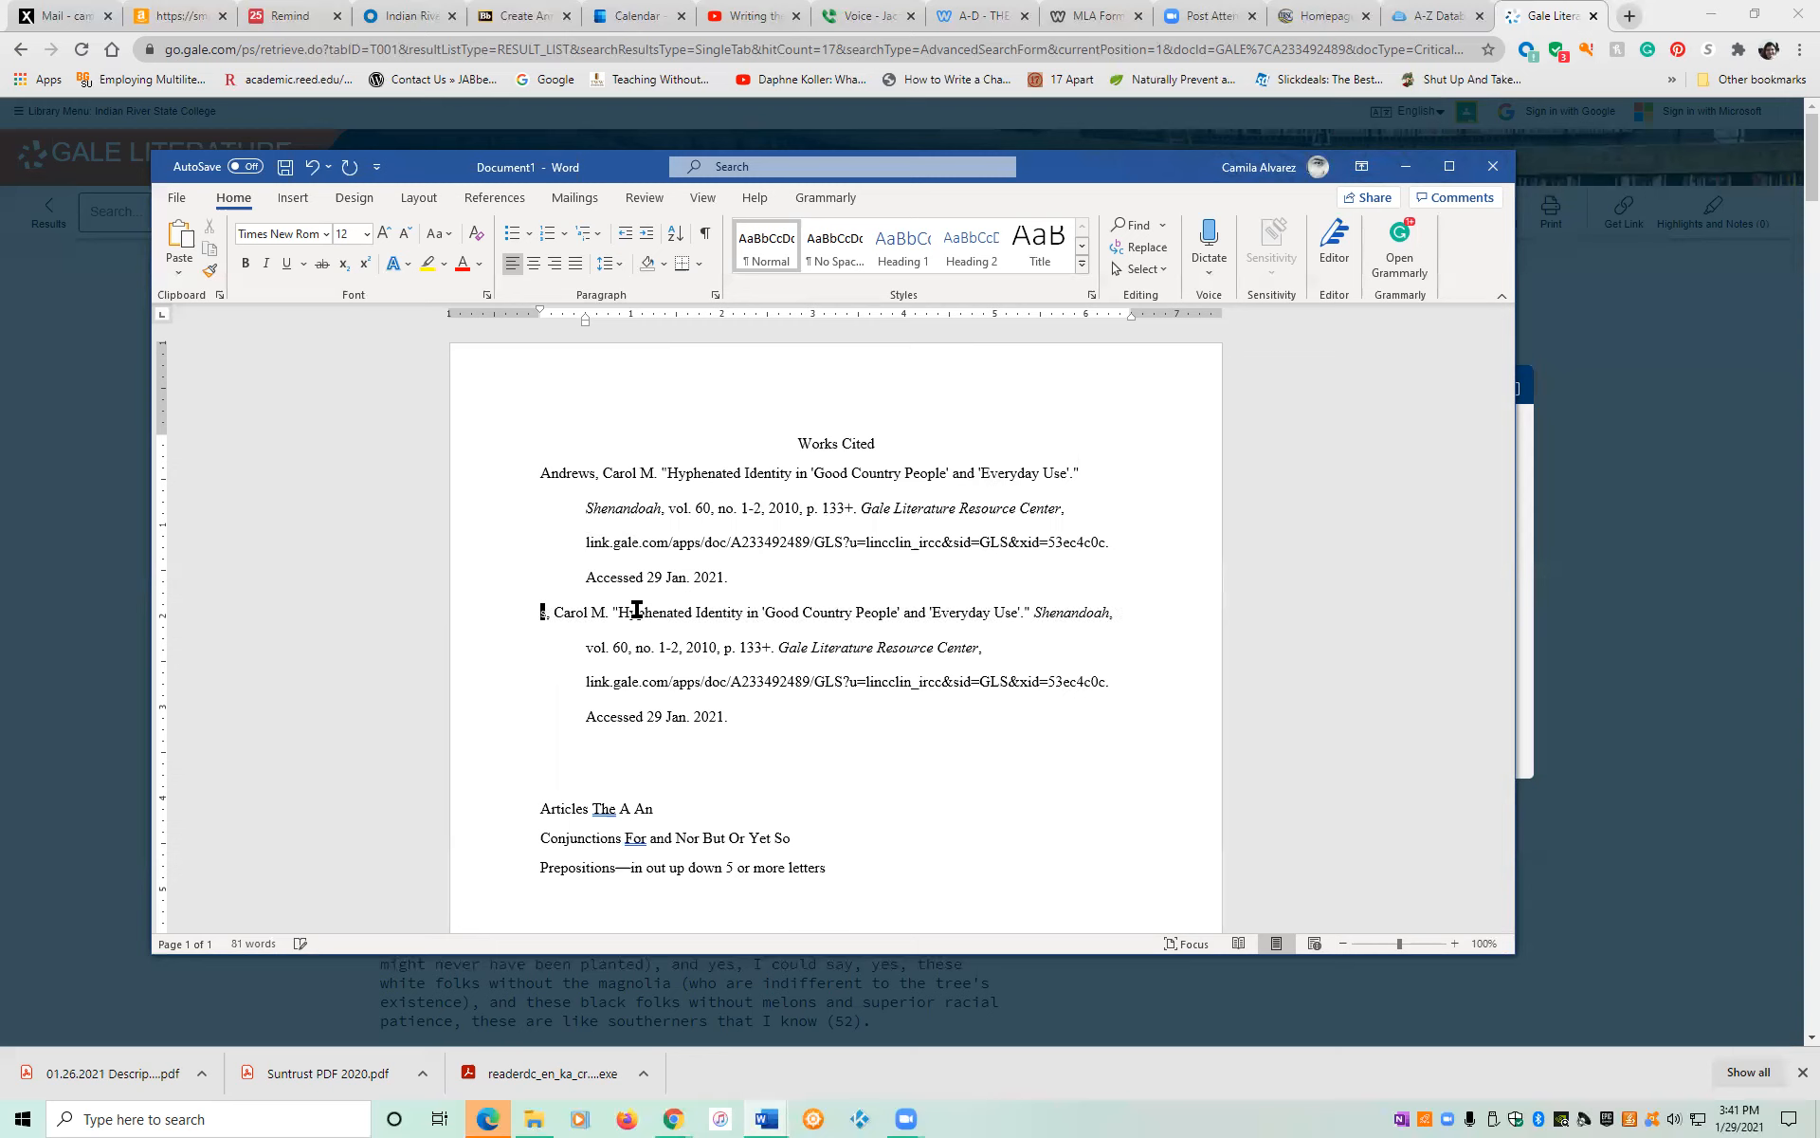
{"action": "key", "text": "Delete"}
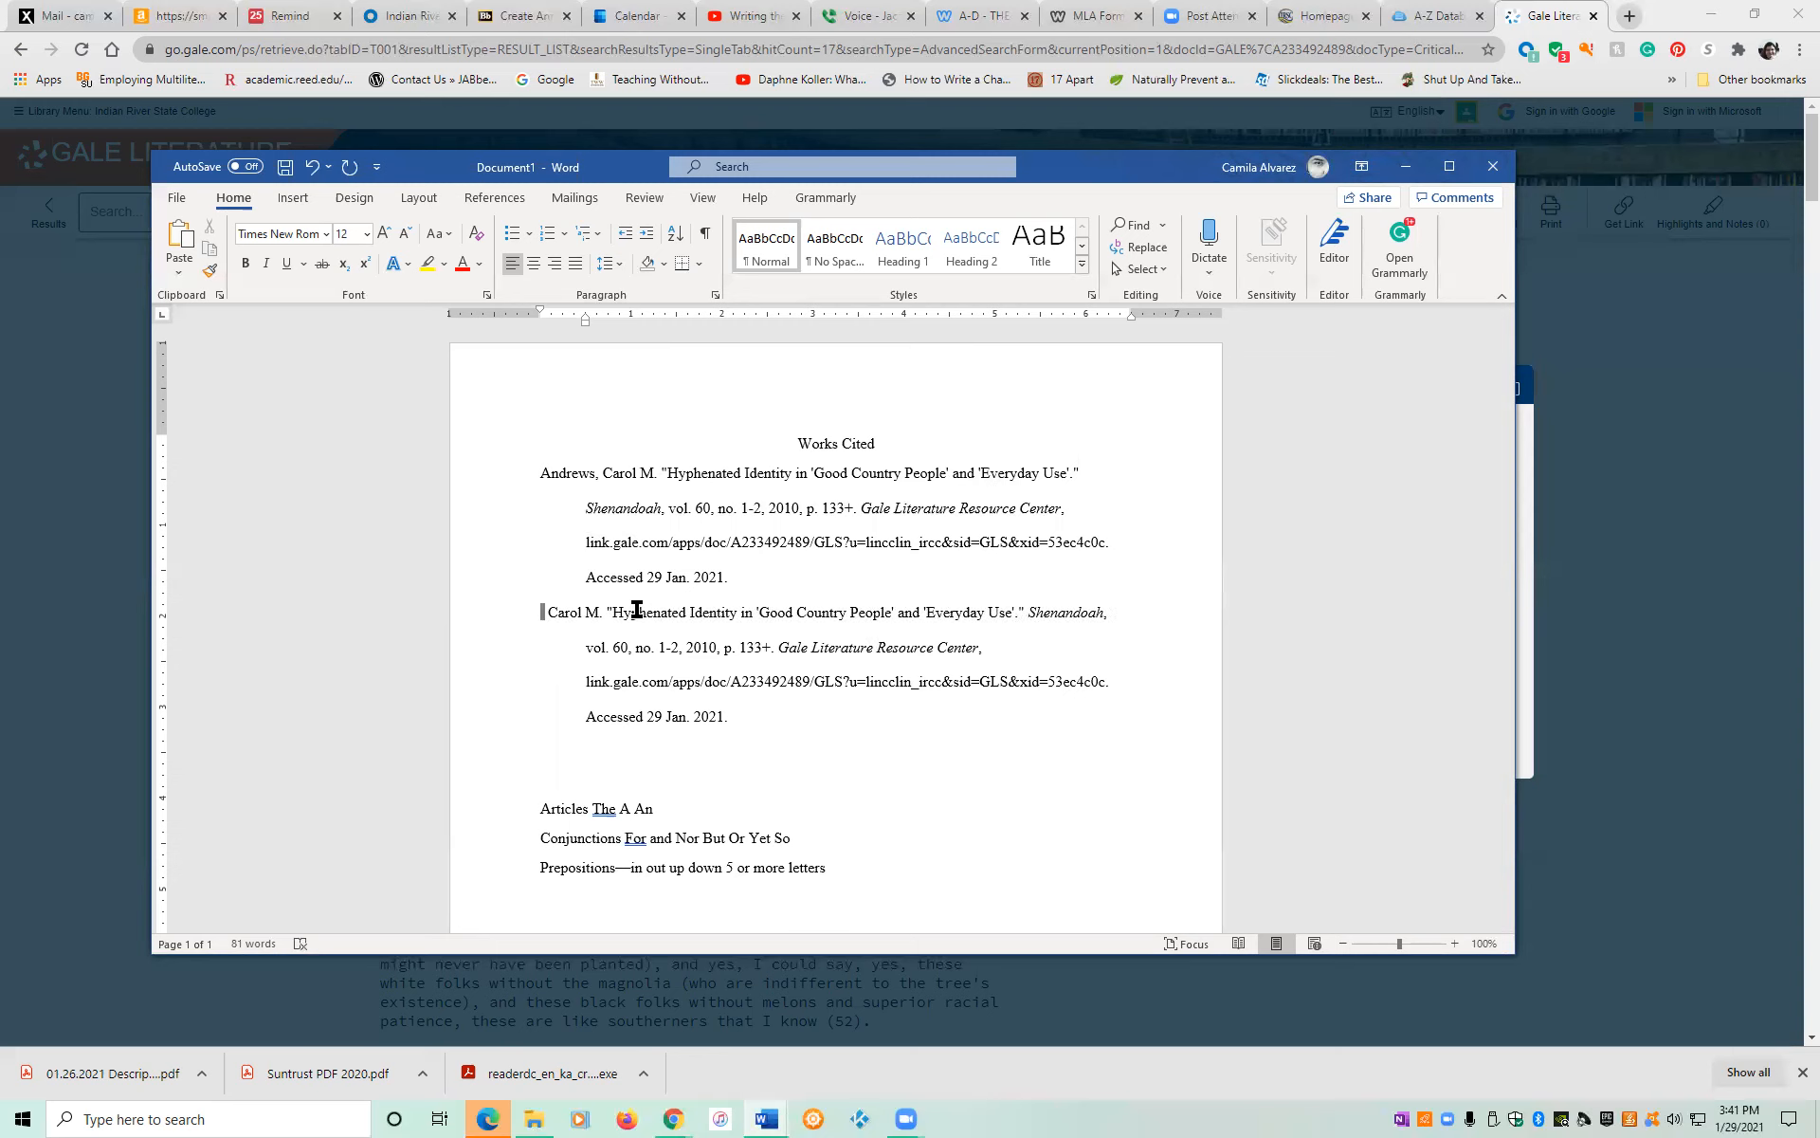
{"action": "type", "text": "Jacobs,"}
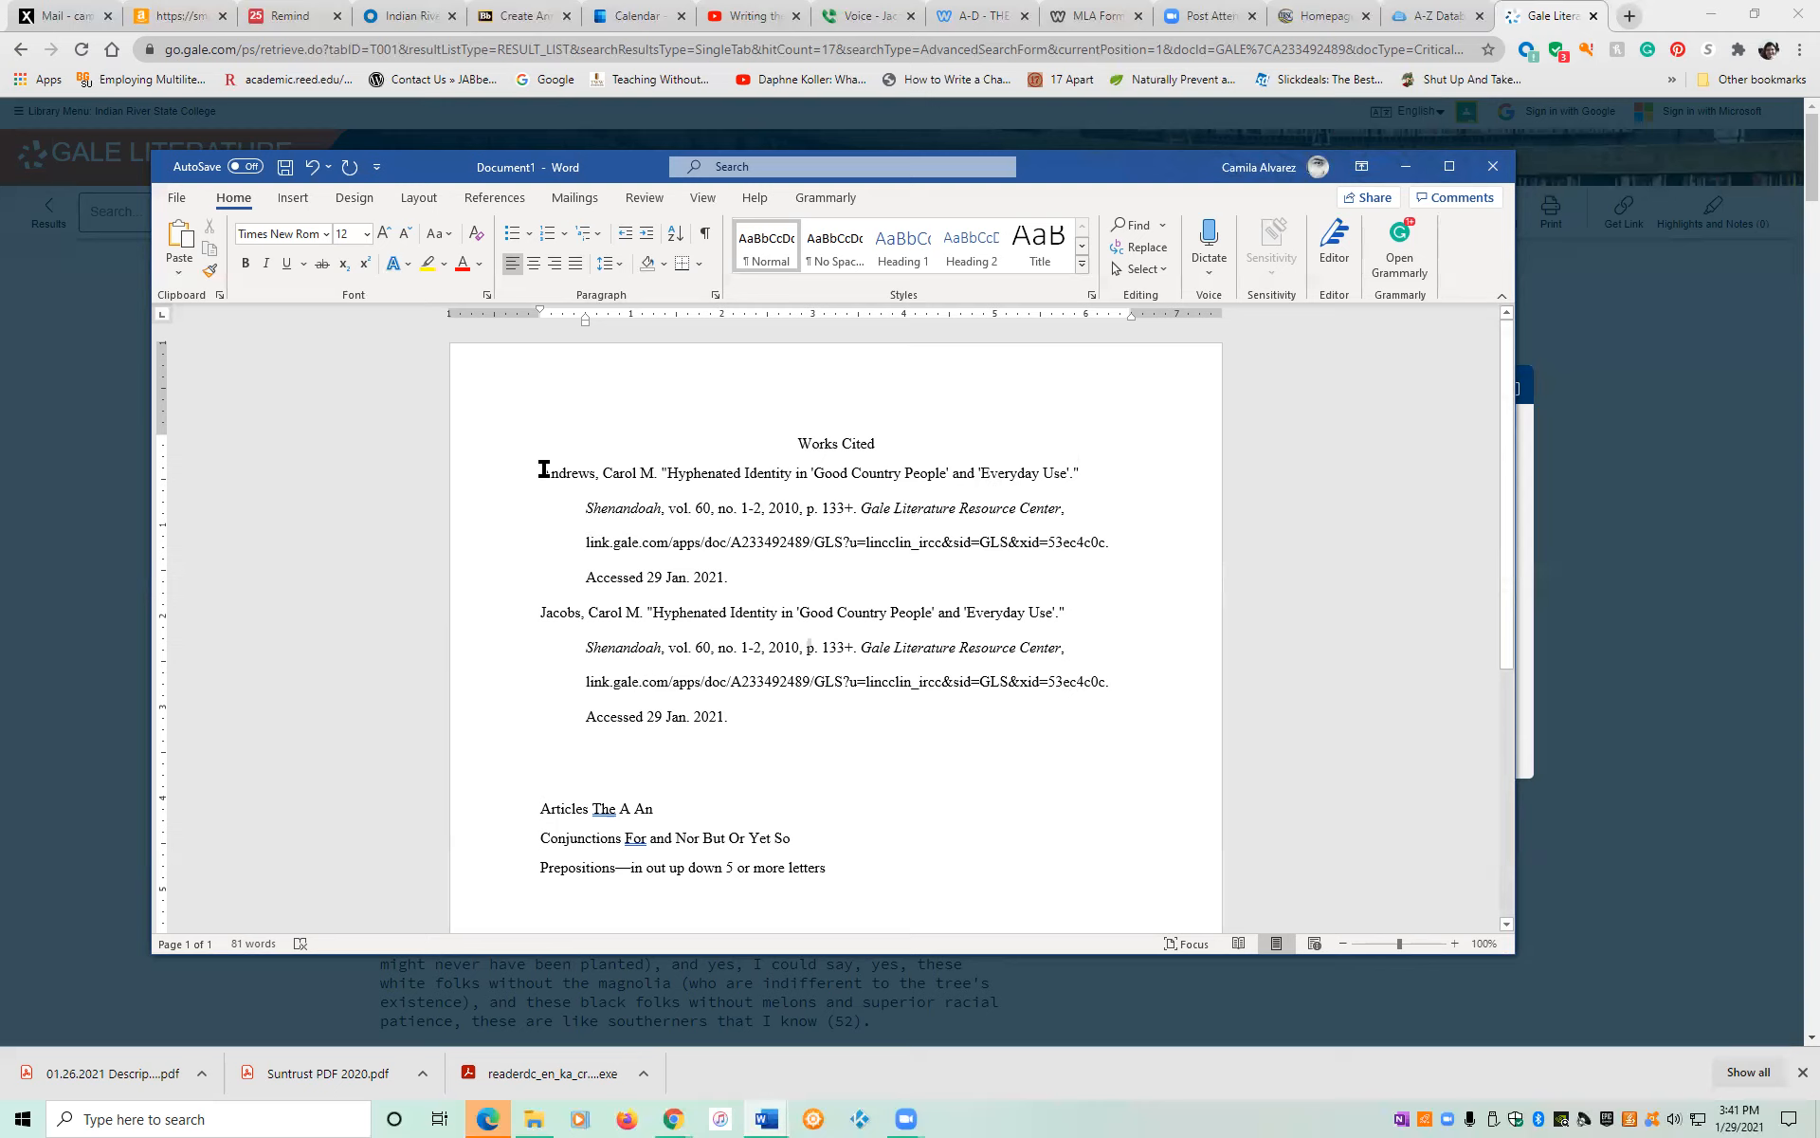
Add a third author name below the second citation, surname first, using a surname beginning with S.
{"action": "triple_click", "coordinate": [620, 454]}
{"action": "left_click_drag", "start_coordinate": [540, 473], "coordinate": [601, 475]}
{"action": "left_click_drag", "start_coordinate": [540, 612], "coordinate": [607, 614]}
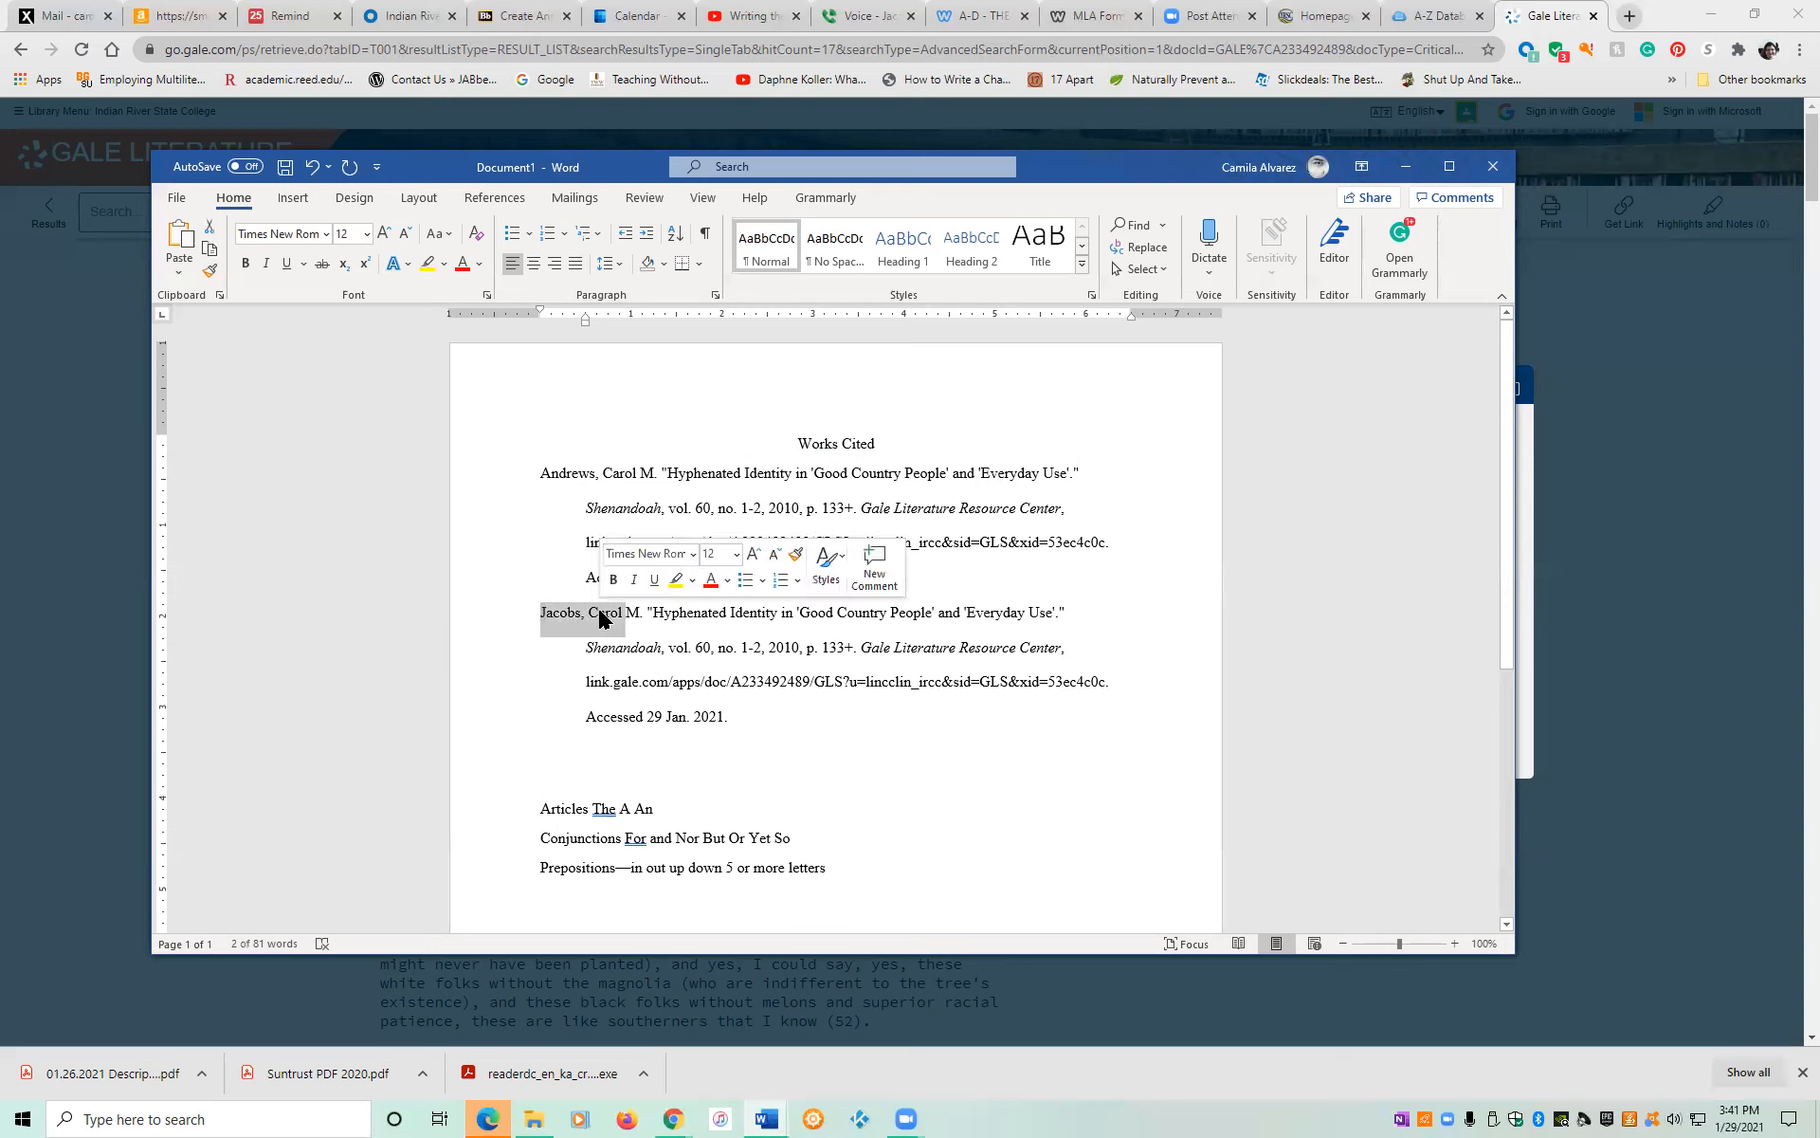
{"action": "left_click", "coordinate": [573, 477]}
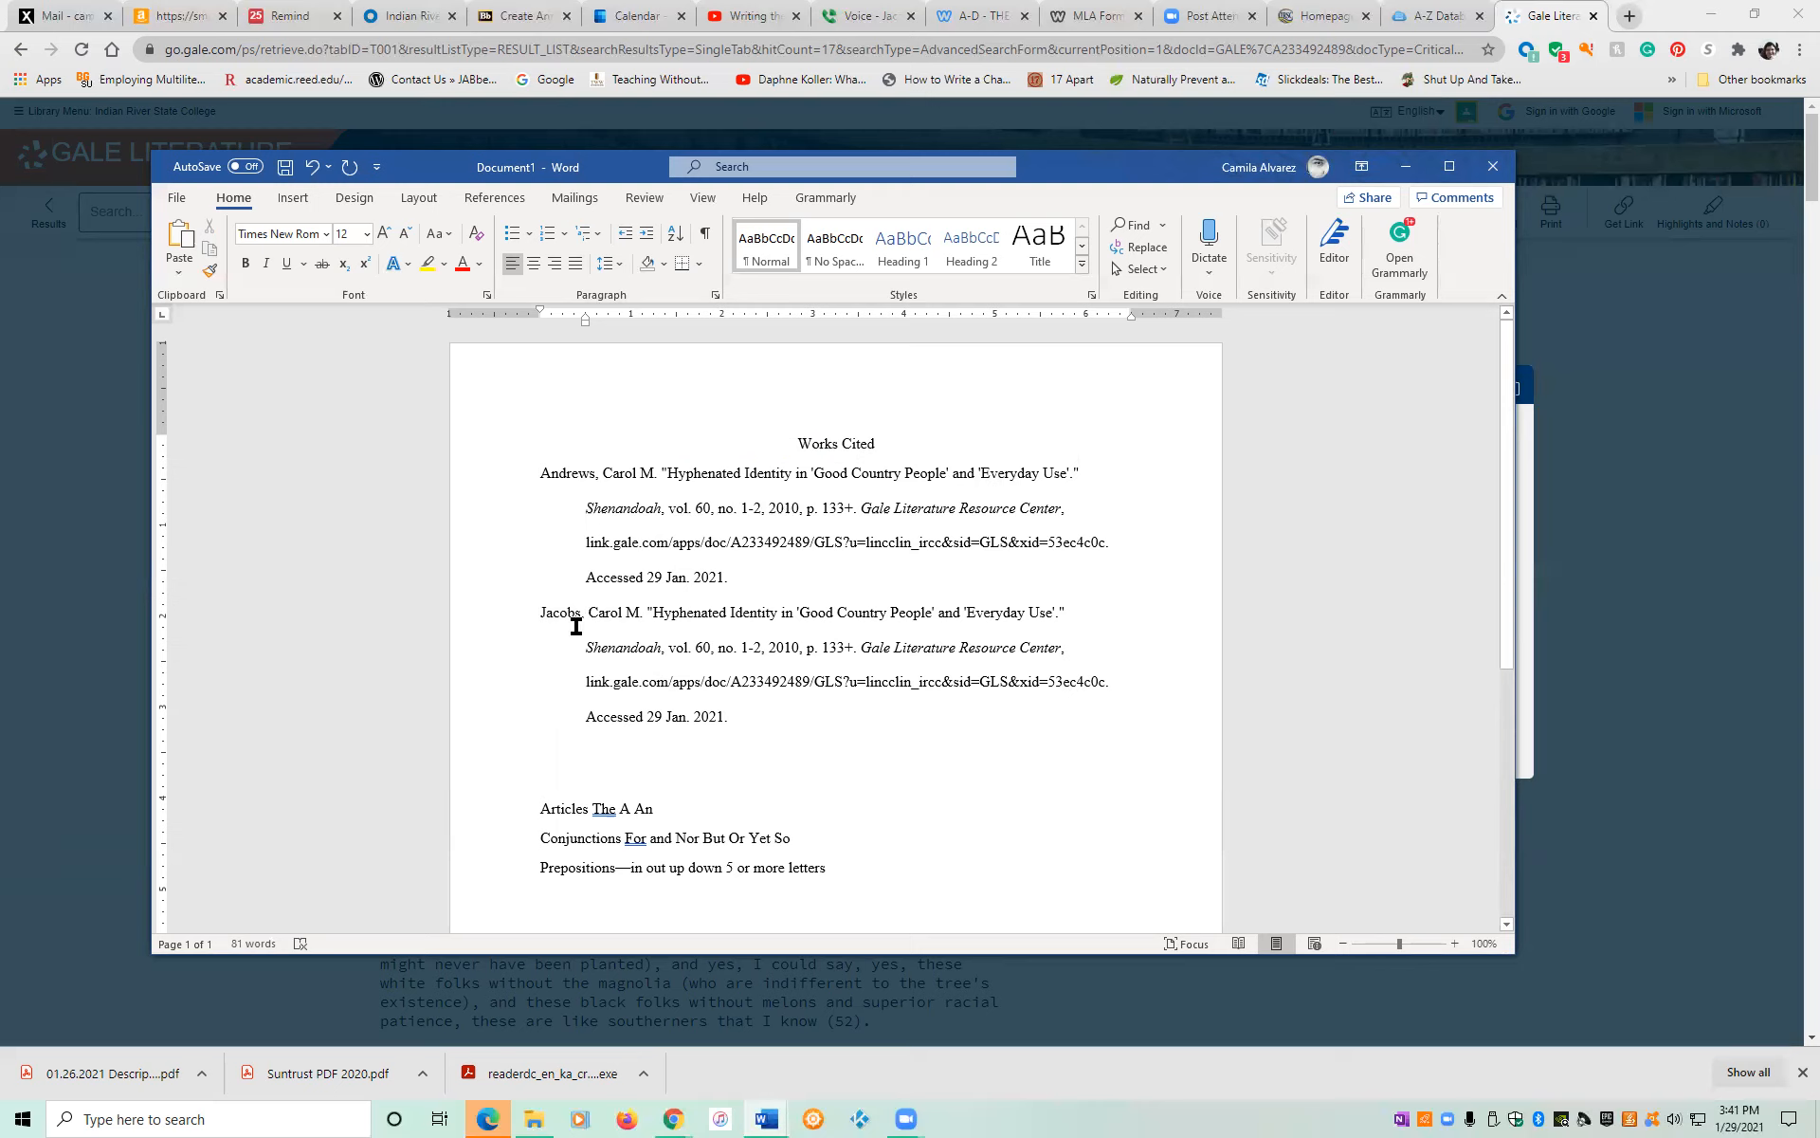
{"action": "left_click", "coordinate": [712, 758]}
{"action": "type", "text": "Smit"}
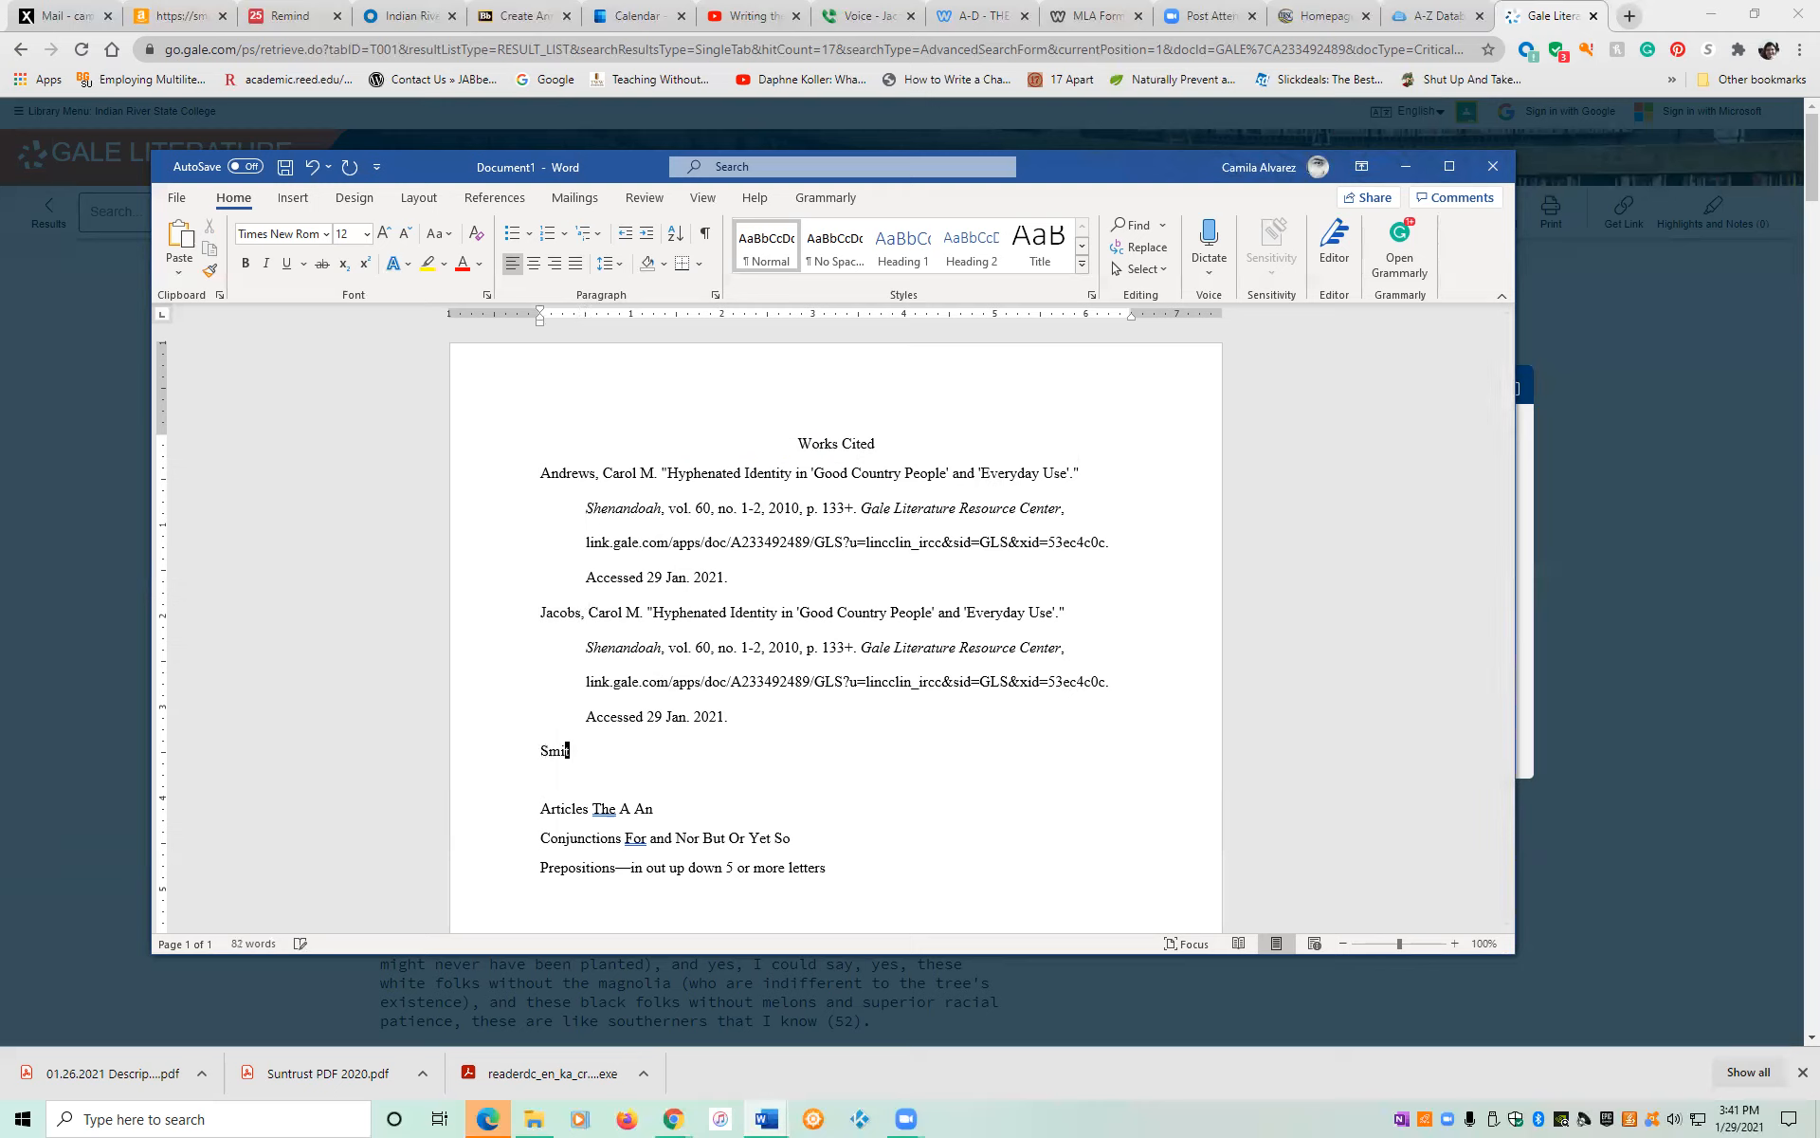
{"action": "type", "text": "h, Joe."}
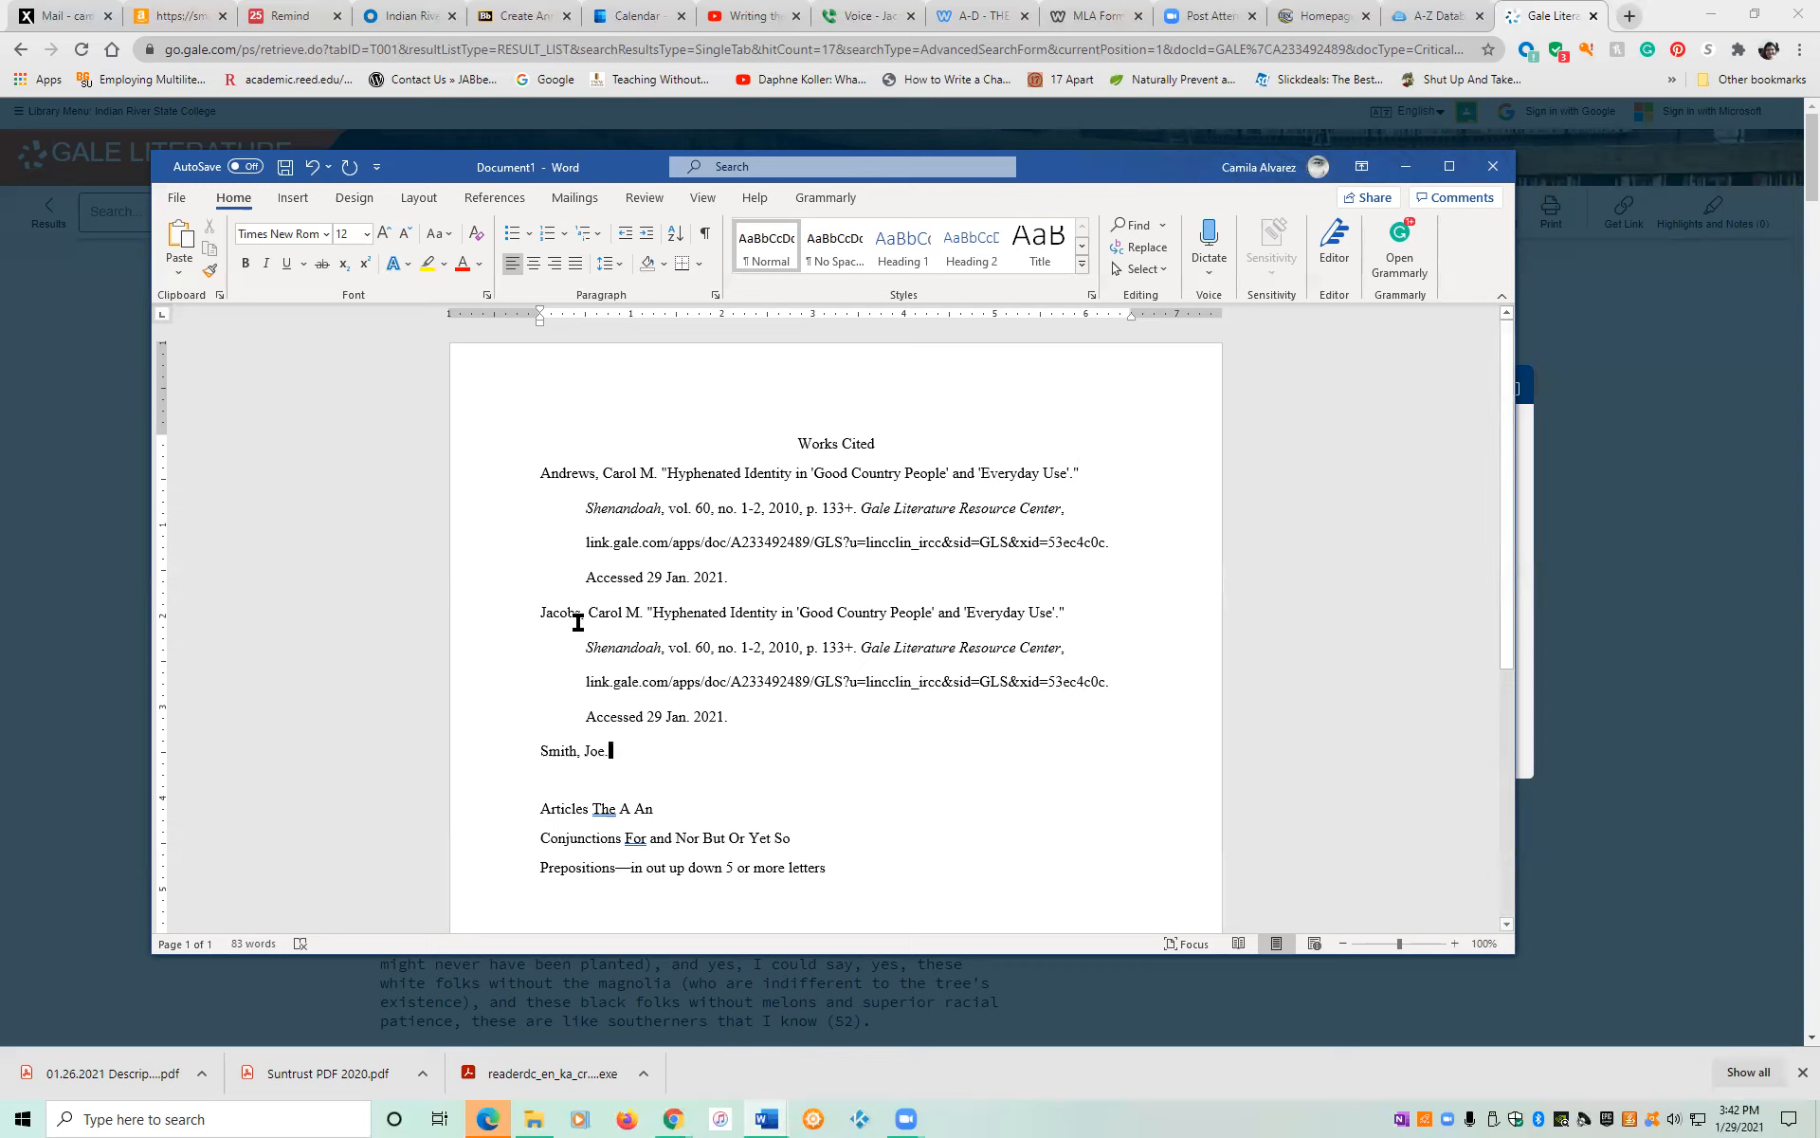
Add the article title Hopeful Framing in Everyday Use on a new line below the third author's name.
{"action": "left_click_drag", "start_coordinate": [678, 612], "coordinate": [745, 612]}
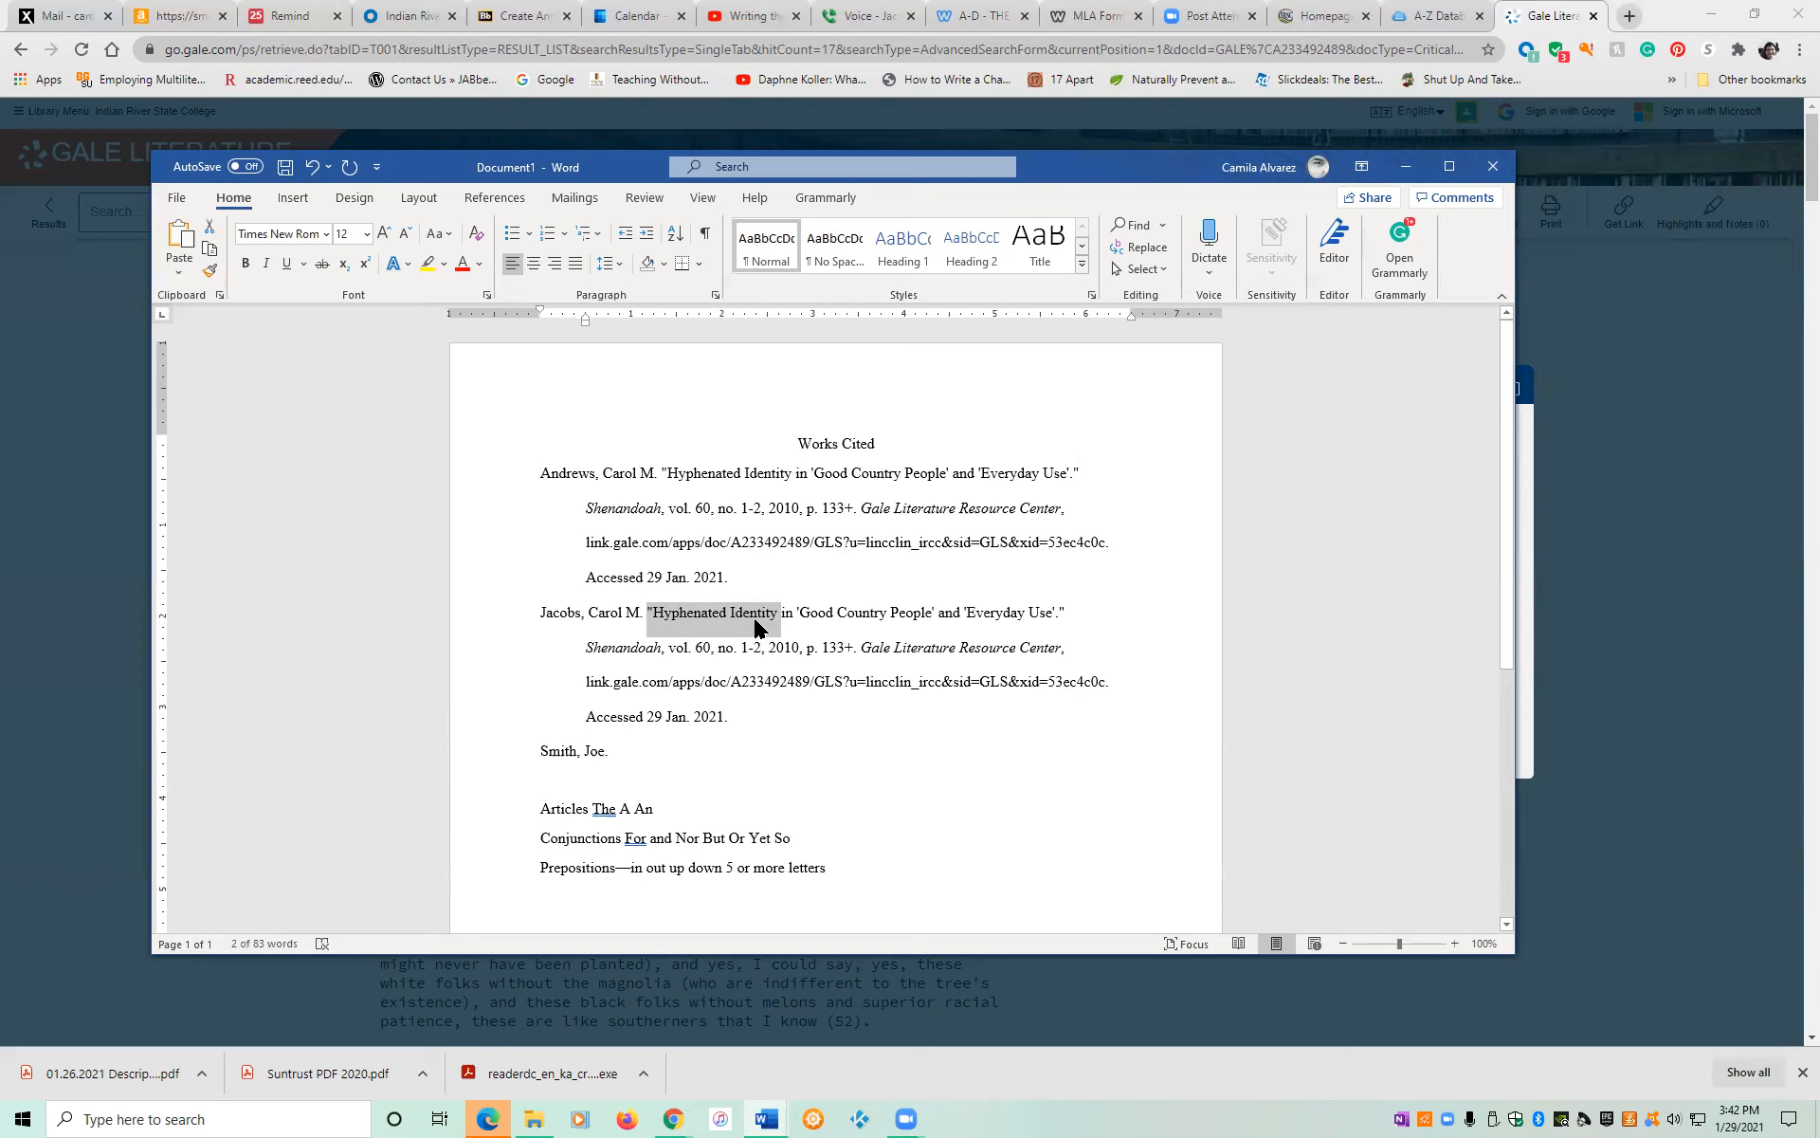
{"action": "left_click", "coordinate": [706, 761]}
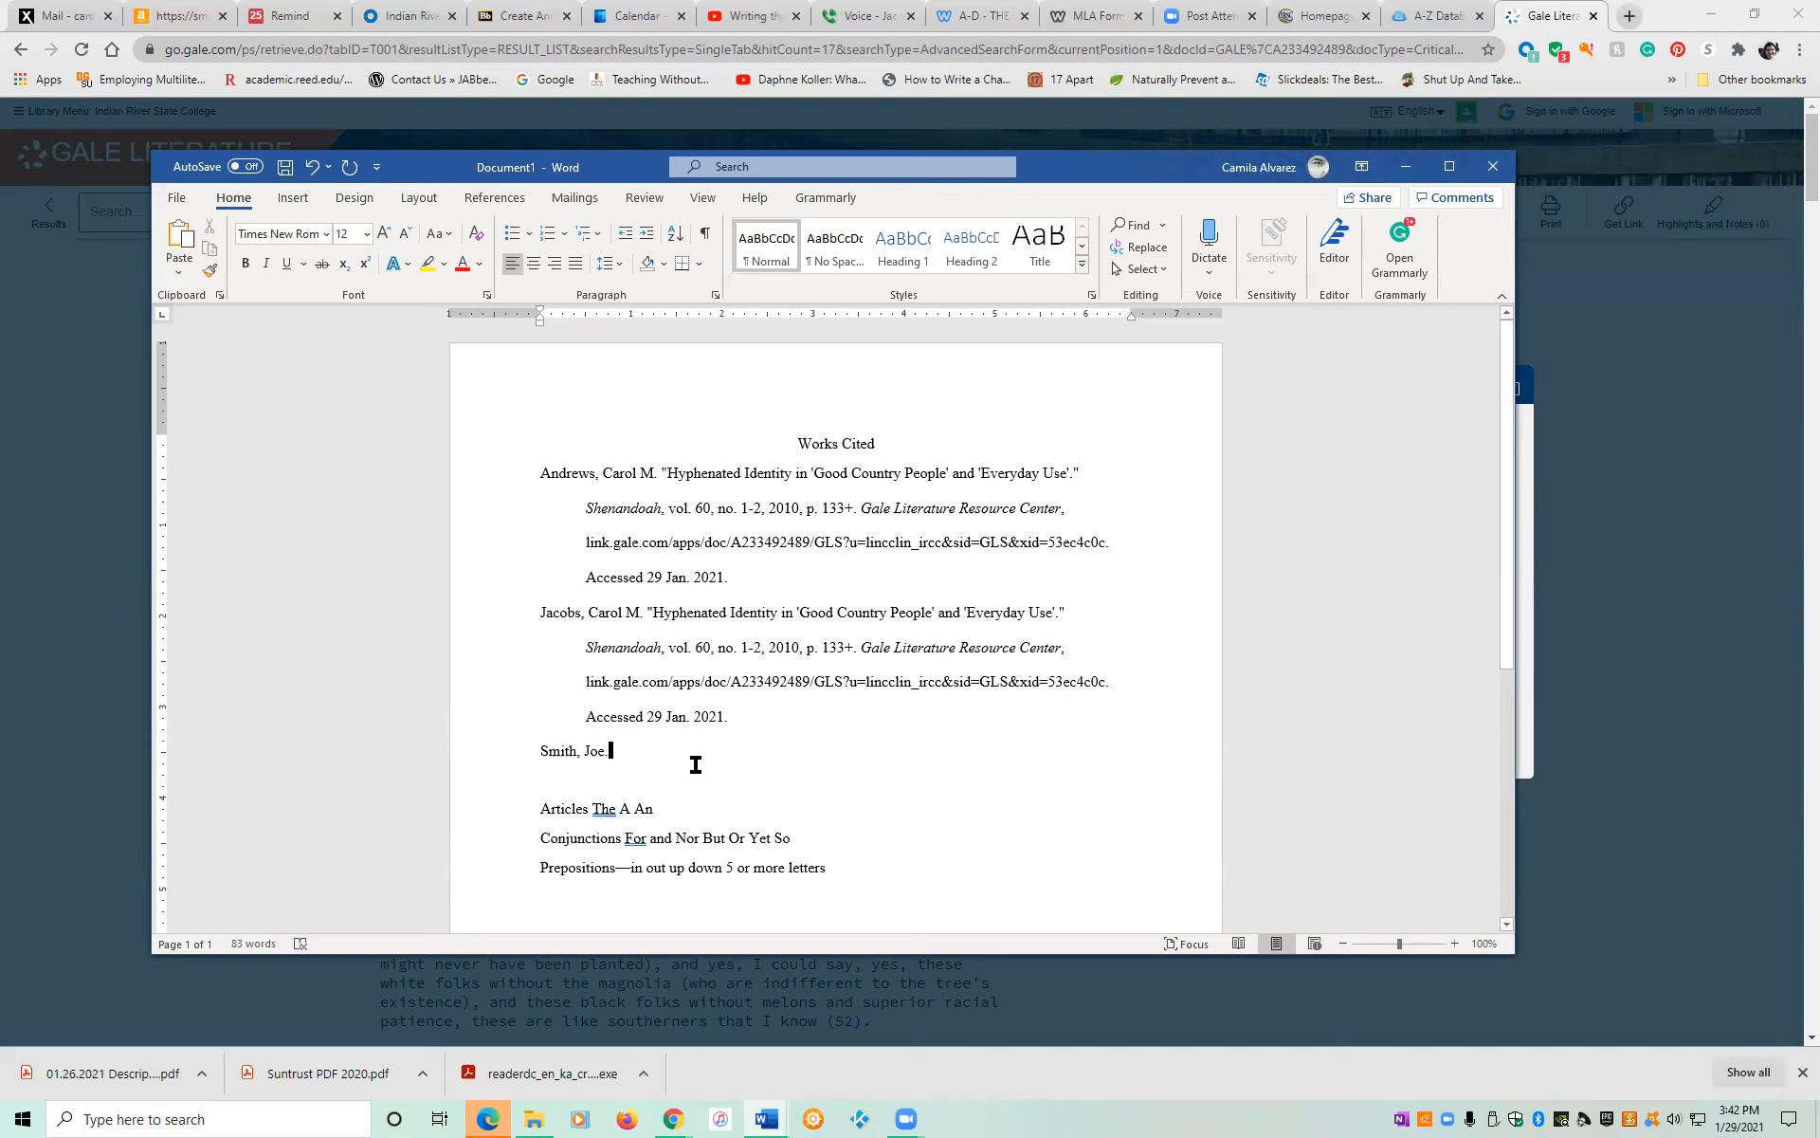
{"action": "key", "text": "Return"}
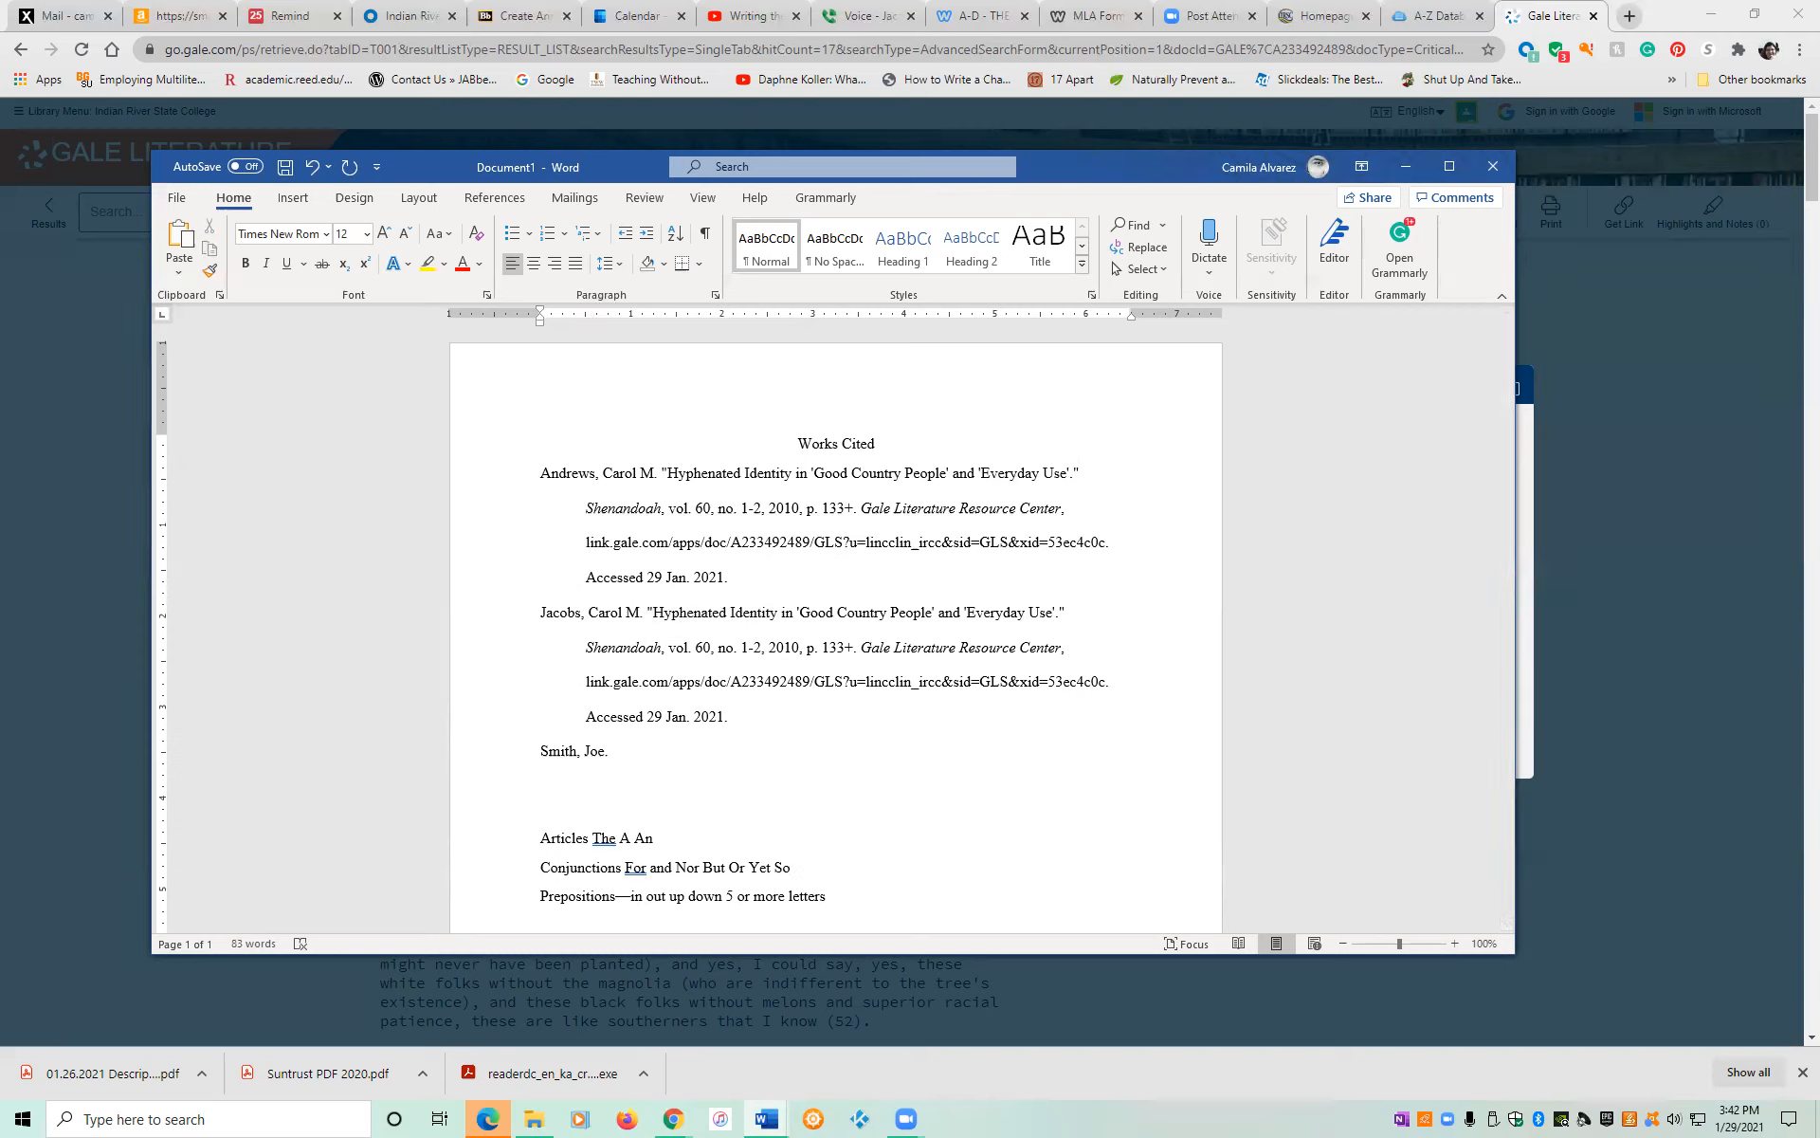
{"action": "type", "text": "Hopeful Frami"}
{"action": "key", "text": "BackSpace"}
{"action": "type", "text": "aming in"}
{"action": "type", "text": " Every"}
{"action": "type", "text": "day Use"}
Enclose "Everyday Use" in single quotation marks and the whole new article title in double quotation marks.
{"action": "type", "text": "\""}
{"action": "key", "text": "Left"}
{"action": "key", "text": "Left"}
{"action": "key", "text": "Left"}
{"action": "key", "text": "Left"}
{"action": "key", "text": "Left"}
{"action": "key", "text": "Left"}
{"action": "key", "text": "Left"}
{"action": "key", "text": "Left"}
{"action": "key", "text": "Left"}
{"action": "key", "text": "Left"}
{"action": "key", "text": "Left"}
{"action": "key", "text": "Left"}
{"action": "key", "text": "Left"}
{"action": "key", "text": "Left"}
{"action": "type", "text": "\""}
{"action": "key", "text": "BackSpace"}
{"action": "type", "text": "\""}
{"action": "left_click", "coordinate": [543, 779]}
{"action": "type", "text": "\""}
{"action": "key", "text": "Up"}
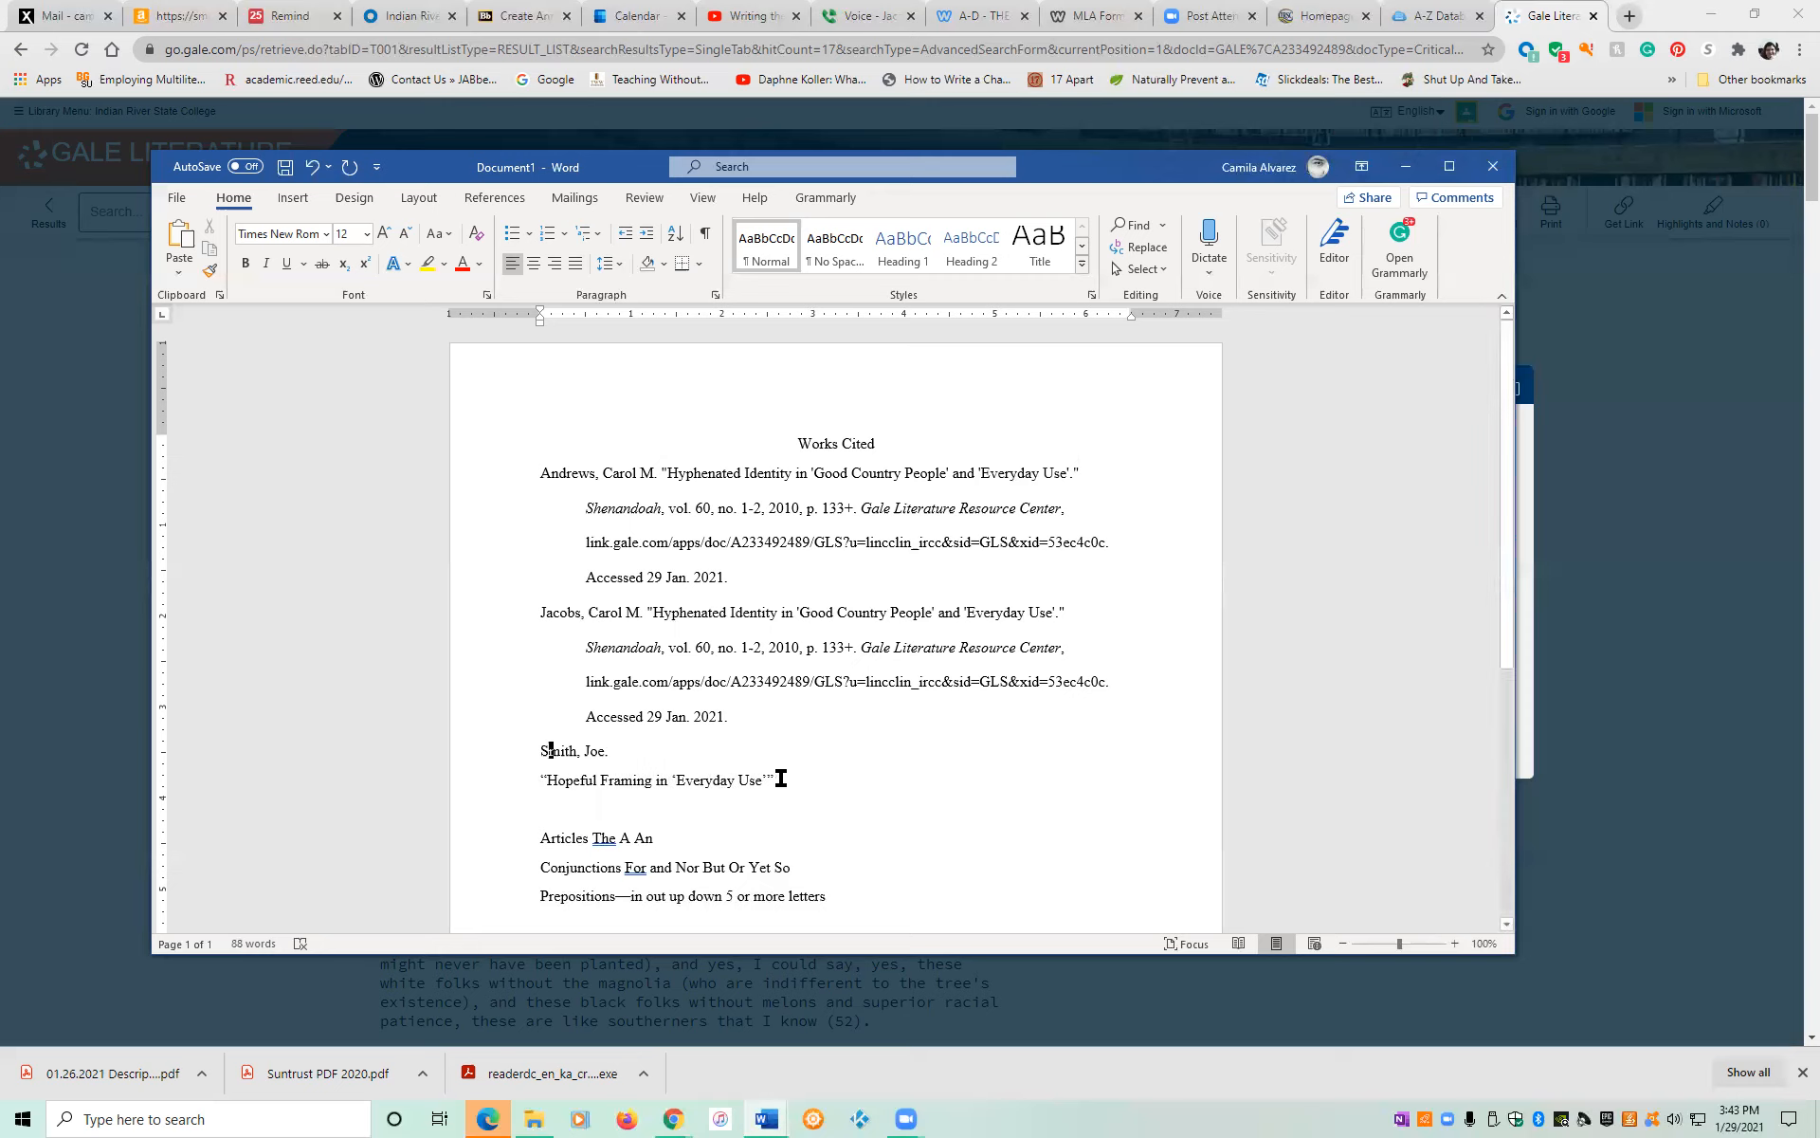
Move the "Hopeful Framing in 'Everyday Use'" title onto its own line between the first and second citations.
{"action": "left_click_drag", "start_coordinate": [777, 780], "coordinate": [541, 795]}
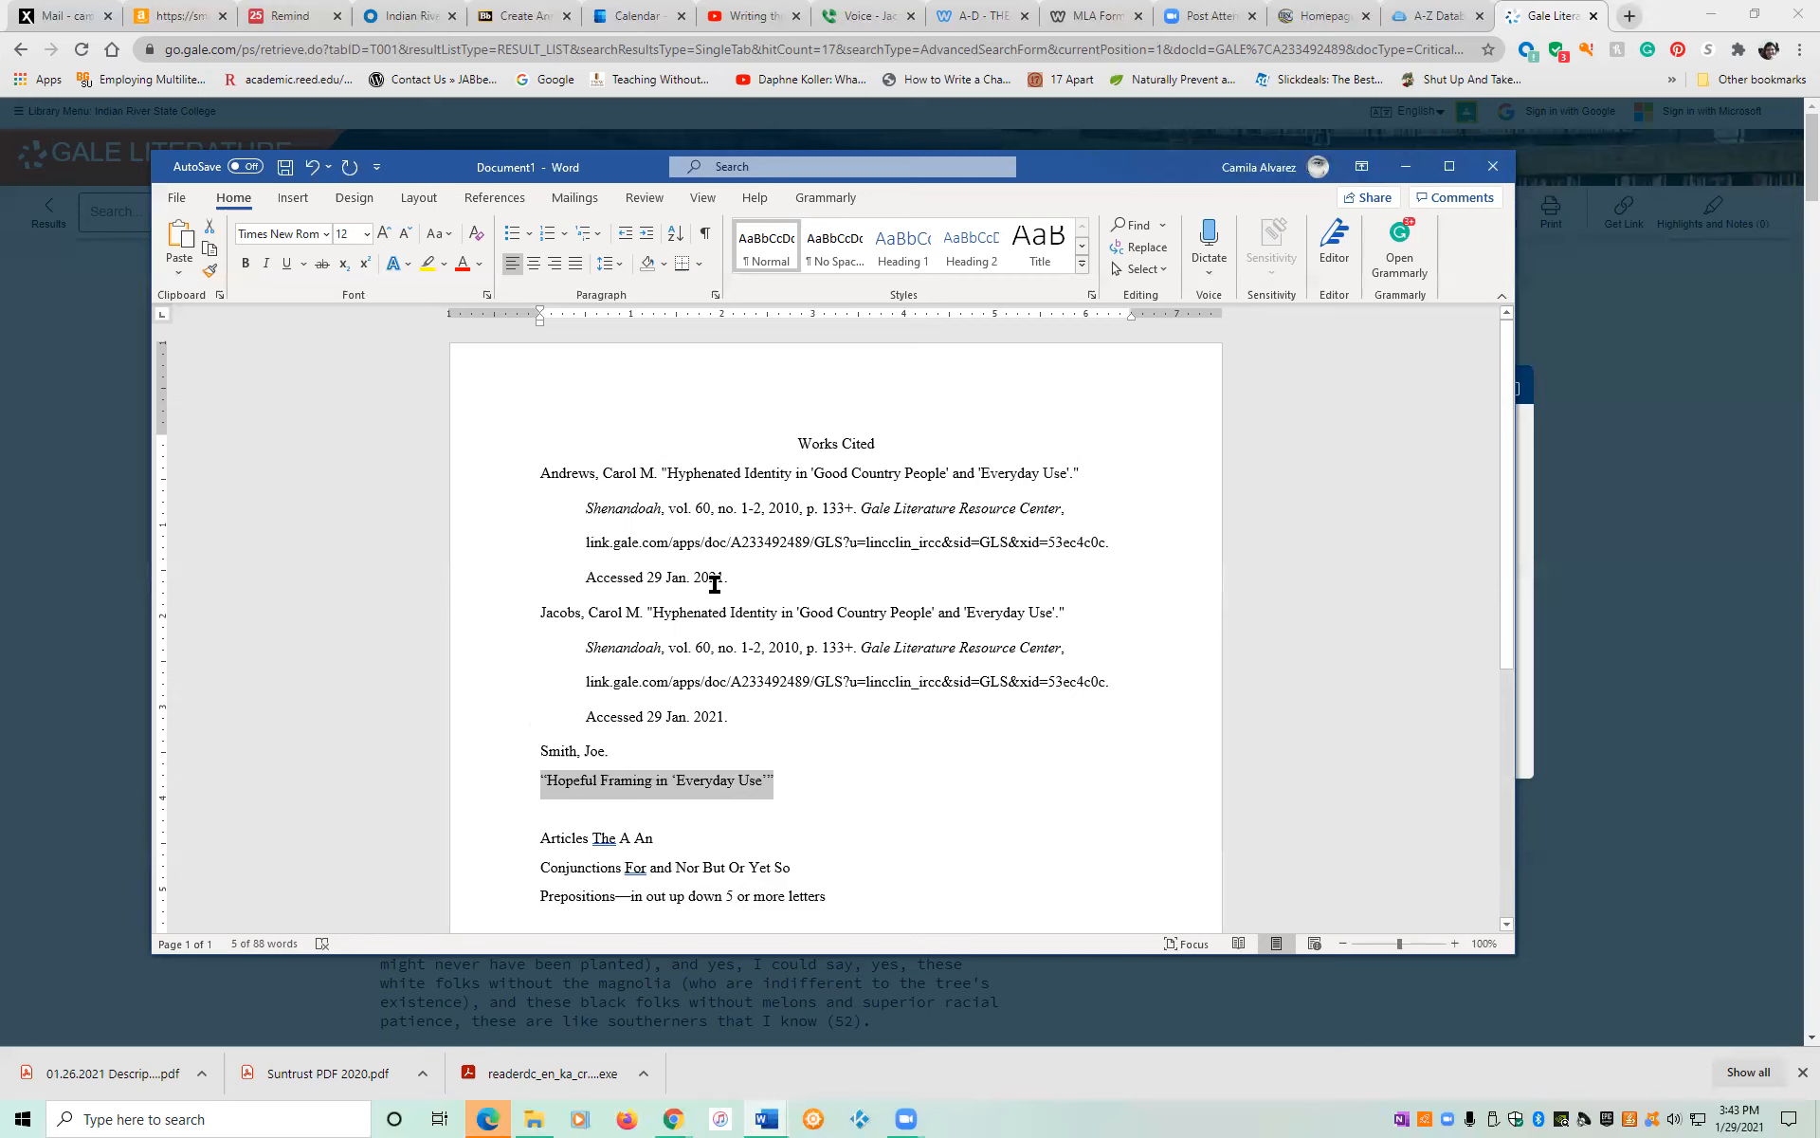
{"action": "left_click_drag", "start_coordinate": [556, 795], "coordinate": [539, 615]}
{"action": "left_click", "coordinate": [770, 633]}
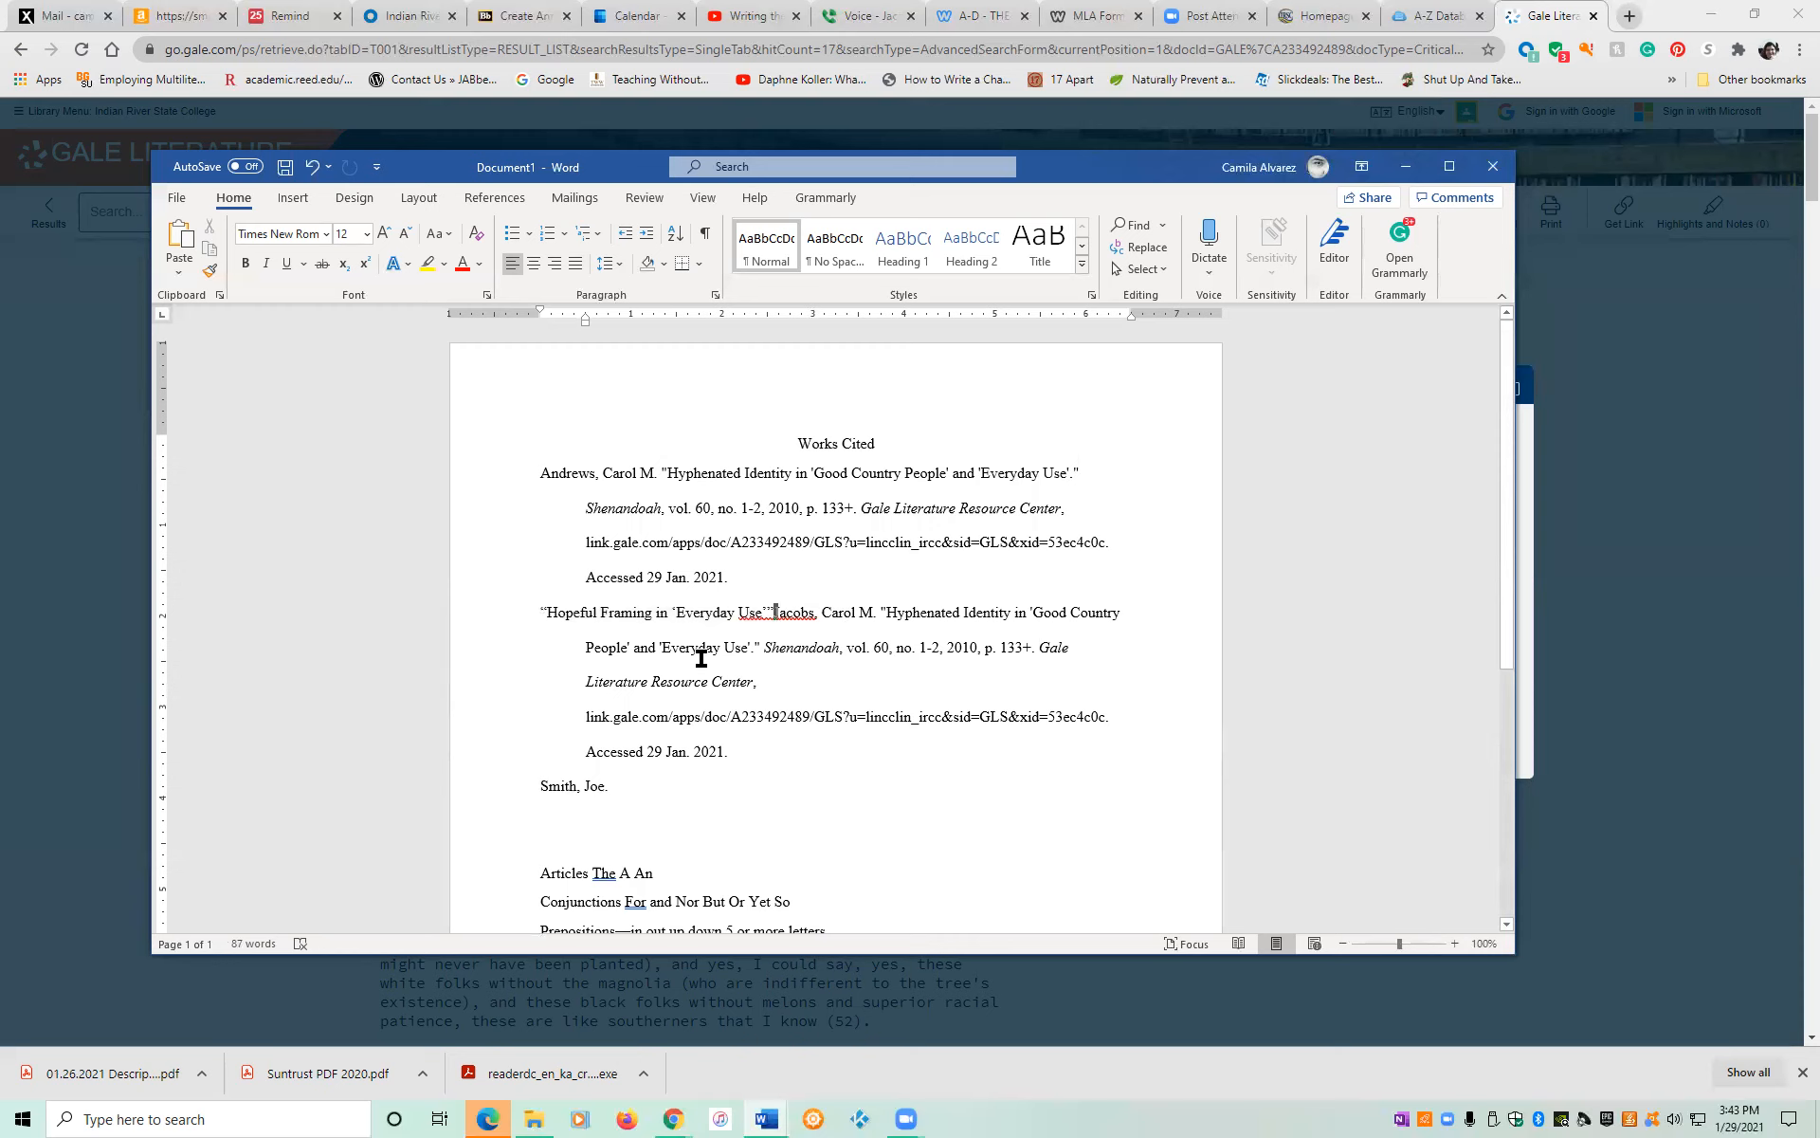
{"action": "key", "text": "Return"}
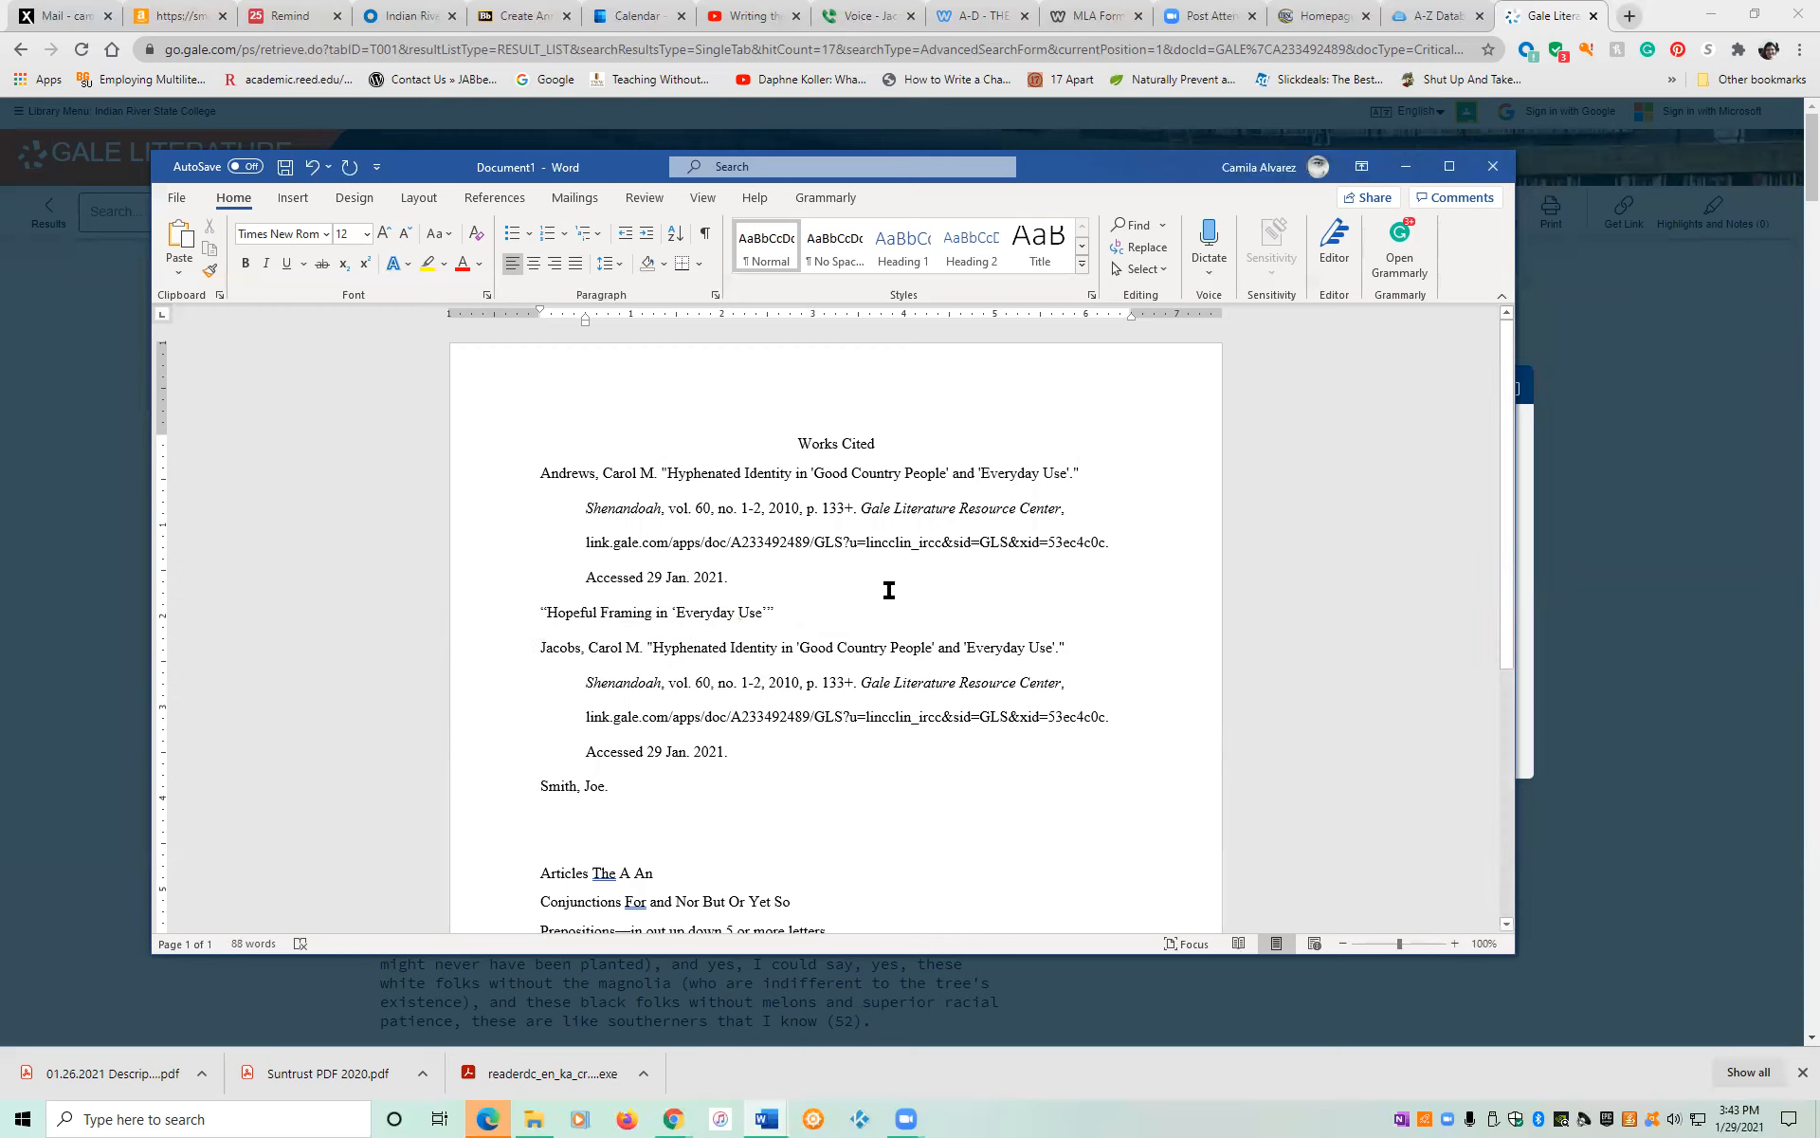
Copy the publication details, from "Shenandoah" through the access date, out of the citation below and append them to the "Hopeful Framing" title.
{"action": "left_click_drag", "start_coordinate": [744, 746], "coordinate": [582, 679]}
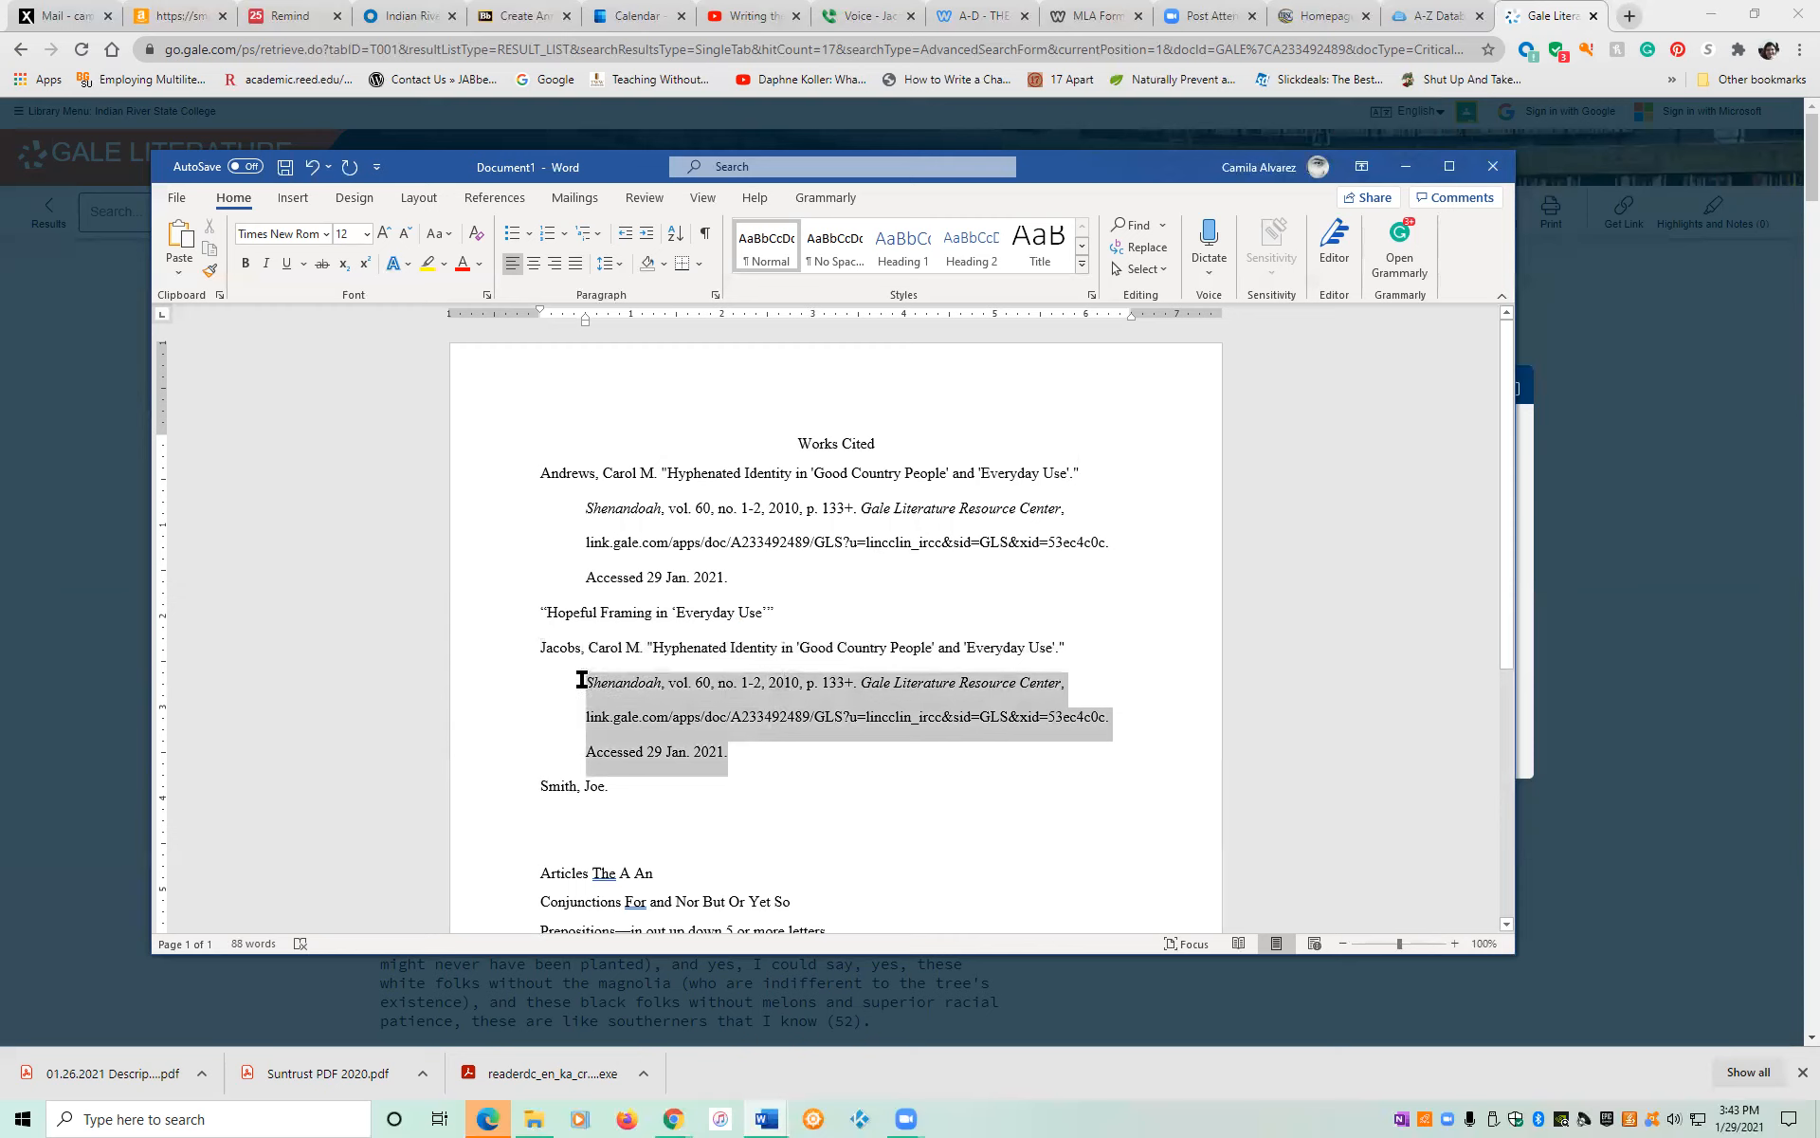
{"action": "right_click", "coordinate": [641, 713]}
{"action": "left_click", "coordinate": [691, 749]}
{"action": "left_click", "coordinate": [835, 614]}
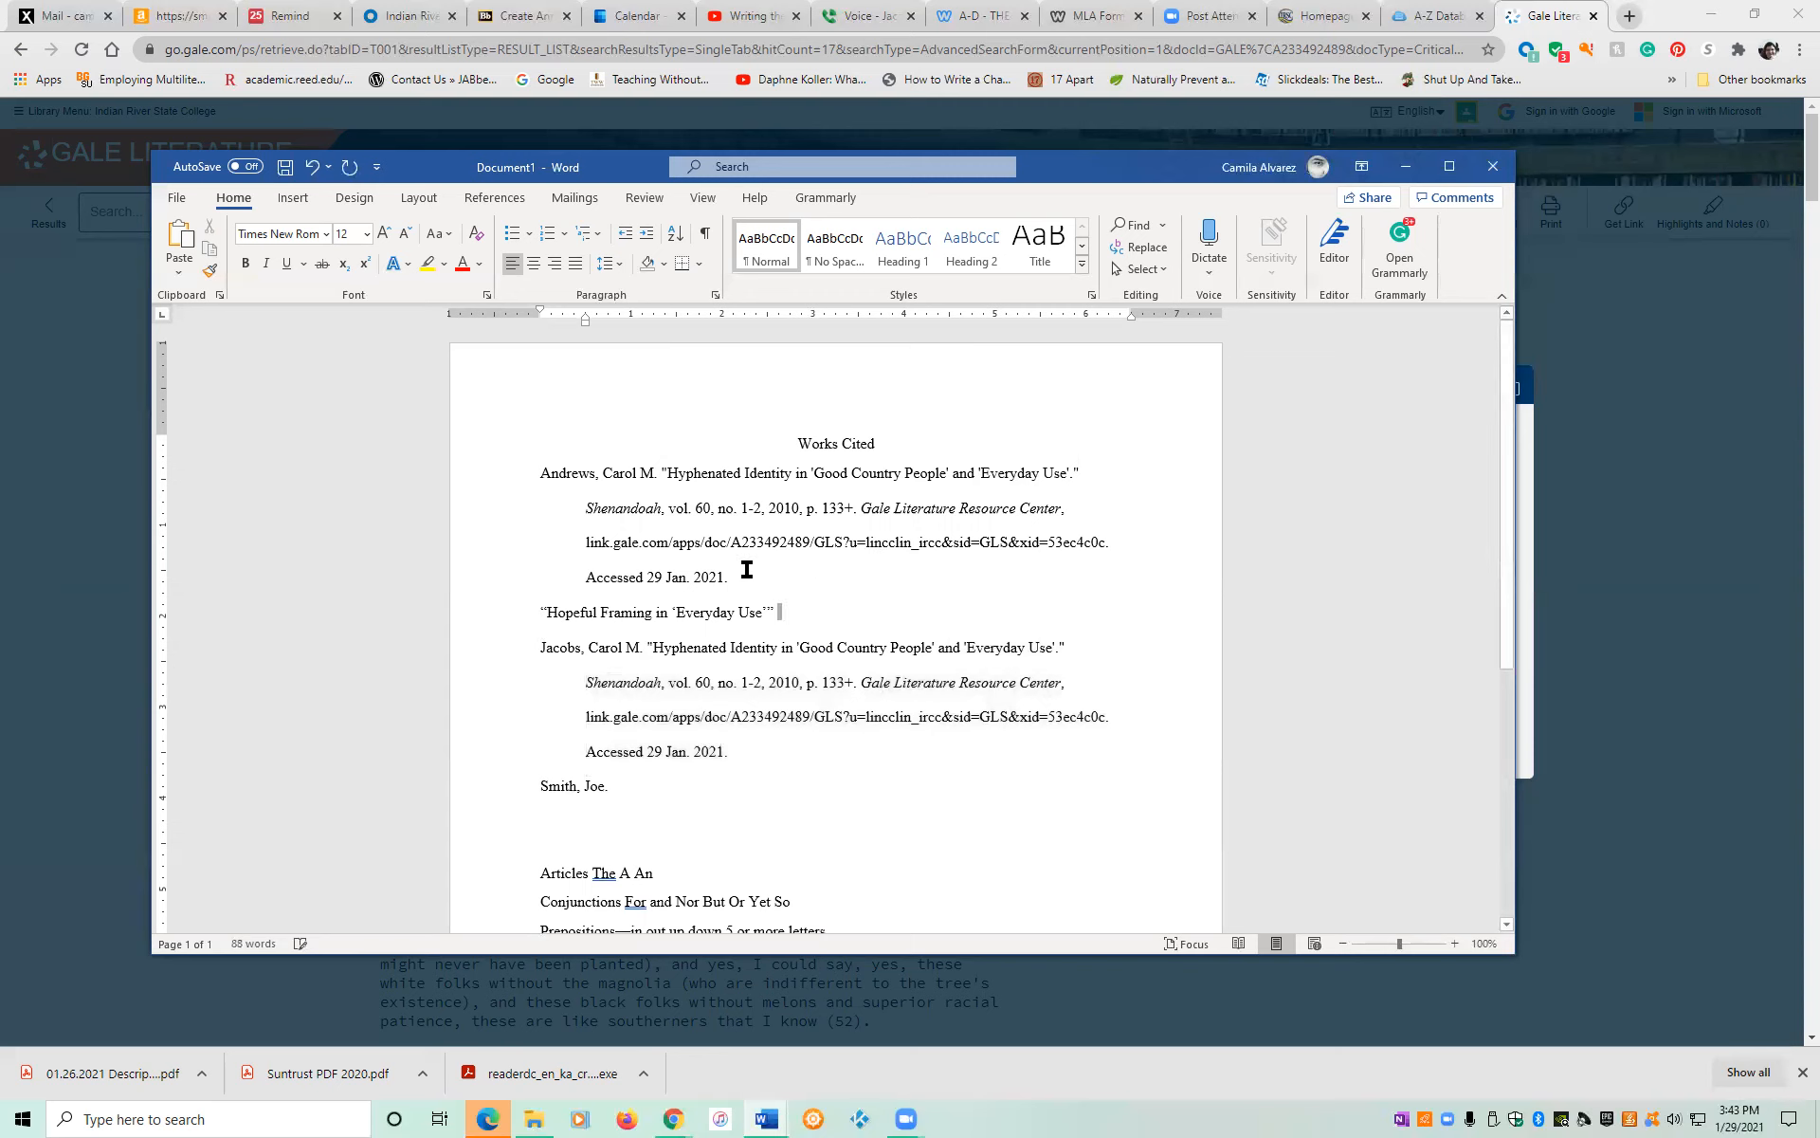
{"action": "key", "text": "ctrl+v"}
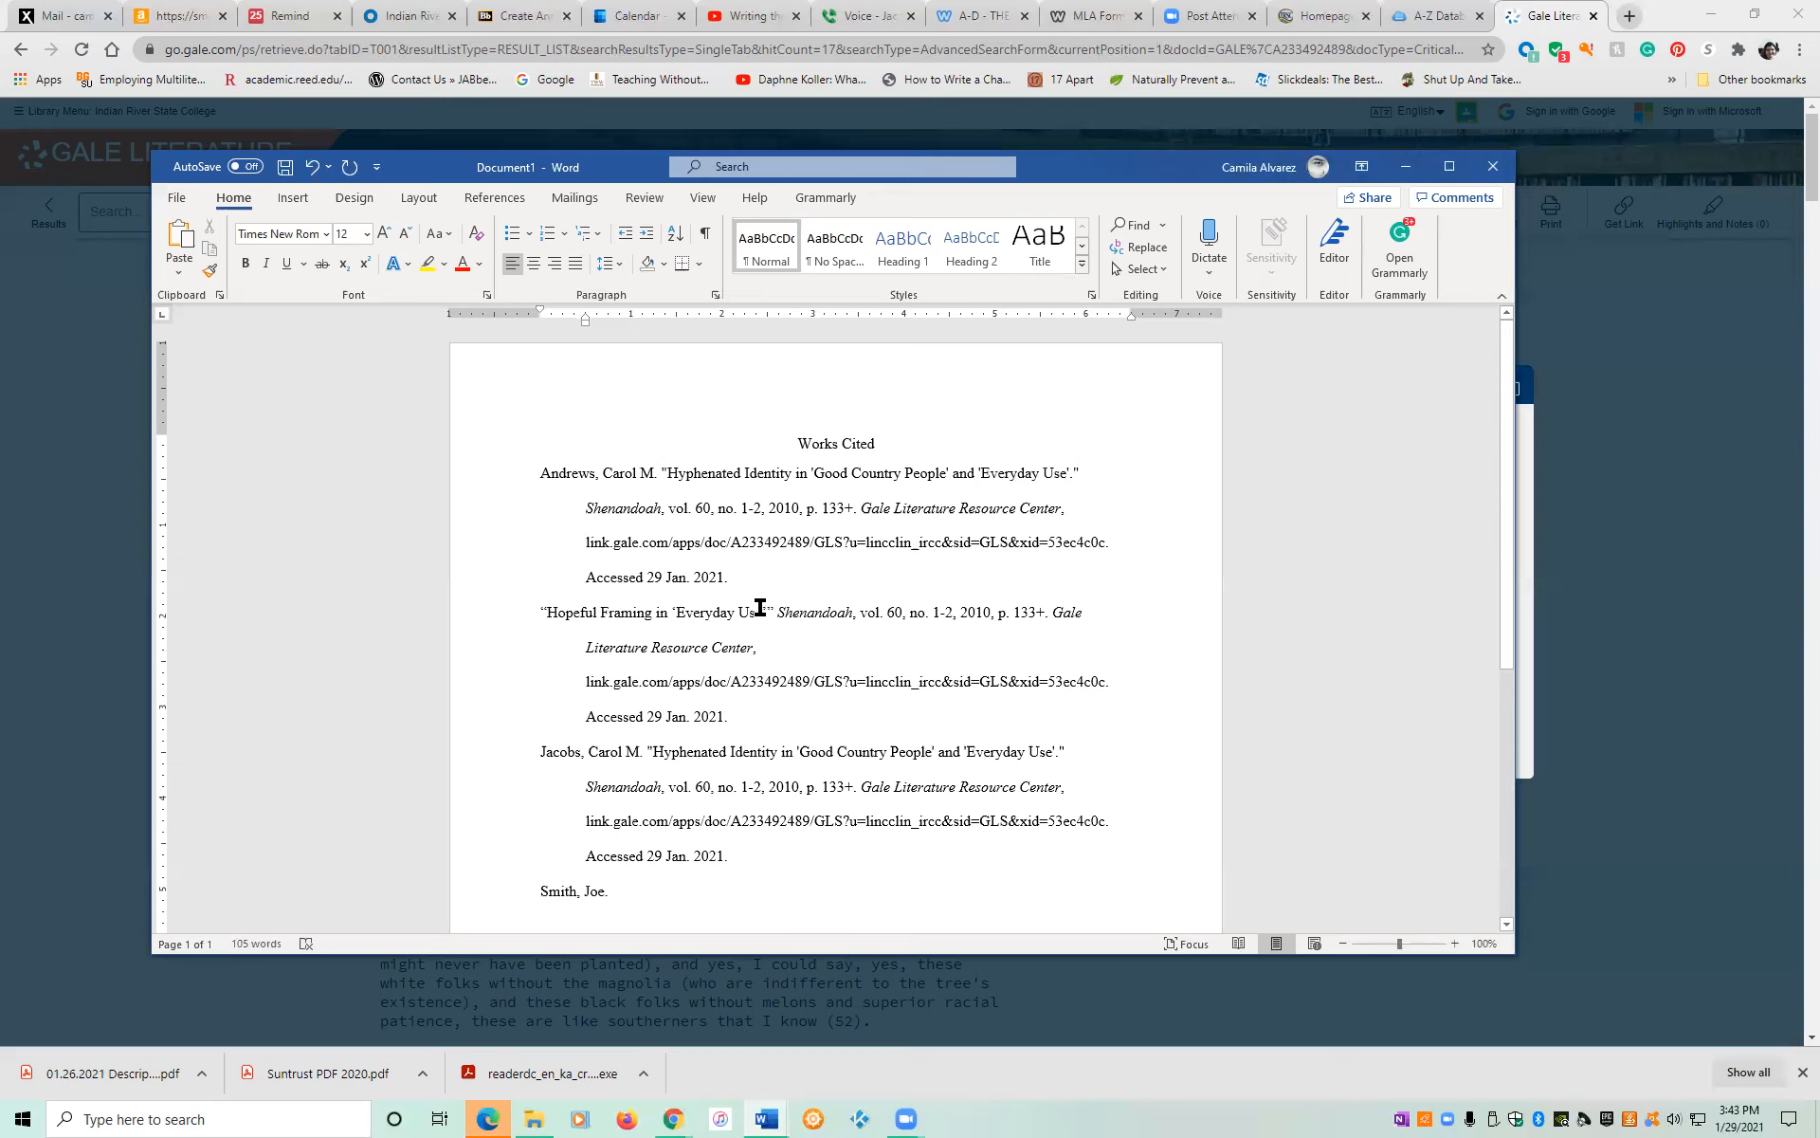
Insert a period after 'Everyday Use' inside the closing double quotation mark of the "Hopeful Framing" title.
{"action": "left_click", "coordinate": [762, 612]}
{"action": "type", "text": "."}
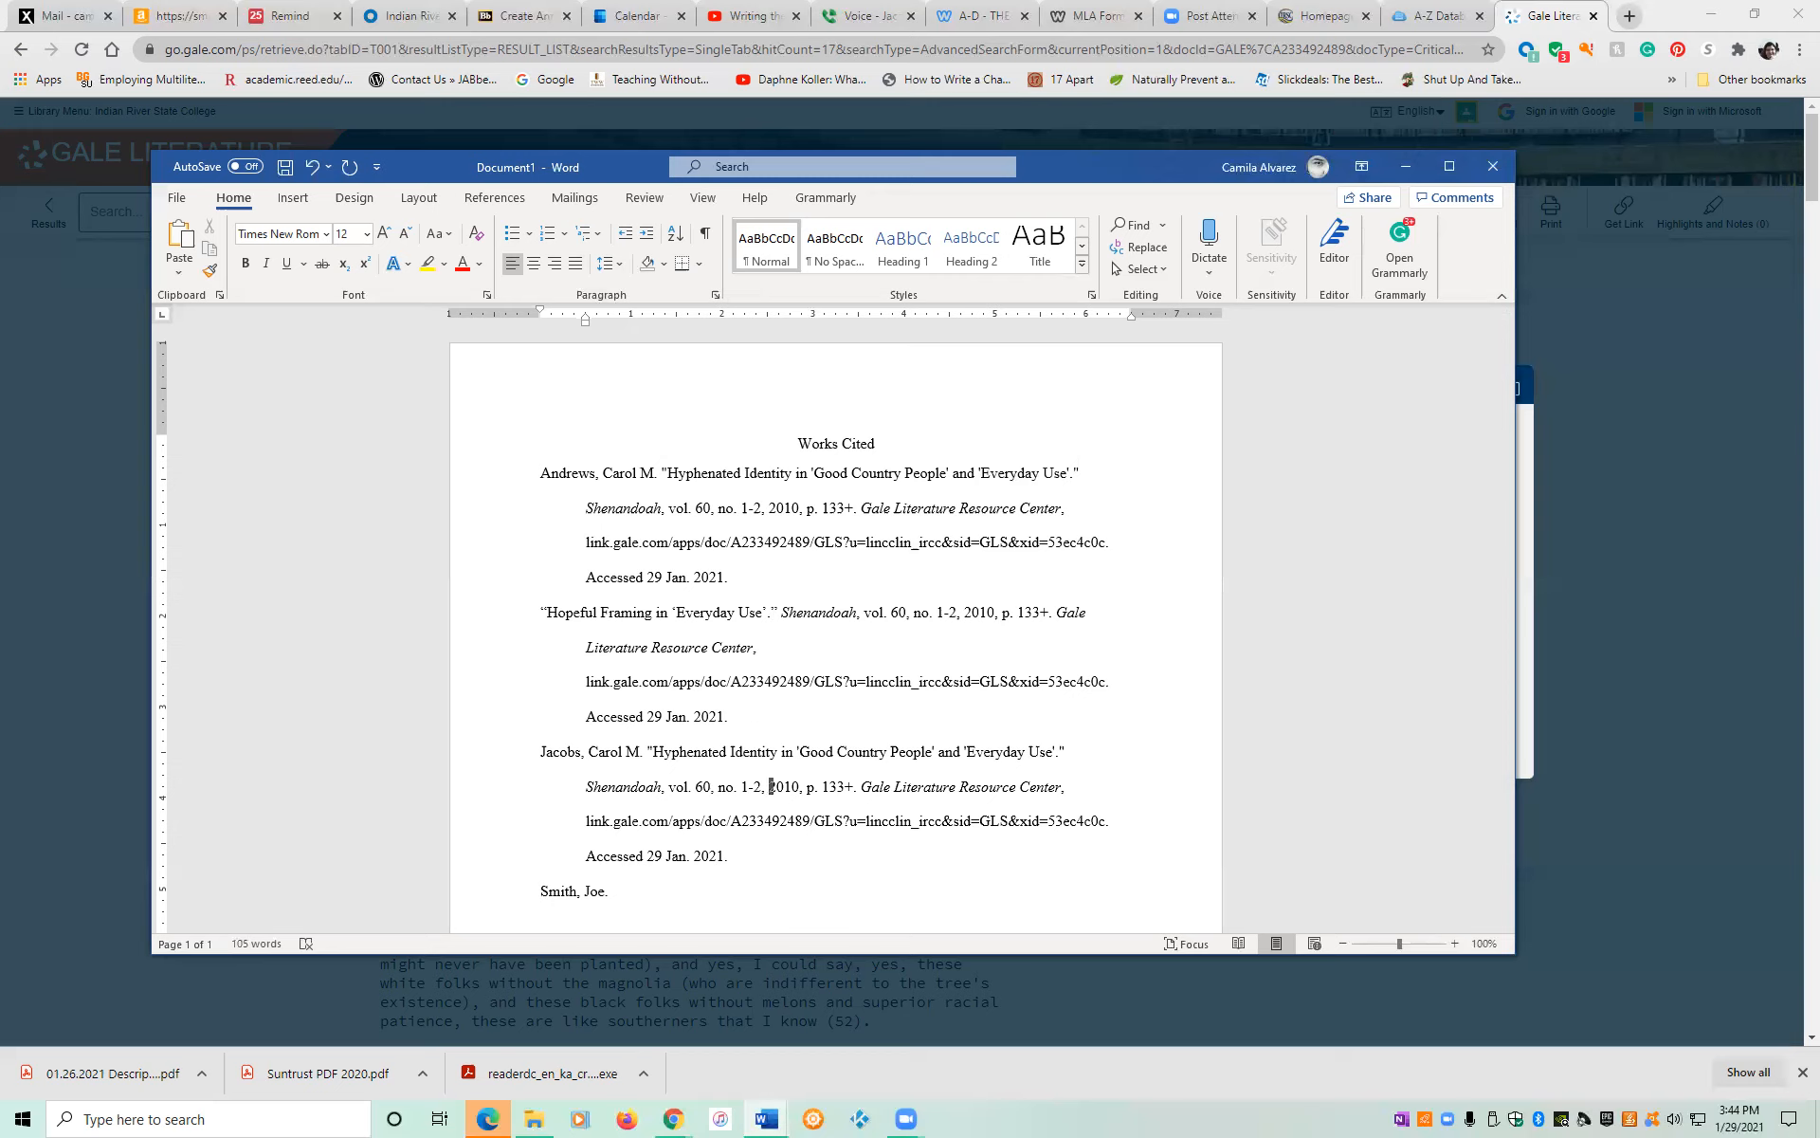
{"action": "left_click", "coordinate": [731, 855]}
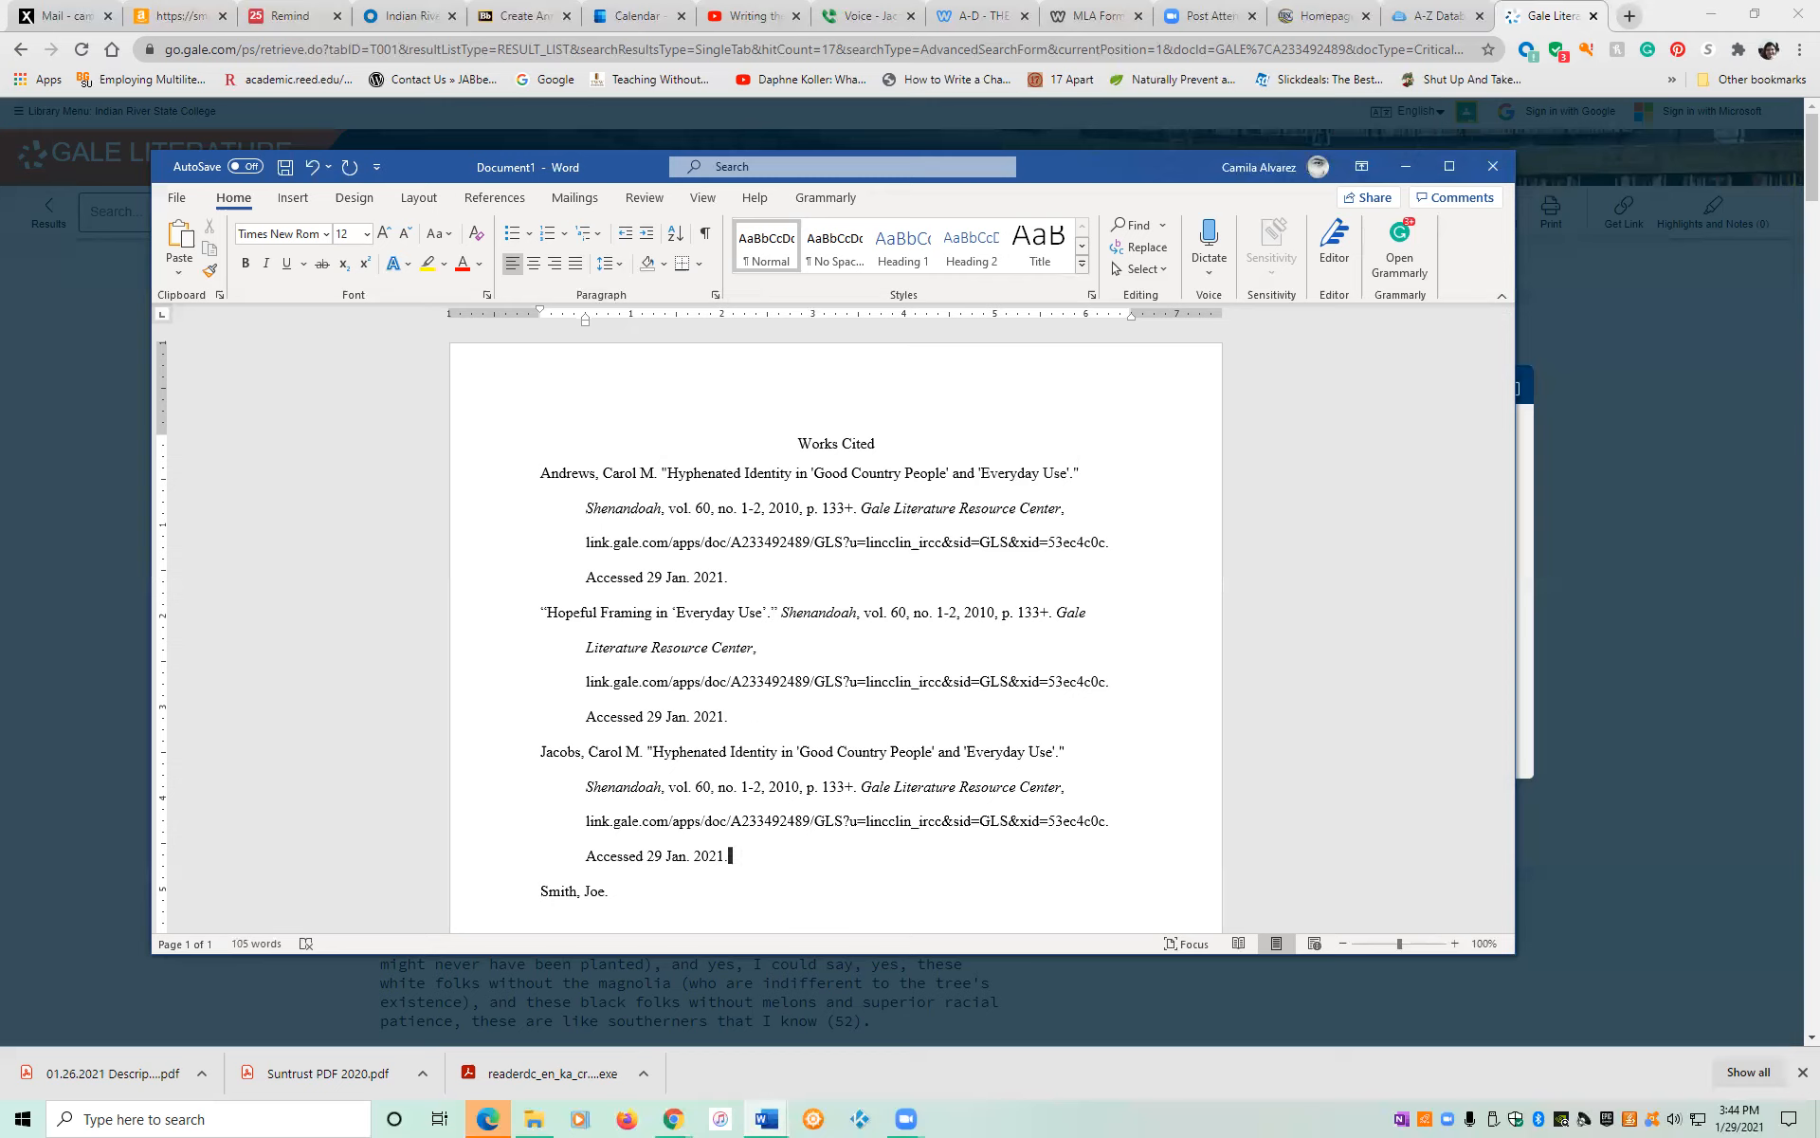